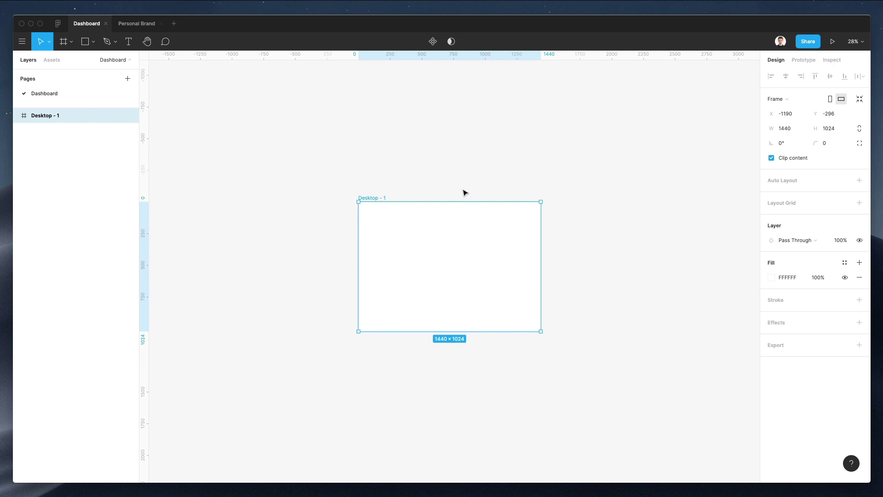
# Rename the Desktop - 1 frame to 1
pyautogui.scroll(-5, 523, 235)
pyautogui.scroll(10, 524, 235)
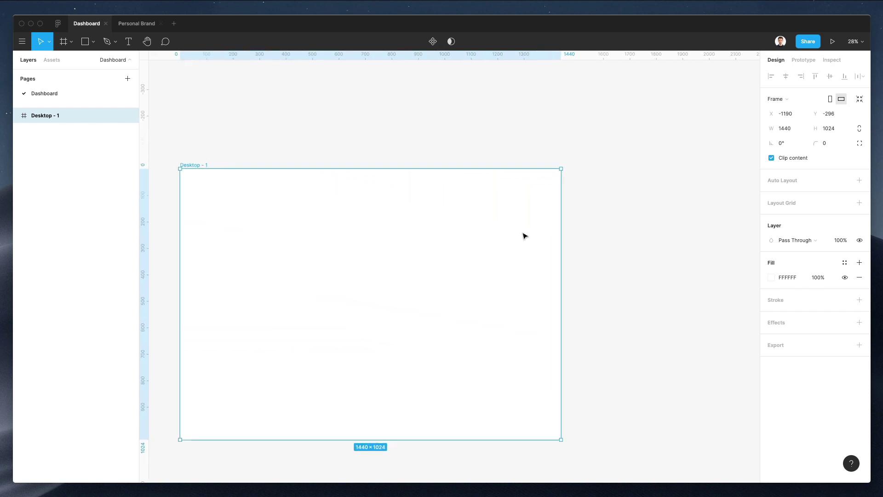
pyautogui.scroll(-2, 524, 235)
pyautogui.hscroll(-2, 524, 235)
pyautogui.scroll(1, 524, 235)
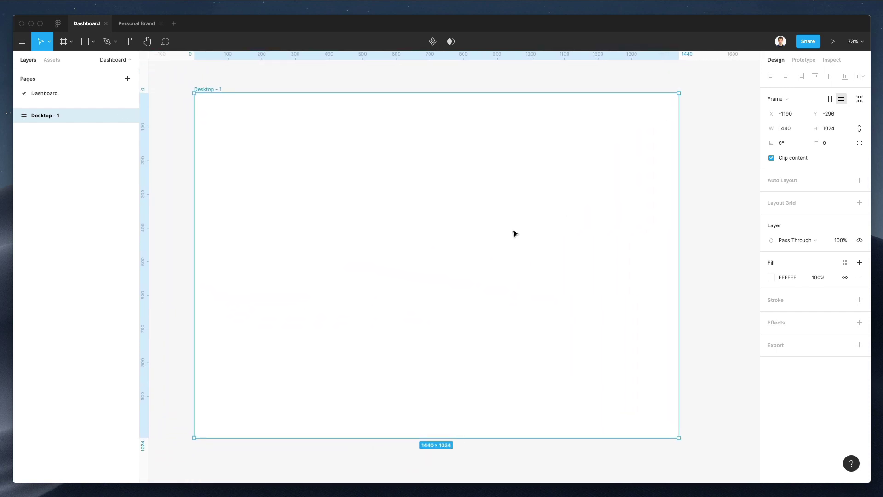
pyautogui.hscroll(1, 293, 73)
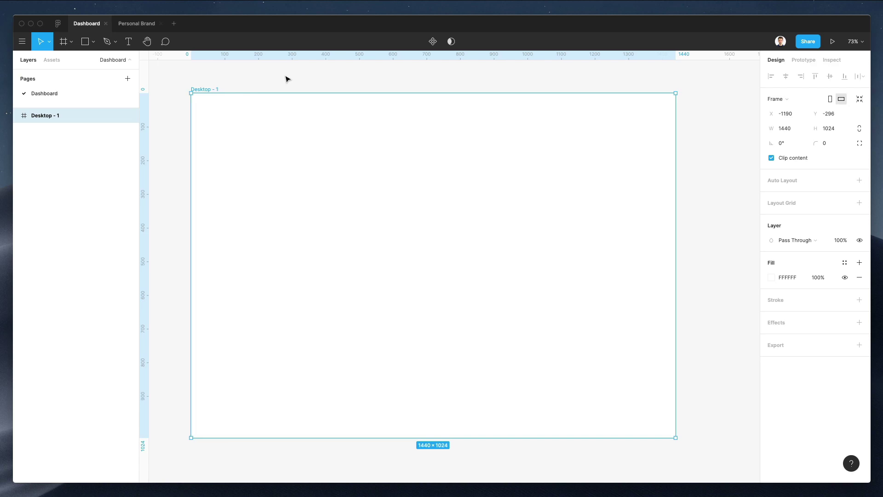
pyautogui.doubleClick(40, 118)
pyautogui.write('1')
pyautogui.press('Return')
pyautogui.moveTo(46, 295); pyautogui.dragTo(144, 367)
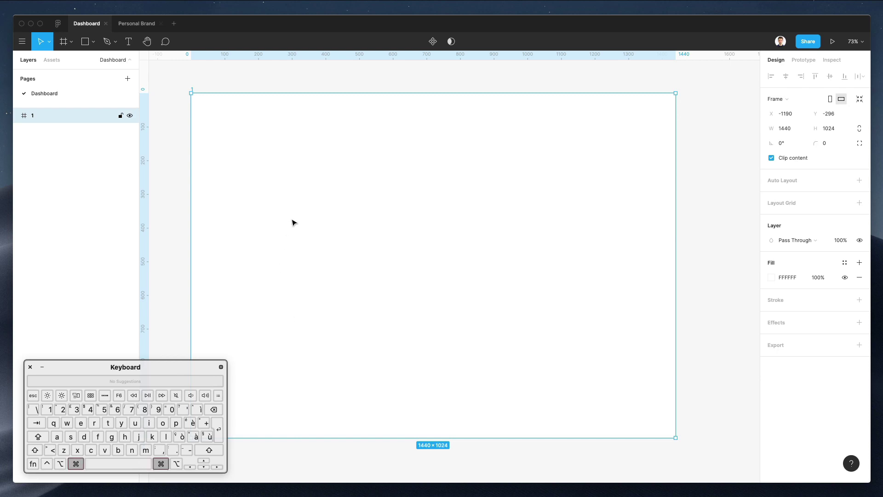
# Draw a header rectangle about 1440 × 75 px across the full width of the frame's top edge
pyautogui.hscroll(-1, 294, 222)
pyautogui.scroll(1, 295, 222)
pyautogui.scroll(2, 294, 222)
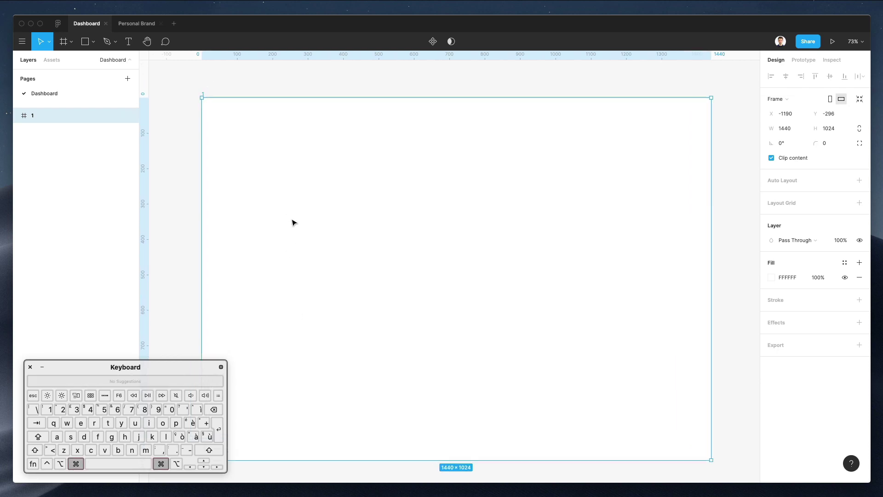
pyautogui.scroll(-3, 295, 223)
pyautogui.scroll(-1, 294, 223)
pyautogui.click(189, 118)
pyautogui.scroll(-1, 196, 121)
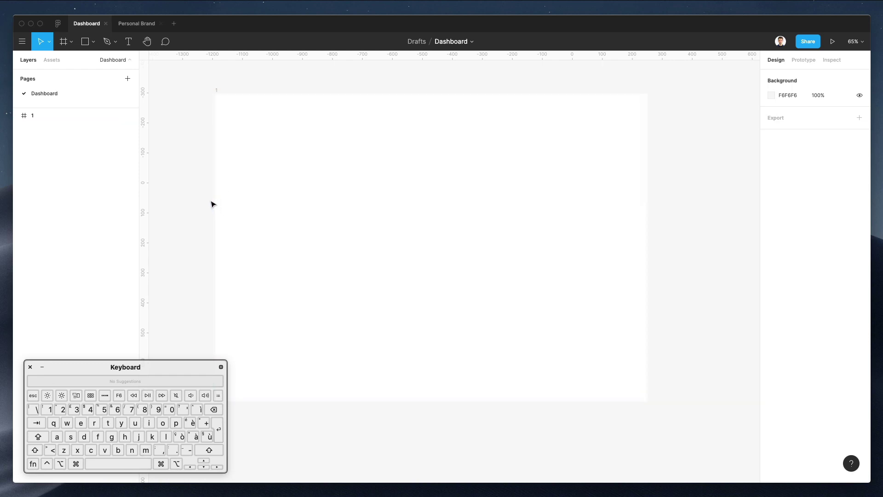
pyautogui.press('r')
pyautogui.moveTo(216, 94); pyautogui.dragTo(646, 118)
pyautogui.click(516, 193)
pyautogui.click(508, 106)
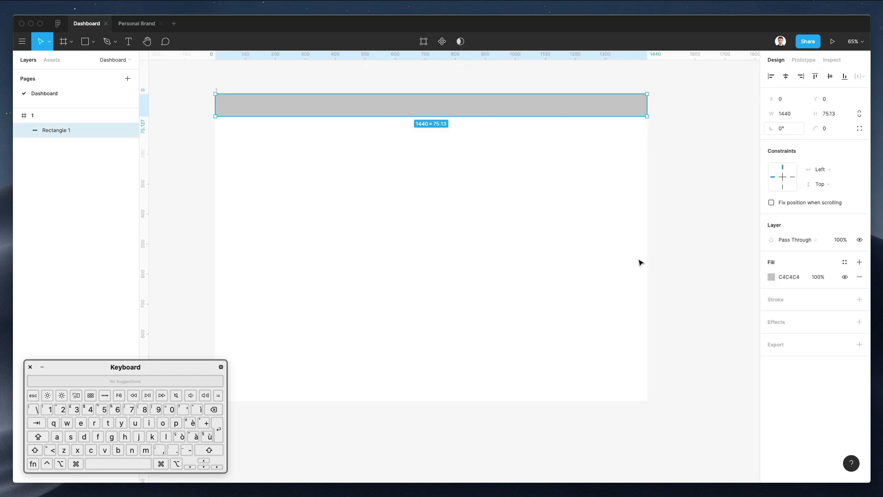
# Fill the header rectangle with green 18AA00
pyautogui.click(483, 170)
pyautogui.click(477, 105)
pyautogui.click(772, 276)
pyautogui.moveTo(704, 374); pyautogui.dragTo(701, 374)
pyautogui.moveTo(714, 316); pyautogui.dragTo(789, 294)
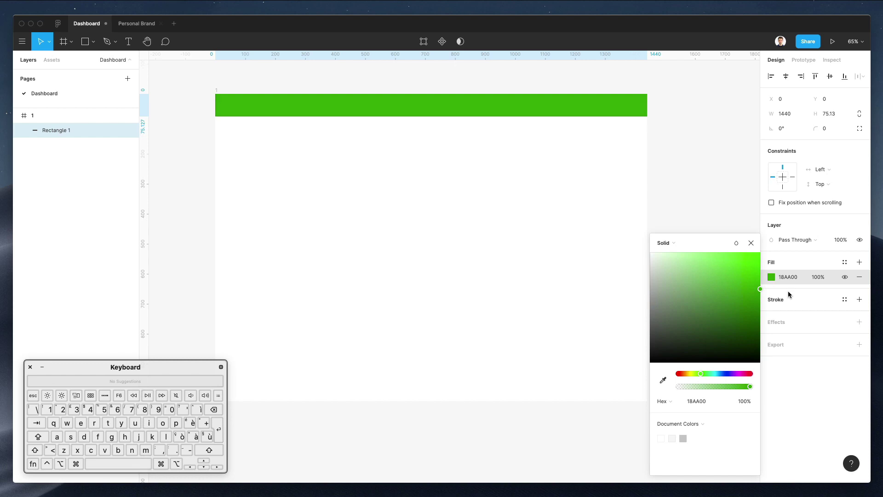
# Duplicate the header rectangle and reshape the copy into a left sidebar about 299 × 949 px, directly below the header
pyautogui.click(455, 156)
pyautogui.click(441, 109)
pyautogui.press('super+c')
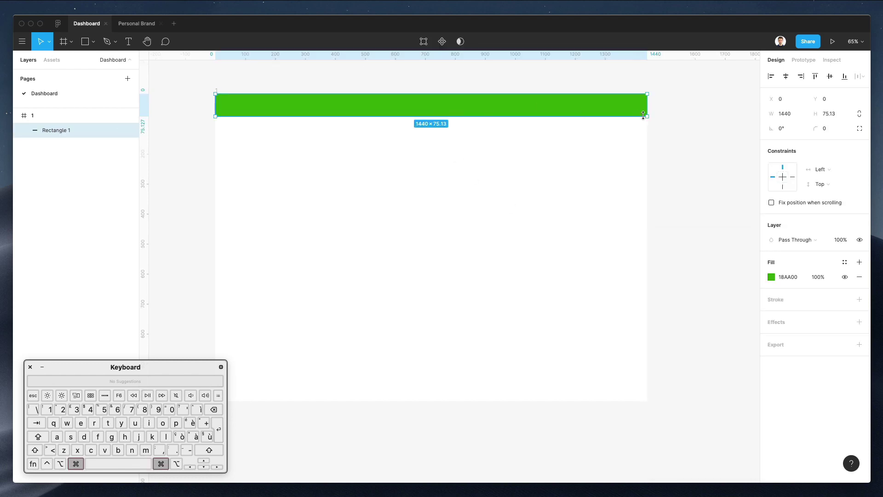
pyautogui.press('super+v')
pyautogui.moveTo(647, 94); pyautogui.dragTo(305, 401)
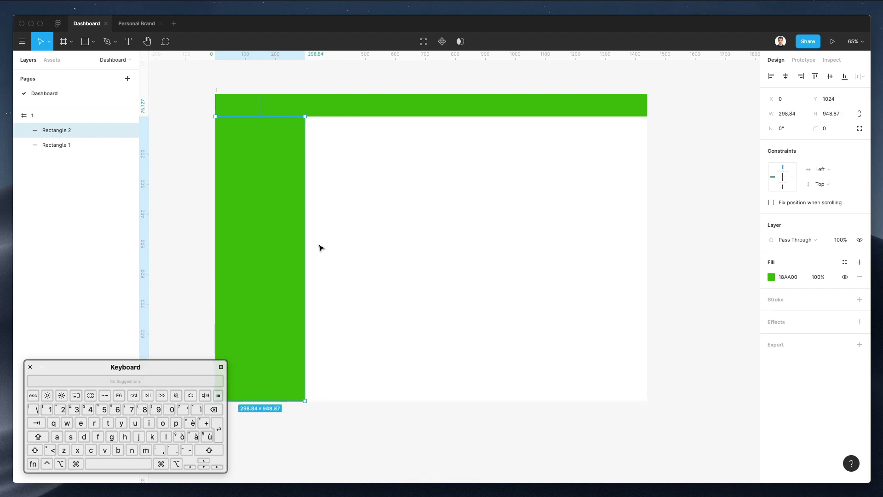
# Fill the sidebar rectangle with light grey EBEBEB
pyautogui.click(772, 277)
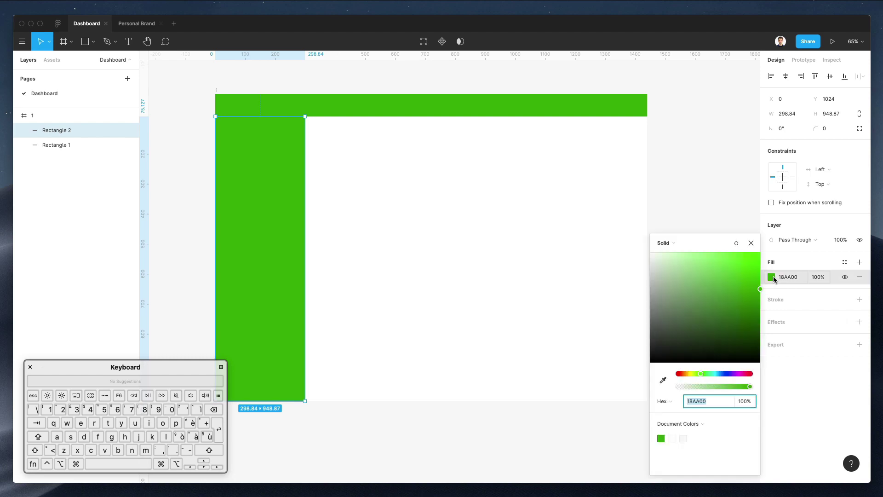
pyautogui.moveTo(675, 258); pyautogui.dragTo(647, 265)
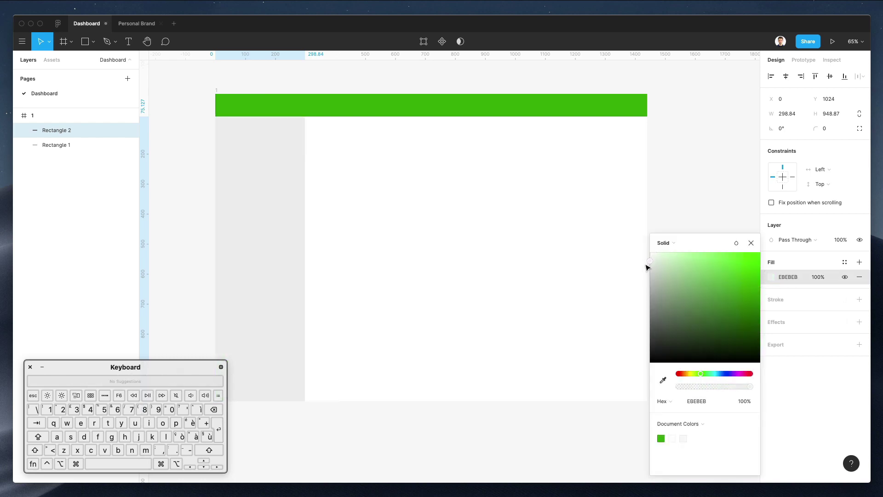
pyautogui.click(430, 181)
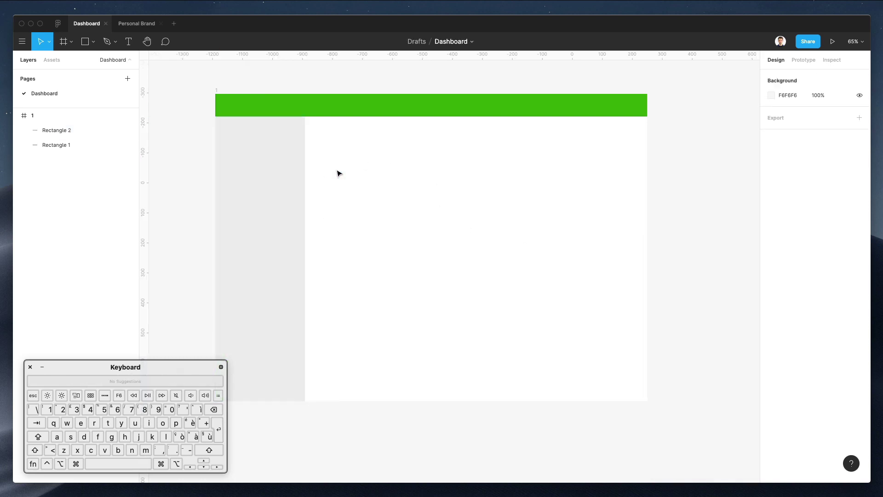
# Duplicate the sidebar, resize the copy into a card about 337 × 87 px below the header, and repeat it for a row of three
pyautogui.keyDown('alt'); pyautogui.moveTo(249, 168); pyautogui.dragTo(345, 167); pyautogui.keyUp('alt')
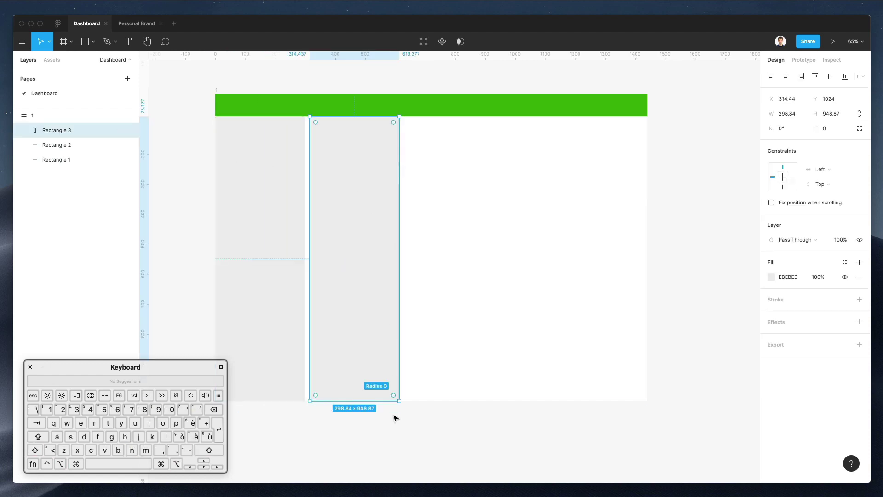
pyautogui.moveTo(398, 397); pyautogui.dragTo(412, 151)
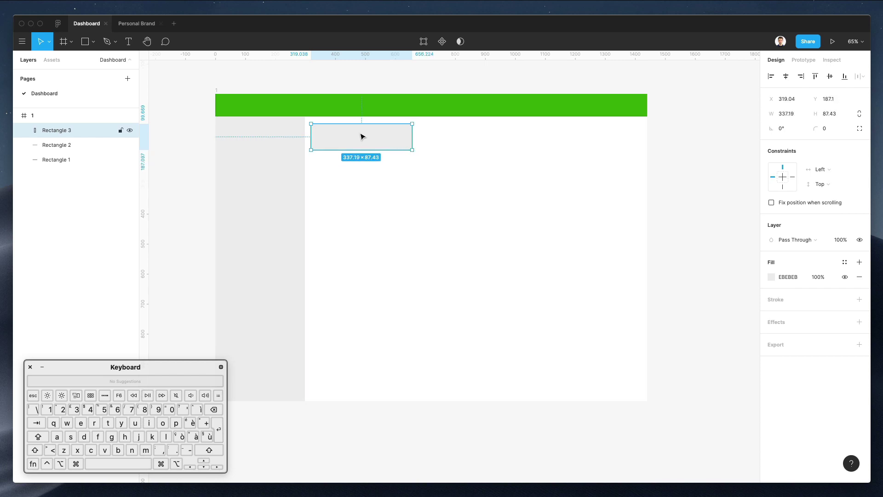
pyautogui.moveTo(362, 136); pyautogui.dragTo(565, 141)
# Distribute the three cards with equal horizontal spacing and reduce their height to about 67 px
pyautogui.moveTo(565, 175); pyautogui.dragTo(382, 132)
pyautogui.click(859, 79)
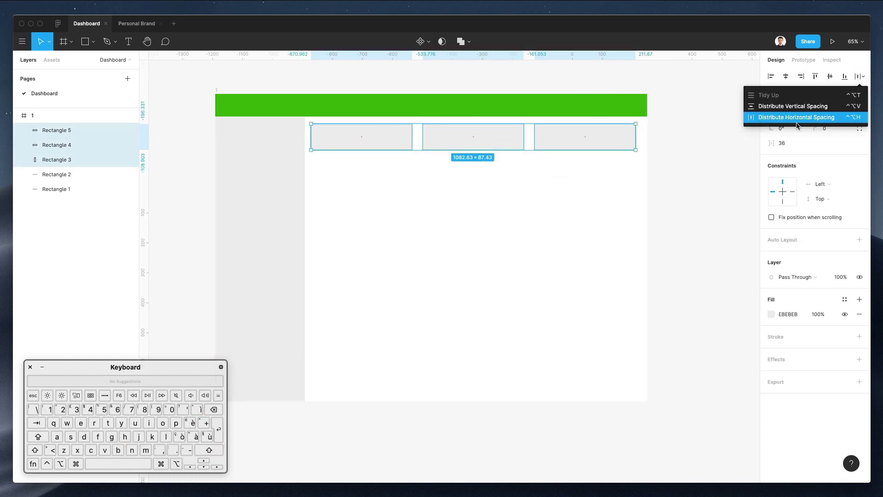
pyautogui.click(784, 117)
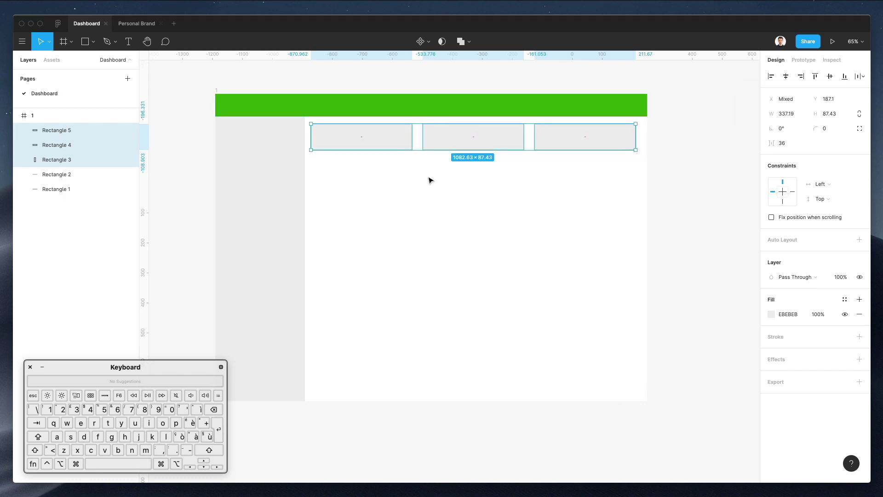
pyautogui.moveTo(429, 150); pyautogui.dragTo(427, 142)
pyautogui.click(437, 163)
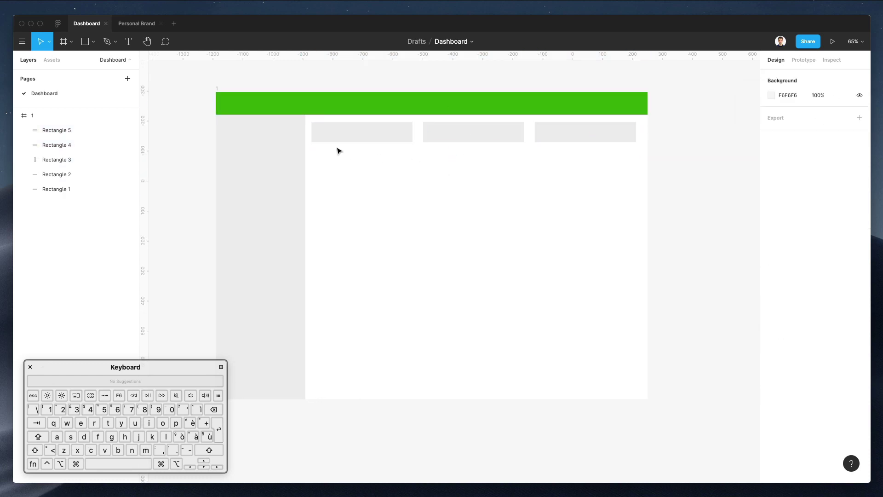
# Narrow the sidebar to about 233 px and stretch the three-card row towards it to about 1129 px overall
pyautogui.click(298, 160)
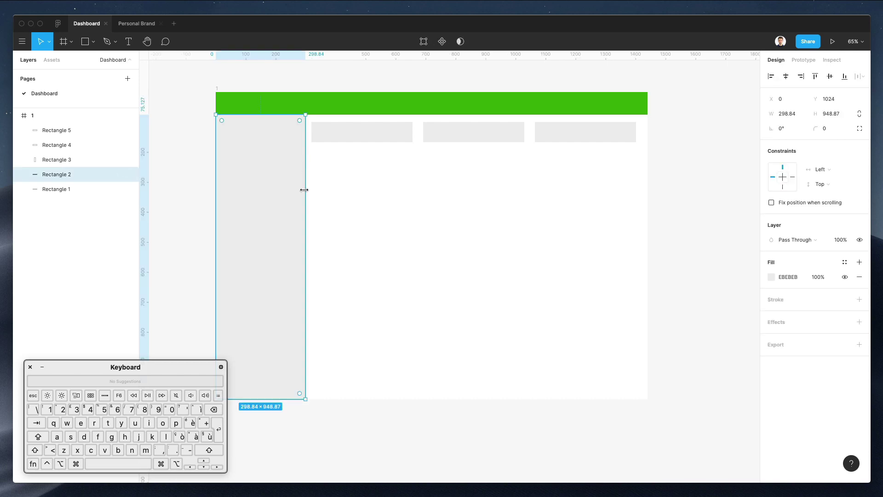
pyautogui.moveTo(304, 190); pyautogui.dragTo(286, 190)
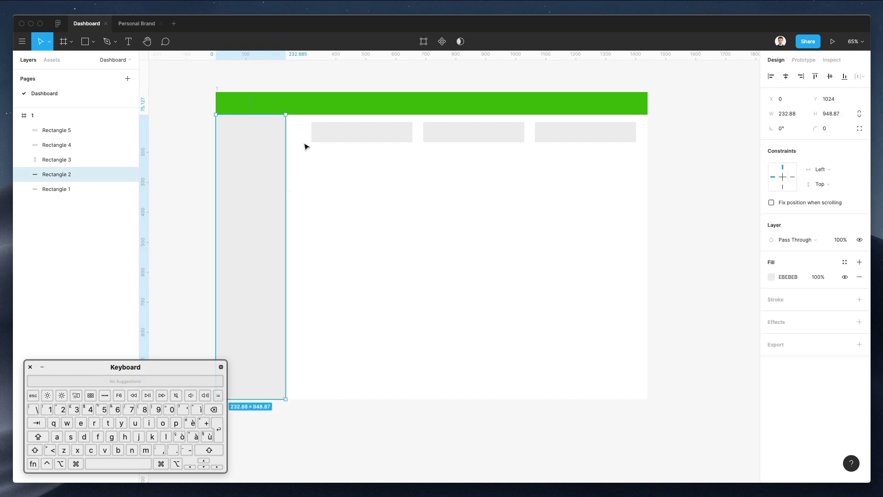
pyautogui.moveTo(300, 147); pyautogui.dragTo(607, 133)
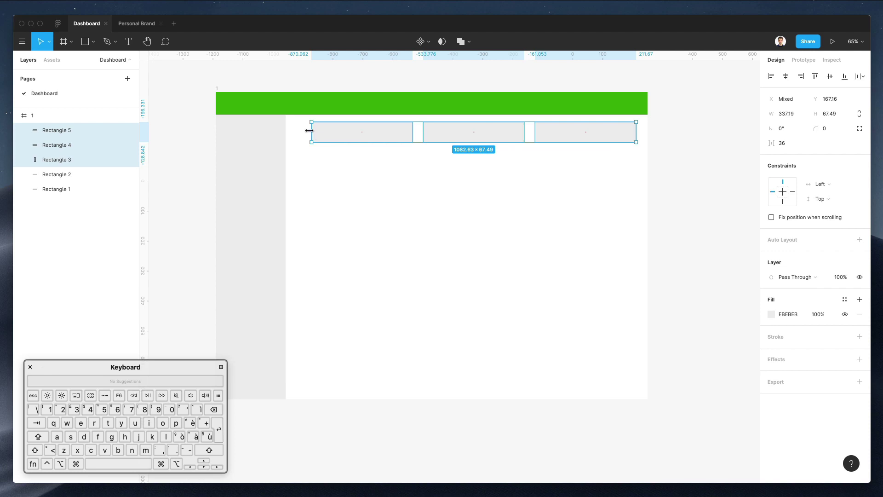
pyautogui.moveTo(312, 132); pyautogui.dragTo(297, 132)
pyautogui.click(388, 192)
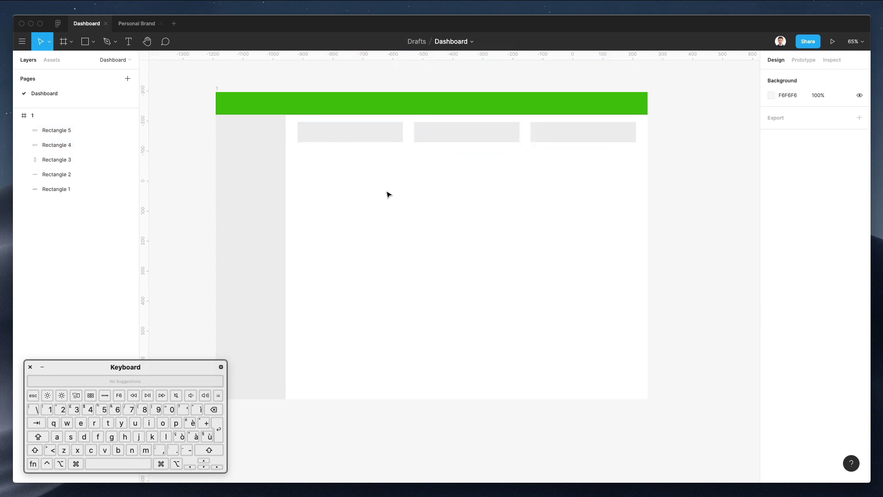
# Move the three cards down together by 60 px, away from the header
pyautogui.moveTo(363, 160); pyautogui.dragTo(562, 131)
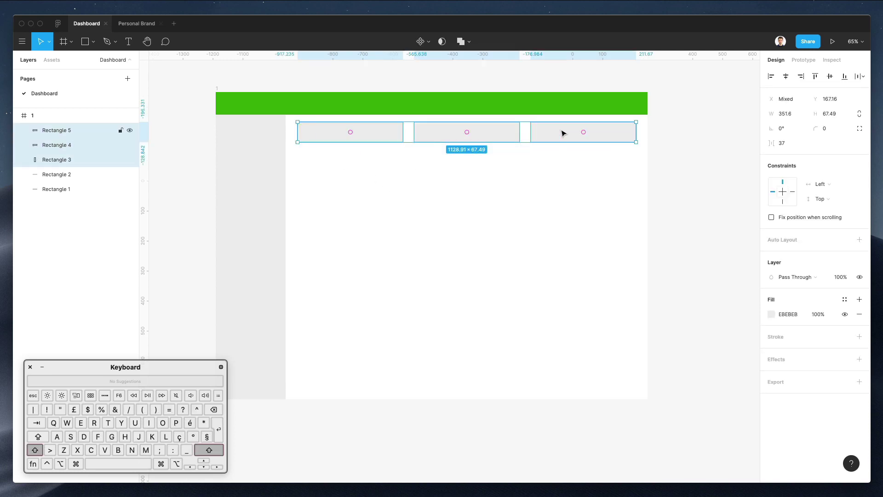
pyautogui.hotkey('shift', 'Down')
pyautogui.hotkey('shift', 'Down')
pyautogui.hotkey('shift', 'Down')
pyautogui.hotkey('shift', 'Down')
pyautogui.hotkey('shift', 'Down')
pyautogui.hotkey('shift', 'Down')
pyautogui.hotkey('shift', 'Down')
pyautogui.hotkey('shift', 'Up')
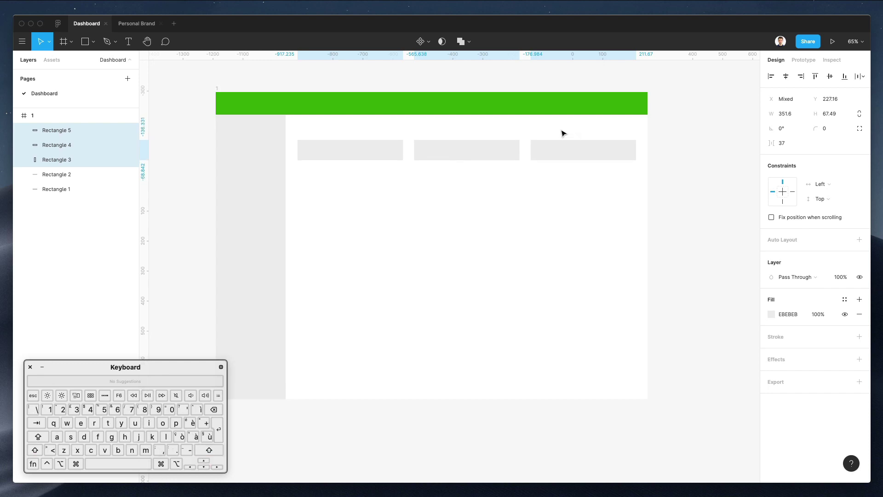
pyautogui.click(484, 188)
# Change the header rectangle's fill to white FFFFFF
pyautogui.click(406, 100)
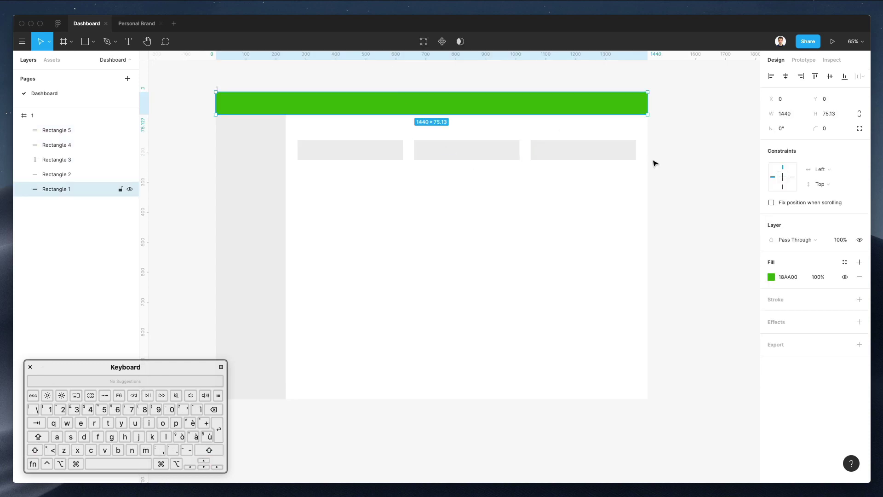
pyautogui.click(772, 277)
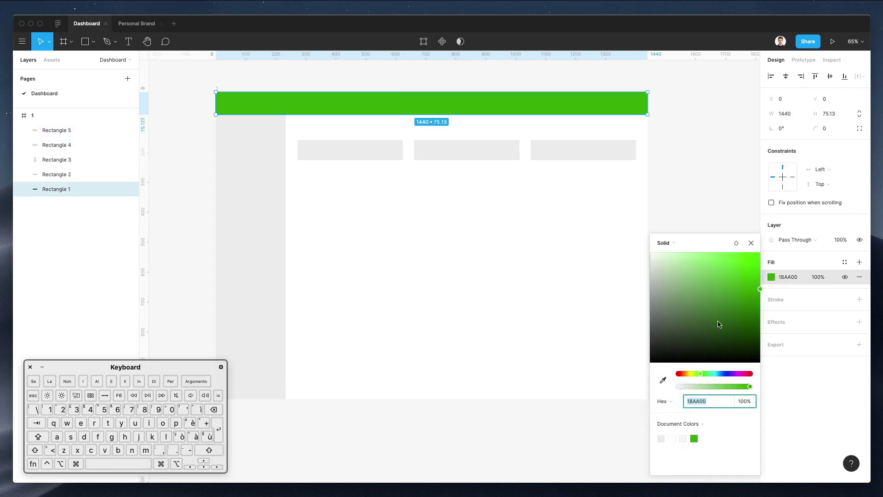
pyautogui.moveTo(718, 321); pyautogui.dragTo(584, 190)
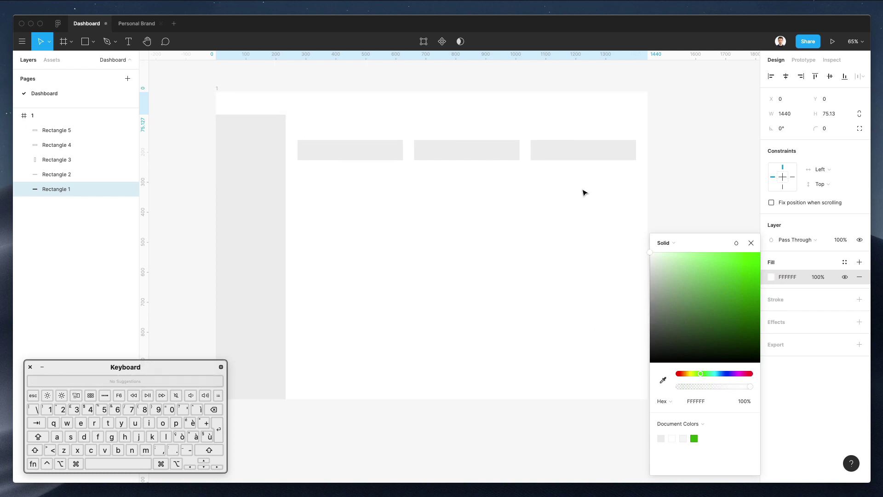
pyautogui.click(504, 195)
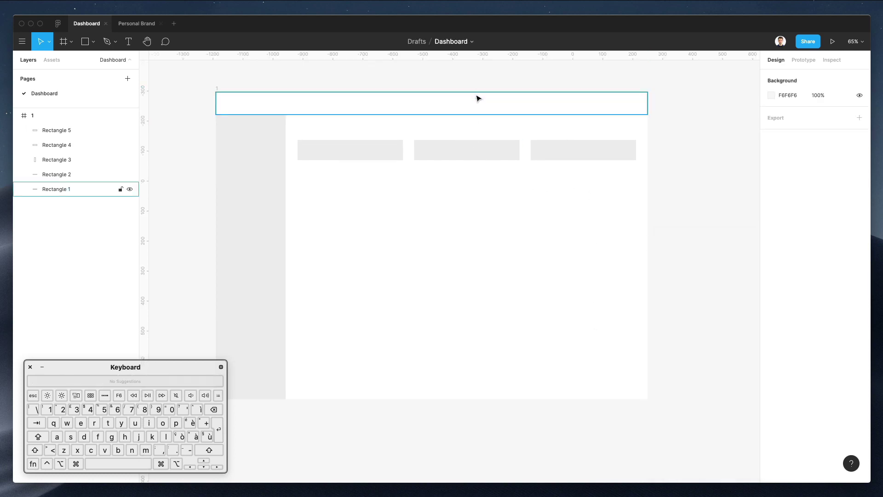
# Add a drop shadow to the header rectangle with 7% opacity and a blur of 7
pyautogui.click(477, 95)
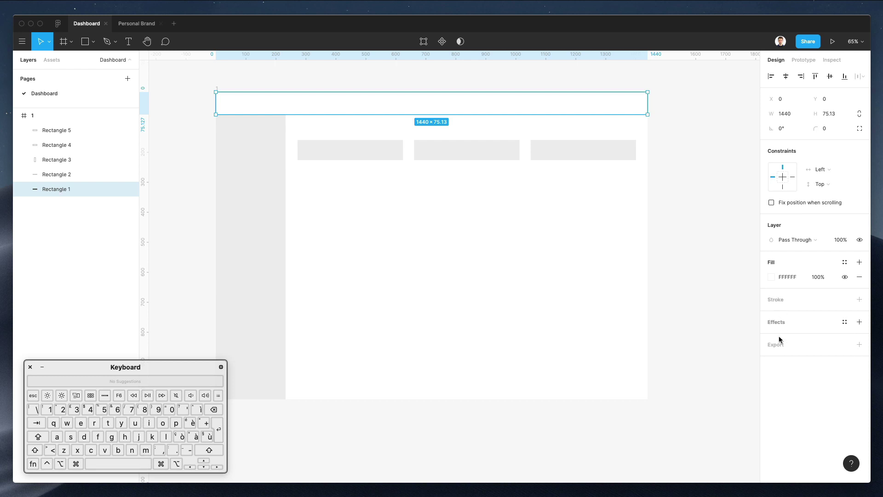
pyautogui.click(786, 323)
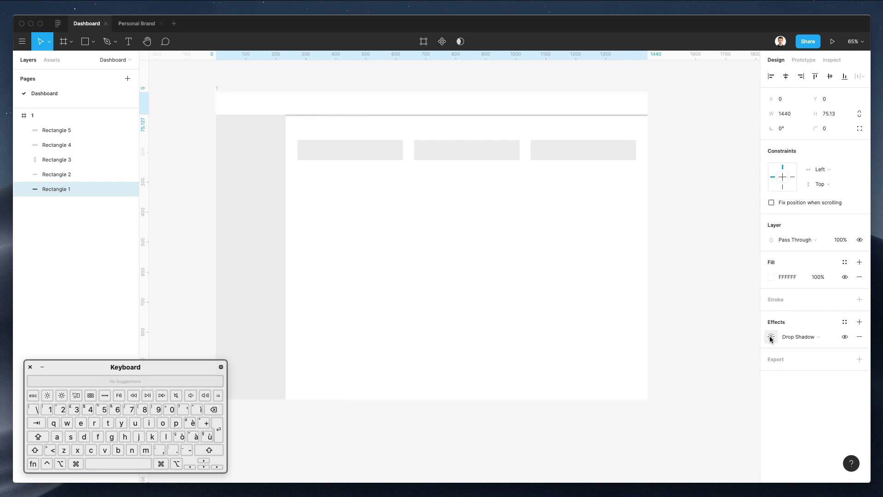
pyautogui.click(771, 337)
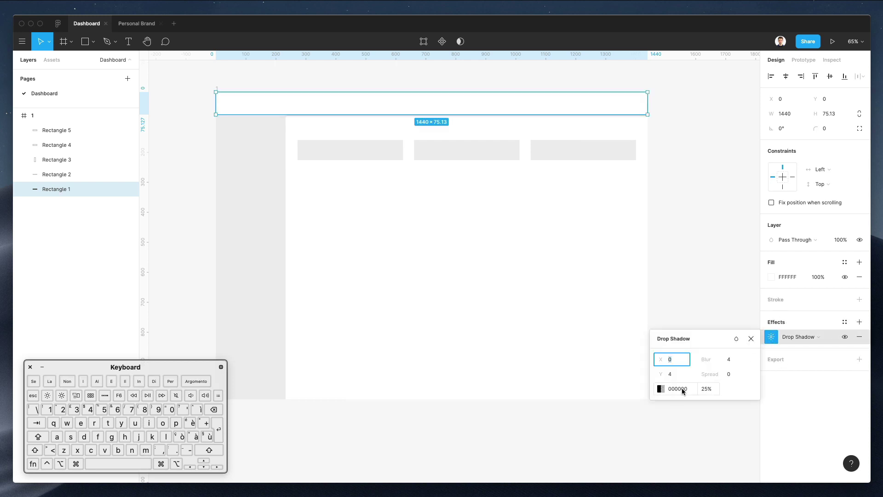
pyautogui.click(707, 390)
pyautogui.hotkey('shift', 'Down')
pyautogui.hotkey('shift', 'Down')
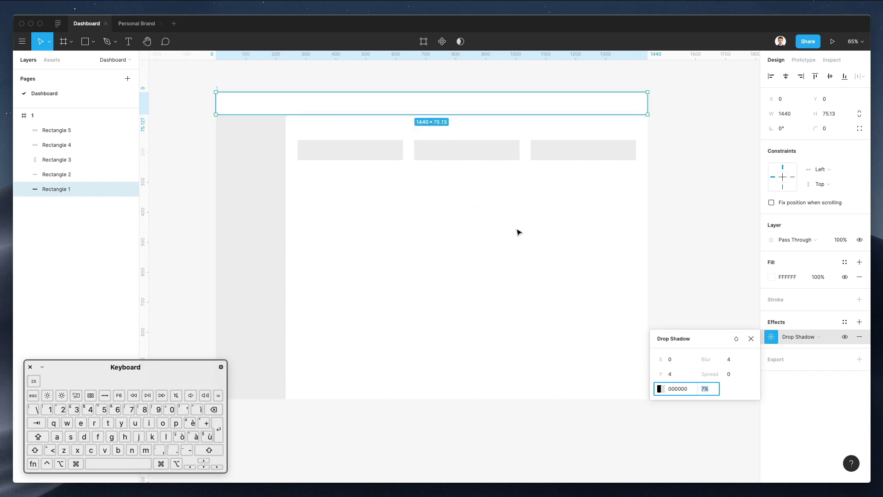
pyautogui.click(729, 361)
pyautogui.press('Up')
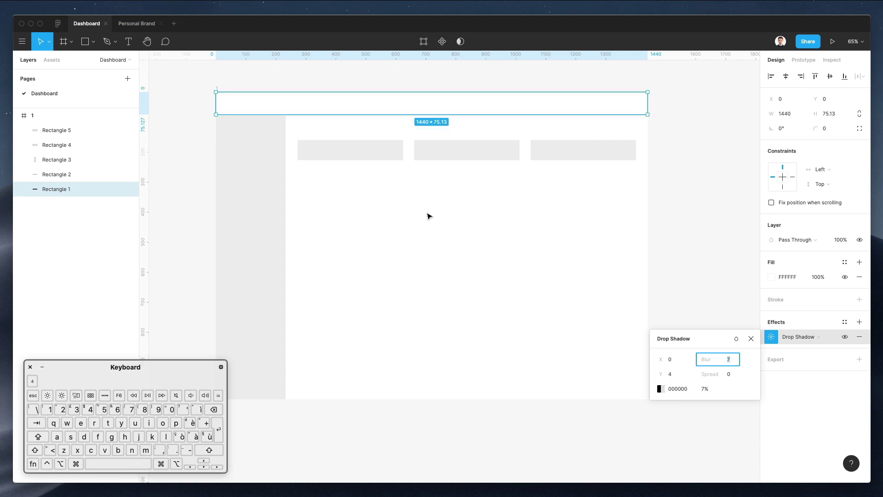
pyautogui.click(347, 81)
# Send the sidebar rectangle to the back, behind the header and its shadow
pyautogui.scroll(-4, 347, 81)
pyautogui.scroll(10, 346, 80)
pyautogui.hscroll(-1, 249, 220)
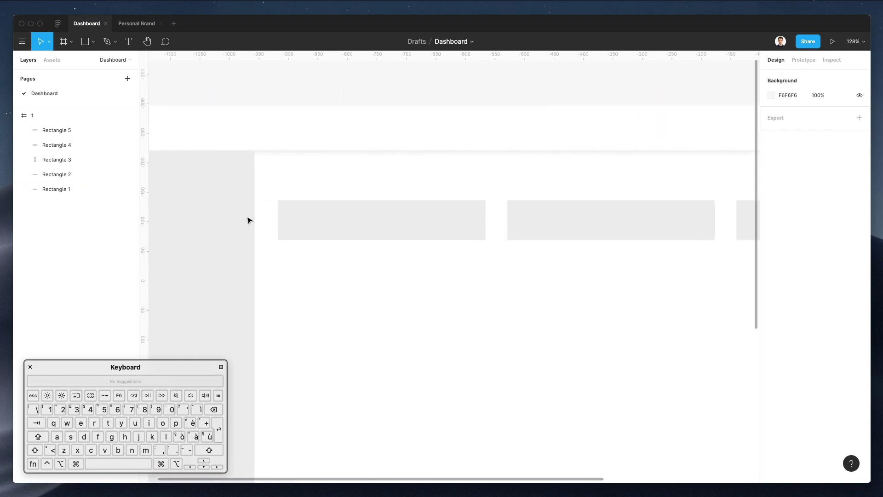
pyautogui.click(248, 221)
pyautogui.press('alt+super+bracketleft')
pyautogui.scroll(-3, 249, 220)
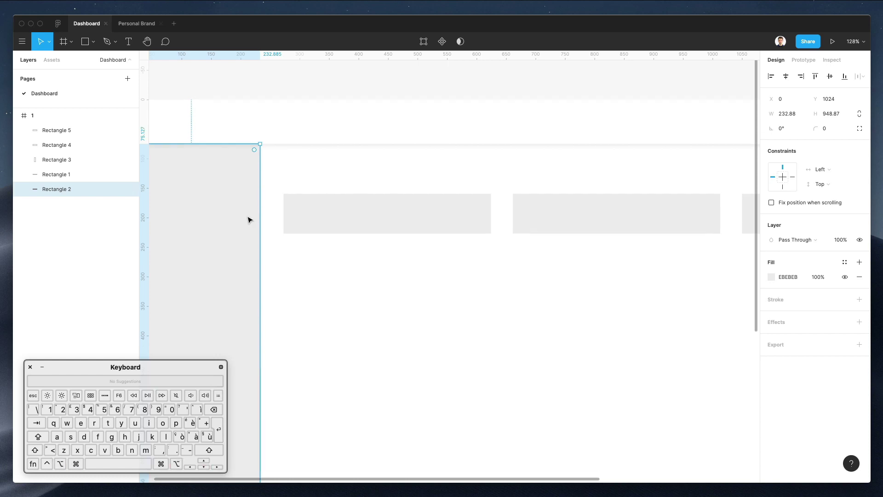
# Change the sidebar rectangle's fill to the light blue-grey F4F5F8
pyautogui.hscroll(-1, 253, 219)
pyautogui.scroll(3, 256, 219)
pyautogui.scroll(1, 256, 219)
pyautogui.hscroll(-1, 256, 220)
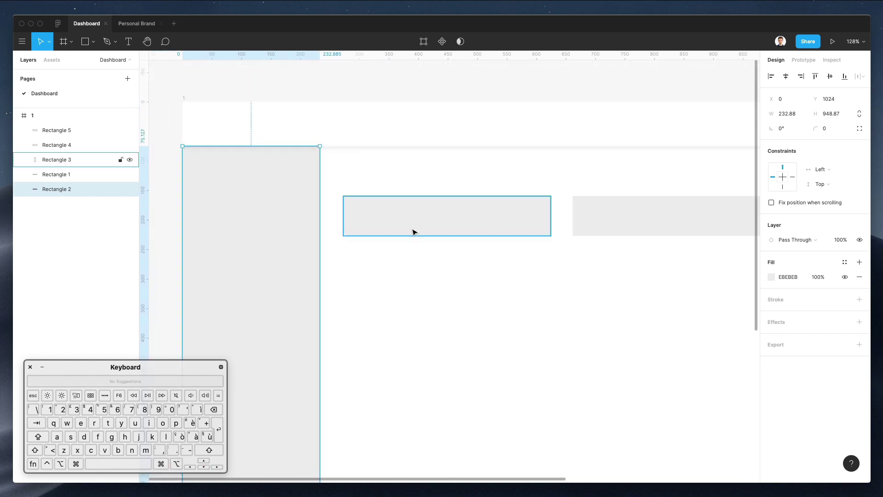
pyautogui.click(772, 276)
pyautogui.moveTo(651, 258); pyautogui.dragTo(650, 254)
pyautogui.click(723, 374)
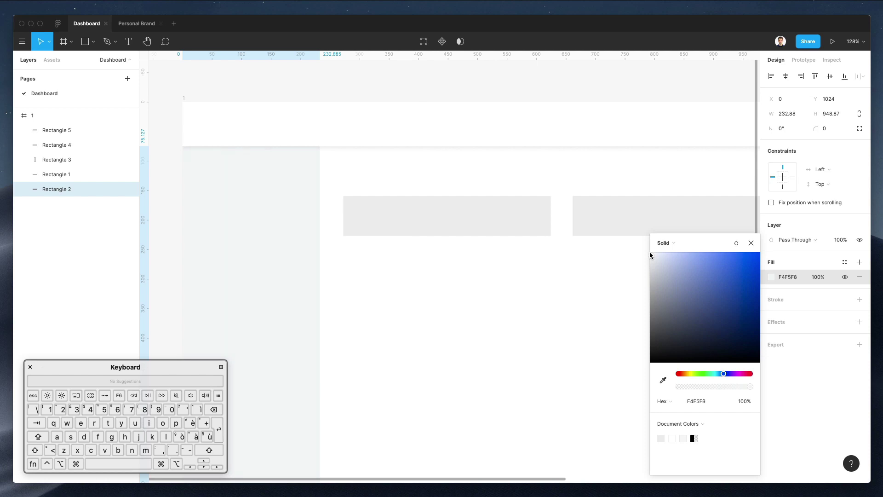
pyautogui.click(370, 266)
# Copy the header rectangle's properties, including its white fill and drop shadow
pyautogui.scroll(3, 369, 265)
pyautogui.scroll(-5, 369, 266)
pyautogui.scroll(-3, 370, 266)
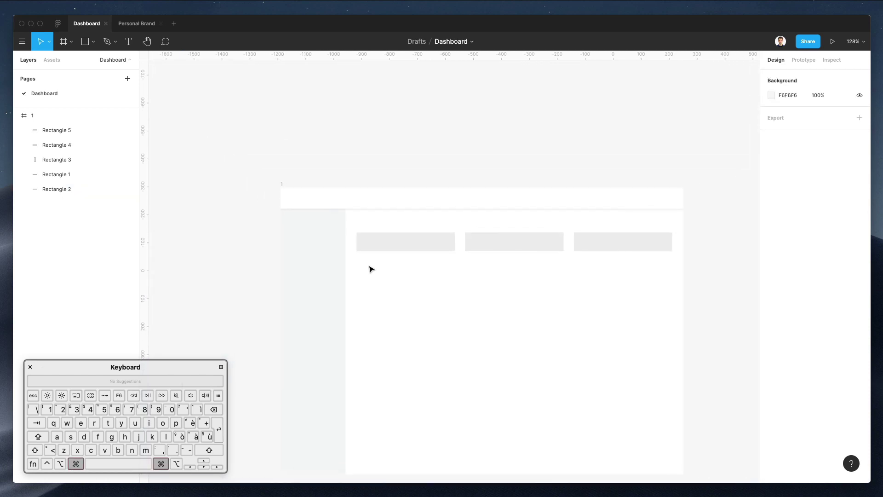
pyautogui.scroll(3, 369, 266)
pyautogui.hscroll(2, 384, 229)
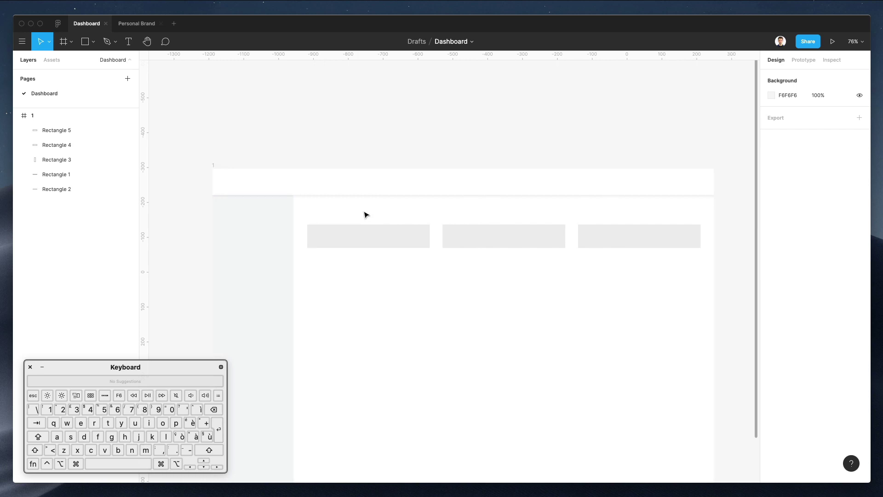
pyautogui.click(359, 192)
pyautogui.press('alt+super+c')
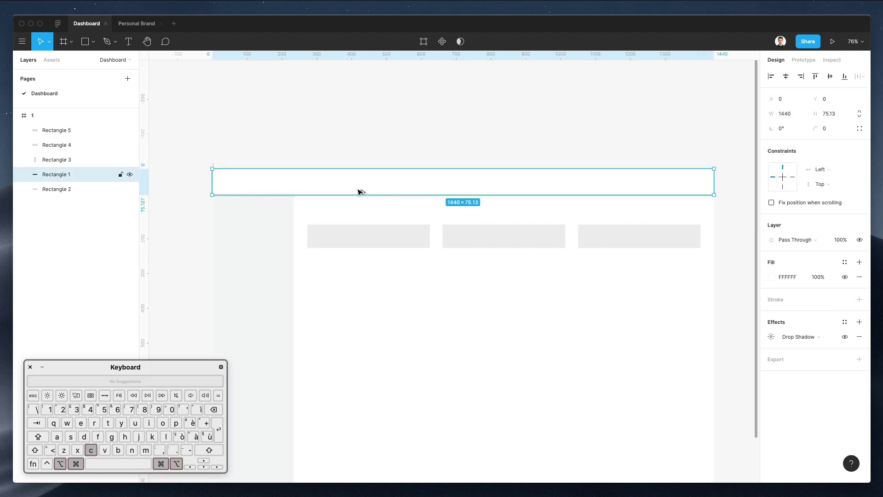
pyautogui.rightClick(365, 179)
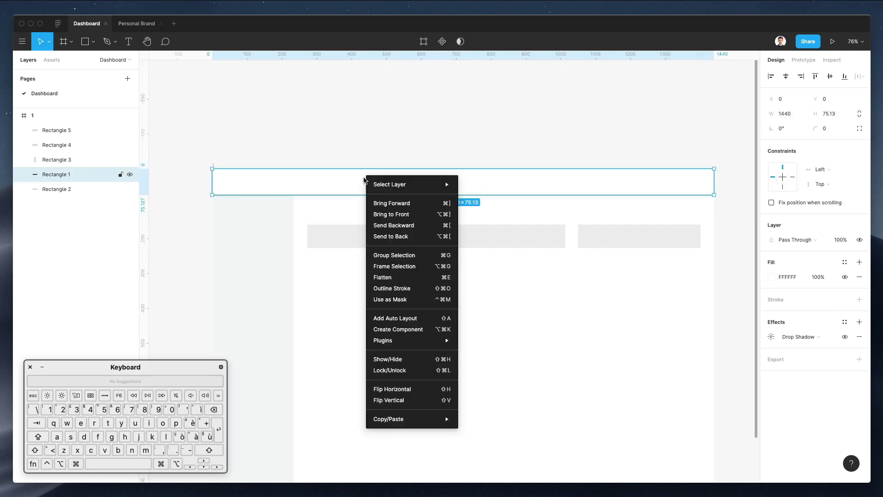
pyautogui.moveTo(416, 342)
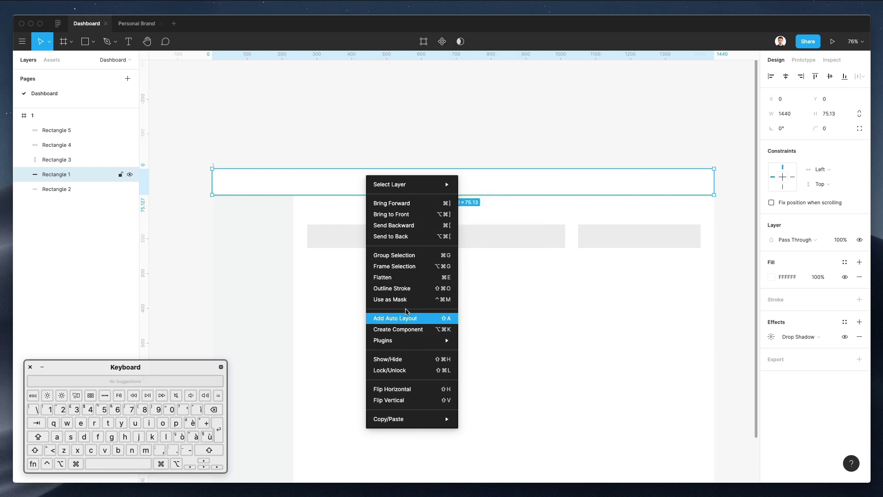
pyautogui.click(312, 283)
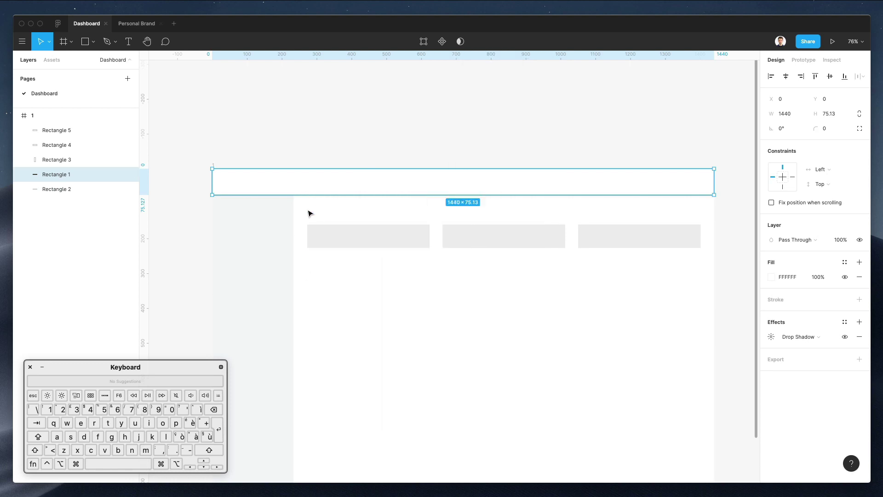
pyautogui.rightClick(481, 182)
pyautogui.moveTo(523, 428)
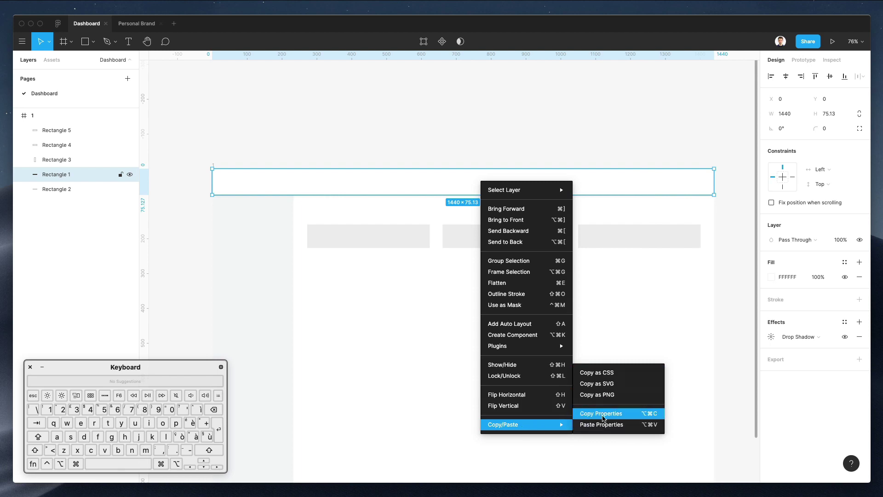
pyautogui.click(606, 414)
# Paste the copied header properties onto all three cards together
pyautogui.moveTo(338, 203); pyautogui.dragTo(698, 246)
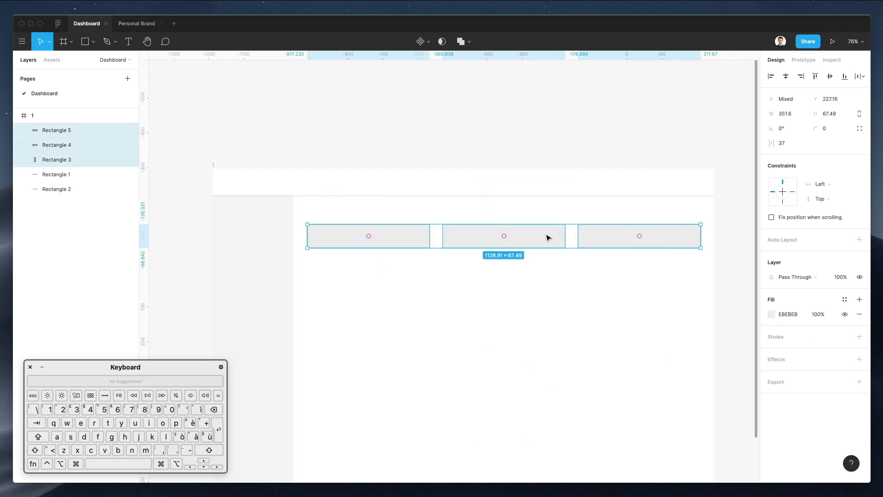
pyautogui.rightClick(517, 235)
pyautogui.moveTo(543, 474)
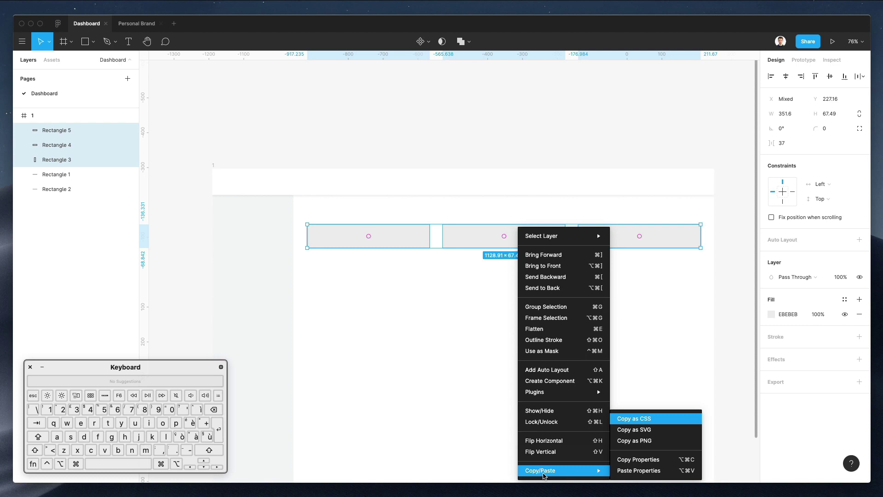
pyautogui.click(655, 466)
pyautogui.click(455, 221)
# Set the Y offset of the three cards' drop shadow to 0
pyautogui.moveTo(391, 213); pyautogui.dragTo(653, 247)
pyautogui.click(771, 374)
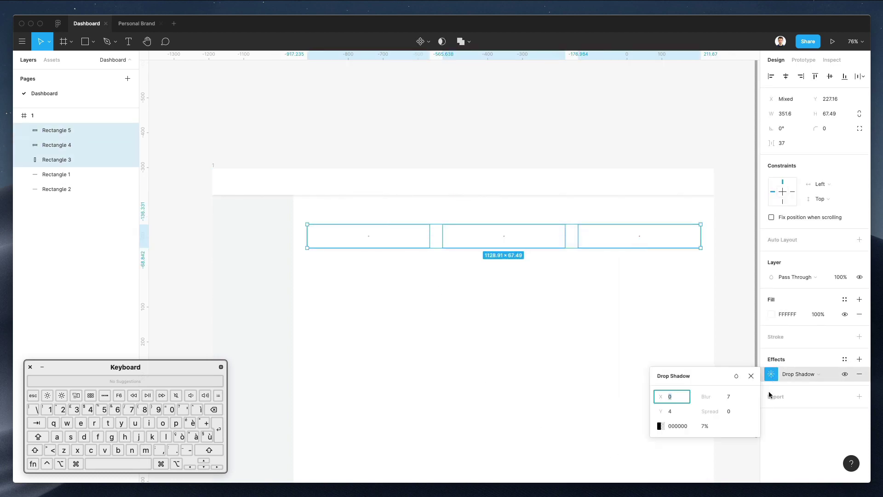
pyautogui.click(679, 412)
pyautogui.press('Down')
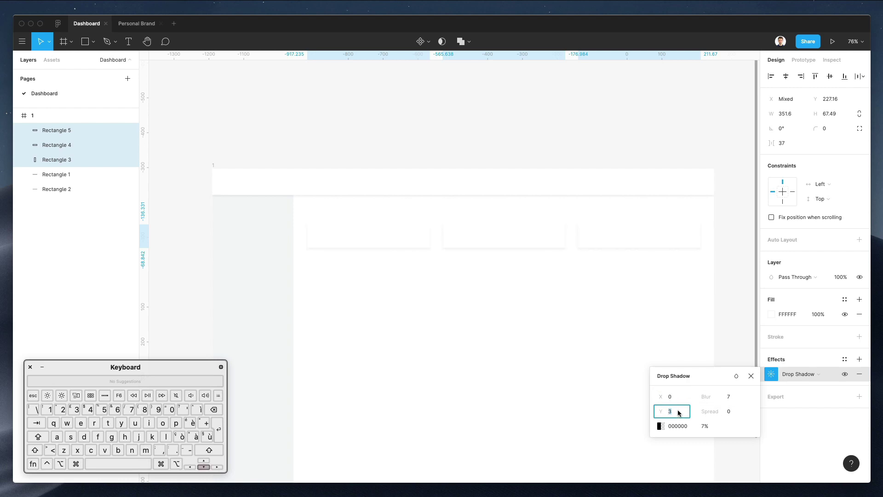
pyautogui.press('Down')
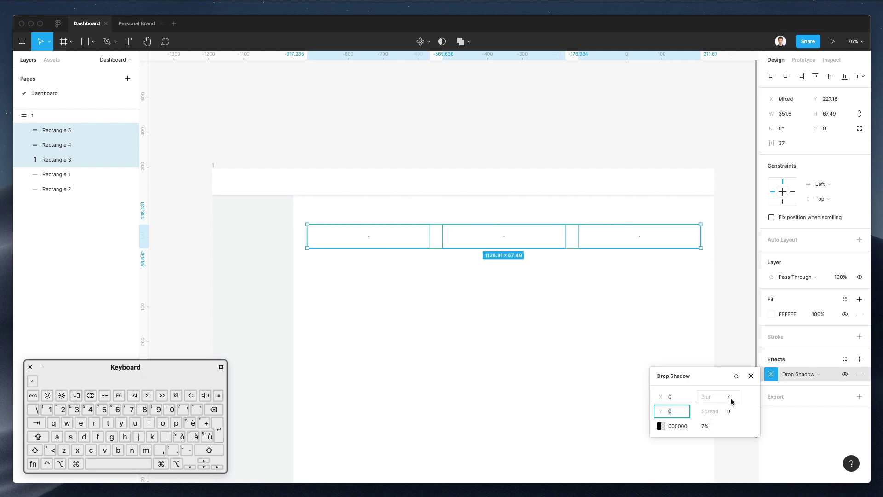
# Raise the cards' drop shadow opacity to 21% and its blur to 17
pyautogui.click(712, 426)
pyautogui.hotkey('shift', 'Up')
pyautogui.press('Up')
pyautogui.press('Up')
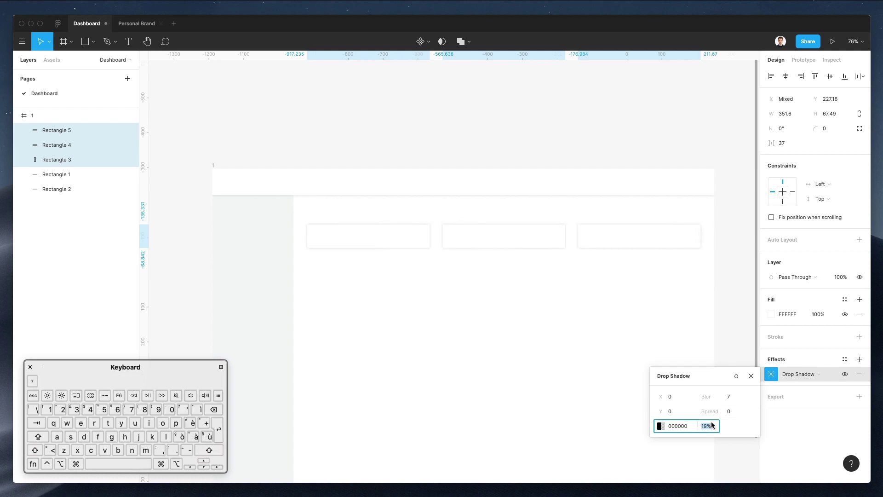
pyautogui.click(731, 397)
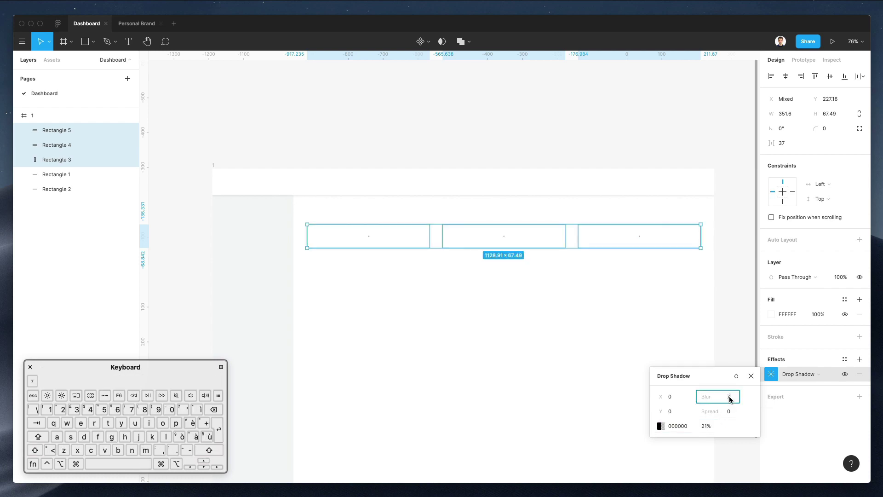
pyautogui.hotkey('shift', 'Up')
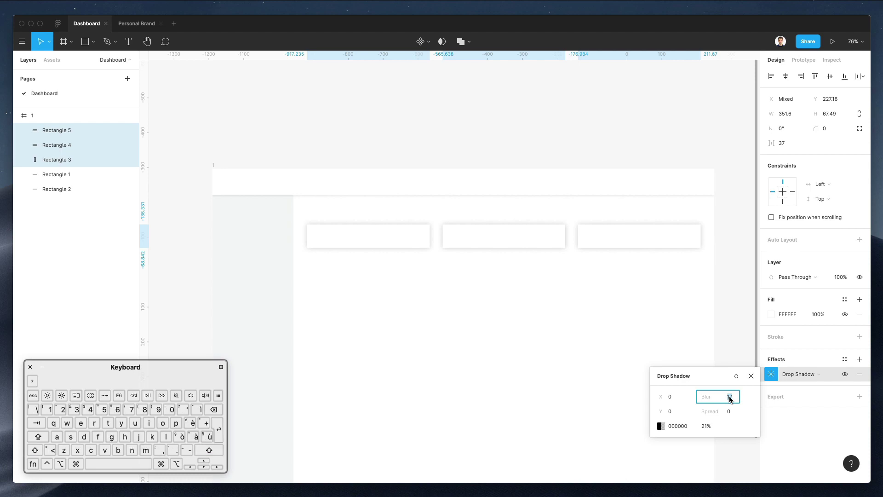
# Lower the cards' drop shadow opacity to 9% and raise its Y offset slightly above 0
pyautogui.click(705, 427)
pyautogui.press('Down')
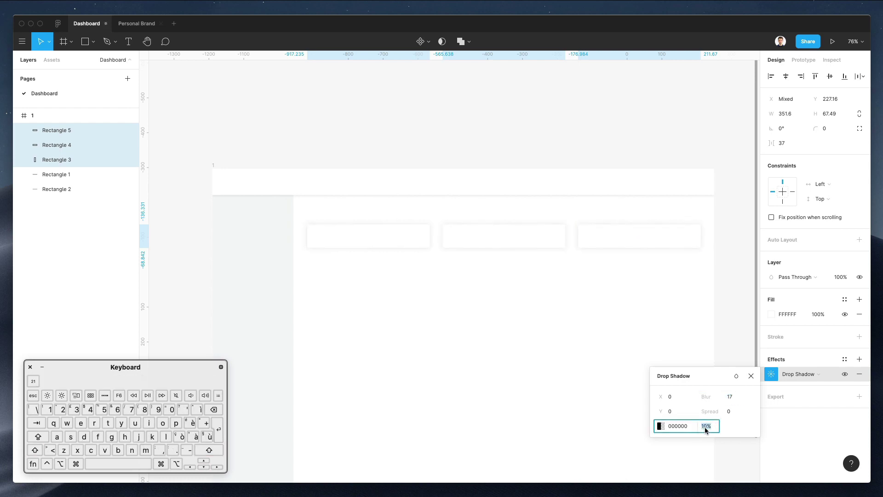
pyautogui.click(679, 412)
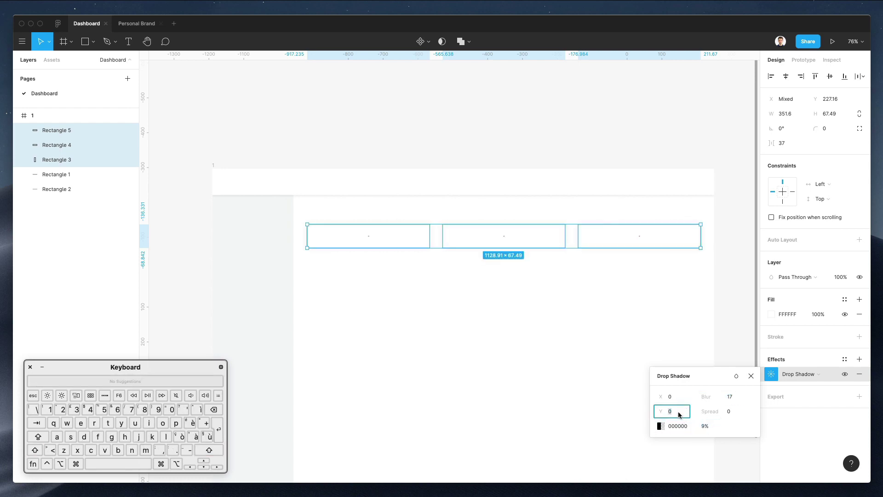
pyautogui.press('Up')
pyautogui.click(507, 303)
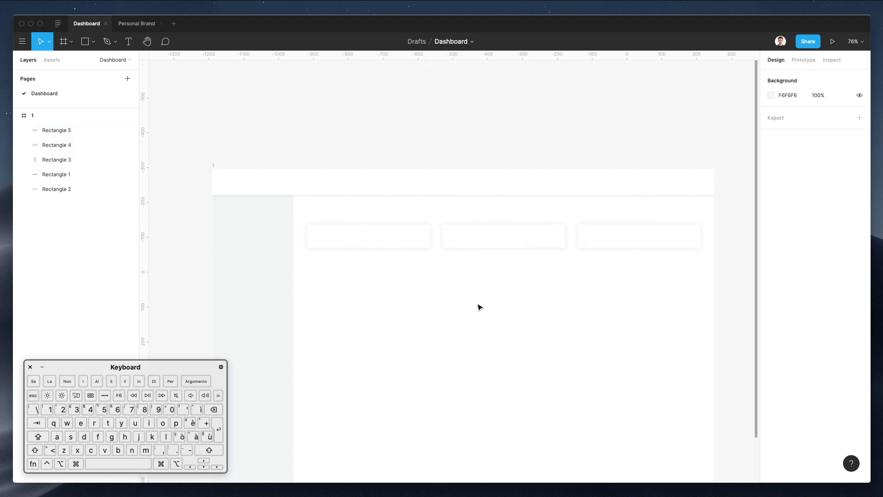
# Draw a search-bar rectangle about 394 × 43 px in the header, vertically centred, about 155 px from the frame's left edge
pyautogui.scroll(2, 384, 240)
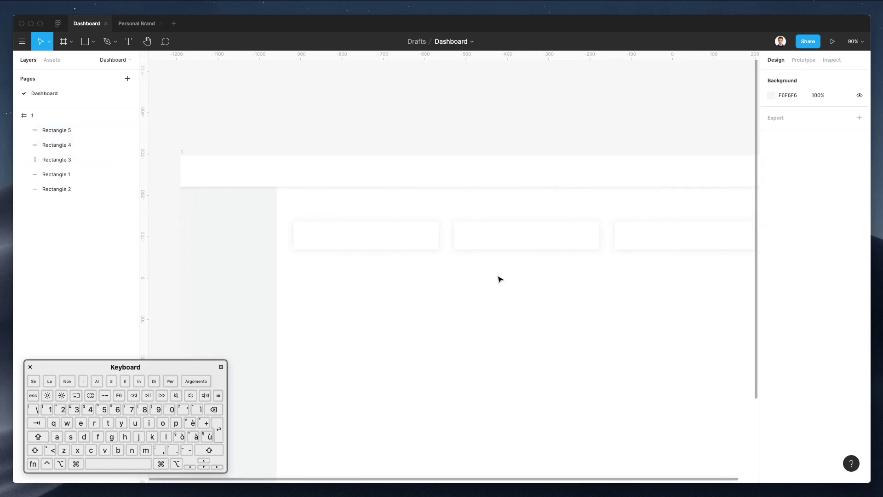
pyautogui.hscroll(1, 499, 277)
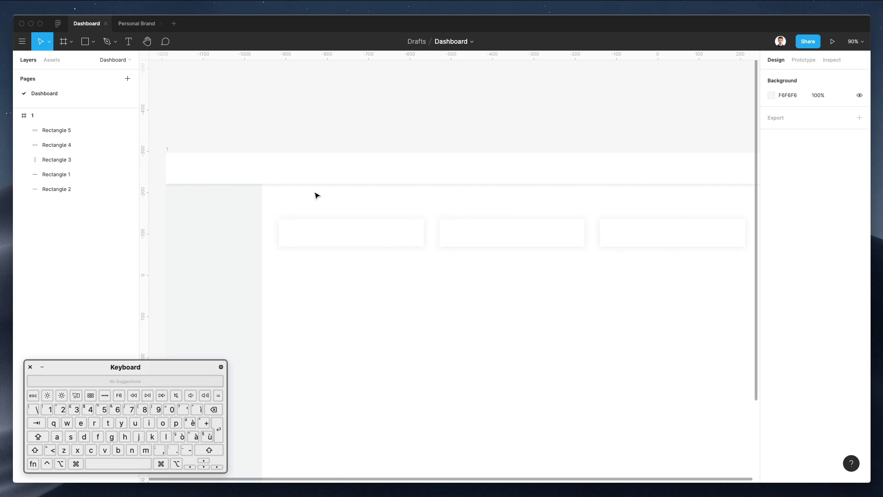
pyautogui.scroll(5, 311, 191)
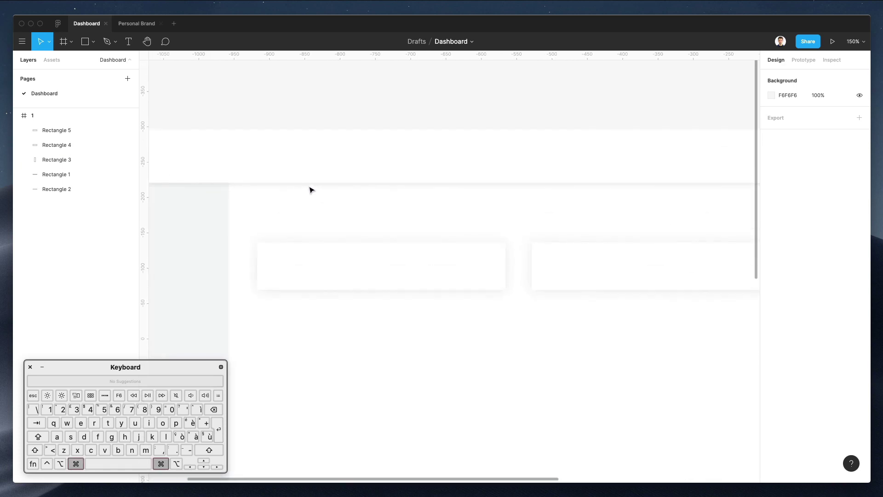
pyautogui.hscroll(-8, 306, 192)
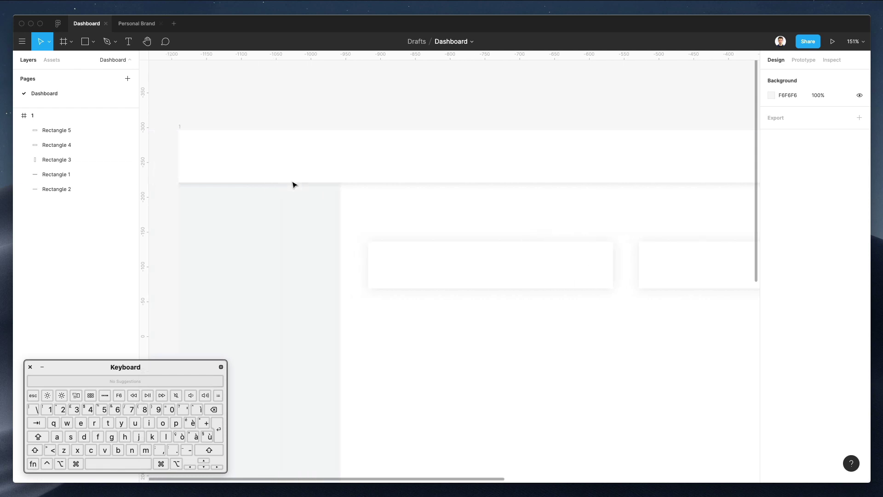
pyautogui.press('r')
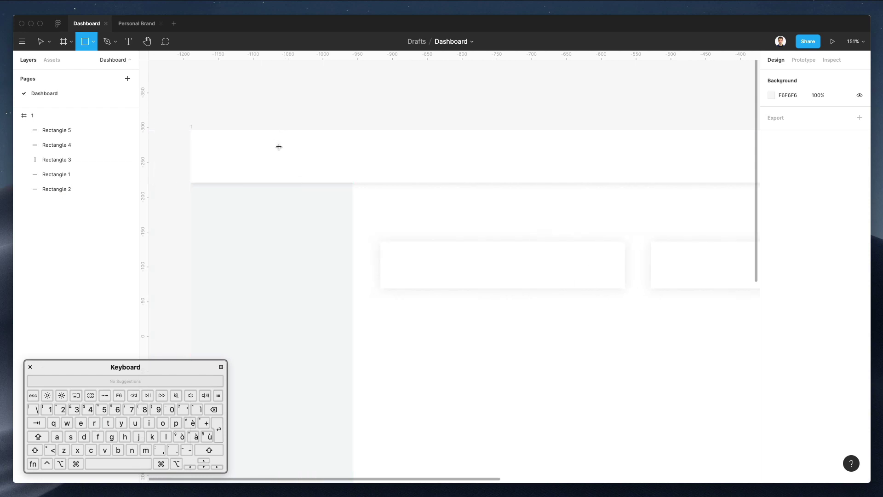
pyautogui.moveTo(298, 144); pyautogui.dragTo(573, 174)
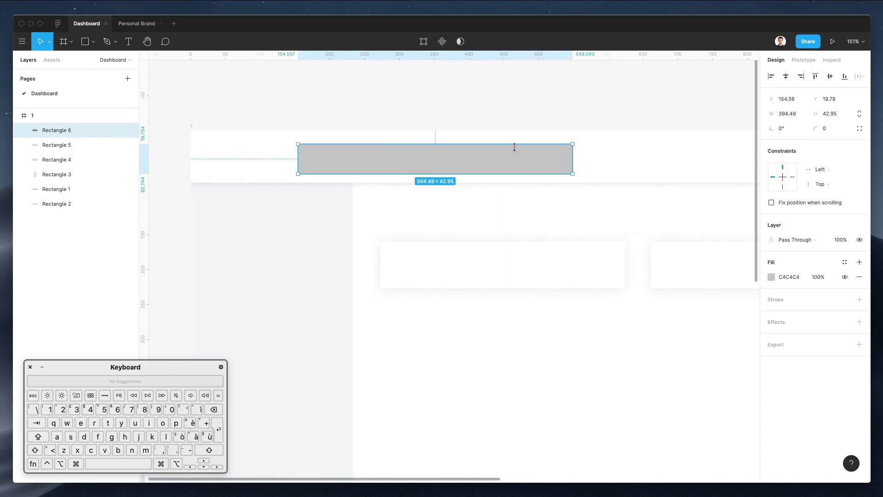
pyautogui.moveTo(518, 155); pyautogui.dragTo(518, 152)
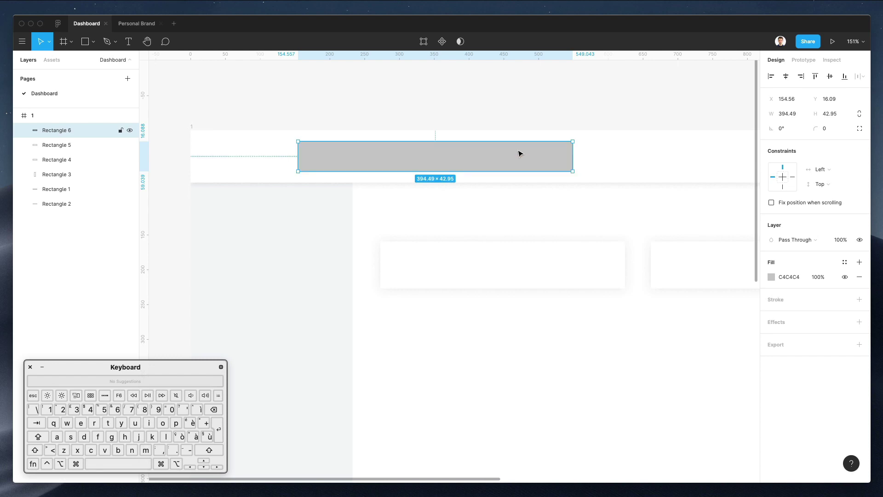
# Replace the search-bar rectangle's fill with an inside stroke, sampling the sidebar's colour and darkening it to E9EBF1
pyautogui.click(782, 299)
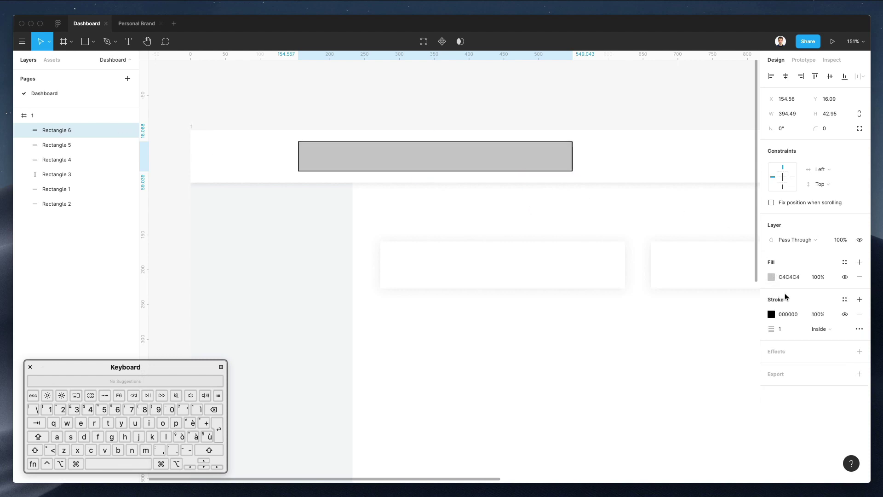
pyautogui.click(859, 276)
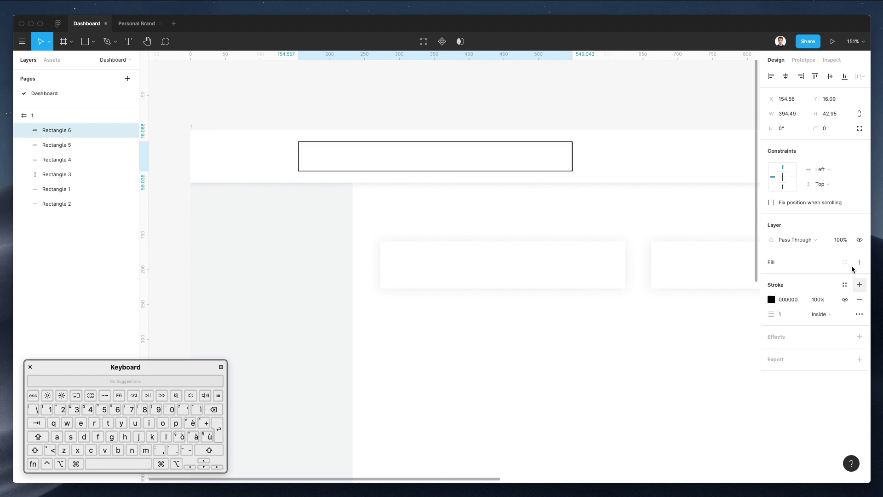
pyautogui.click(772, 300)
pyautogui.write('D3D3D3')
pyautogui.press('Return')
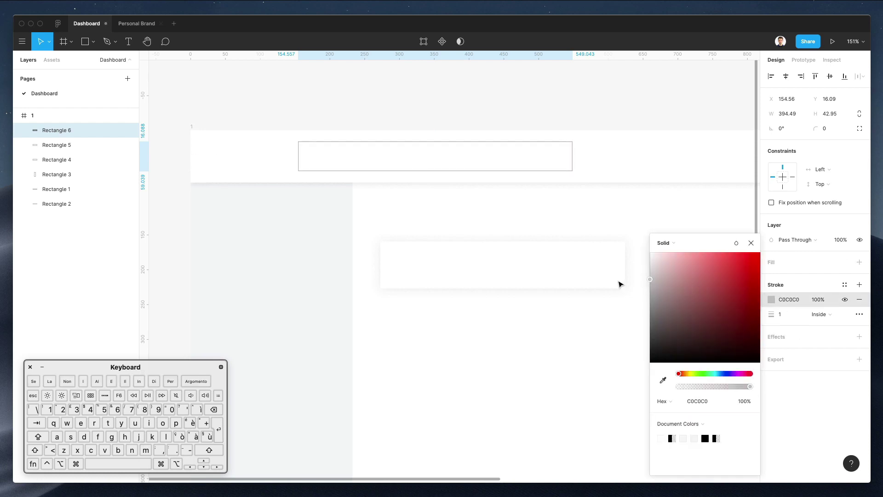
pyautogui.click(663, 380)
pyautogui.click(284, 258)
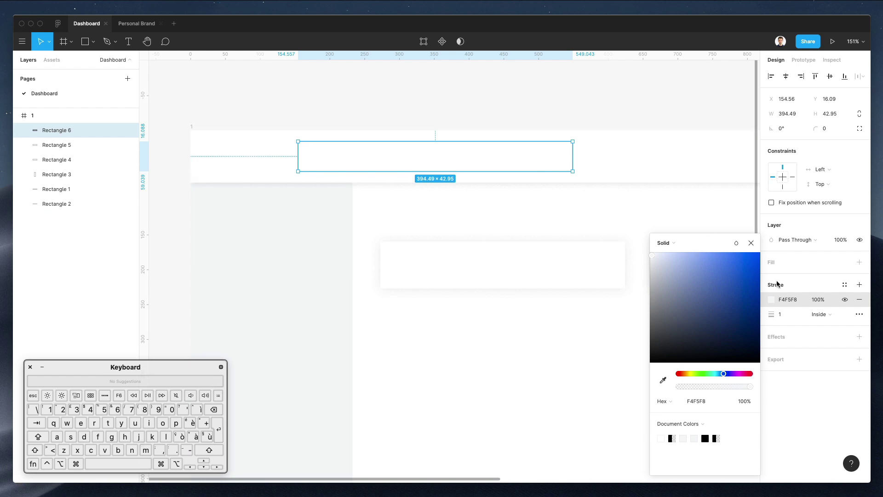
pyautogui.moveTo(651, 255); pyautogui.dragTo(654, 258)
# Set the search-bar rectangle's stroke weight to 1.5 and round its corners to a radius of 6
pyautogui.click(791, 317)
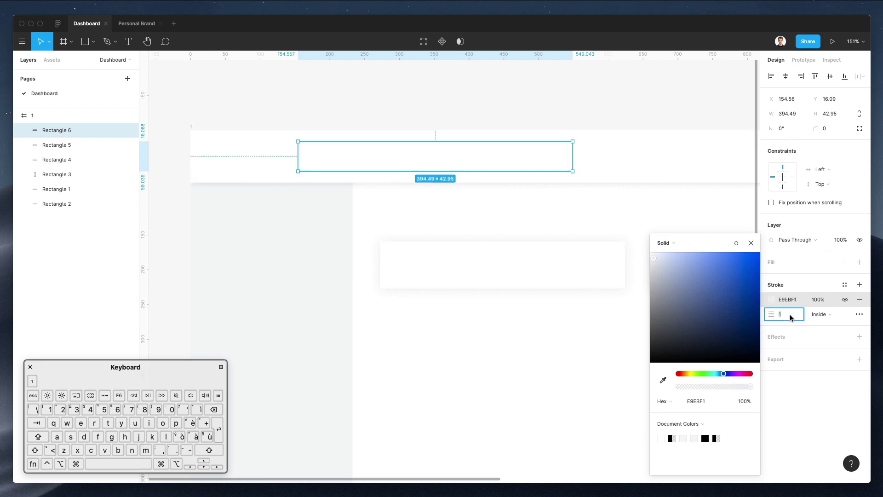
pyautogui.write('.5')
pyautogui.press('Return')
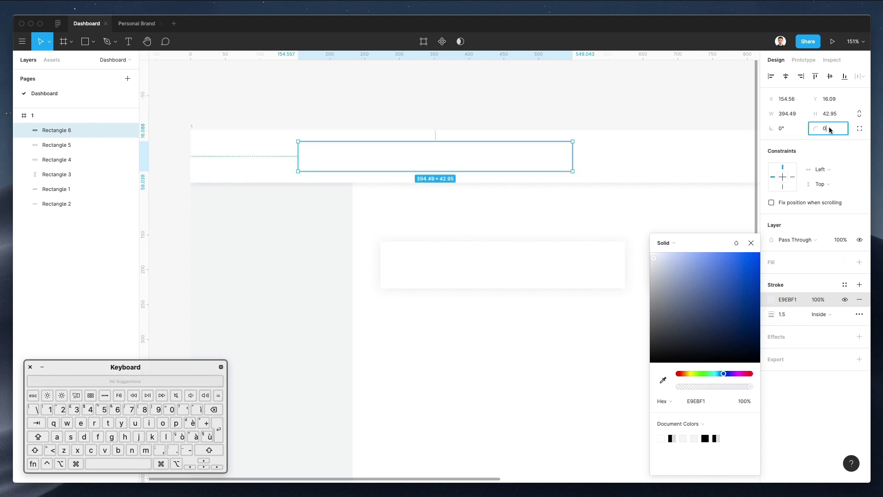
pyautogui.press('Up')
pyautogui.press('Up')
pyautogui.press('Up')
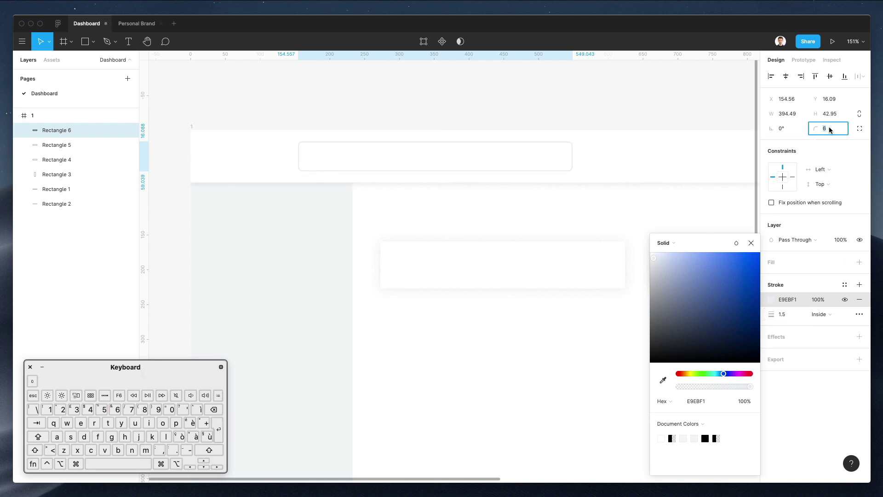
pyautogui.click(456, 106)
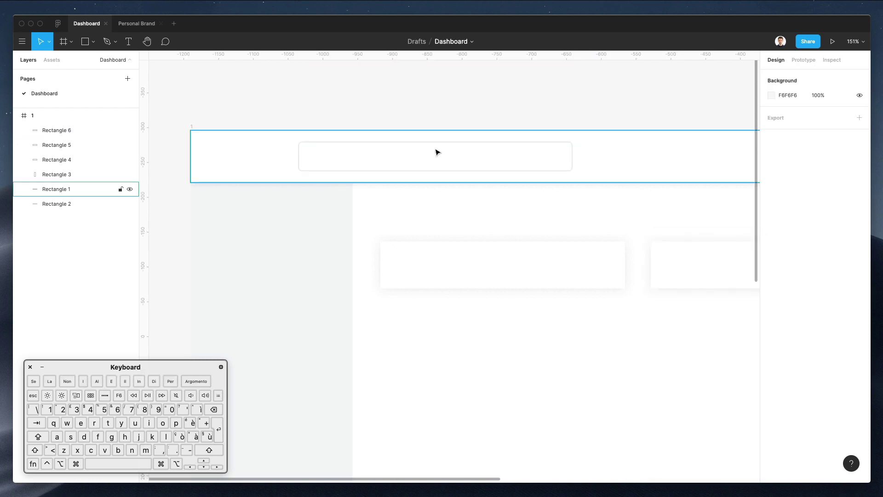
# Give the search-bar rectangle a white FFFFFF fill and nudge it up 1 px in the header
pyautogui.click(436, 150)
pyautogui.click(437, 142)
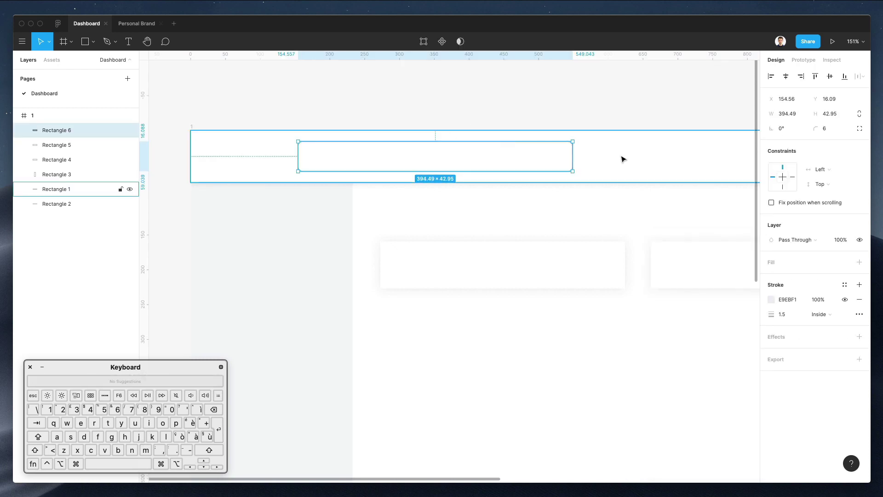
pyautogui.click(772, 264)
pyautogui.click(772, 279)
pyautogui.moveTo(688, 304); pyautogui.dragTo(525, 53)
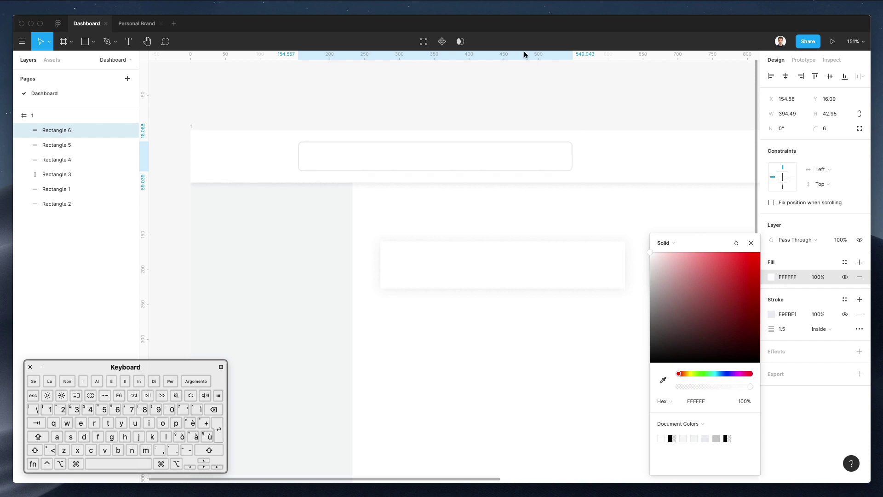
pyautogui.click(558, 110)
pyautogui.click(446, 165)
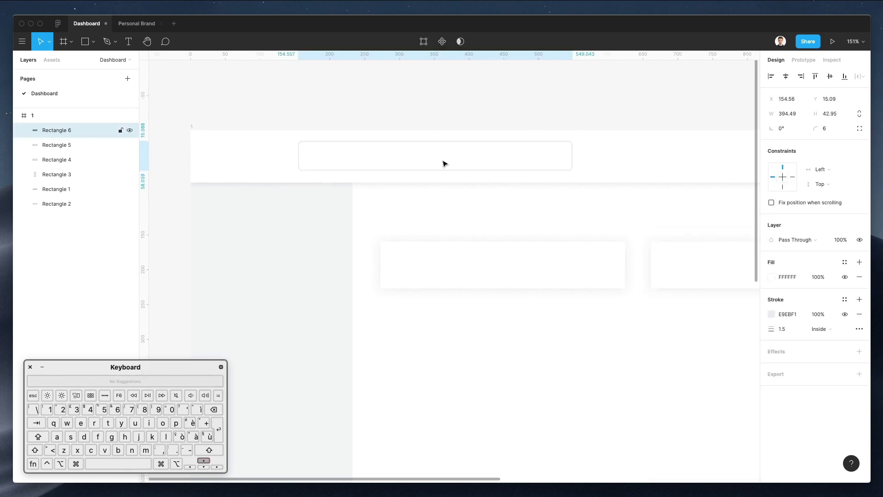
pyautogui.click(444, 120)
# Switch to the Nucleo icon library and reposition its window over the dashboard
pyautogui.hscroll(3, 444, 120)
pyautogui.scroll(1, 444, 120)
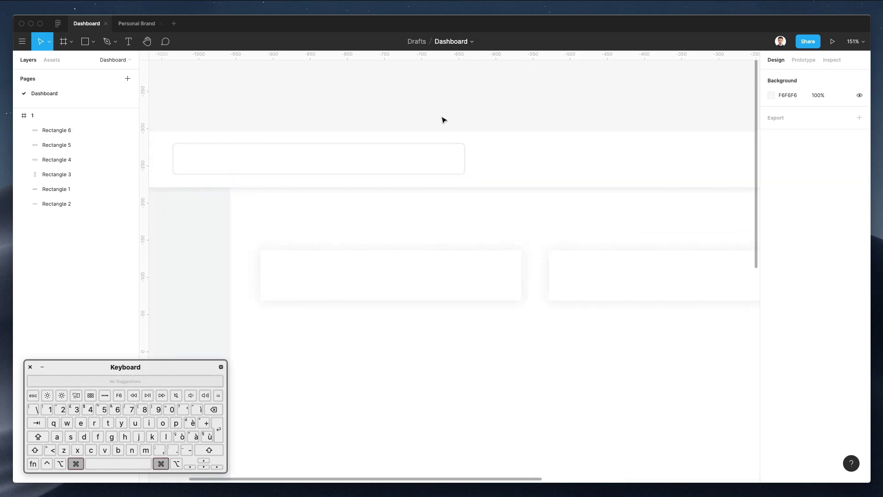
pyautogui.scroll(-2, 444, 120)
pyautogui.scroll(-3, 444, 120)
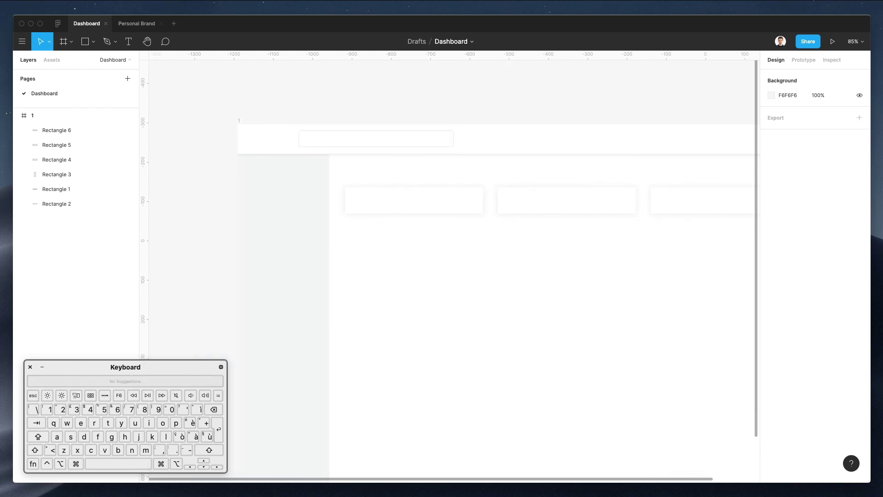
pyautogui.click(39, 496)
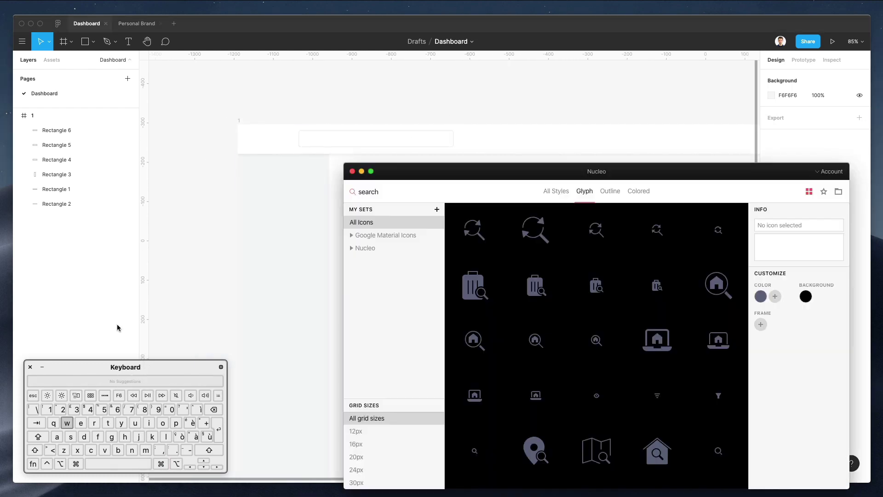
pyautogui.moveTo(496, 168); pyautogui.dragTo(386, 124)
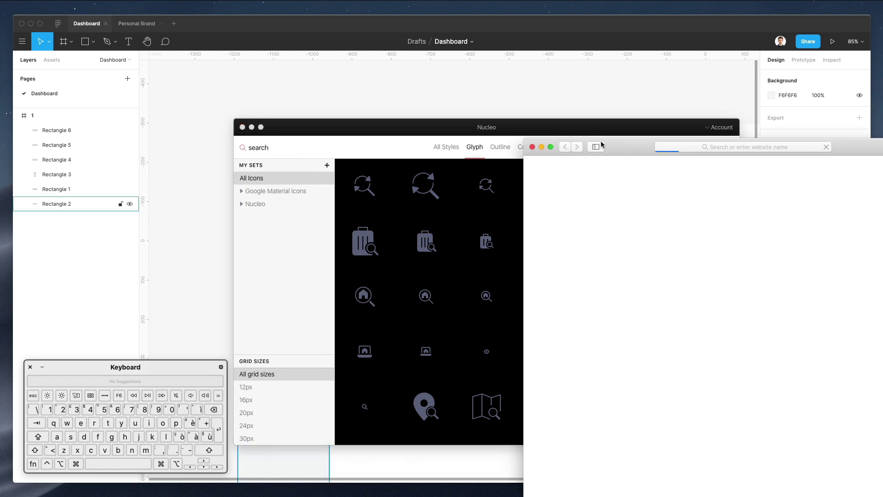
# Switch to the Safari browser and search the web for "nucleo icons"
pyautogui.moveTo(628, 149); pyautogui.dragTo(310, 54)
pyautogui.click(397, 54)
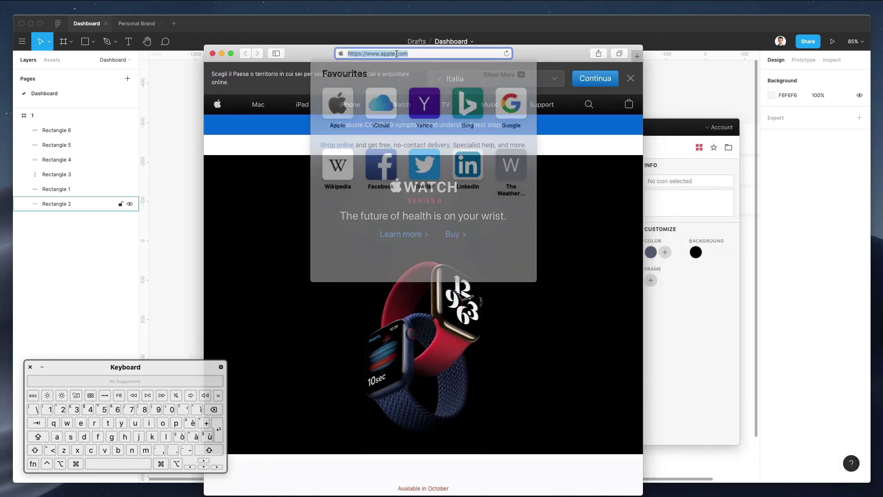
pyautogui.write('inucleo')
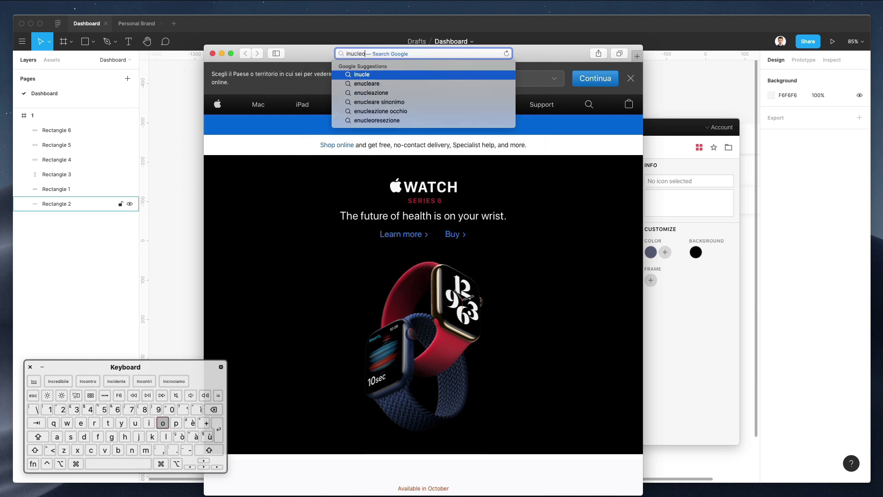
pyautogui.write(' icons')
pyautogui.press('Return')
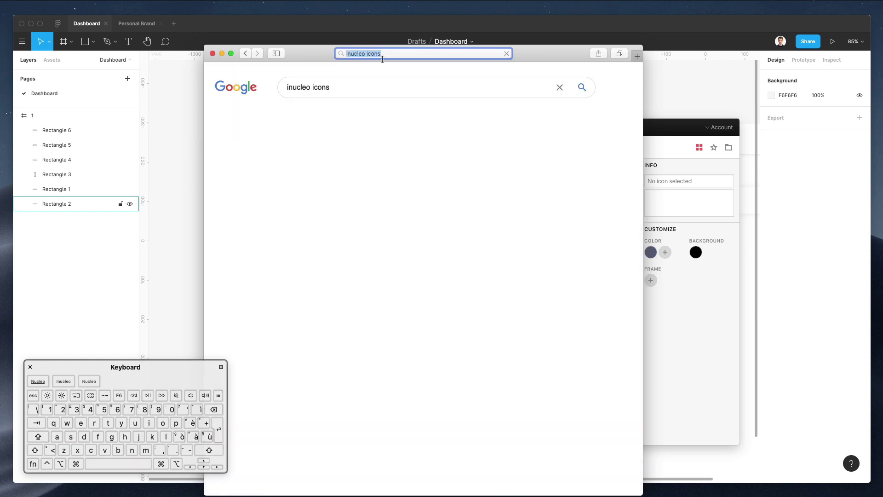
pyautogui.click(289, 88)
pyautogui.press('BackSpace')
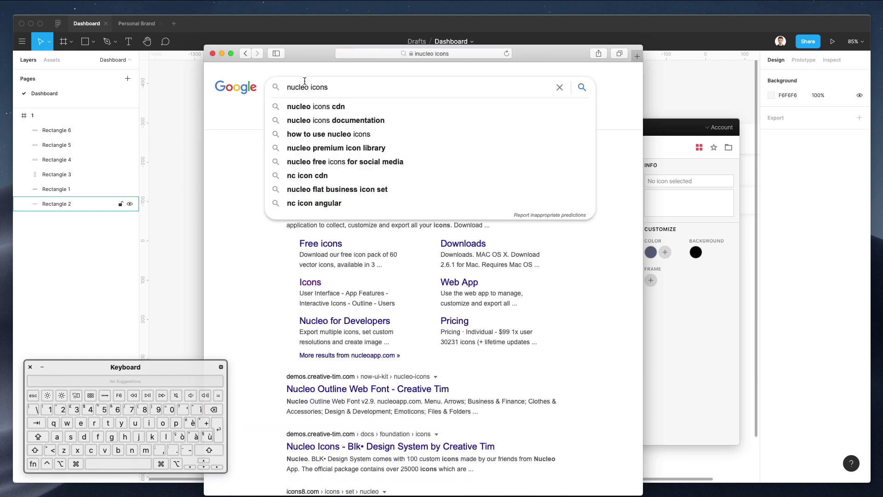
pyautogui.press('Return')
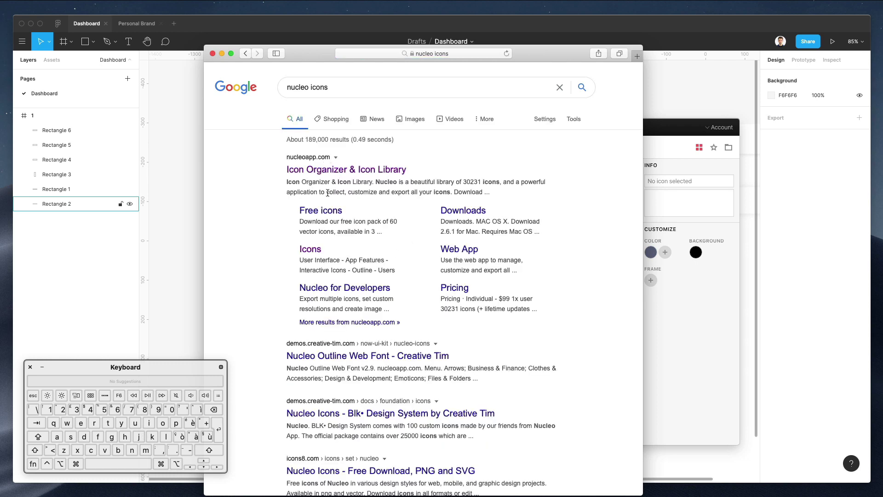
# View the Nucleo "Icon Organizer & Icon Library" website in an enlarged browser window, then minimize it
pyautogui.click(309, 171)
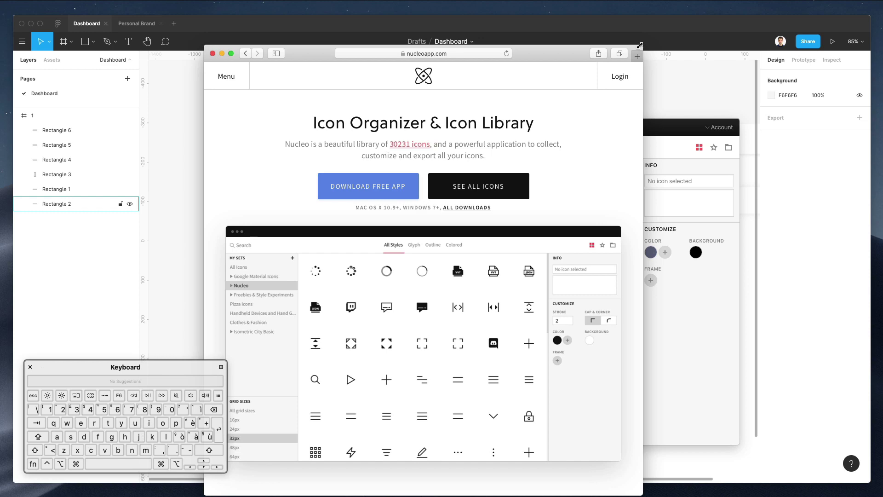
pyautogui.moveTo(640, 46); pyautogui.dragTo(841, 19)
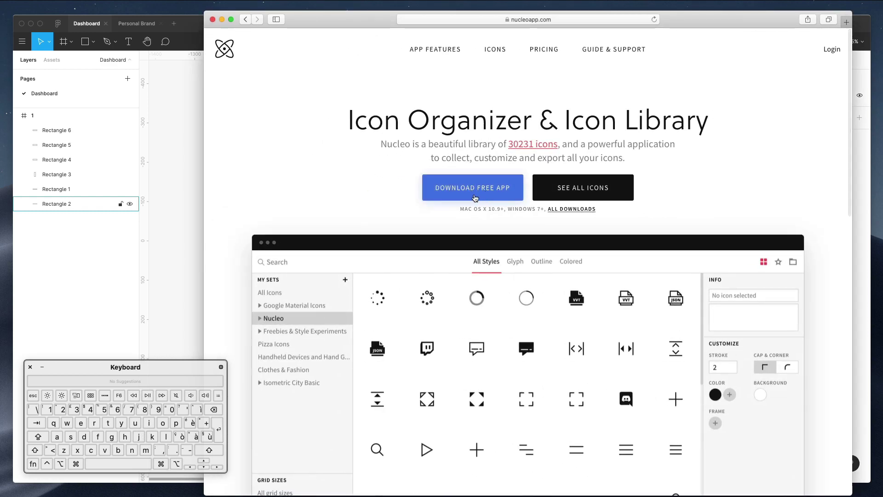
pyautogui.click(222, 20)
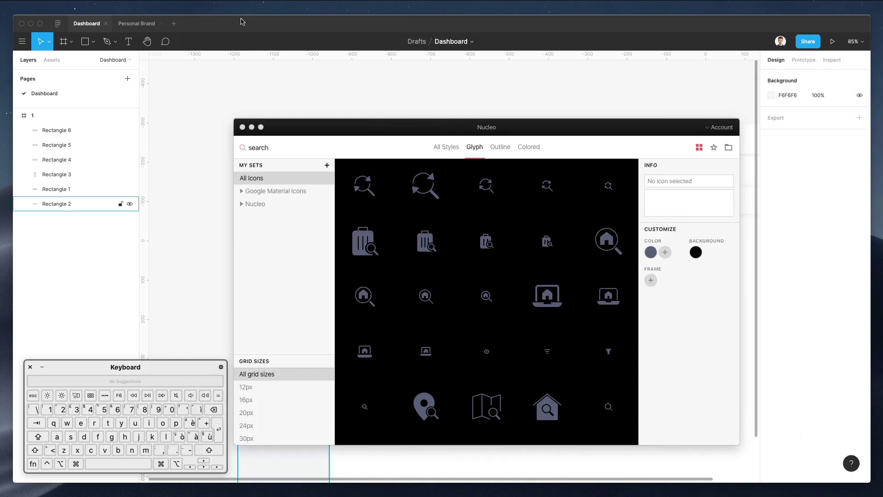
# Insert the 12 px glyph magnifier icon from Nucleo into the search bar, near its left end
pyautogui.moveTo(408, 132); pyautogui.dragTo(472, 225)
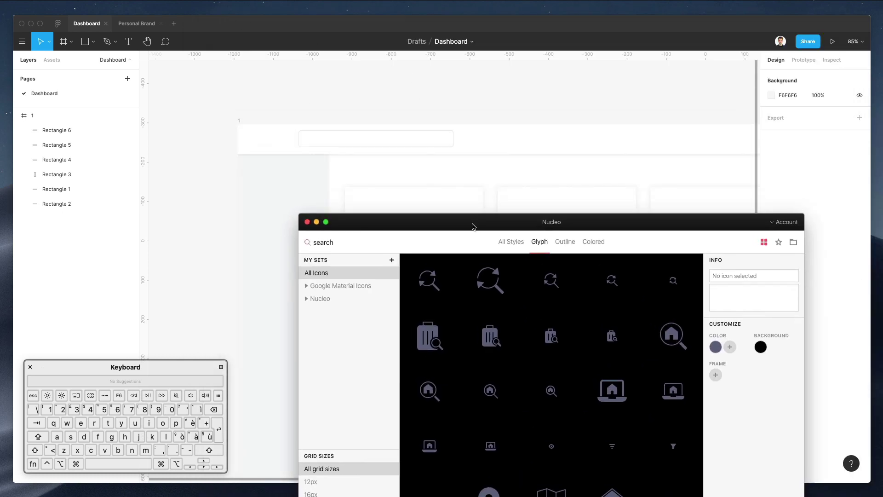
pyautogui.scroll(-2, 446, 180)
pyautogui.hscroll(3, 446, 181)
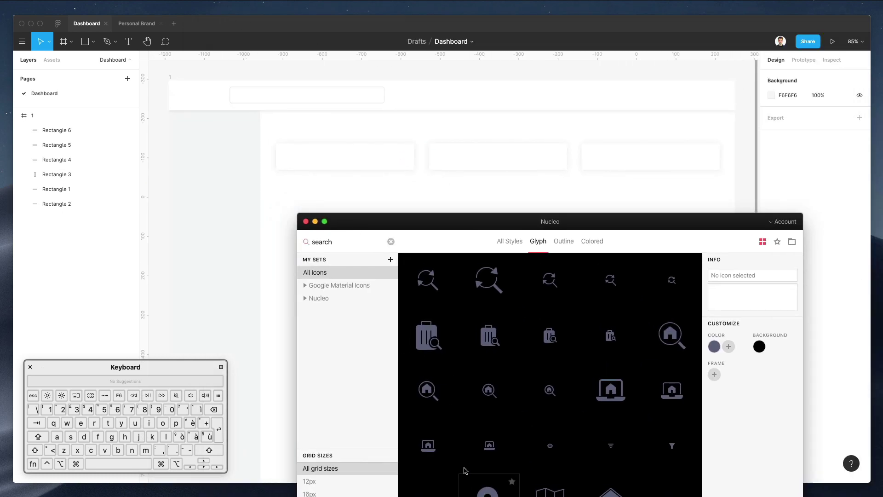
pyautogui.scroll(-1, 550, 362)
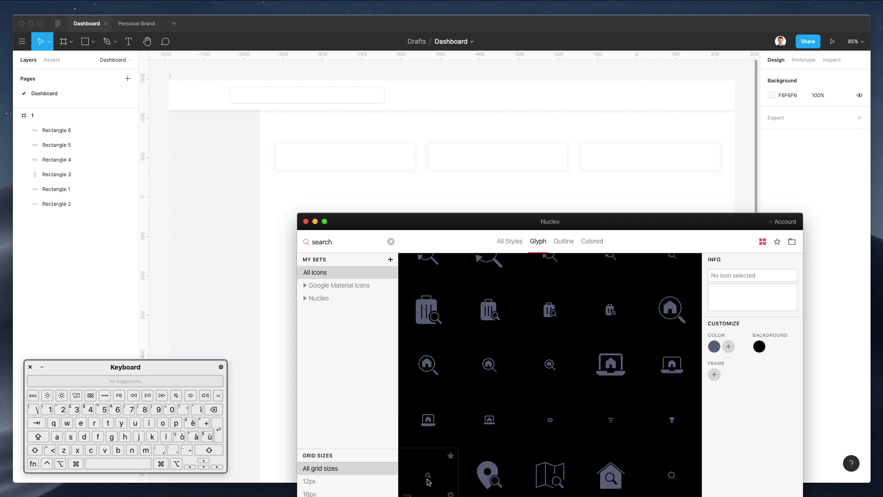
pyautogui.moveTo(242, 93); pyautogui.dragTo(242, 93)
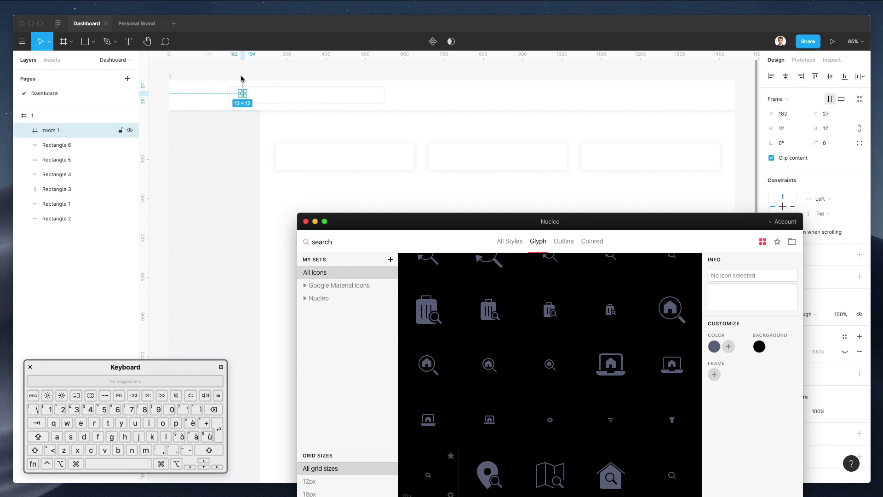
# Enlarge the magnifier icon to about 16 × 16 px and shift it left to X 170 in the search bar
pyautogui.scroll(-2, 241, 77)
pyautogui.click(241, 77)
pyautogui.scroll(6, 241, 76)
pyautogui.scroll(6, 244, 106)
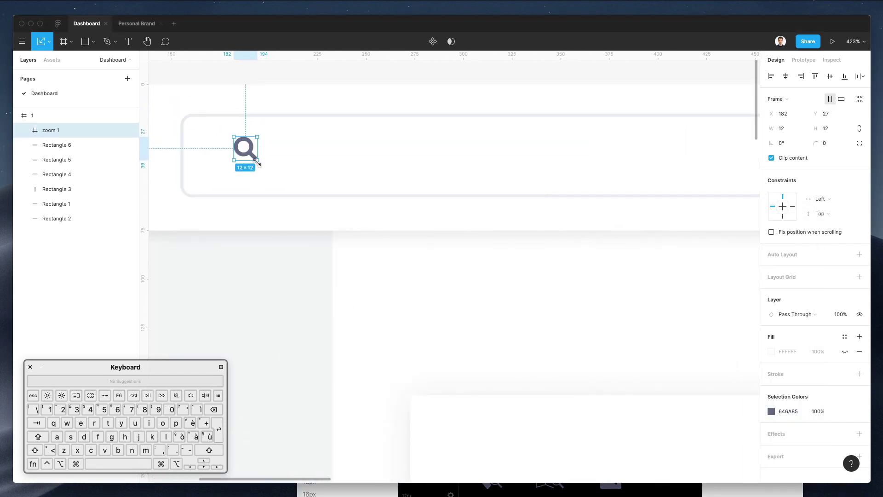
pyautogui.moveTo(257, 162)
pyautogui.mouseDown()
pyautogui.moveTo(271, 170)
pyautogui.moveTo(240, 161)
pyautogui.mouseUp()
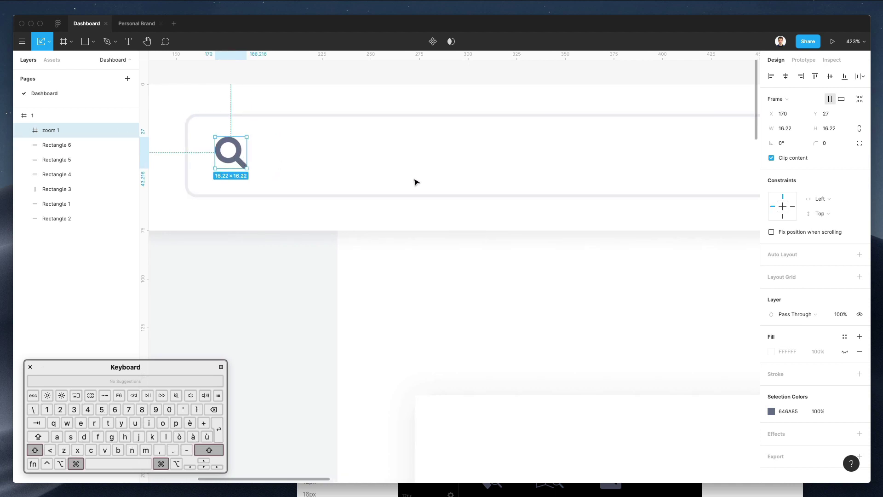
# Ungroup the magnifier icon's frame and recolour the icon by sampling the search bar's stroke and darkening it to DCE0EA
pyautogui.press('super+shift+g')
pyautogui.hotkey('ctrl', 'c')
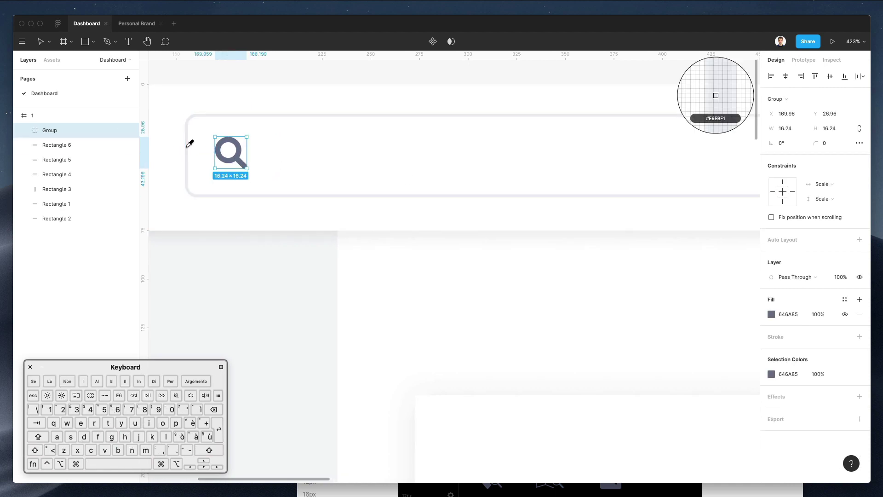
pyautogui.click(190, 144)
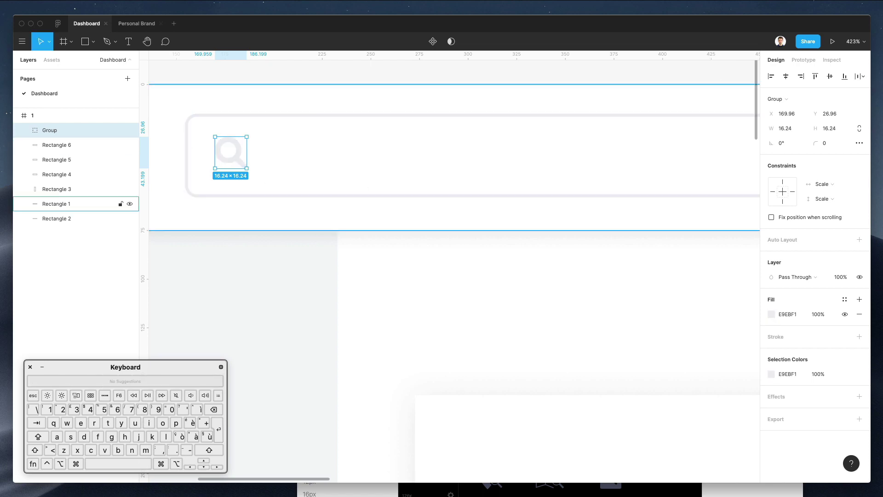
pyautogui.click(772, 315)
pyautogui.moveTo(657, 256); pyautogui.dragTo(656, 263)
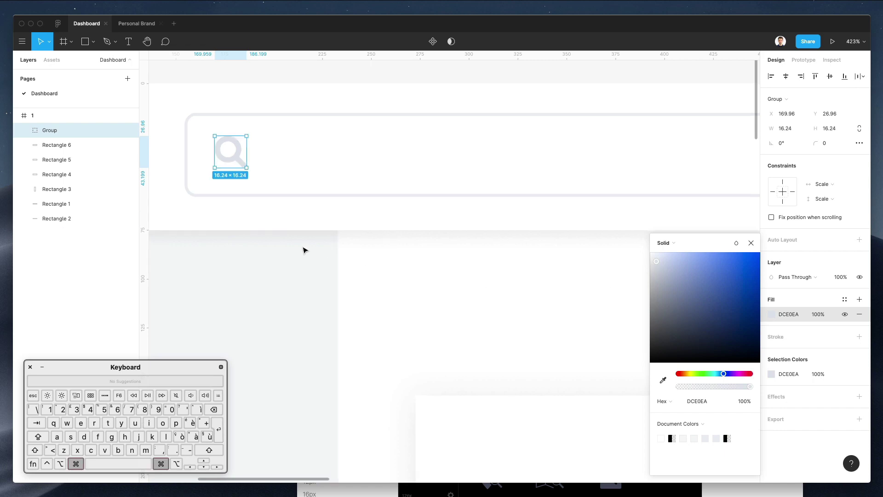
# Add a text layer reading "Search" just to the right of the magnifier icon
pyautogui.scroll(-5, 304, 250)
pyautogui.click(375, 261)
pyautogui.scroll(-1, 323, 206)
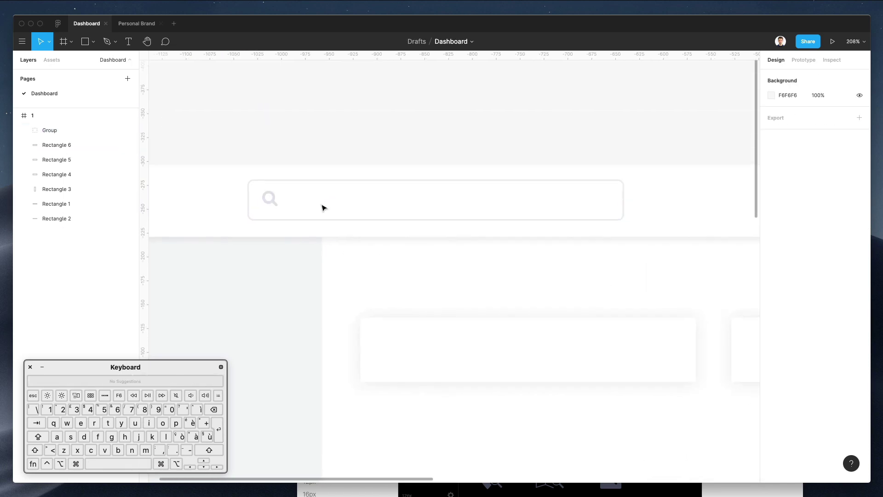
pyautogui.press('t')
pyautogui.click(291, 195)
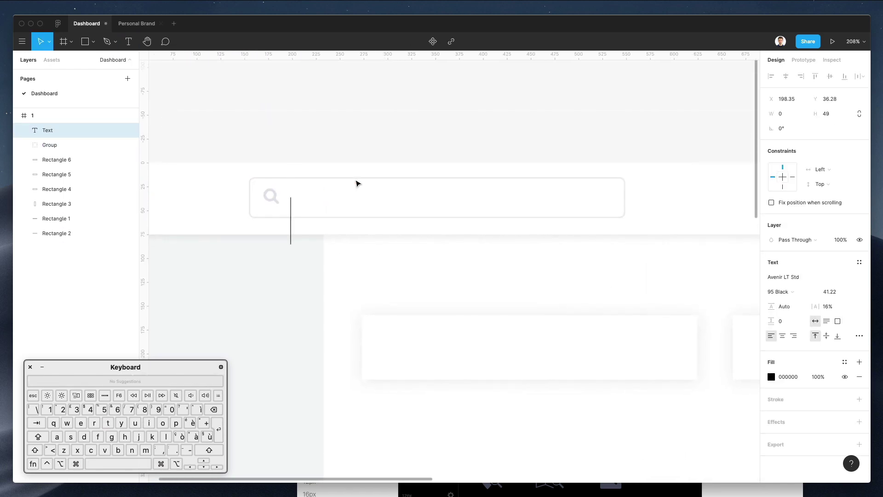
pyautogui.write('Search')
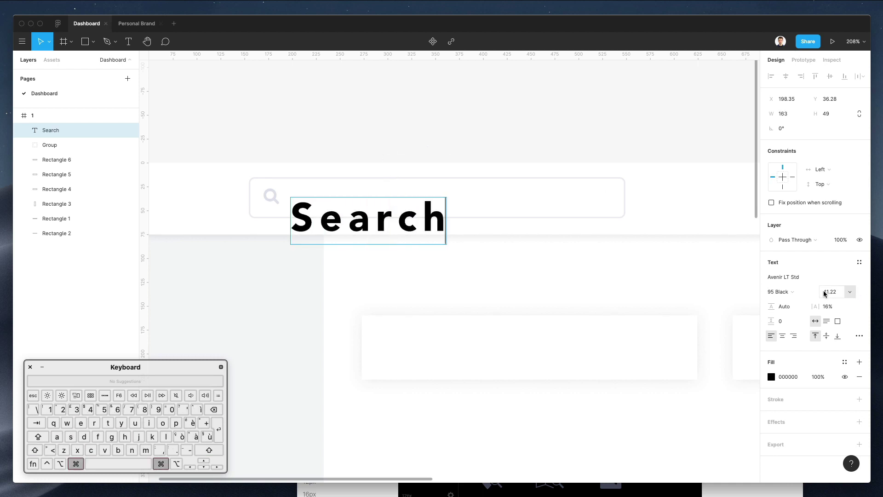
# Change the "Search" text's font to Open Sans Semibold
pyautogui.press('super+a')
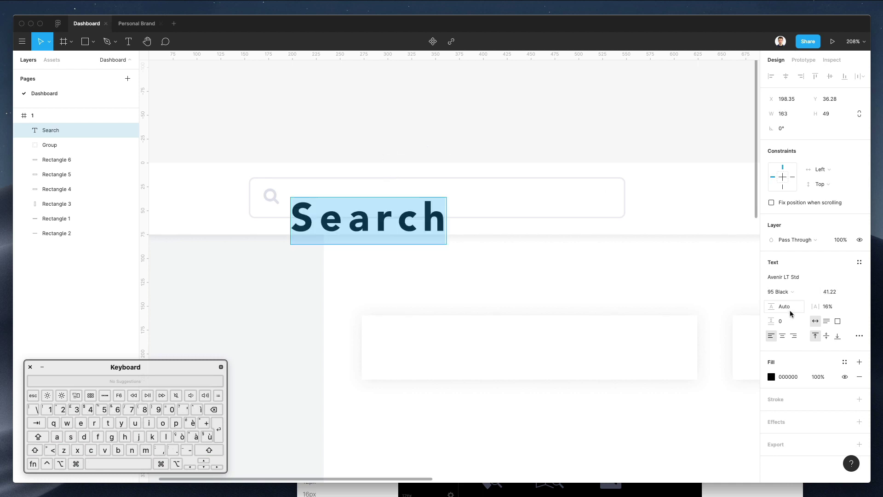
pyautogui.click(793, 279)
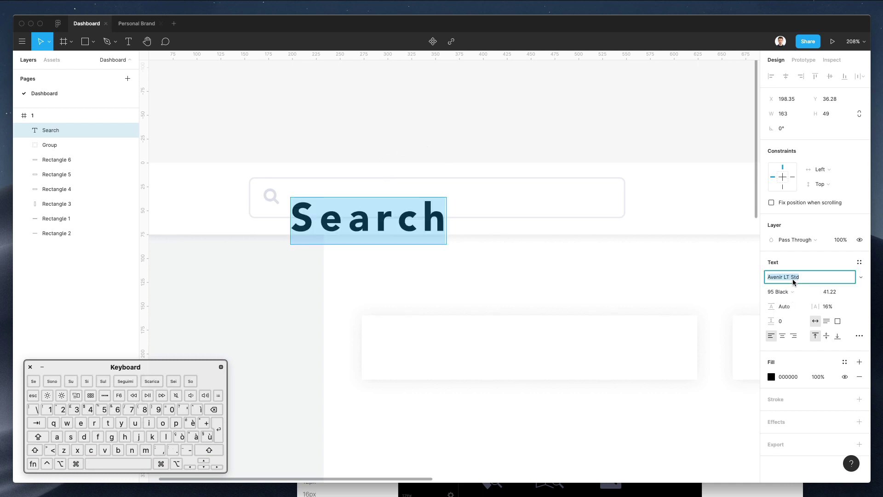
pyautogui.press('Return')
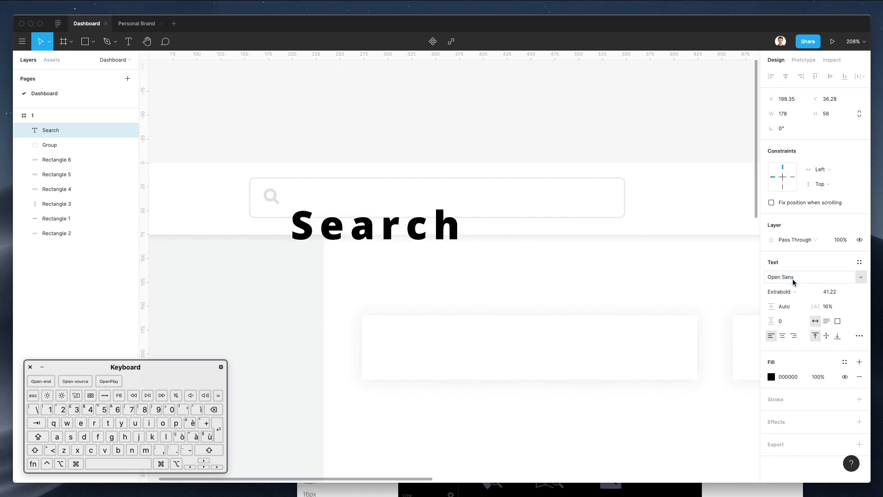
pyautogui.click(809, 294)
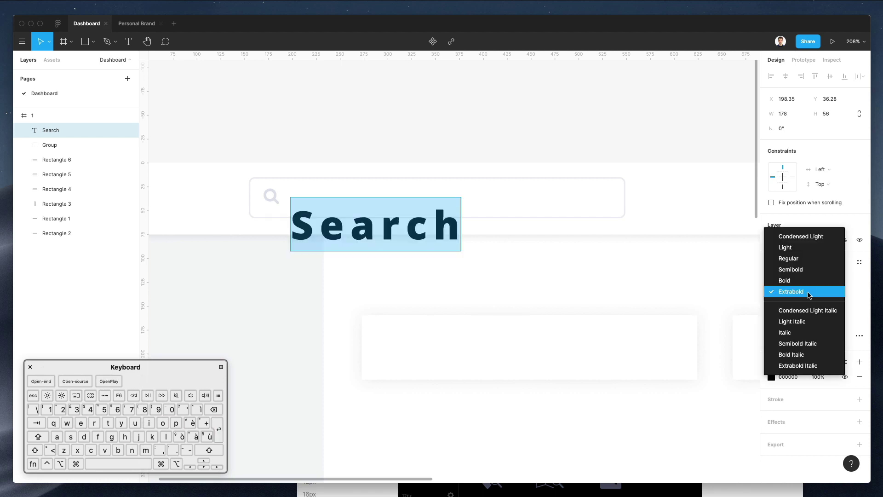
pyautogui.click(798, 259)
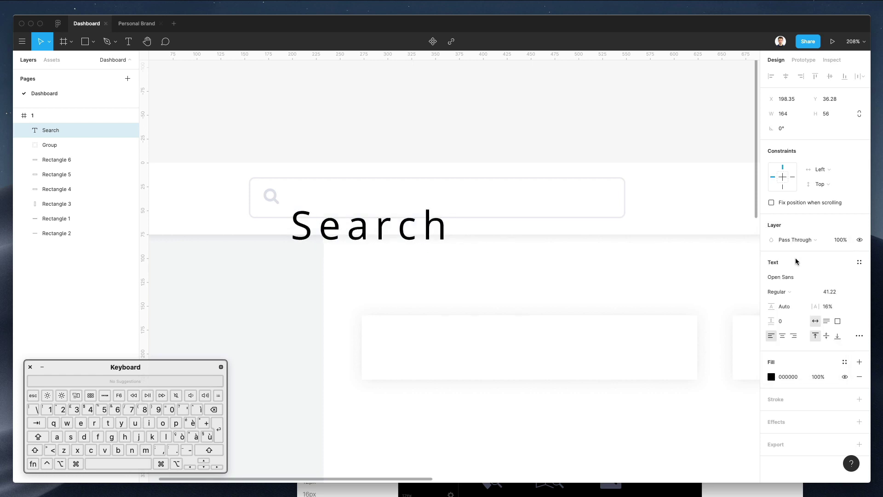
pyautogui.click(792, 291)
pyautogui.click(802, 298)
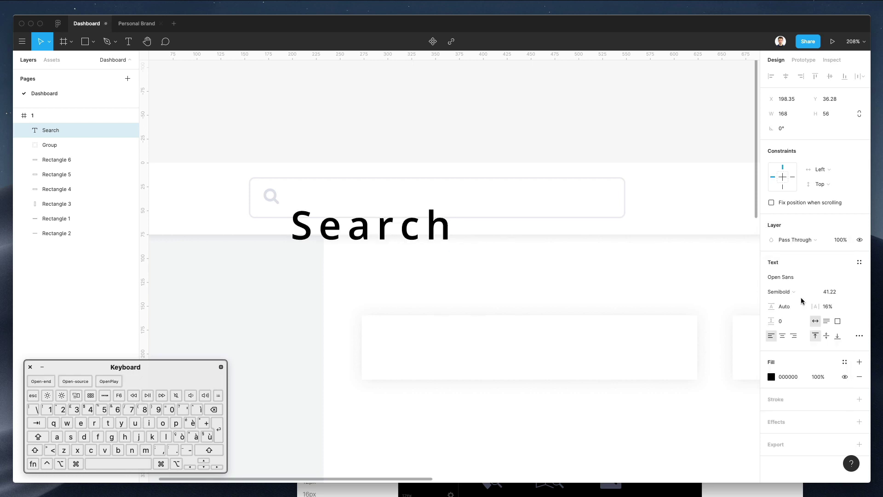
# Set the "Search" text's letter spacing to 0%
pyautogui.click(838, 307)
pyautogui.write('0')
pyautogui.press('Return')
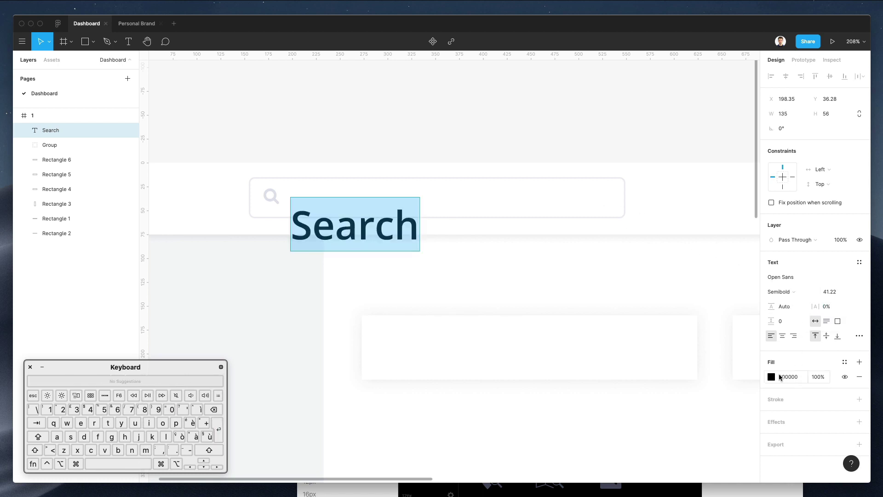
# Recolour the "Search" text by sampling the magnifier icon's colour and darkening it to 8B90A4
pyautogui.click(772, 377)
pyautogui.click(663, 381)
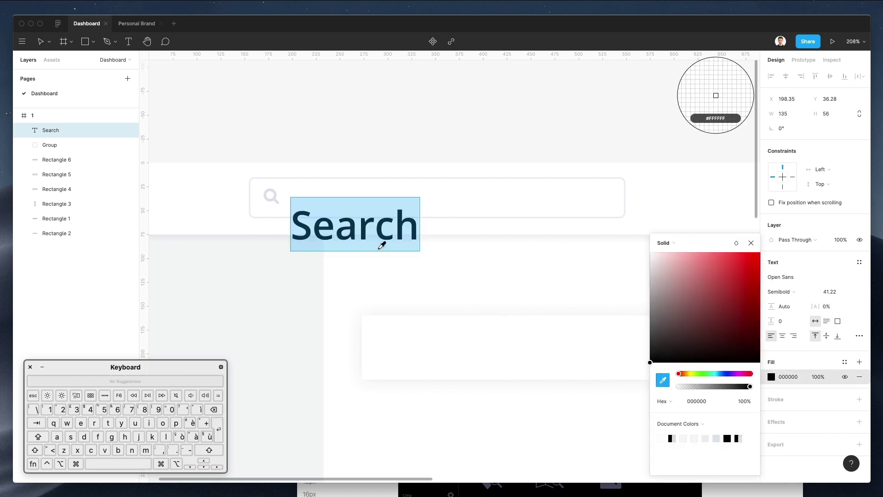
pyautogui.click(272, 195)
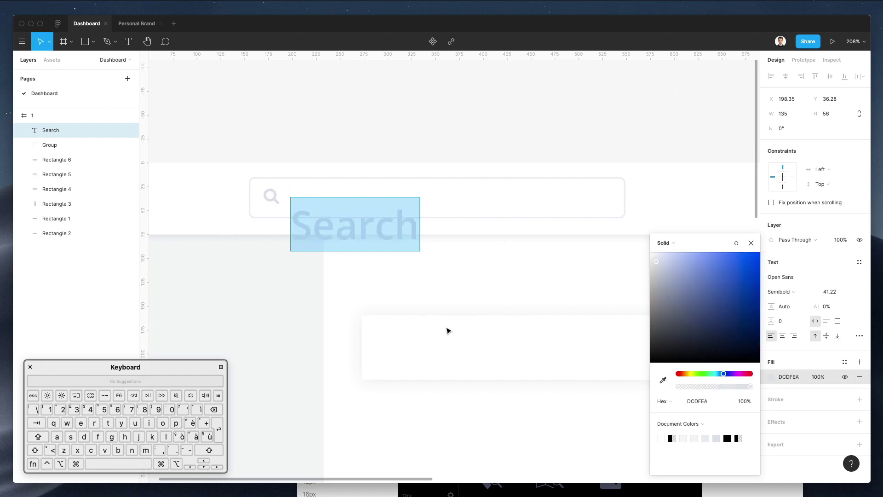
pyautogui.moveTo(653, 253); pyautogui.dragTo(667, 293)
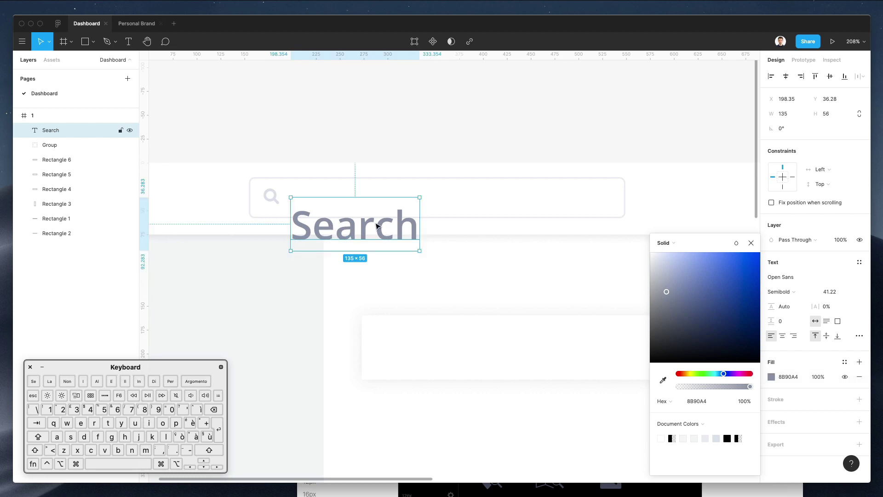
# Scale the "Search" text down to about 45 × 19 inside the search bar and set its font size to 13
pyautogui.moveTo(421, 251); pyautogui.dragTo(316, 197)
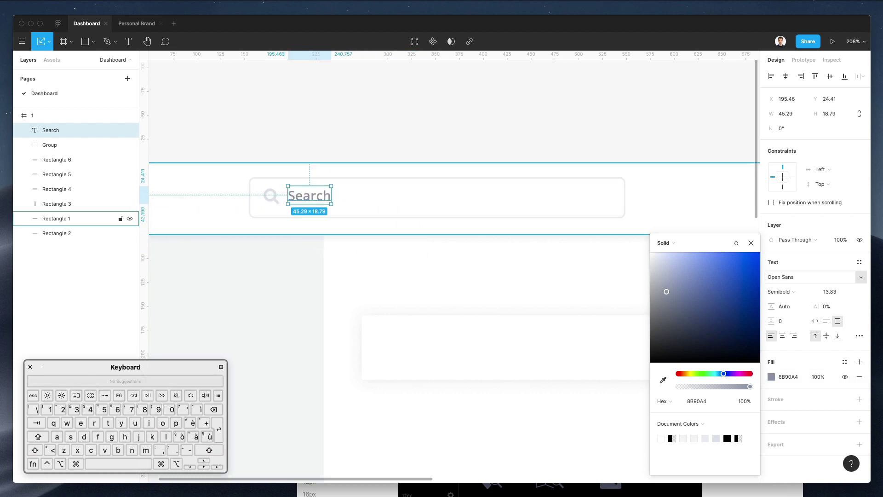
pyautogui.moveTo(829, 292); pyautogui.dragTo(855, 293)
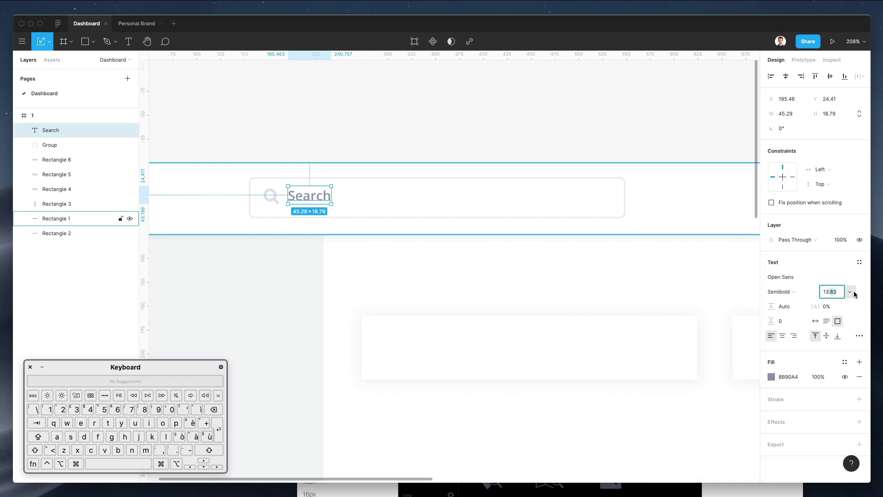
pyautogui.press('BackSpace')
pyautogui.press('Return')
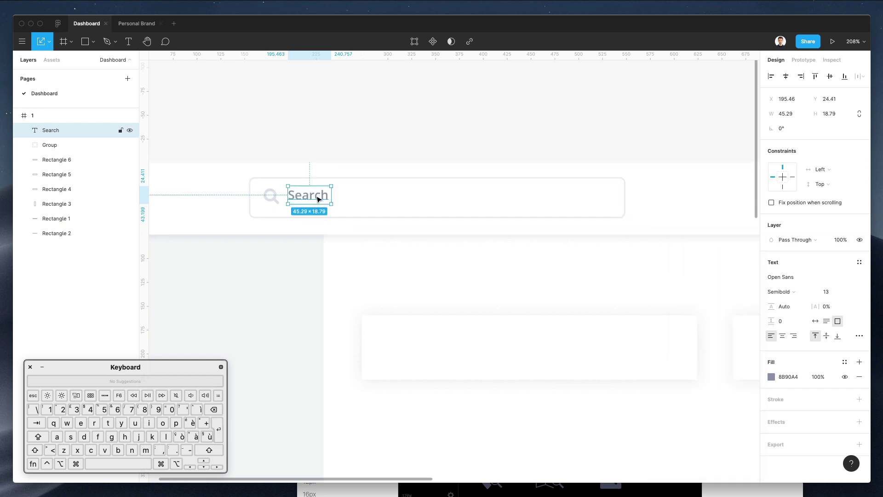
# Nudge the "Search" text down and right within the search bar to X 197.46, Y 25.41
pyautogui.press('Down')
pyautogui.press('Down')
pyautogui.press('Up')
pyautogui.press('Right')
pyautogui.press('Right')
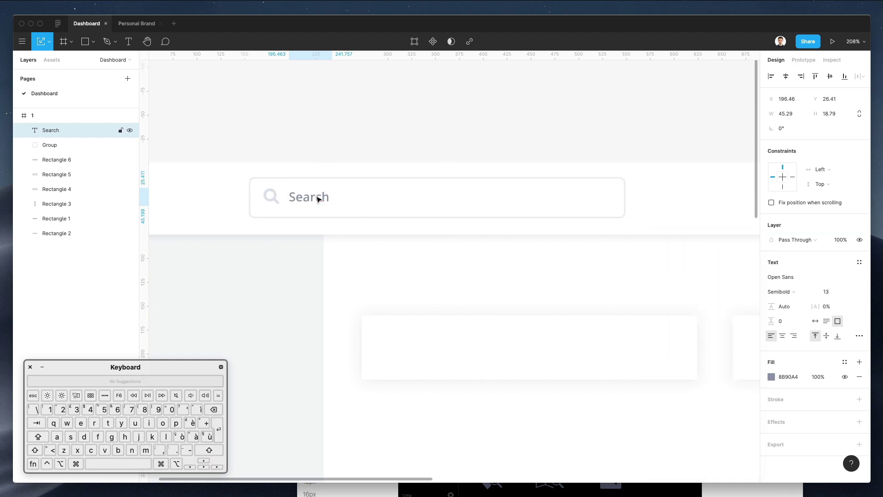
# Set the "Search" text's font size to 14 and make its text box auto width
pyautogui.click(827, 293)
pyautogui.press('Up')
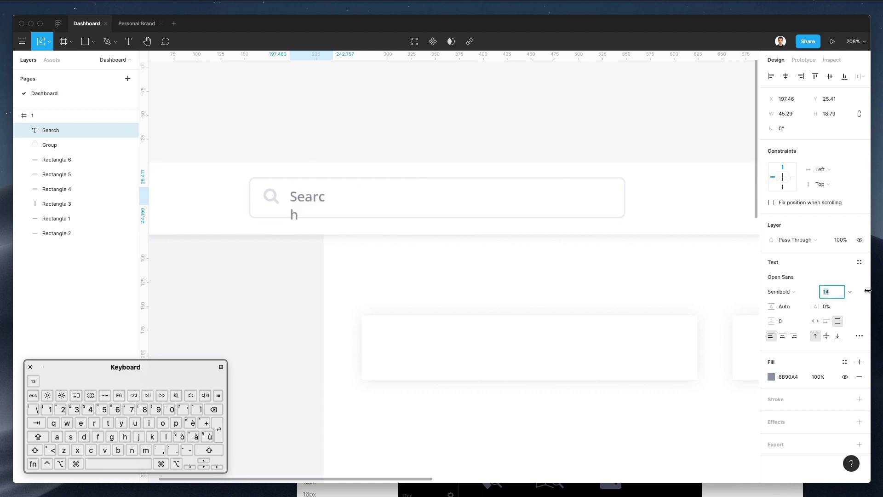
pyautogui.click(815, 321)
pyautogui.click(322, 156)
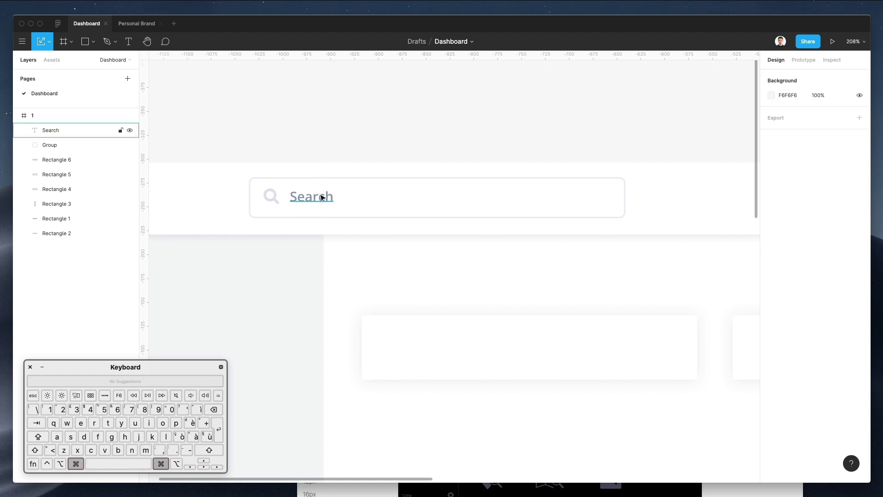
# Nudge the "Search" text to X 198.46, Y 26.41 and check its alignment against the search bar
pyautogui.scroll(5, 321, 196)
pyautogui.scroll(-8, 321, 196)
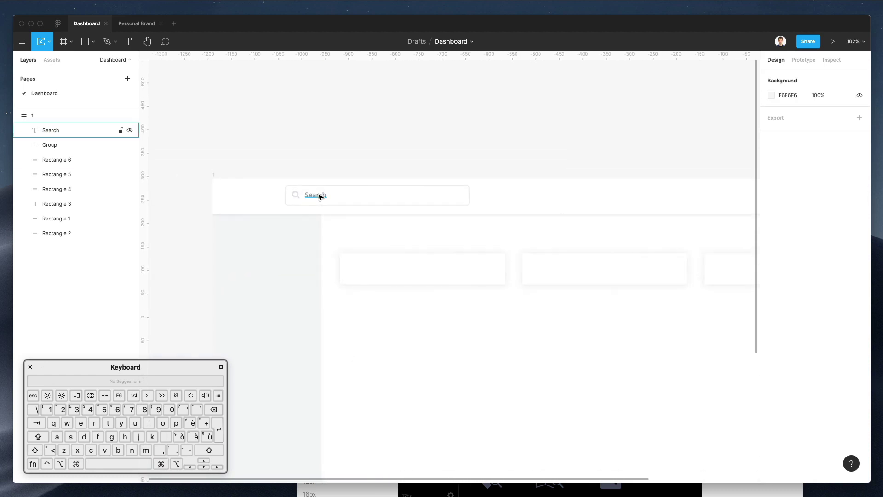
pyautogui.click(321, 197)
pyautogui.press('Down')
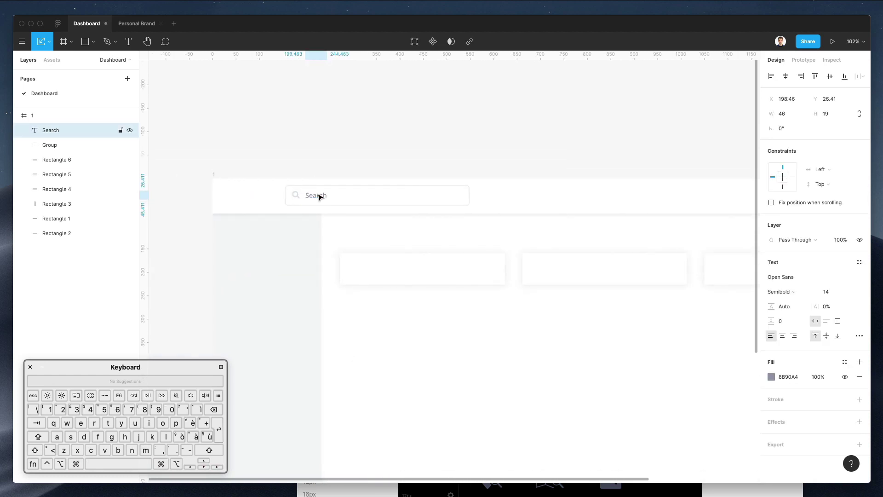
pyautogui.click(333, 150)
pyautogui.click(373, 192)
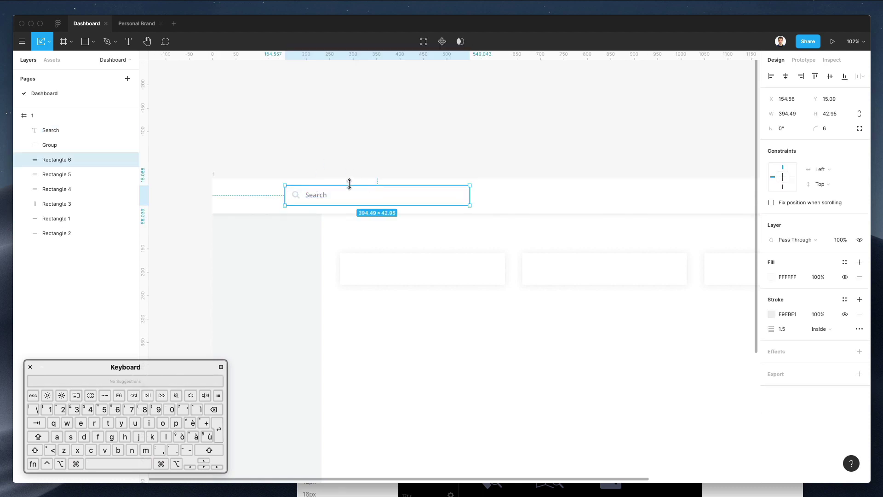
pyautogui.click(368, 157)
# Switch to Nucleo, search for "hamburger", and place the 64px thin three-line menu icon at the header's left end in Figma
pyautogui.scroll(-5, 347, 173)
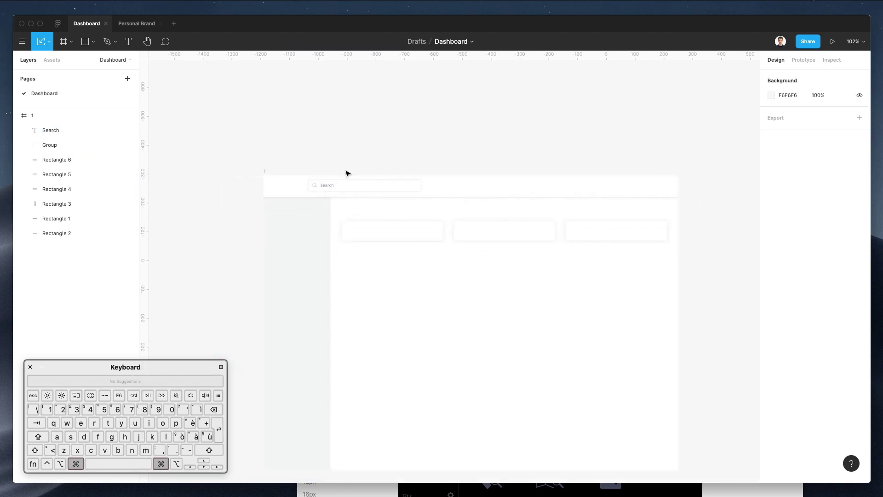
pyautogui.scroll(6, 347, 173)
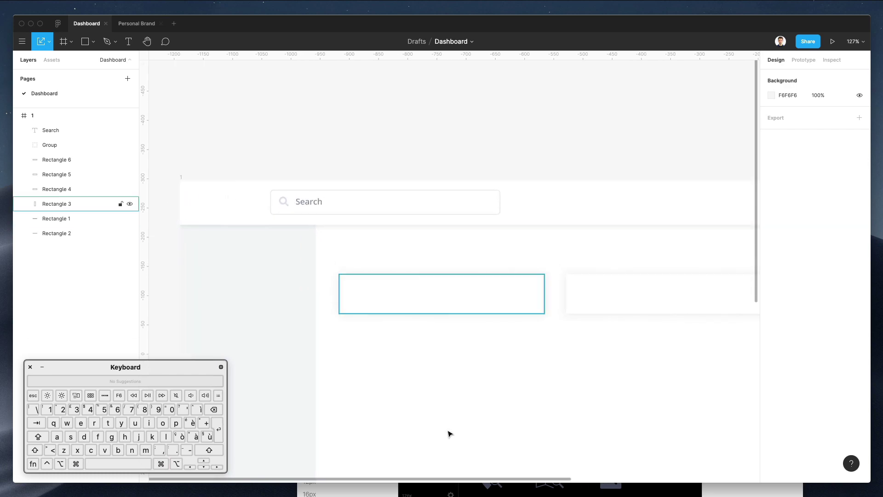
pyautogui.click(442, 489)
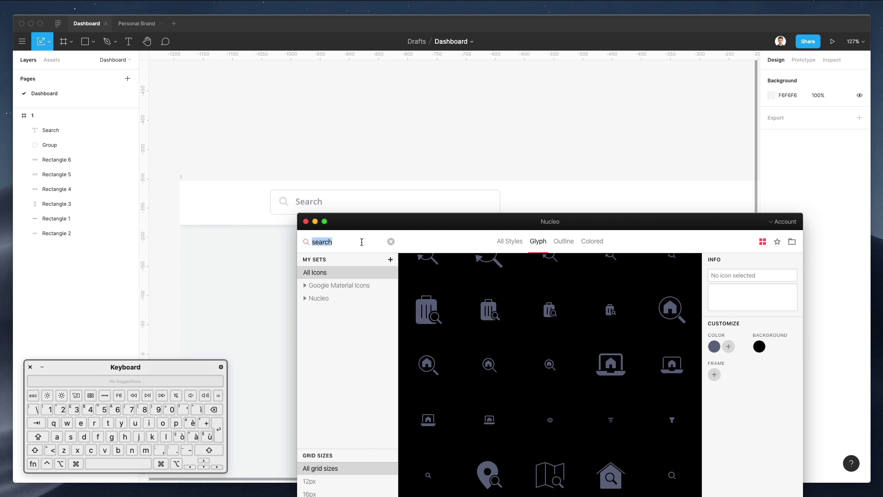
pyautogui.write('hambu')
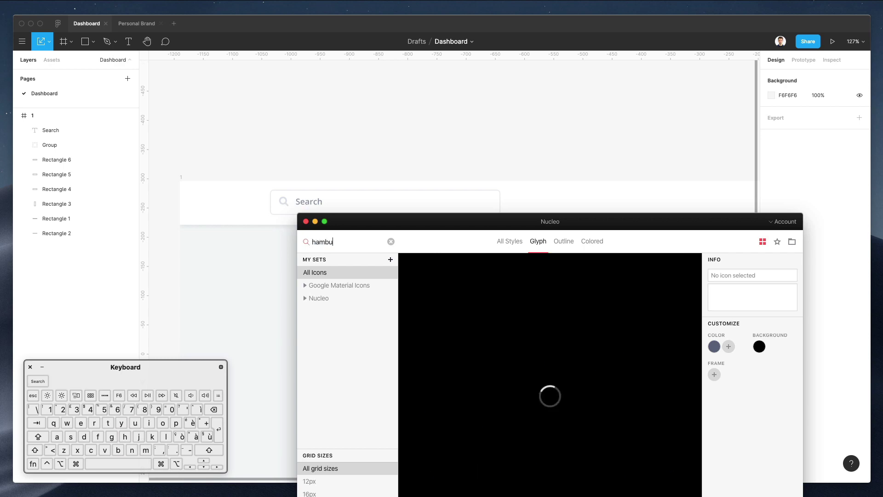
pyautogui.write('rger')
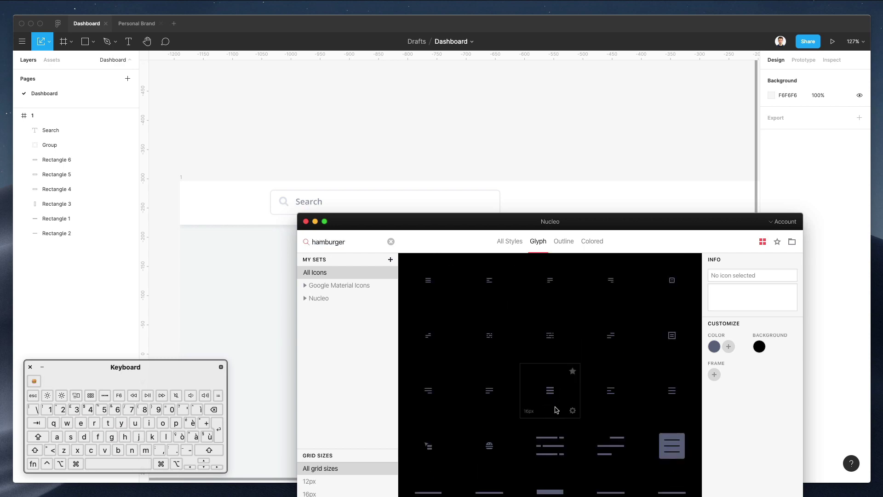
pyautogui.scroll(-3, 548, 417)
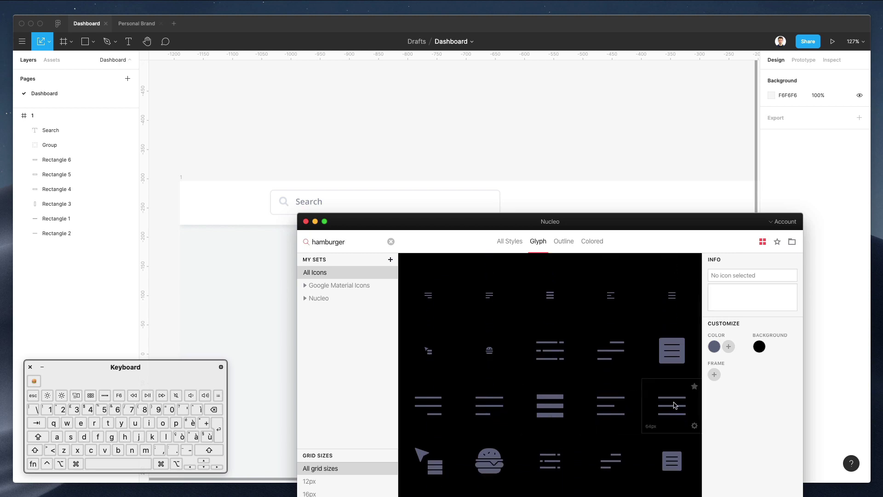
pyautogui.moveTo(670, 406); pyautogui.dragTo(200, 195)
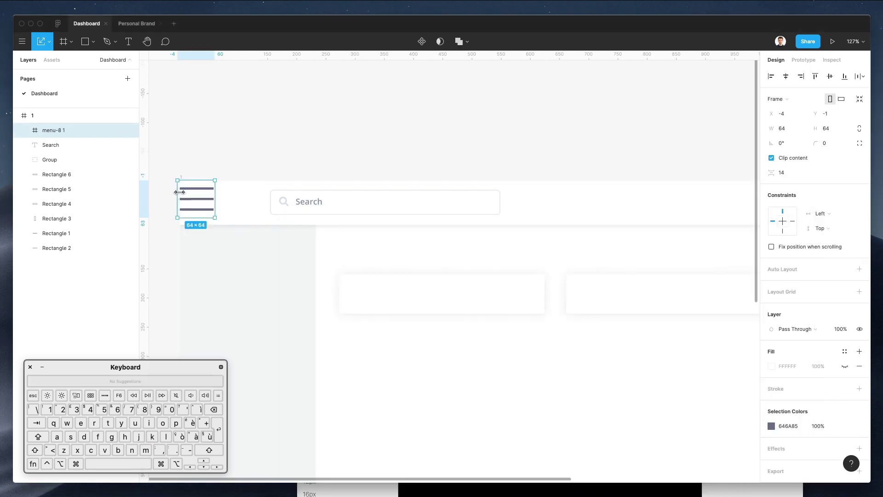
# Scale the menu icon down to about 32 px, centre it vertically in the header, and ungroup its frame
pyautogui.moveTo(180, 192); pyautogui.dragTo(191, 194)
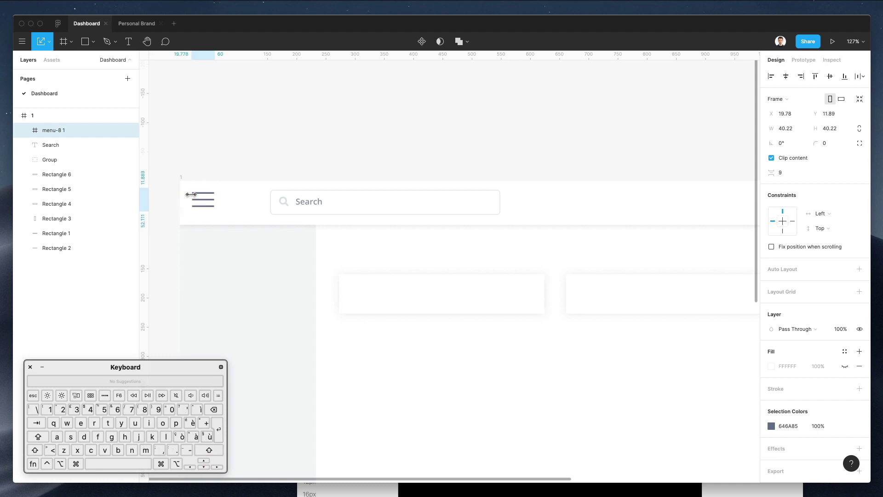
pyautogui.press('Down')
pyautogui.press('Down')
pyautogui.press('Down')
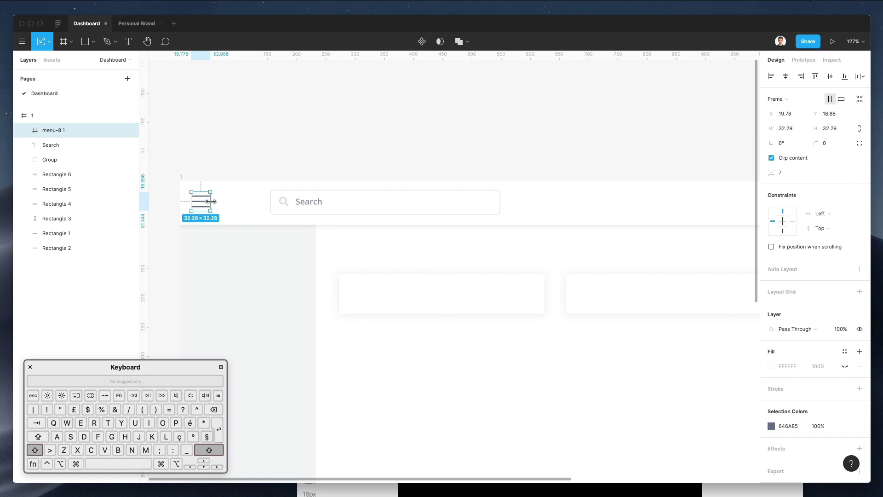
pyautogui.press('super+shift+g')
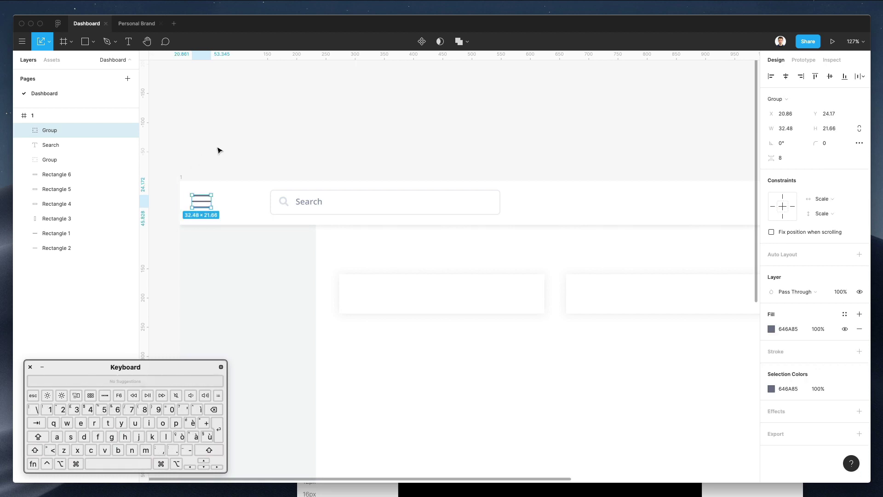
# Nudge the menu icon slightly to the right within the header
pyautogui.click(242, 149)
pyautogui.click(198, 204)
pyautogui.press('Right')
pyautogui.press('Right')
# Recolour the menu icon and the magnifier icon together so both use D2D7E8
pyautogui.click(286, 201)
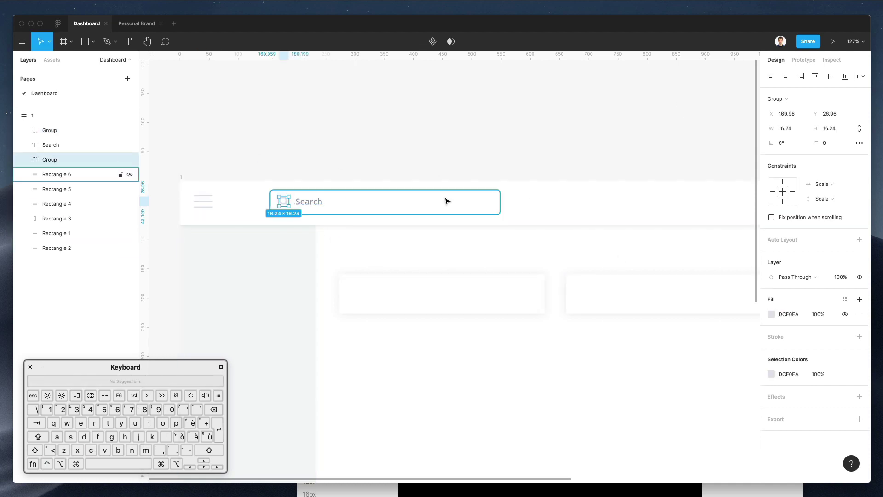
pyautogui.keyDown('shift'); pyautogui.click(203, 201); pyautogui.keyUp('shift')
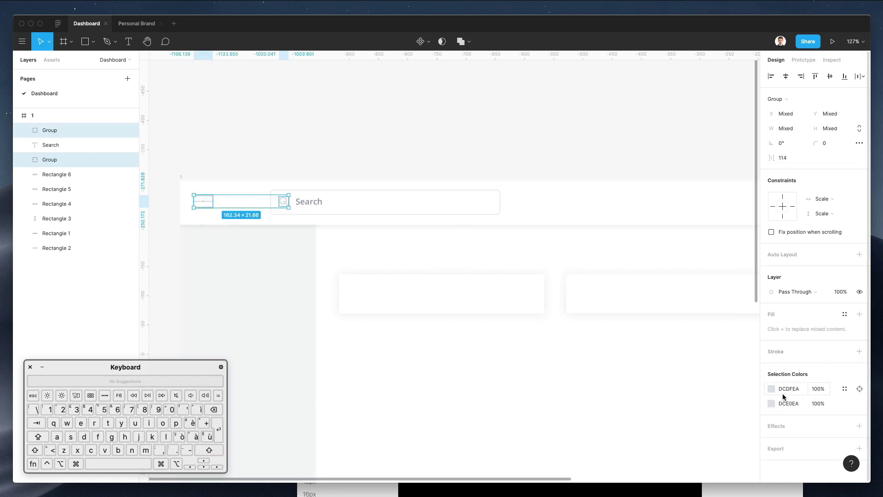
pyautogui.click(772, 389)
pyautogui.moveTo(656, 260); pyautogui.dragTo(660, 264)
pyautogui.click(698, 405)
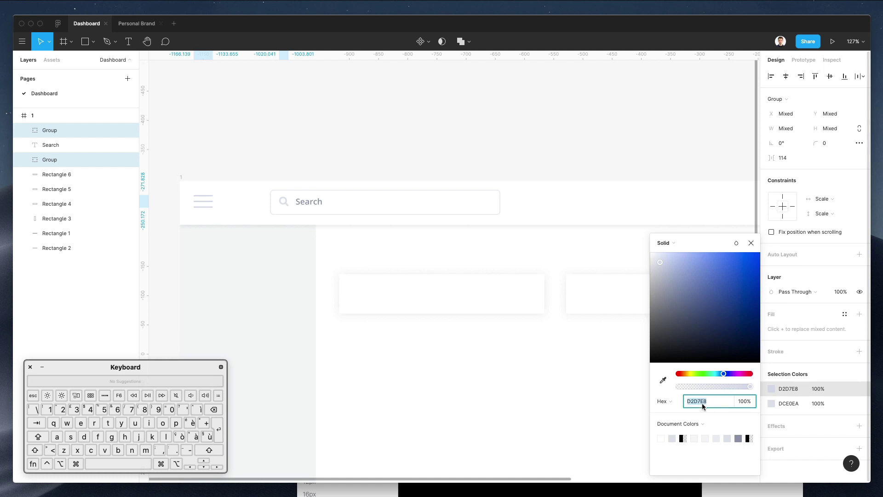
pyautogui.press('super+c')
pyautogui.click(772, 402)
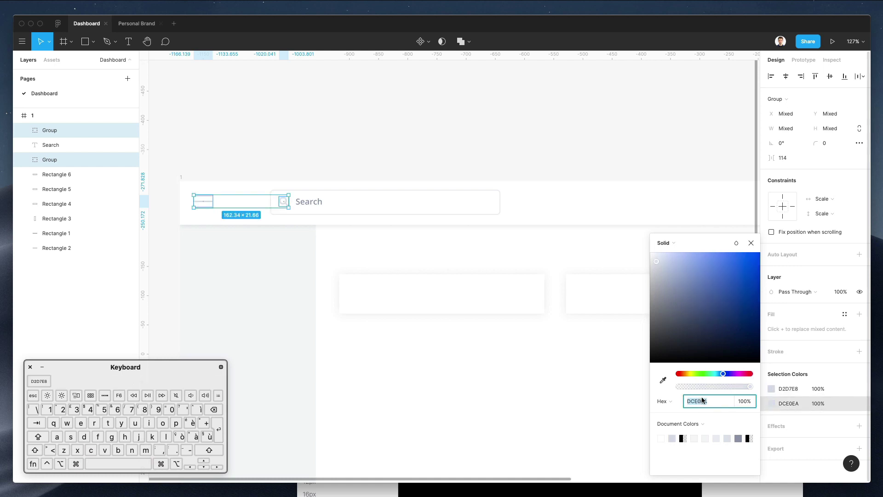
pyautogui.press('super+v')
pyautogui.click(363, 166)
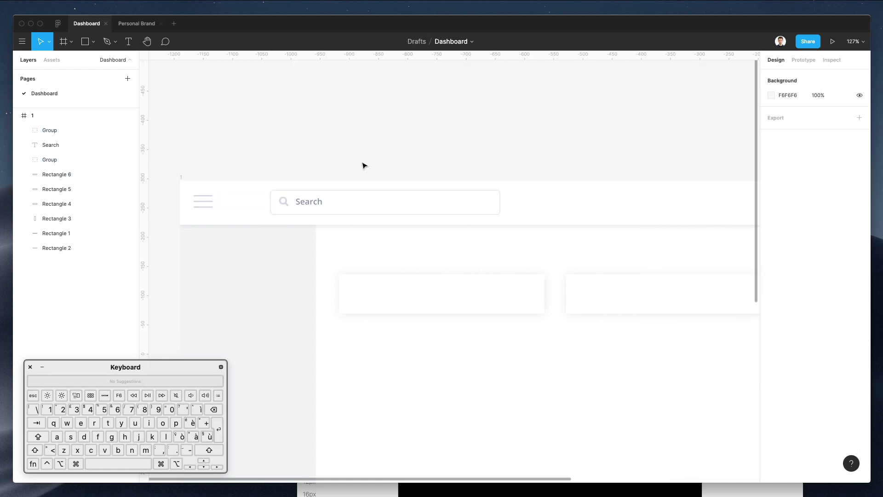
# Group the magnifier icon, "Search" text and search bar rectangle, and move the group left to sit close to the menu icon
pyautogui.hscroll(2, 363, 166)
pyautogui.scroll(-1, 363, 166)
pyautogui.hscroll(-1, 363, 165)
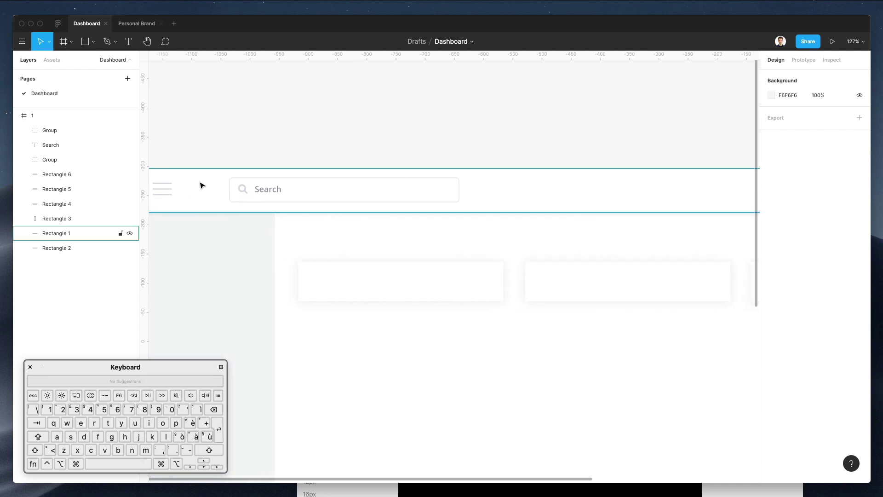
pyautogui.click(241, 191)
pyautogui.keyDown('shift'); pyautogui.click(274, 190); pyautogui.keyUp('shift')
pyautogui.keyDown('shift'); pyautogui.click(300, 178); pyautogui.keyUp('shift')
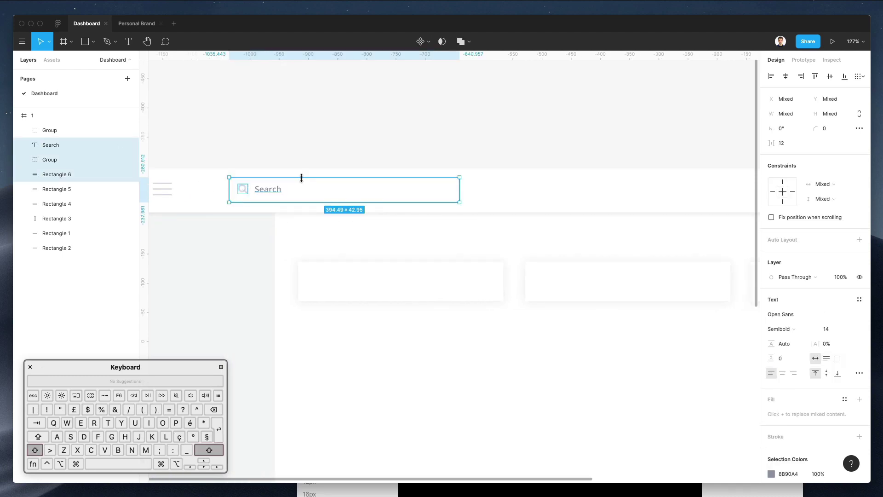
pyautogui.press('super+g')
pyautogui.moveTo(264, 194); pyautogui.dragTo(221, 194)
pyautogui.click(326, 135)
pyautogui.hscroll(-2, 326, 134)
pyautogui.scroll(-1, 326, 133)
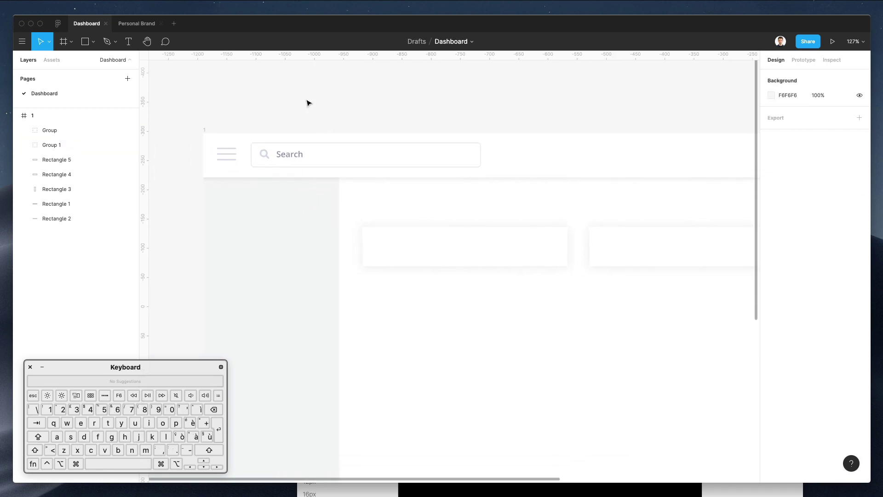
# Nudge the menu icon right to X 25.86, closer to the search bar
pyautogui.click(231, 152)
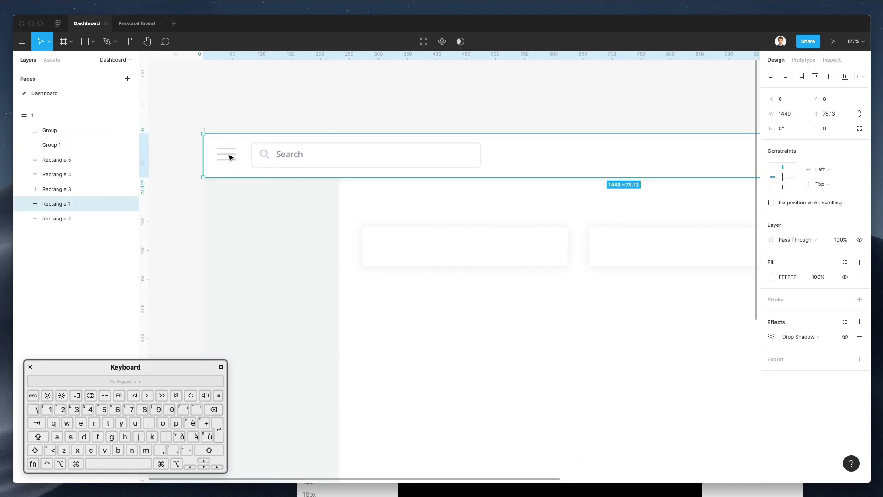
pyautogui.click(229, 155)
pyautogui.press('Right')
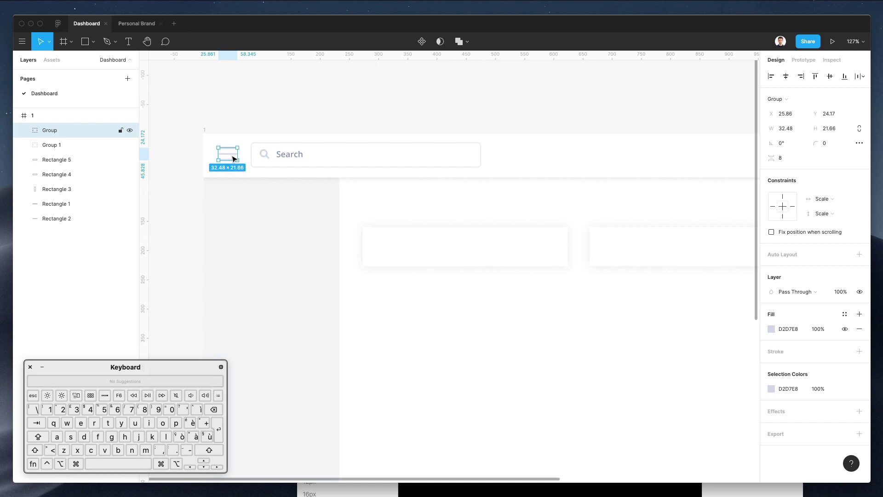
pyautogui.click(340, 108)
# Draw a circle about 43 px in diameter inside the header near its right end, at about X 1370, Y 15
pyautogui.scroll(1, 340, 109)
pyautogui.scroll(-5, 341, 108)
pyautogui.hscroll(2, 342, 111)
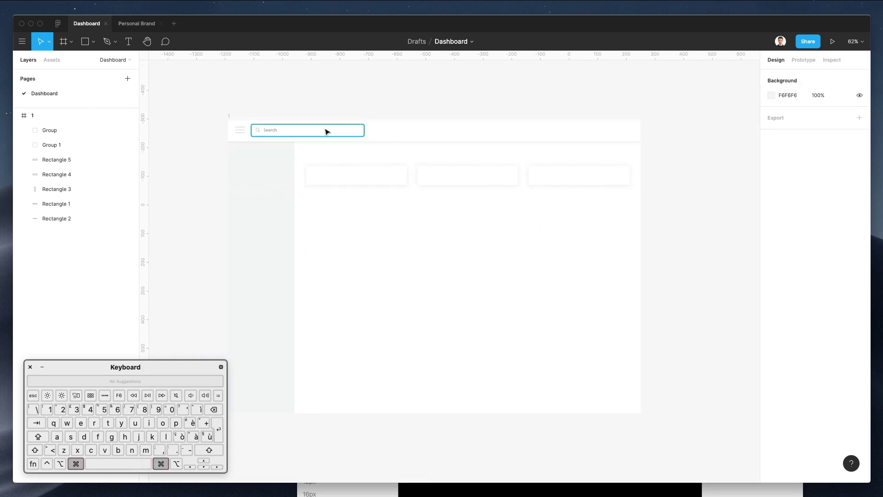
pyautogui.scroll(3, 363, 127)
pyautogui.scroll(10, 247, 123)
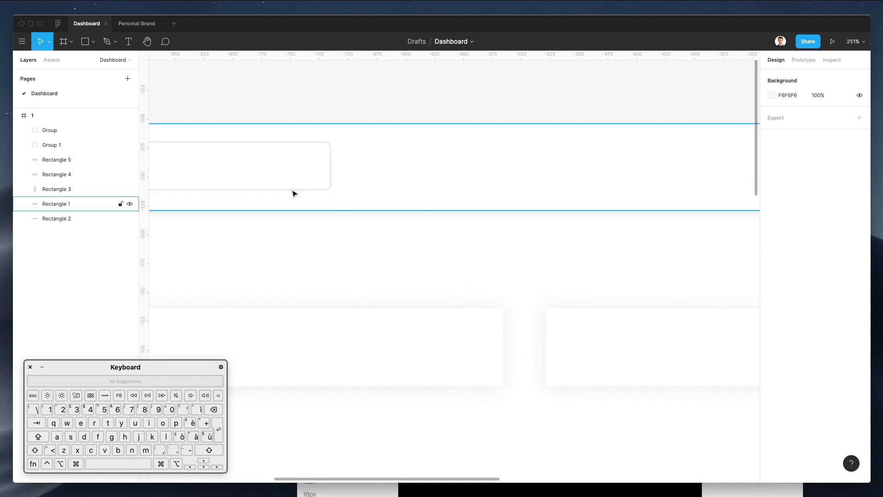
pyautogui.press('o')
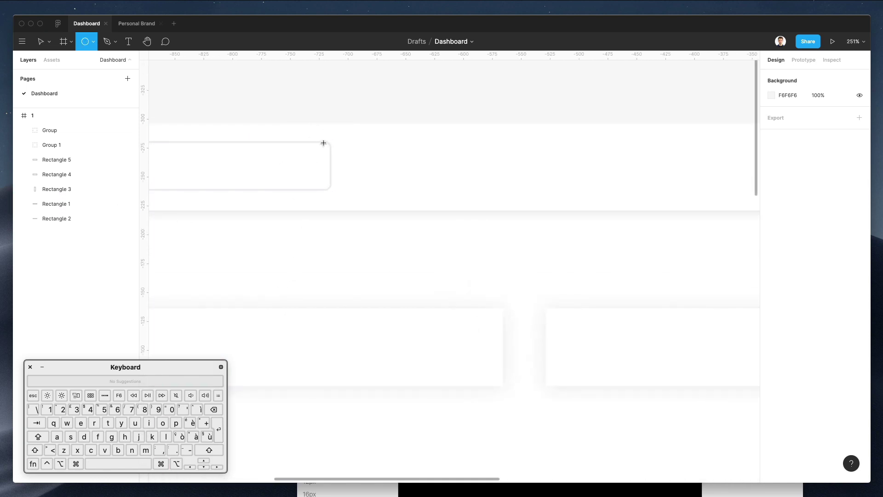
pyautogui.moveTo(323, 143)
pyautogui.mouseDown()
pyautogui.moveTo(368, 188)
pyautogui.moveTo(697, 182)
pyautogui.mouseUp()
pyautogui.scroll(-8, 369, 188)
pyautogui.scroll(-1, 732, 150)
pyautogui.scroll(4, 732, 150)
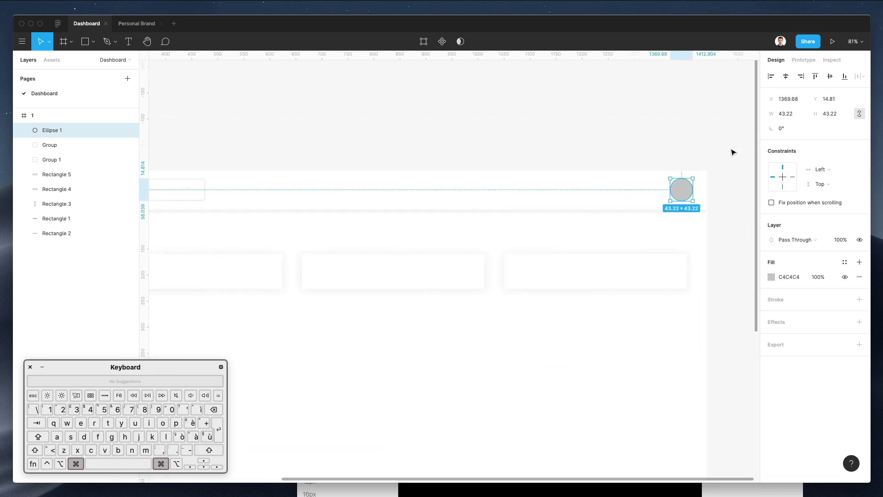
# Fill the header circle with a portrait from the Content Reel plugin's Avatars set, applying the set a second time to swap the picture
pyautogui.scroll(5, 731, 152)
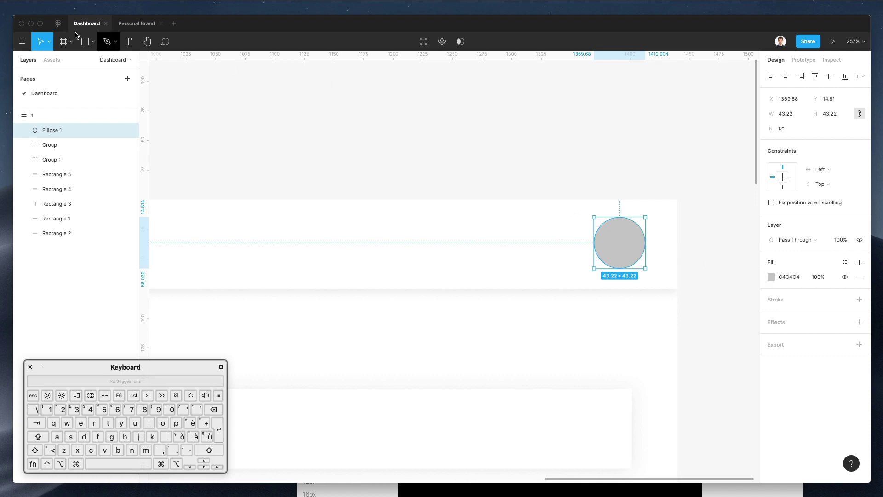
pyautogui.click(23, 42)
pyautogui.moveTo(55, 164)
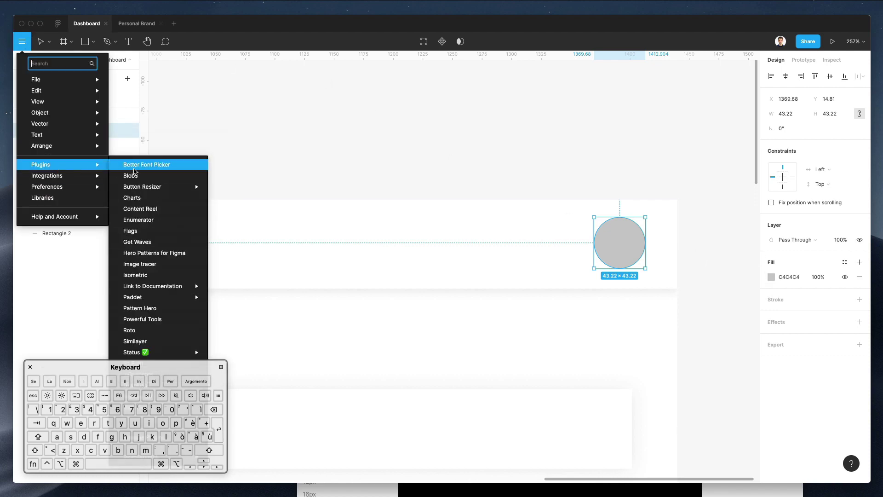
pyautogui.click(166, 210)
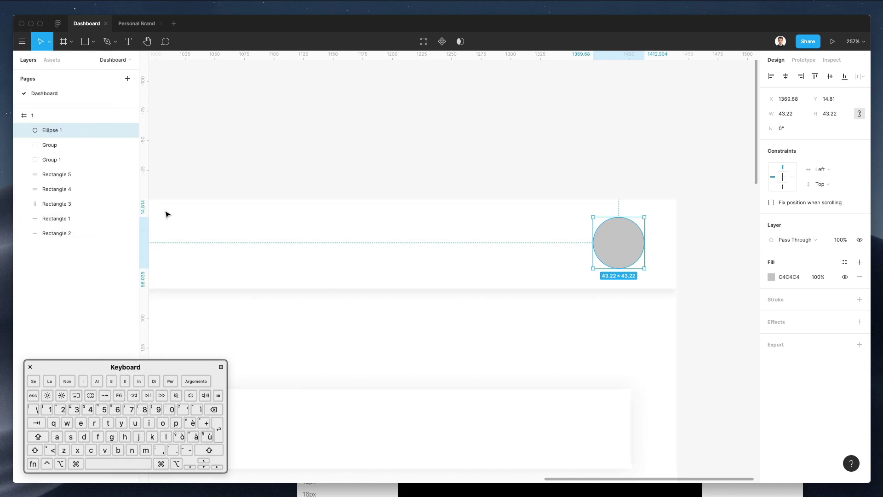
pyautogui.scroll(1, 184, 207)
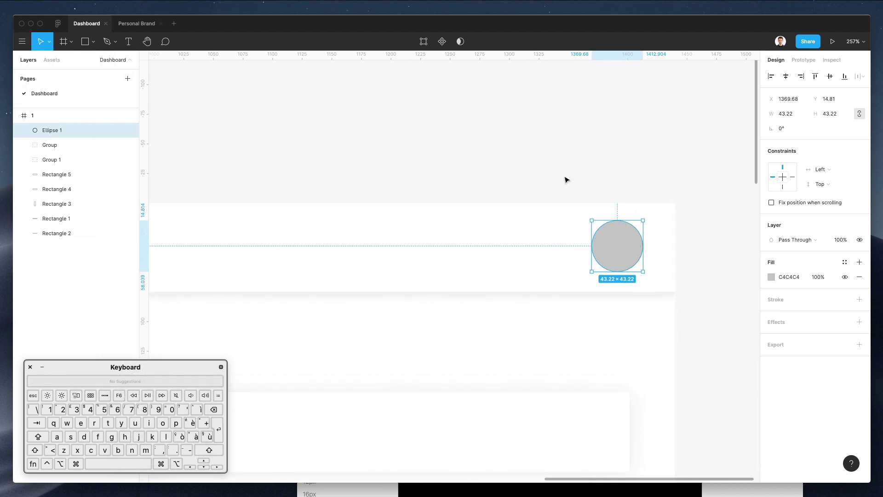
pyautogui.moveTo(609, 142); pyautogui.dragTo(571, 145)
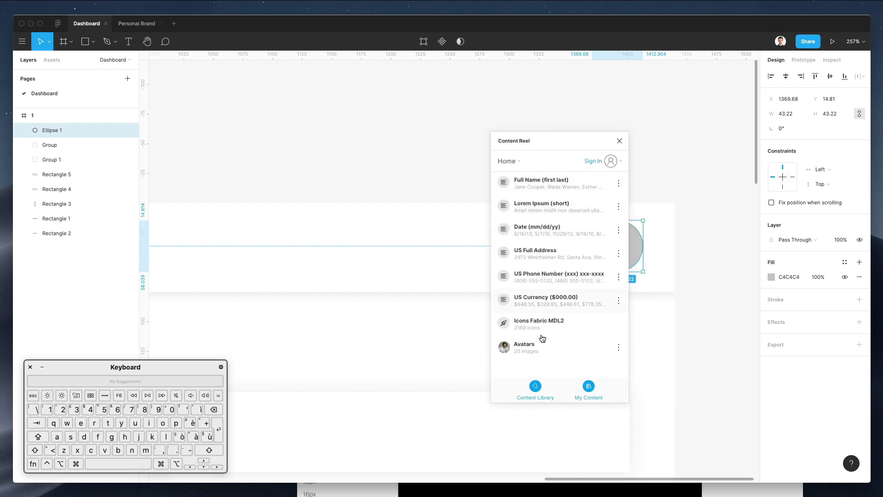
pyautogui.moveTo(574, 138); pyautogui.dragTo(416, 130)
pyautogui.click(382, 336)
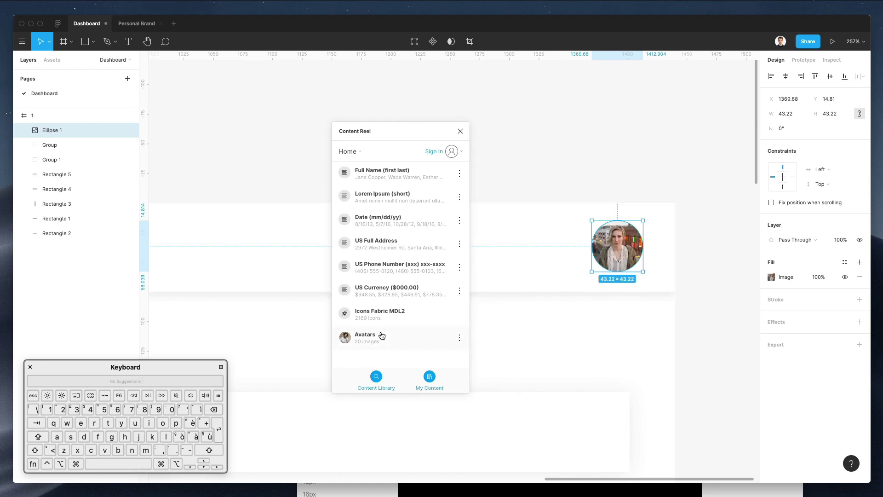
pyautogui.click(369, 331)
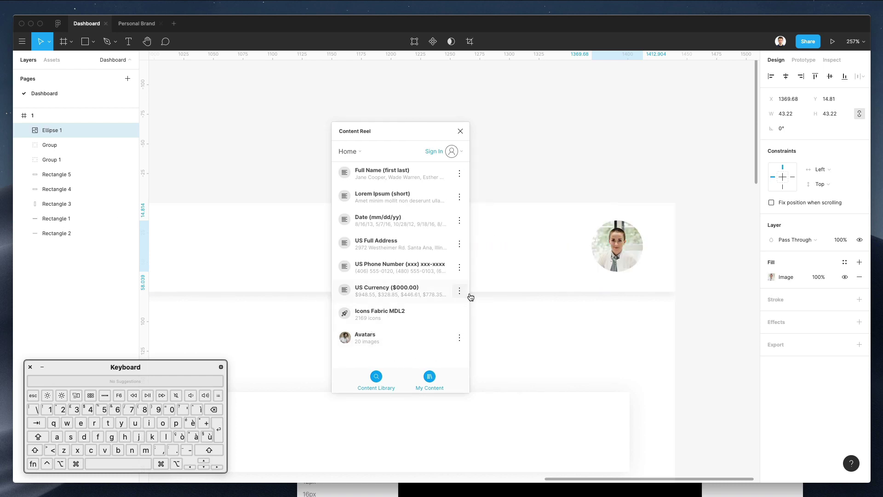
pyautogui.scroll(3, 507, 300)
pyautogui.scroll(-5, 506, 300)
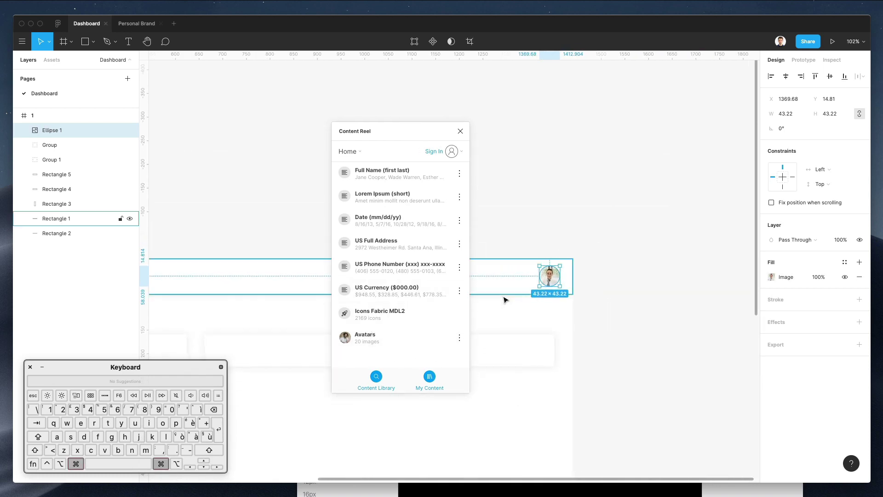
pyautogui.click(512, 315)
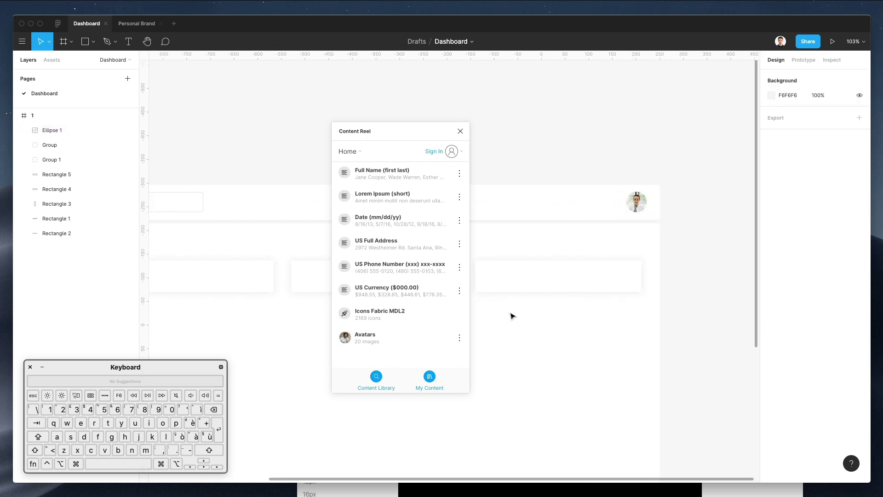
pyautogui.scroll(-1, 512, 316)
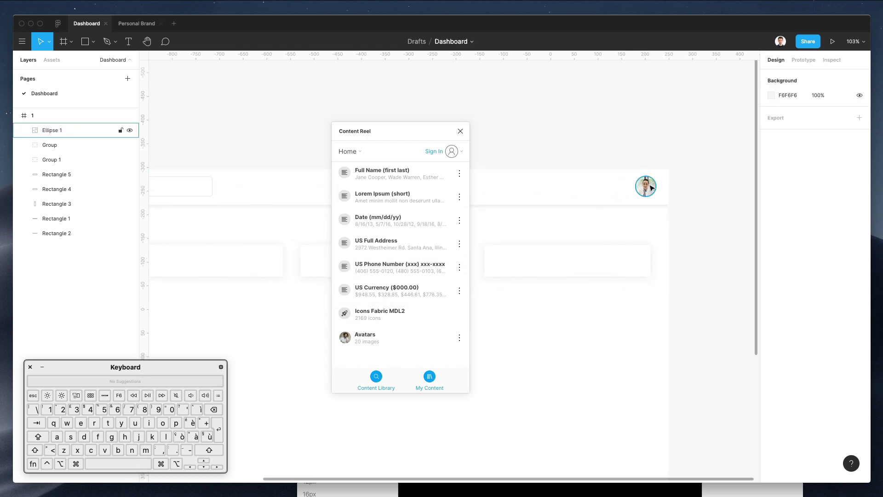
# Duplicate the avatar circle just to the left of the original and cycle its picture through the Content Reel Avatars set
pyautogui.moveTo(652, 188); pyautogui.dragTo(627, 188)
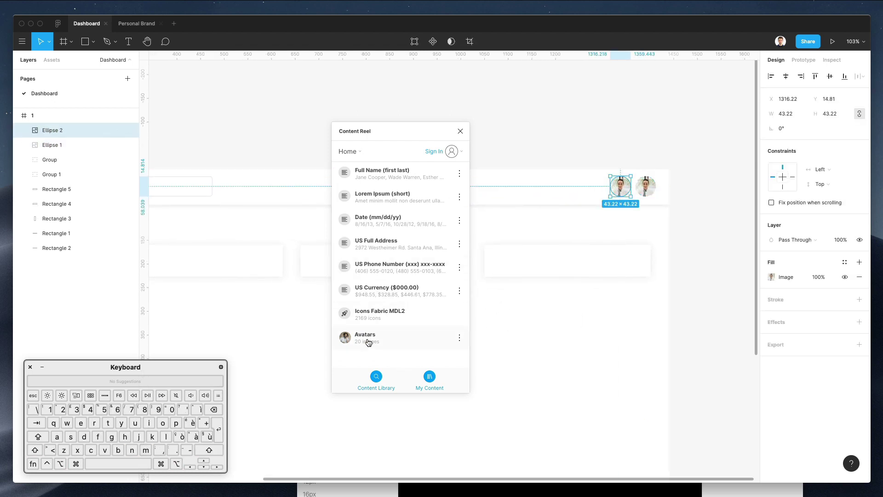
pyautogui.click(368, 338)
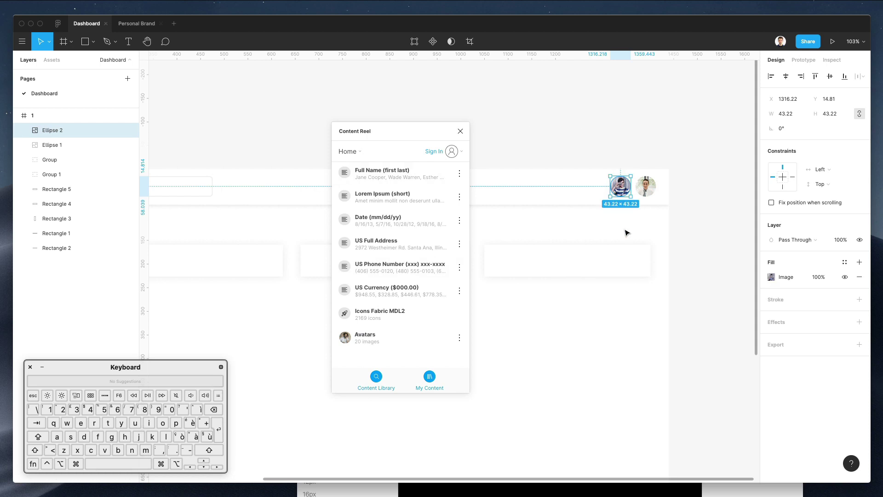
pyautogui.click(371, 337)
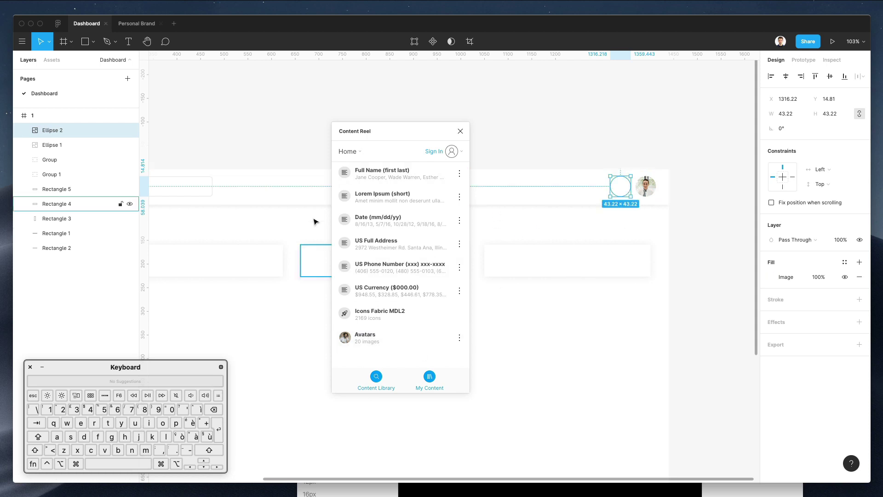
pyautogui.click(383, 339)
pyautogui.click(384, 339)
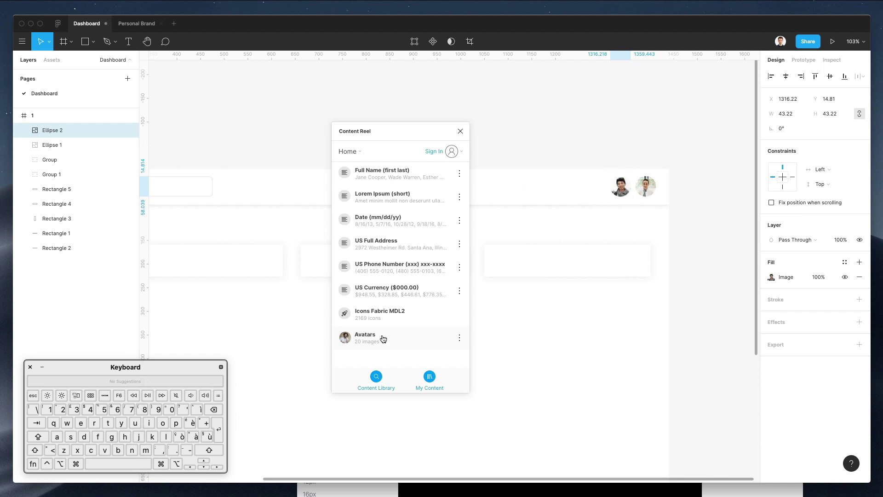
pyautogui.click(383, 340)
pyautogui.moveTo(386, 339); pyautogui.dragTo(699, 56)
pyautogui.click(660, 118)
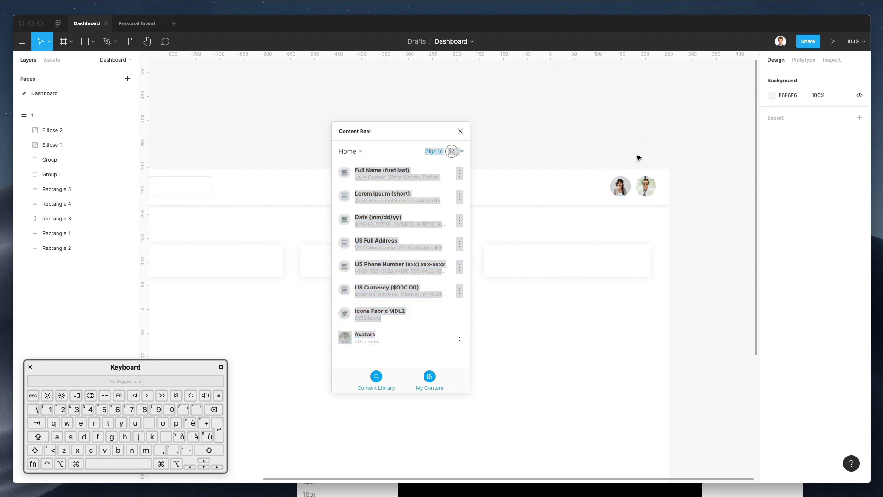
# Copy the duplicate avatar's properties and paste them onto the original circle so both use the same portrait
pyautogui.click(617, 193)
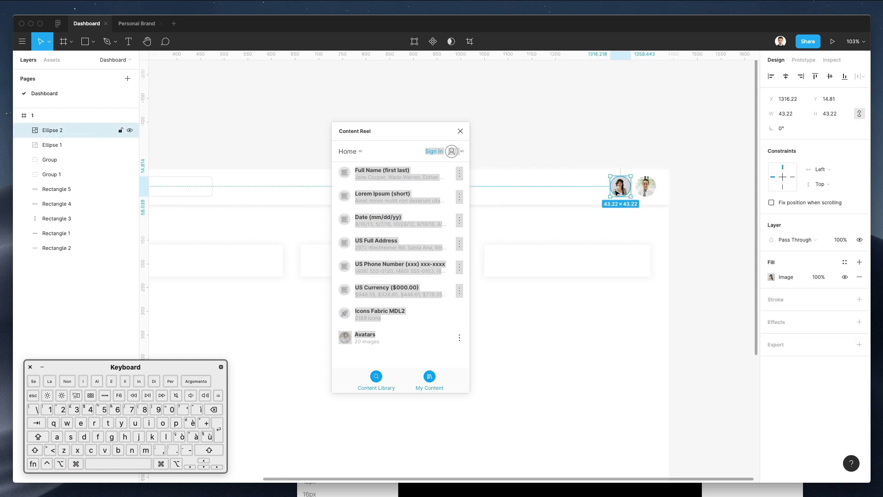
pyautogui.click(634, 189)
pyautogui.press('super+alt+v')
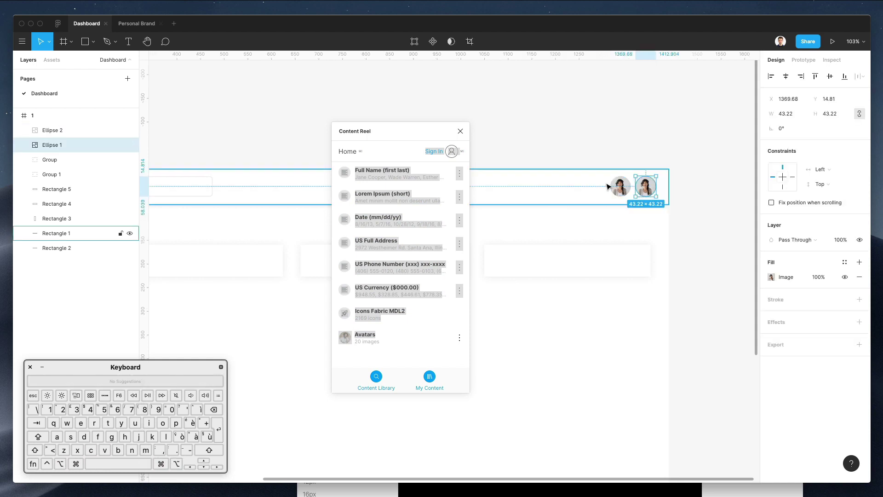
# Delete the duplicate avatar circle and close the Content Reel plugin
pyautogui.click(619, 188)
pyautogui.press('BackSpace')
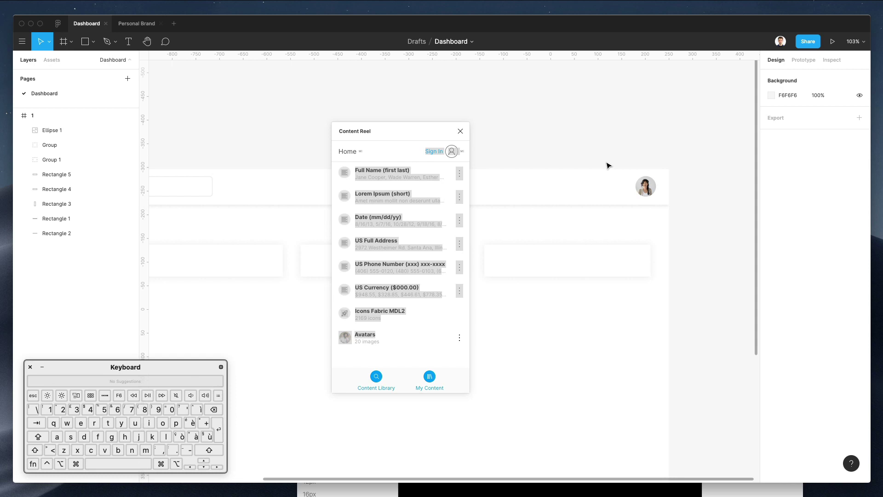
pyautogui.click(459, 132)
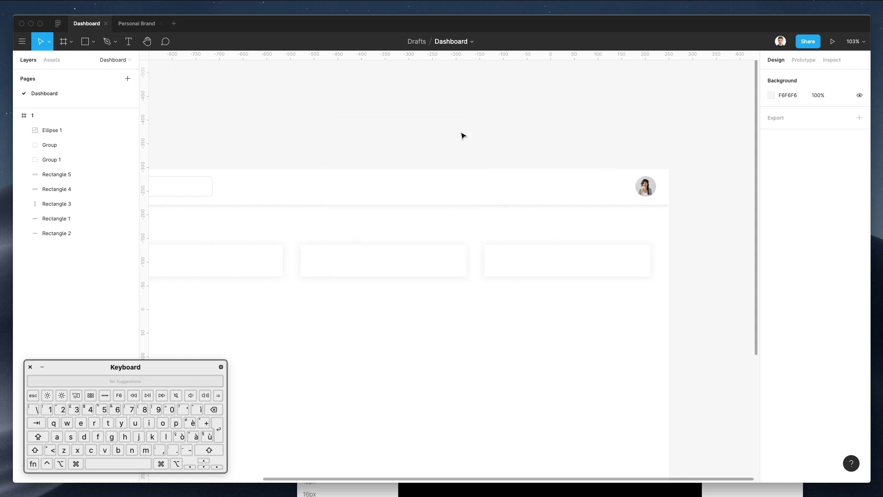
# Copy the "Search" text into the header beside the avatar, placing the copy left of the portrait at about X 1280, Y 27
pyautogui.hscroll(-10, 464, 136)
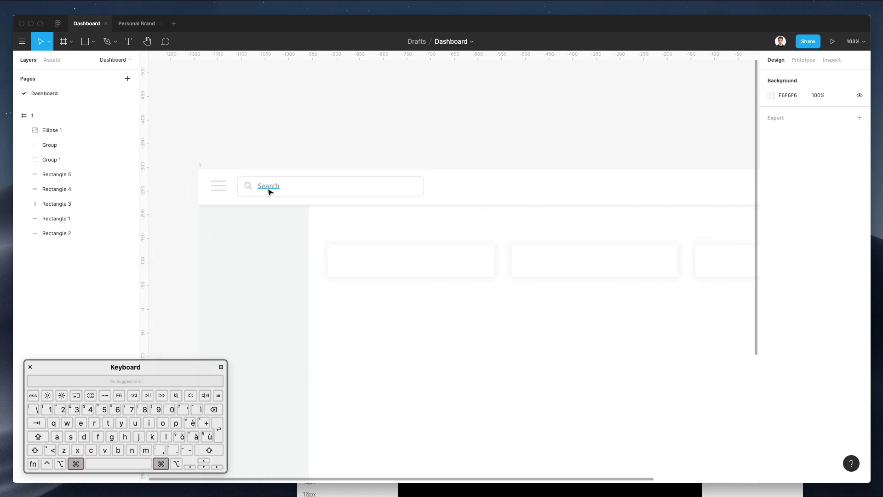
pyautogui.keyDown('super'); pyautogui.click(269, 189); pyautogui.keyUp('super')
pyautogui.hscroll(5, 522, 203)
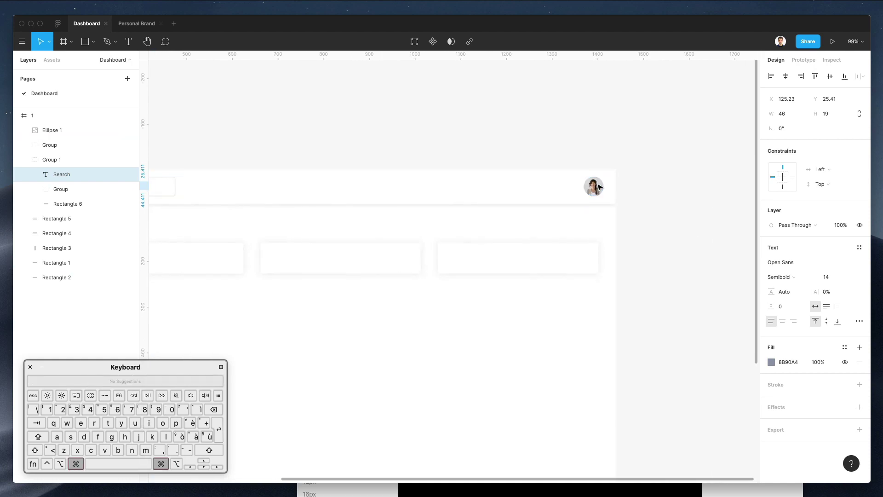
pyautogui.scroll(10, 599, 188)
pyautogui.keyDown('super'); pyautogui.click(591, 189); pyautogui.keyUp('super')
pyautogui.press('super+v')
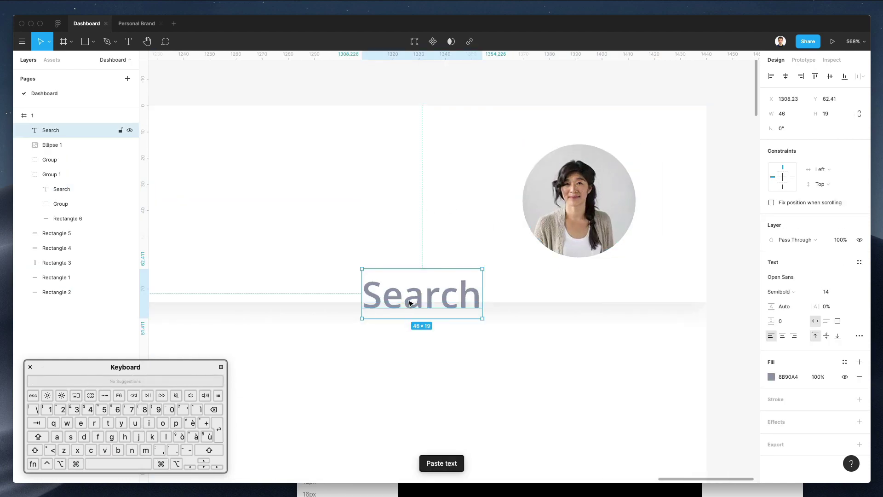
pyautogui.moveTo(411, 303); pyautogui.dragTo(340, 211)
pyautogui.scroll(4, 339, 211)
pyautogui.scroll(-10, 339, 211)
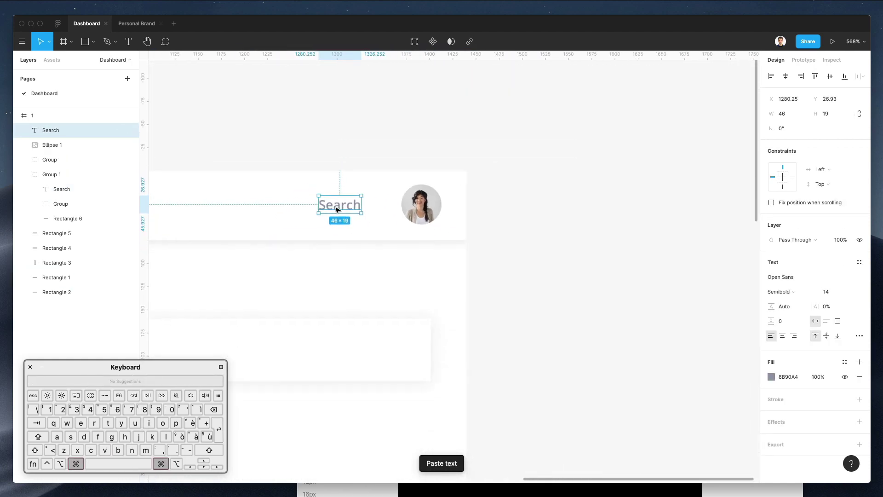
# Replace the copied "Search" text beside the avatar with the profile user's full name
pyautogui.doubleClick(337, 210)
pyautogui.write('Anna')
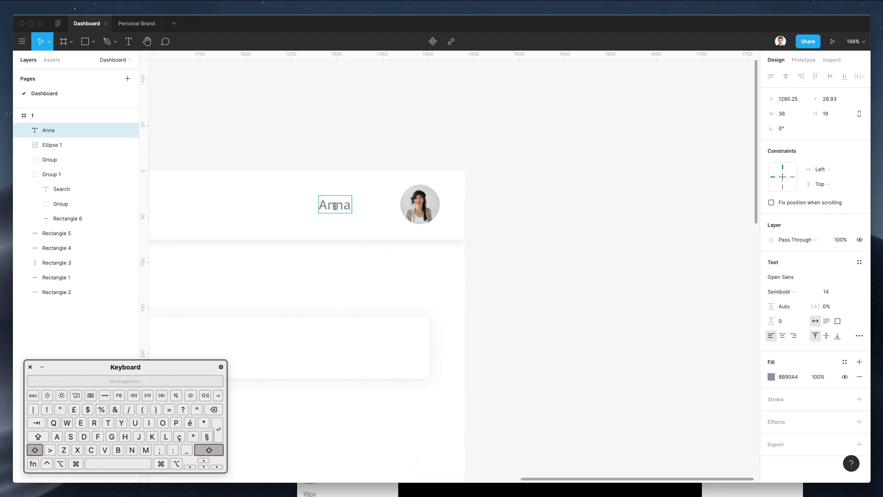
pyautogui.write(' belle')
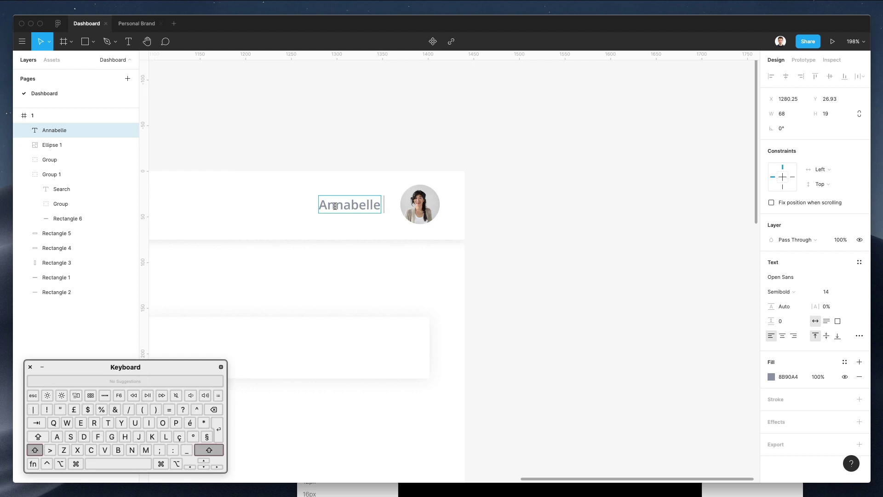
pyautogui.write(' Rotkansi')
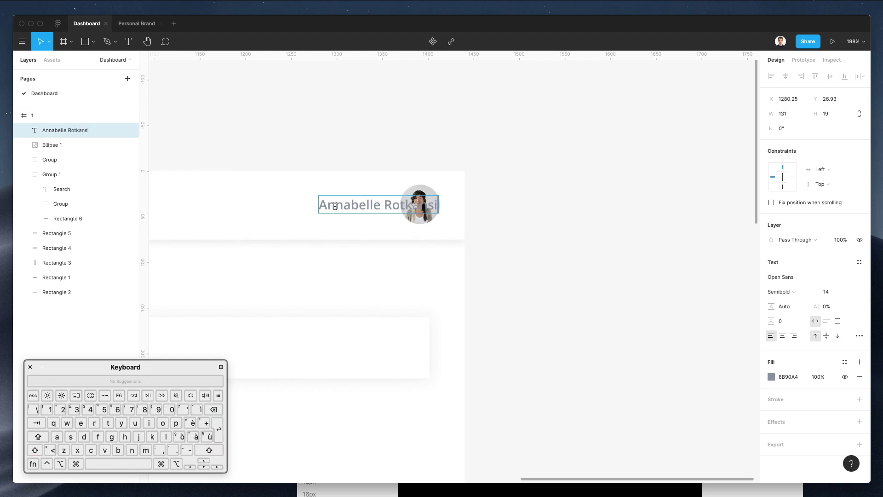
pyautogui.click(370, 151)
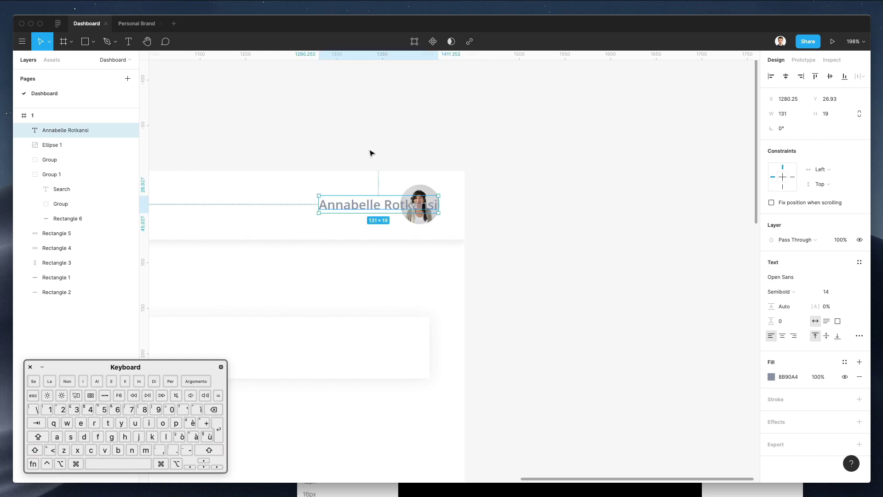
# Move the profile name left to about X 1226 so it clears the avatar while keeping its height in the header
pyautogui.scroll(2, 370, 150)
pyautogui.scroll(-4, 370, 150)
pyautogui.moveTo(366, 192); pyautogui.dragTo(332, 193)
pyautogui.hscroll(-2, 332, 193)
# Darken the profile name's text fill to 303237
pyautogui.click(772, 377)
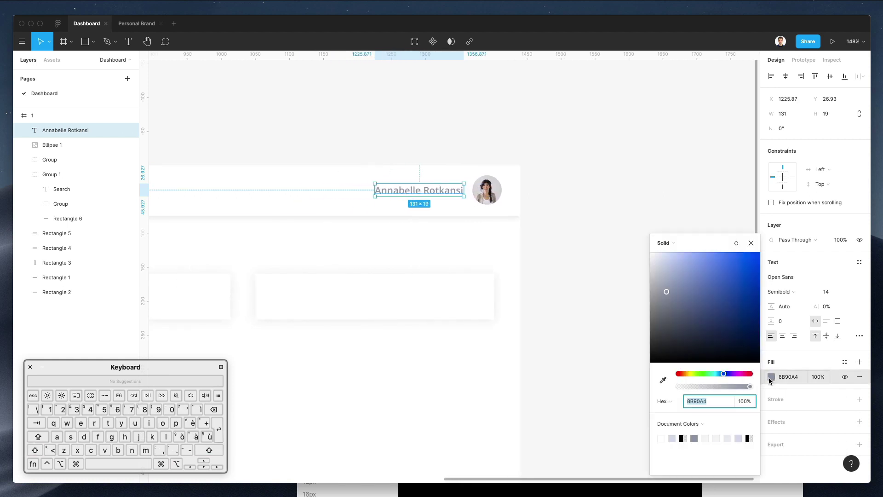
pyautogui.moveTo(685, 296); pyautogui.dragTo(663, 342)
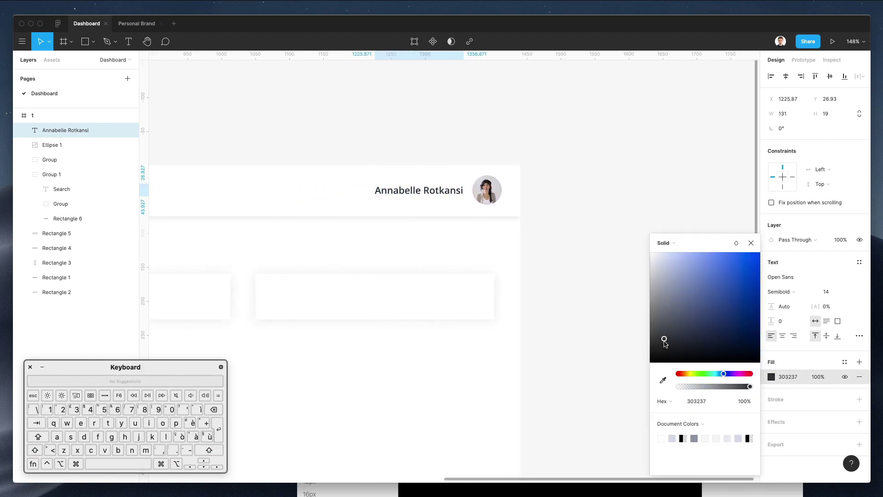
pyautogui.click(438, 135)
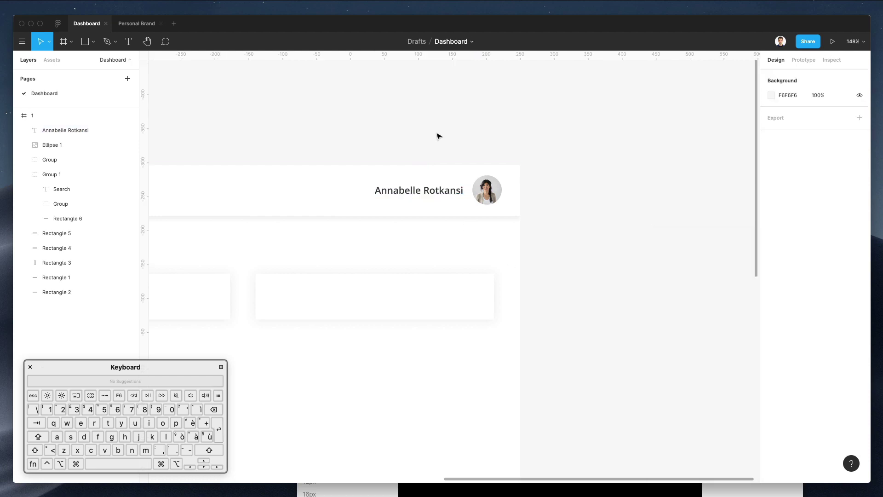
# Move the profile name and avatar together 10 px left in the header
pyautogui.hscroll(-2, 495, 189)
pyautogui.click(493, 195)
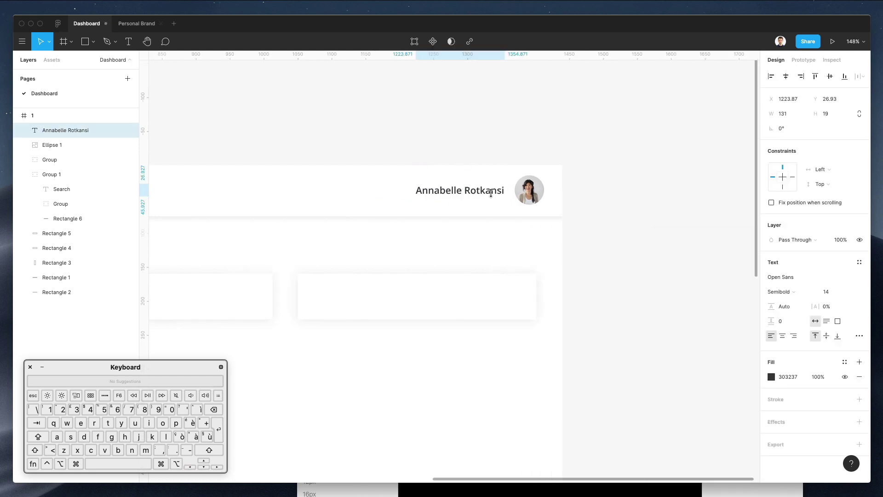
pyautogui.keyDown('shift'); pyautogui.click(530, 192); pyautogui.keyUp('shift')
pyautogui.hotkey('shift', 'Left')
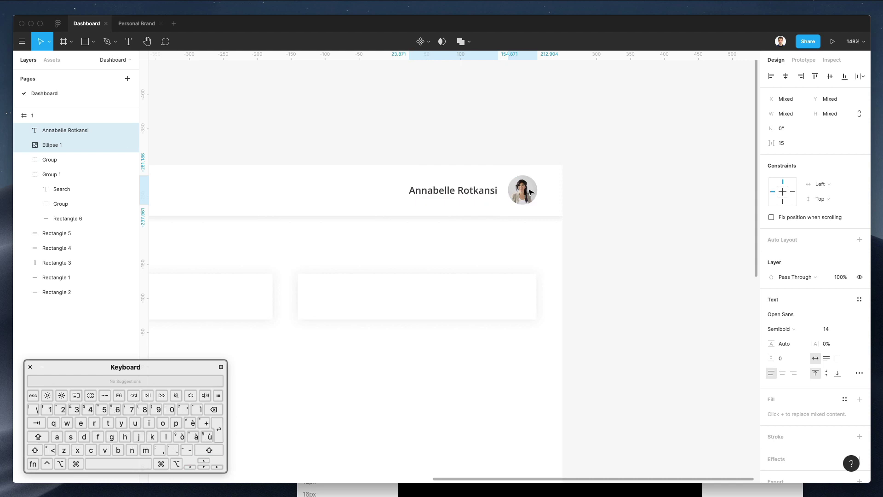
pyautogui.click(513, 144)
# Switch to Nucleo, search for "arrow" and place the 12 px down-chevron icon right of the avatar at X 1408, Y 30
pyautogui.click(551, 493)
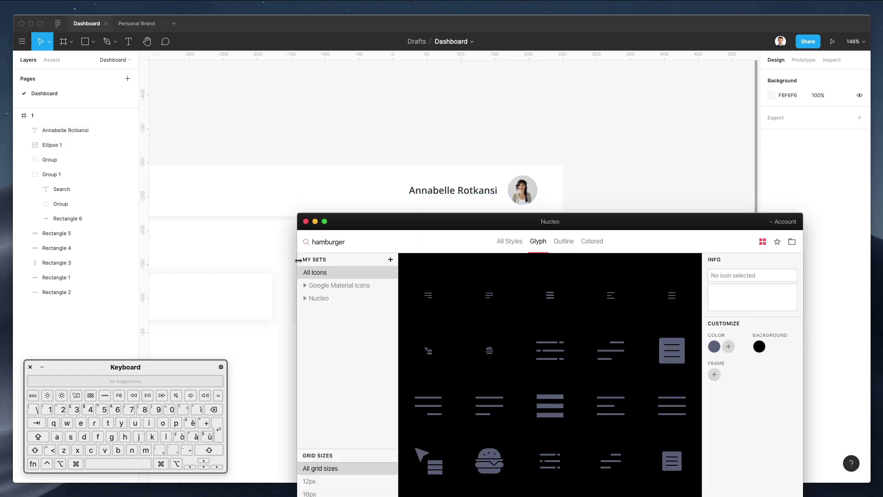
pyautogui.doubleClick(327, 241)
pyautogui.write('arrow')
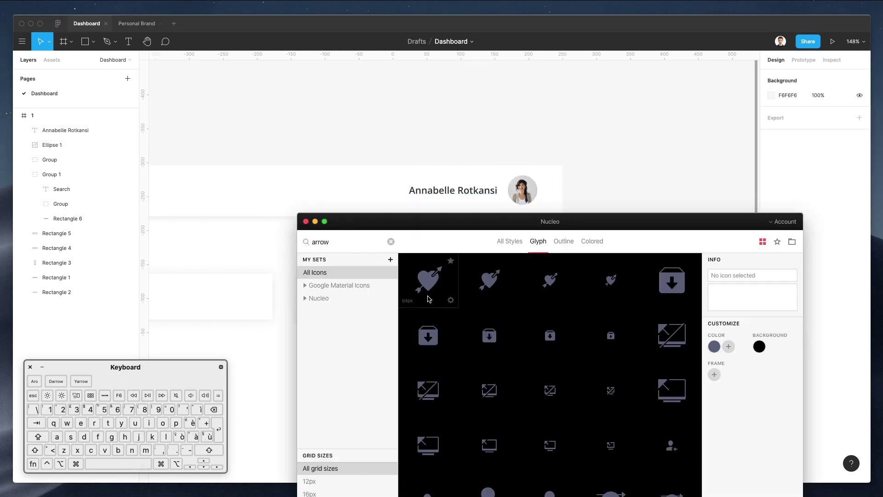
pyautogui.scroll(-10, 458, 322)
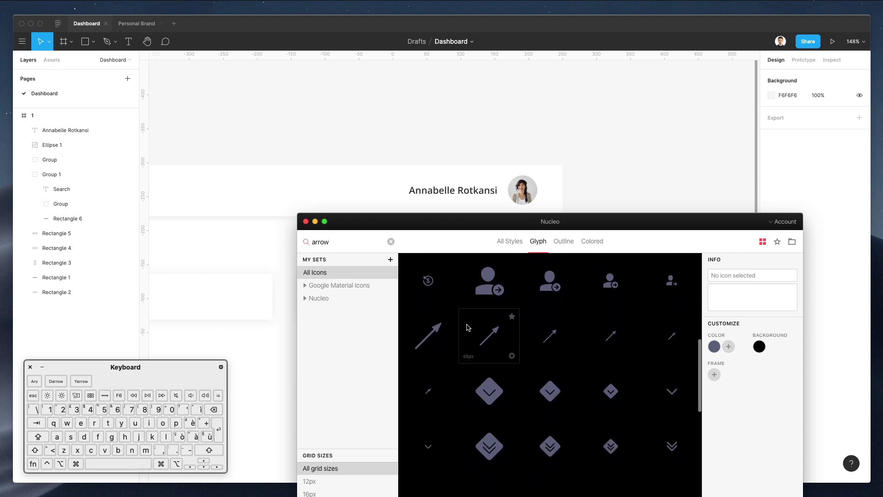
pyautogui.scroll(-5, 474, 325)
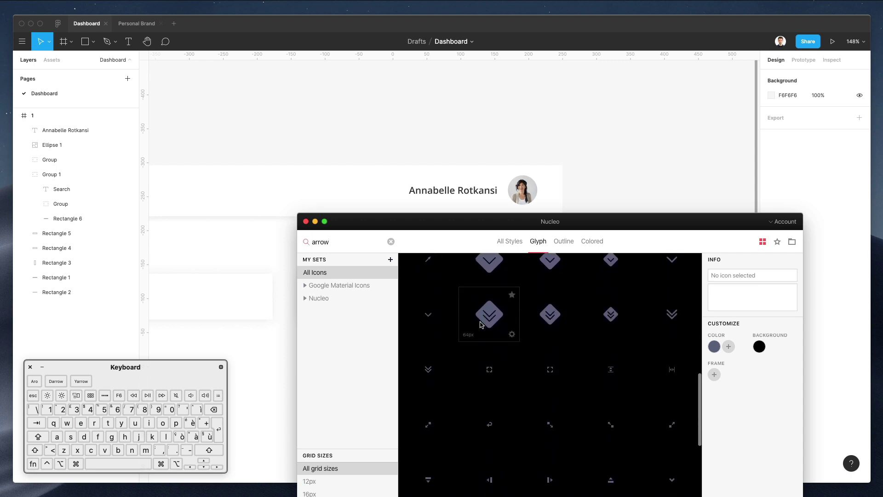
pyautogui.scroll(-3, 506, 331)
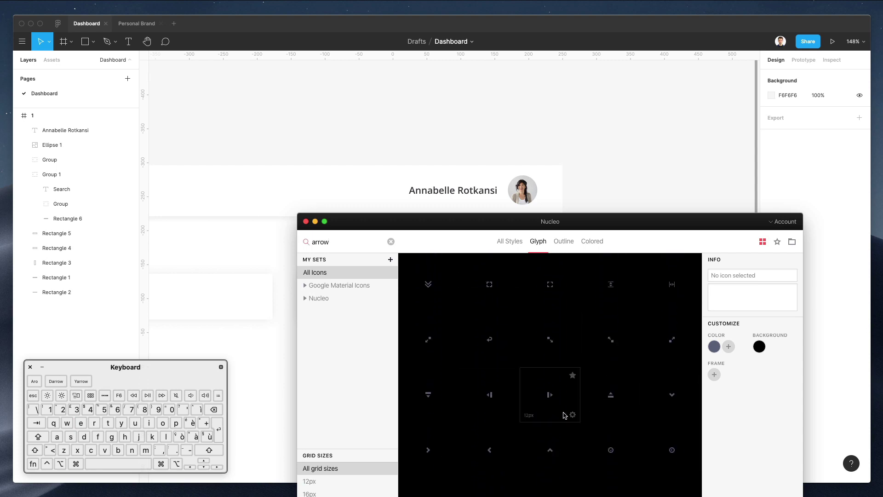
pyautogui.scroll(-1, 629, 414)
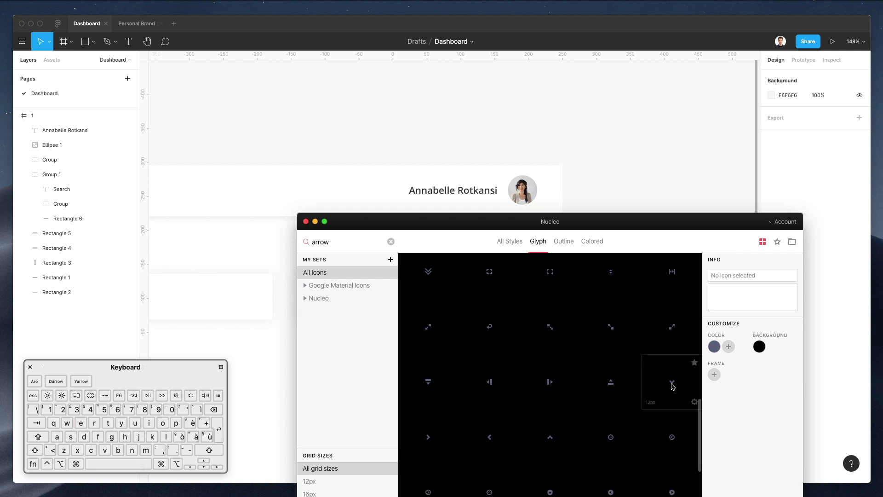
pyautogui.moveTo(570, 213); pyautogui.dragTo(557, 199)
pyautogui.click(600, 132)
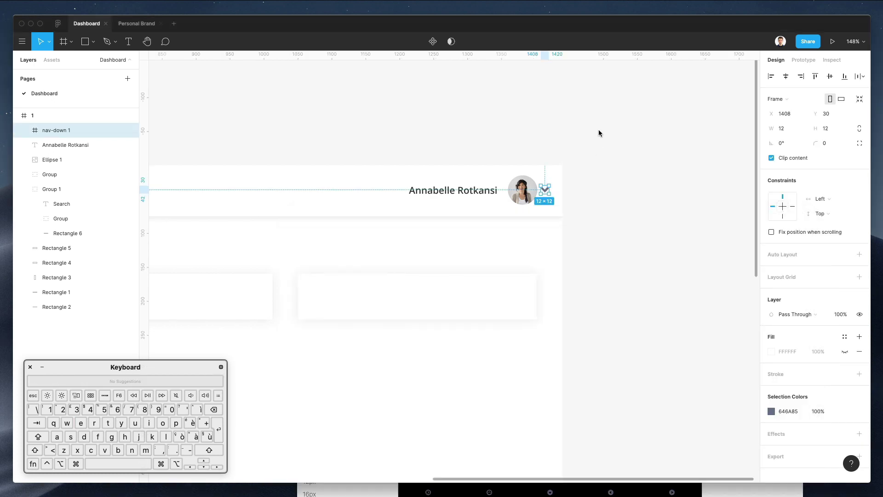
# Ungroup the chevron icon's frame and shrink the chevron to about 9.13 × 6.17, positioned at X 1411.79, Y 33.95
pyautogui.scroll(5, 547, 184)
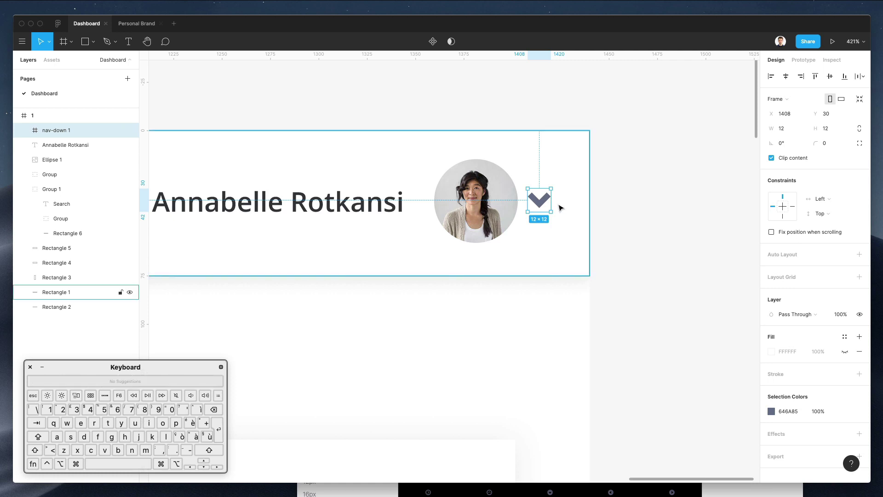
pyautogui.press('super+shift+g')
pyautogui.moveTo(529, 200); pyautogui.dragTo(533, 200)
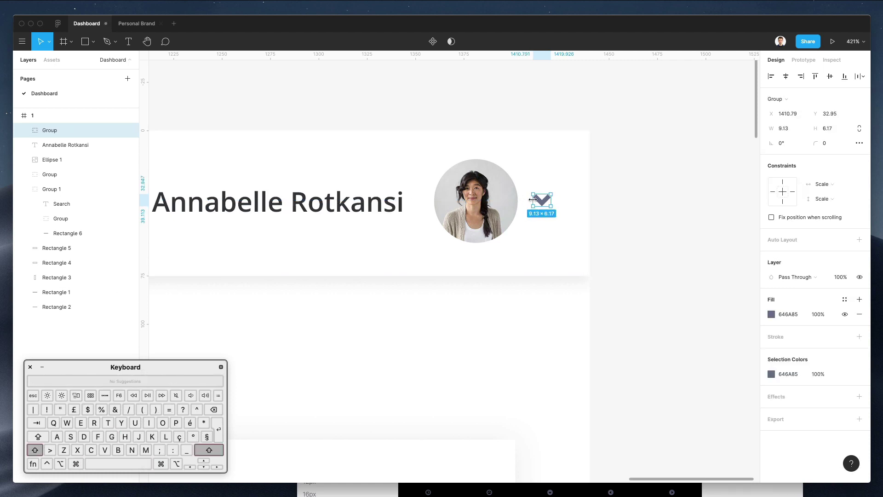
pyautogui.press('Down')
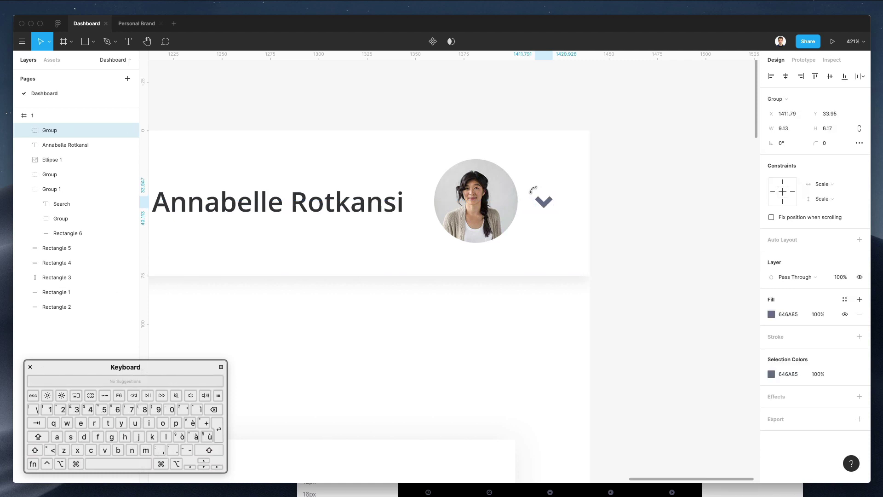
# Move the chevron, avatar and profile name together 10 px left in the header
pyautogui.scroll(-5, 533, 192)
pyautogui.keyDown('shift'); pyautogui.click(518, 193); pyautogui.keyUp('shift')
pyautogui.keyDown('shift'); pyautogui.click(431, 198); pyautogui.keyUp('shift')
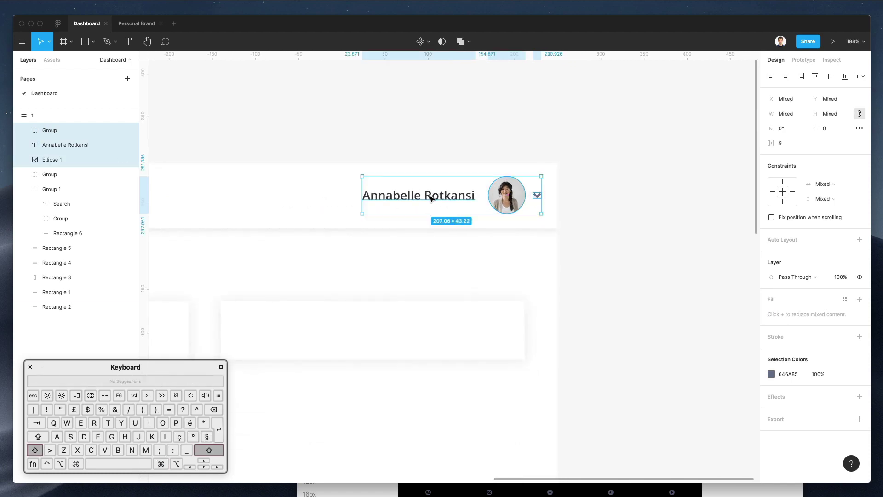
pyautogui.hotkey('shift', 'Left')
pyautogui.click(530, 124)
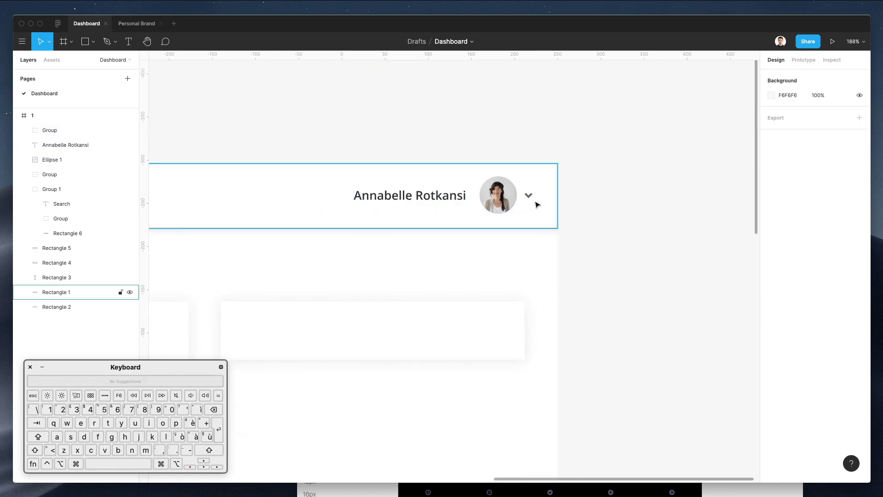
# Recolor the chevron beside the avatar with the D2D7E8 fill sampled from the search bar's magnifier icon
pyautogui.click(529, 197)
pyautogui.scroll(3, 529, 197)
pyautogui.scroll(-5, 529, 197)
pyautogui.hscroll(-6, 530, 199)
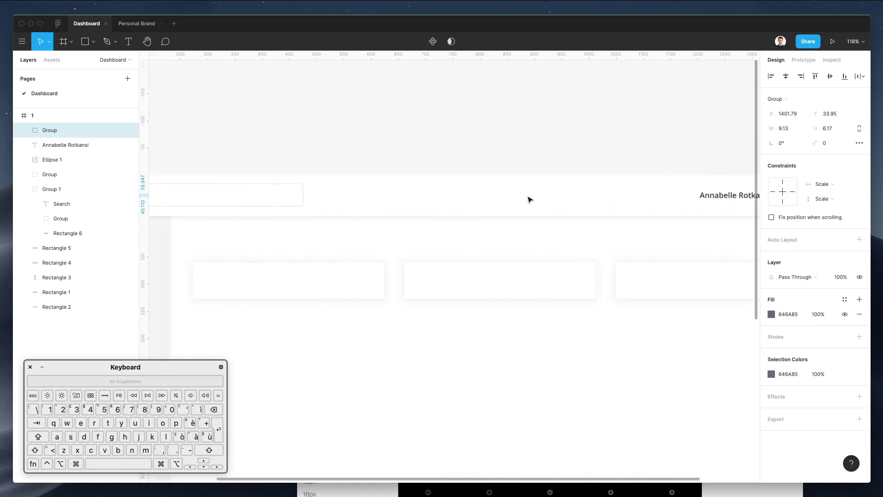
pyautogui.hscroll(-2, 530, 200)
pyautogui.scroll(-2, 176, 195)
pyautogui.scroll(5, 175, 195)
pyautogui.hotkey('ctrl', 'c')
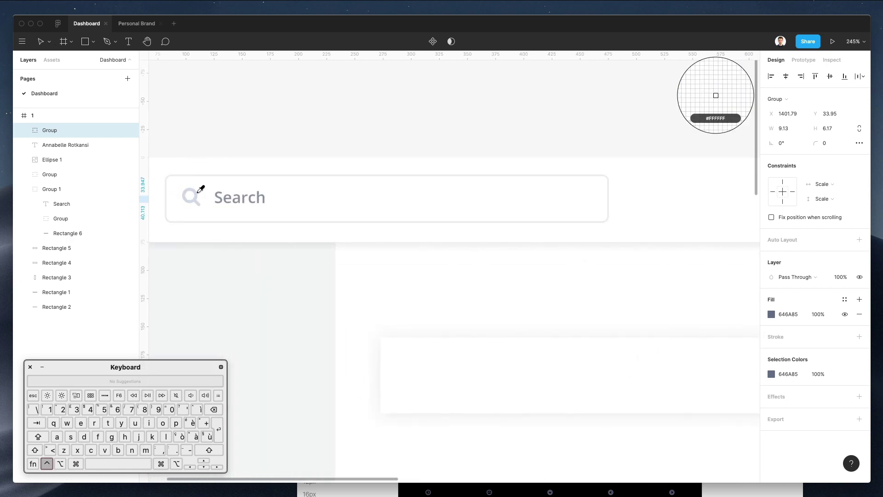
pyautogui.click(198, 193)
pyautogui.hscroll(5, 516, 145)
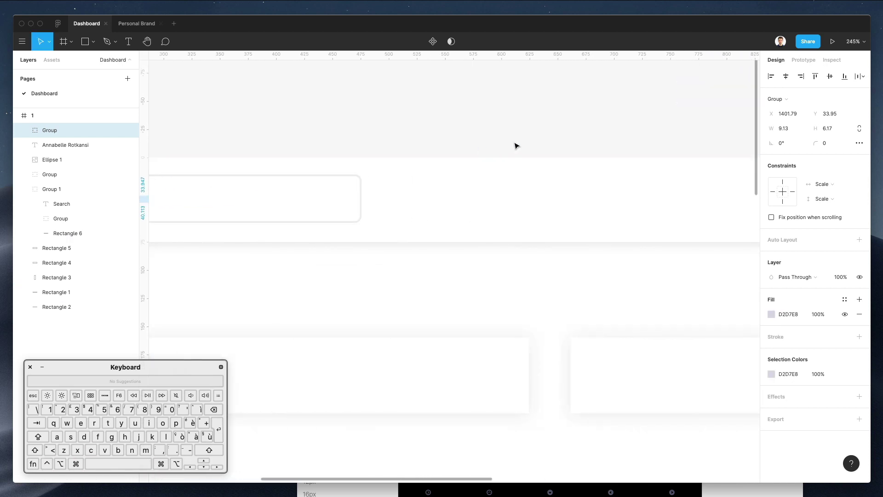
pyautogui.hscroll(15, 517, 145)
pyautogui.click(523, 142)
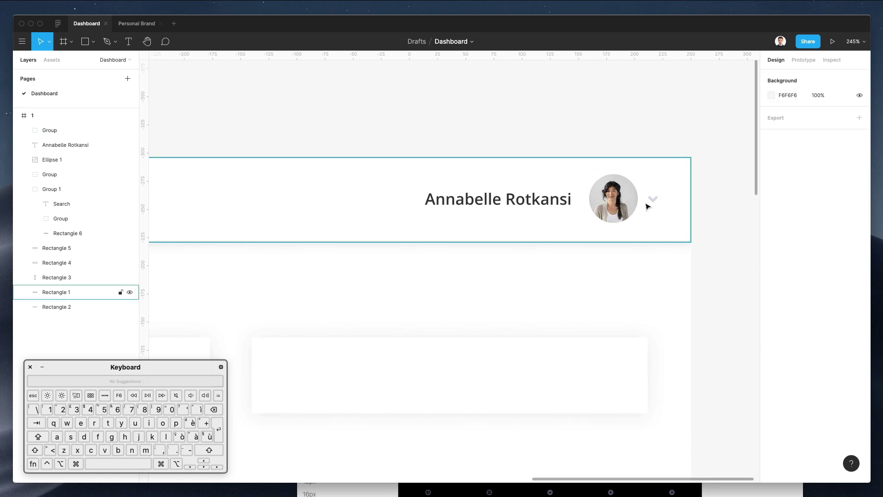
# Darken the chevron's fill slightly to CAD0E3
pyautogui.click(651, 201)
pyautogui.click(773, 314)
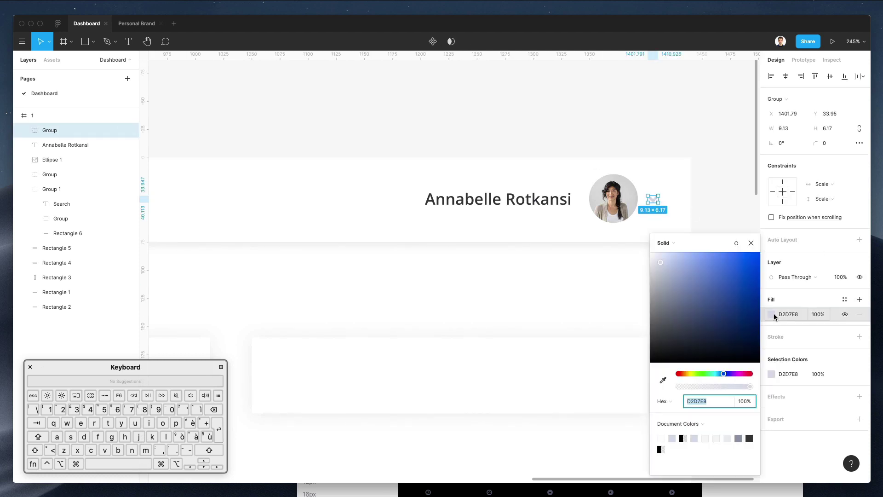
pyautogui.moveTo(661, 262); pyautogui.dragTo(662, 265)
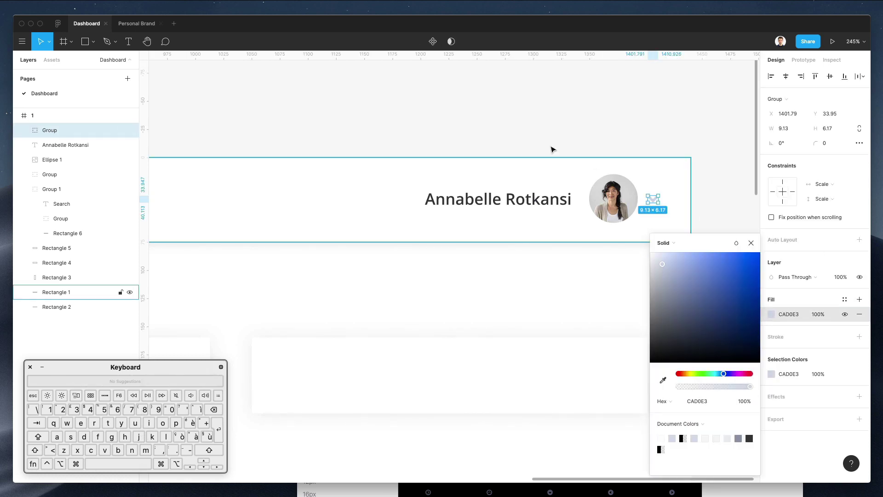
pyautogui.click(596, 141)
# Examine the finished profile area and the overall header, sidebar and card layout of the frame
pyautogui.scroll(3, 596, 140)
pyautogui.scroll(-6, 596, 140)
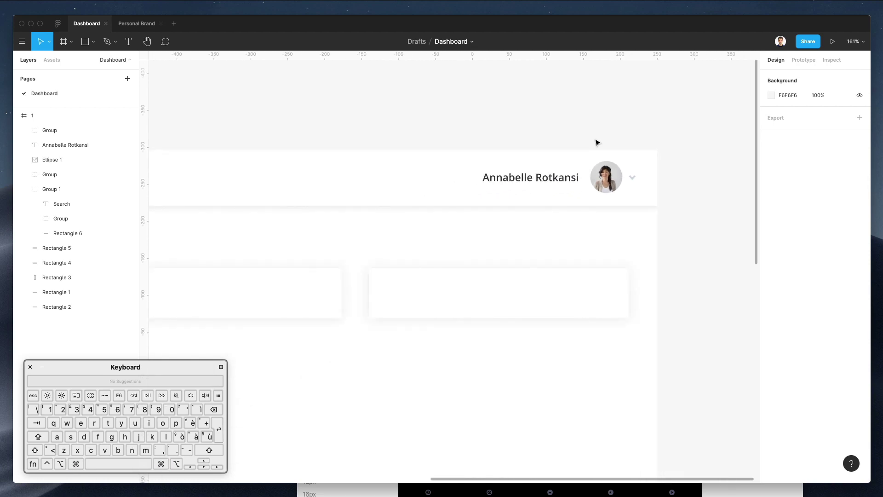
pyautogui.scroll(-5, 596, 141)
pyautogui.hscroll(-3, 590, 132)
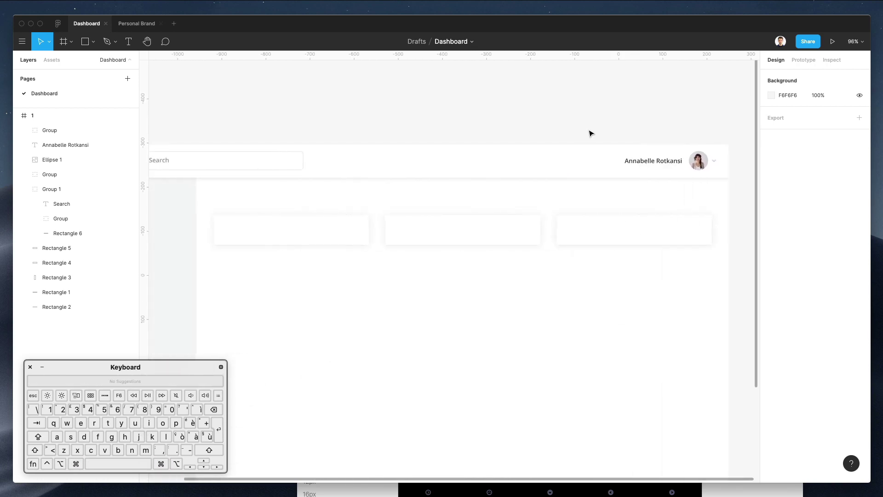
pyautogui.hscroll(-2, 591, 134)
pyautogui.scroll(-2, 592, 134)
pyautogui.hscroll(2, 591, 134)
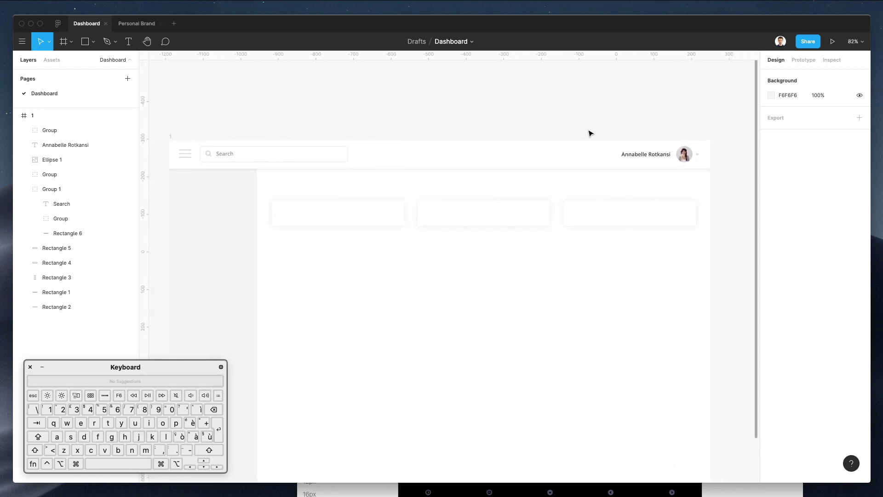
pyautogui.scroll(-1, 589, 134)
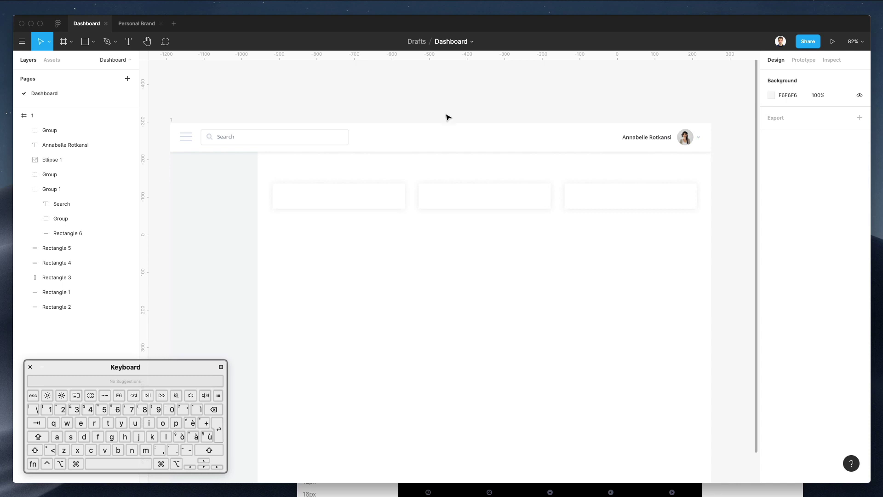
# Switch to Nucleo, search for "support" and place the 16 px circled info icon left of the profile name at X 1172, Y 21
pyautogui.click(577, 490)
pyautogui.doubleClick(329, 245)
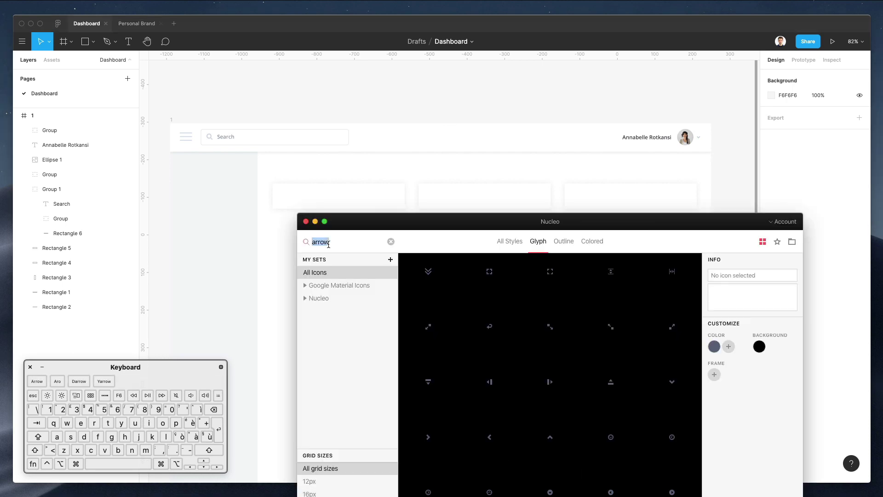
pyautogui.write('support')
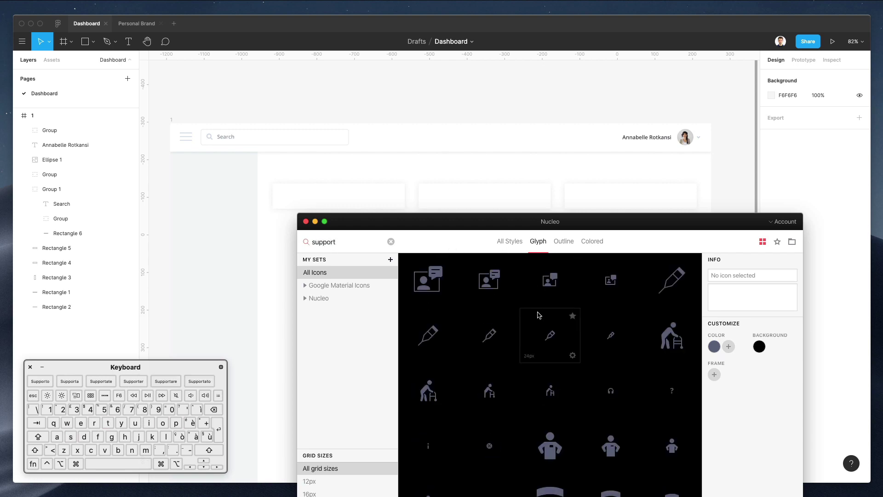
pyautogui.scroll(-5, 539, 315)
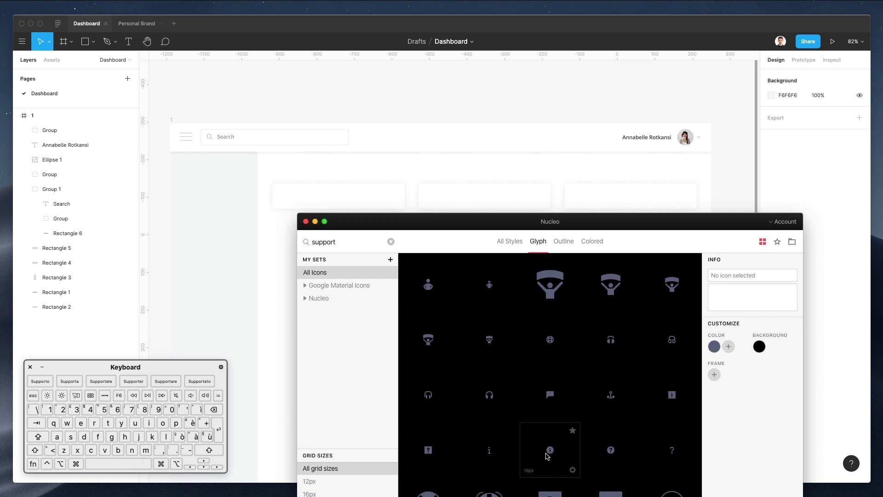
pyautogui.moveTo(546, 454); pyautogui.dragTo(613, 134)
pyautogui.scroll(-4, 639, 125)
pyautogui.scroll(10, 637, 124)
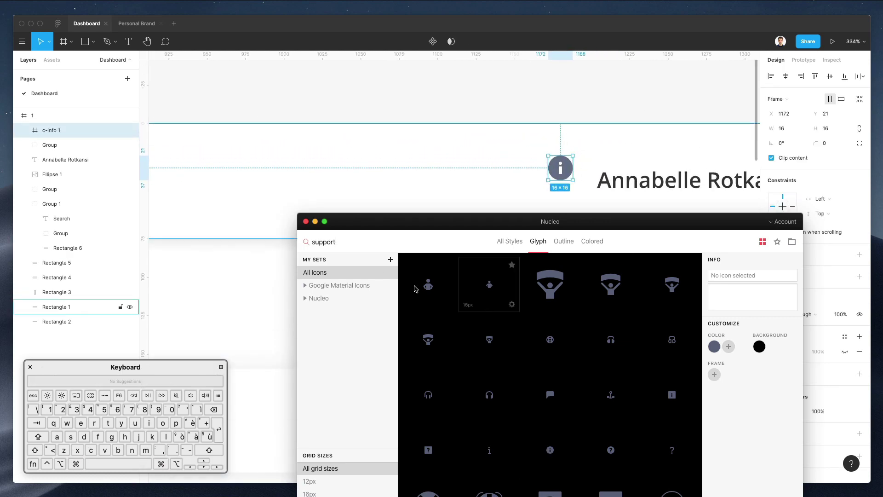
# Search Nucleo for "bell" and place the 32 px bell icon left of the info icon at X 1155, Y 21, sized 17 × 17
pyautogui.doubleClick(351, 242)
pyautogui.write('not')
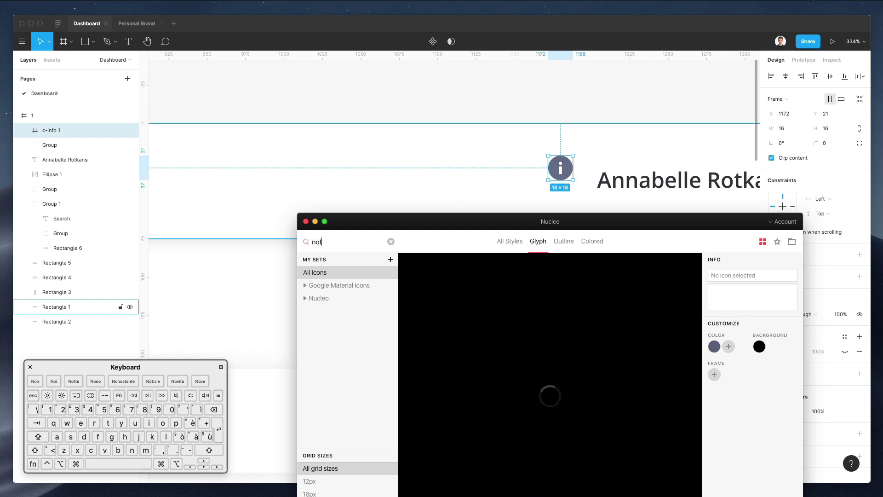
pyautogui.press('BackSpace')
pyautogui.press('BackSpace')
pyautogui.press('BackSpace')
pyautogui.write('bell')
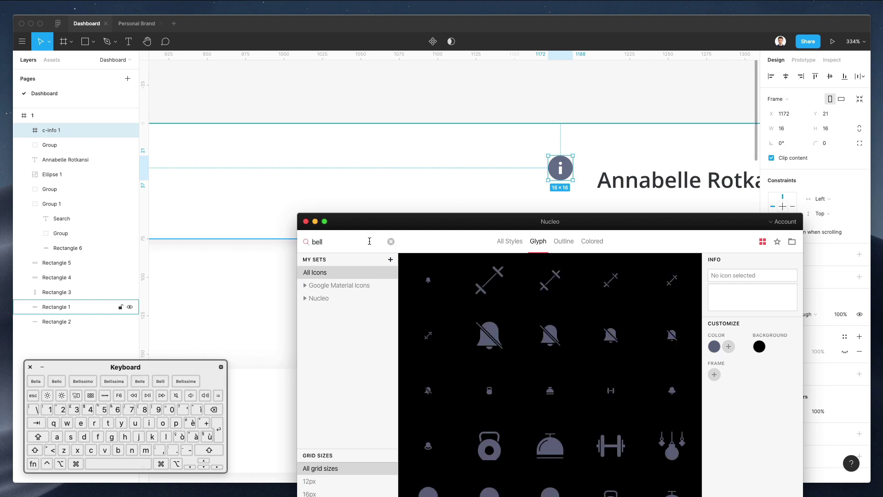
pyautogui.scroll(-5, 571, 385)
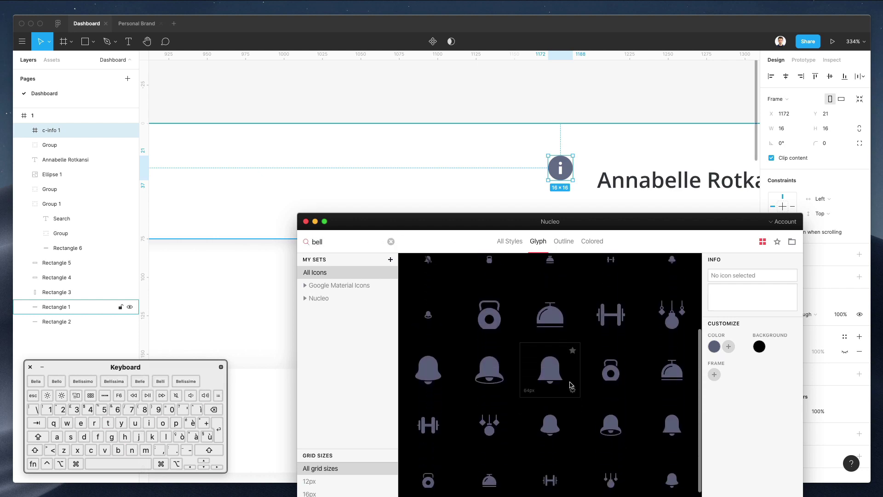
pyautogui.scroll(-2, 615, 388)
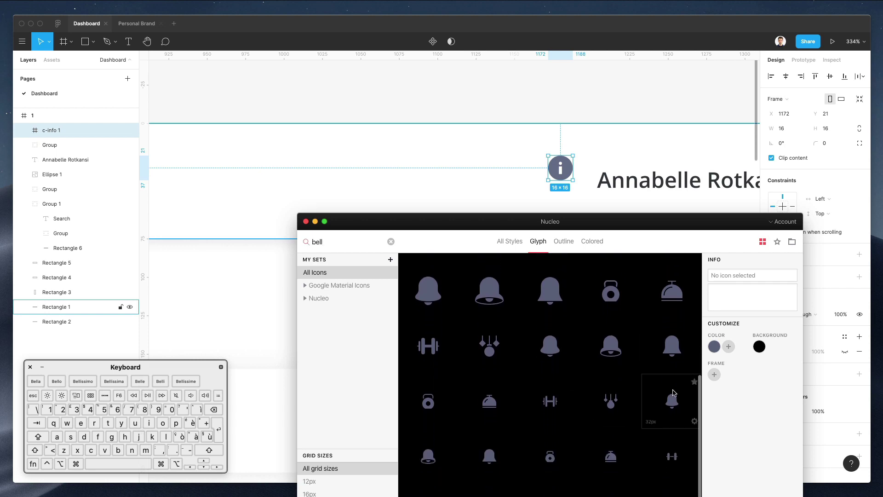
pyautogui.moveTo(673, 402); pyautogui.dragTo(532, 155)
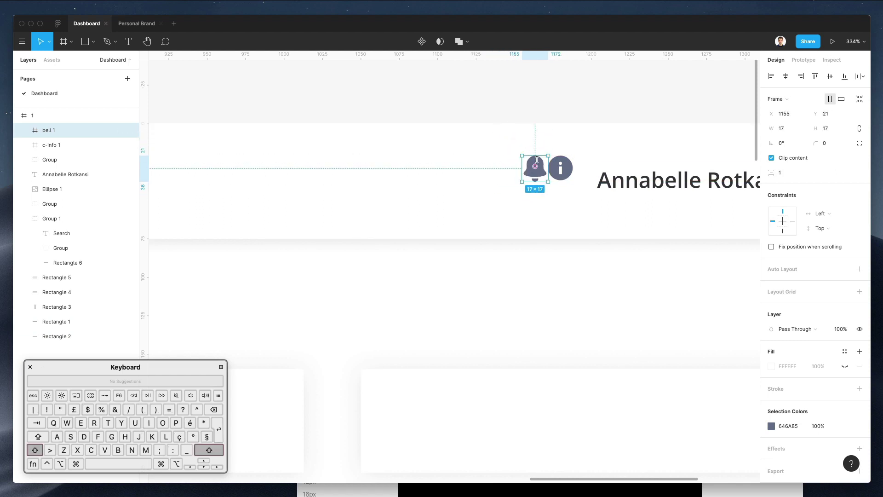
# Ungroup the frames of the bell and info icons and enlarge the pair to about 44 × 23 px overall
pyautogui.keyDown('shift'); pyautogui.click(561, 168); pyautogui.keyUp('shift')
pyautogui.press('super+shift+g')
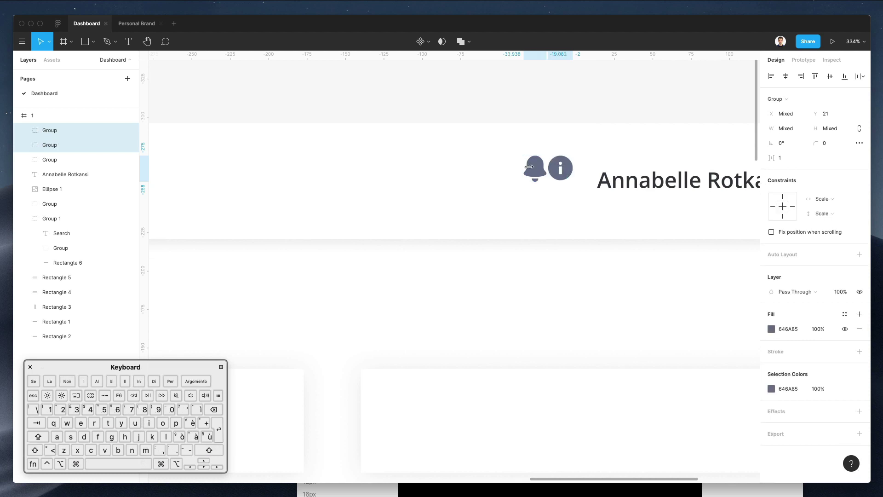
pyautogui.moveTo(524, 182); pyautogui.dragTo(504, 191)
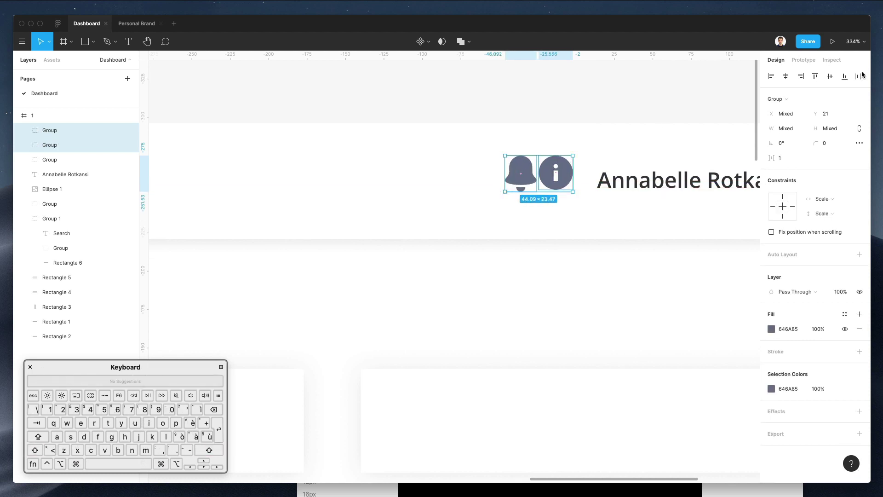
# Align the bell and info icons on their vertical centers and move the pair down to Y 24, level with the profile name
pyautogui.click(831, 77)
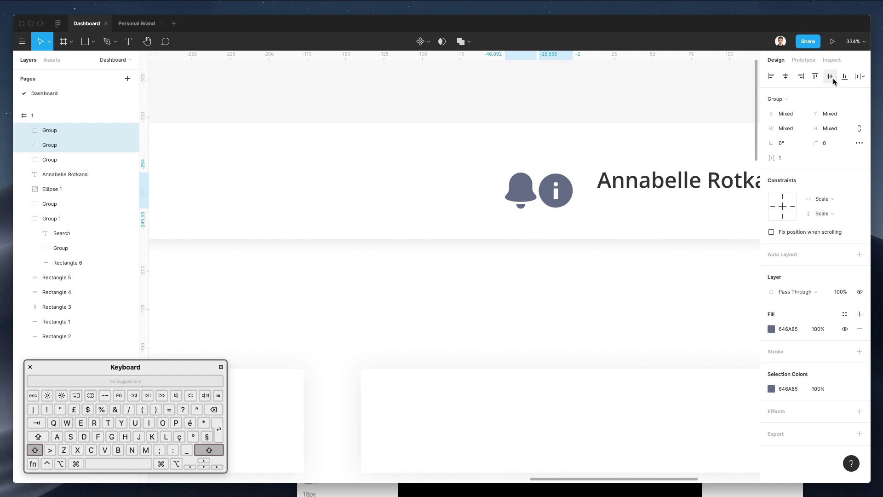
pyautogui.press('Down')
pyautogui.press('Down')
pyautogui.press('Down')
pyautogui.press('Down')
pyautogui.press('Up')
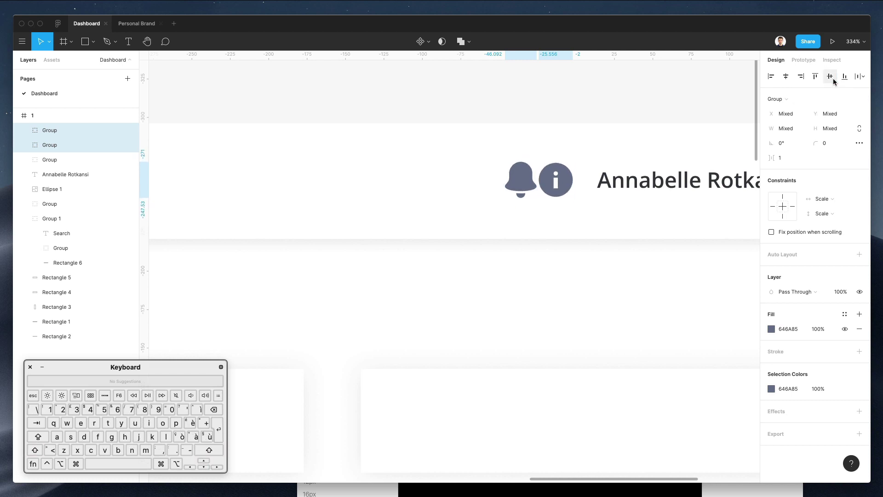
pyautogui.scroll(-5, 517, 137)
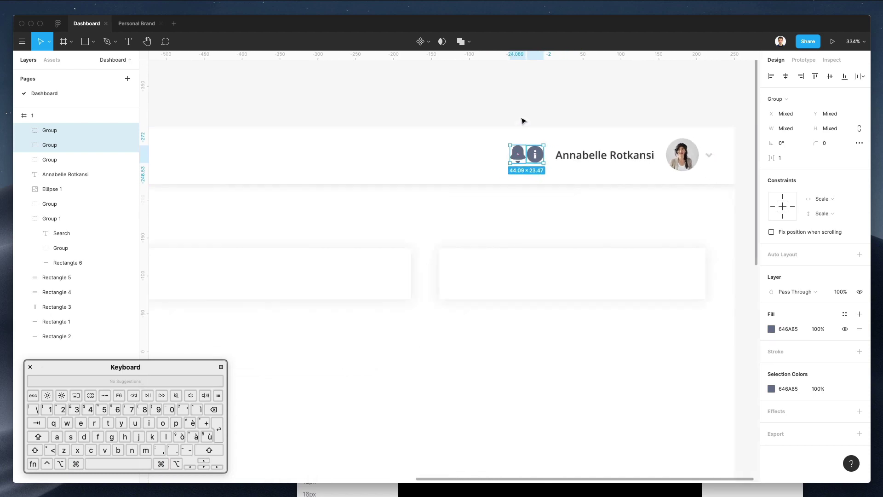
pyautogui.click(523, 121)
pyautogui.scroll(-5, 543, 155)
# Scale the info icon up to 23.47 × 23.47 px so it matches the bell icon's height
pyautogui.scroll(10, 543, 155)
pyautogui.click(532, 138)
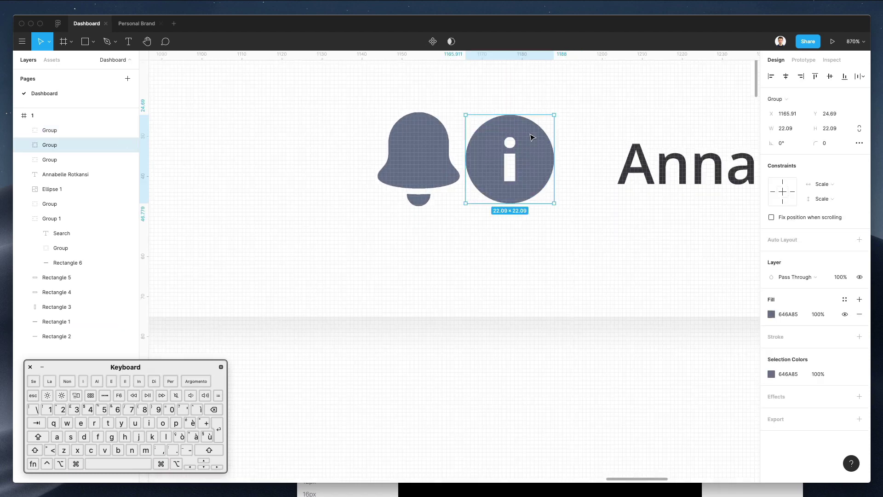
pyautogui.moveTo(527, 114); pyautogui.dragTo(527, 112)
pyautogui.scroll(5, 516, 137)
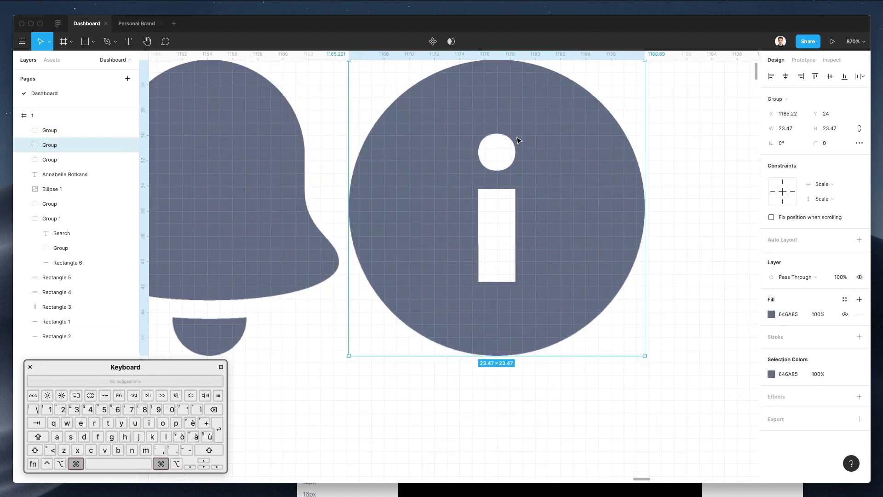
# Move the bell icon left, away from the info icon, and scale the pair down together to about 58 × 21 px
pyautogui.scroll(-8, 517, 140)
pyautogui.click(492, 142)
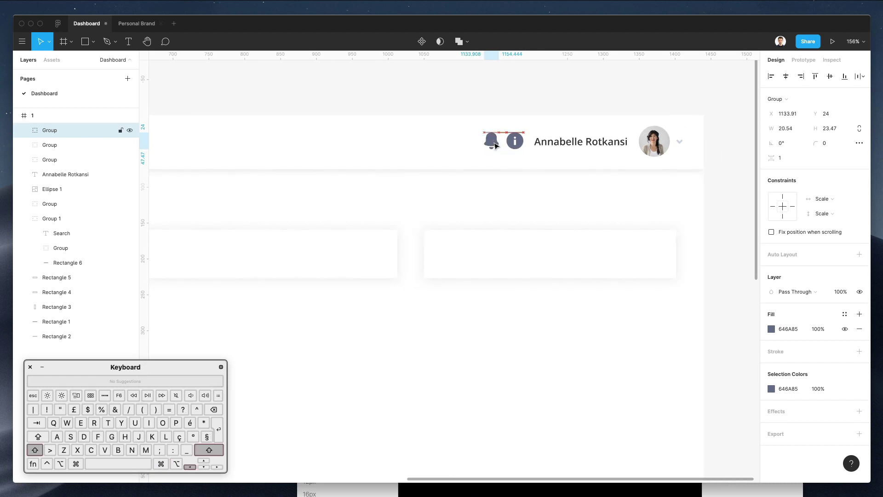
pyautogui.hotkey('shift', 'Left')
pyautogui.keyDown('shift'); pyautogui.click(516, 143); pyautogui.keyUp('shift')
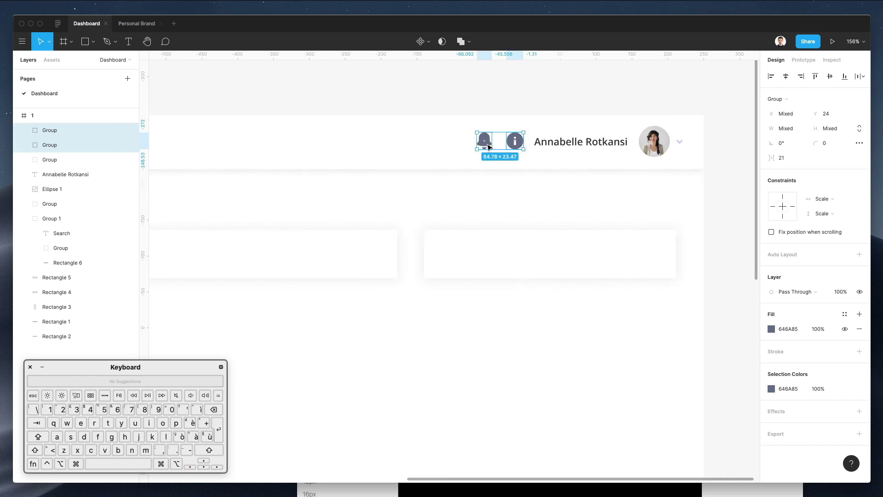
pyautogui.moveTo(477, 143); pyautogui.dragTo(481, 142)
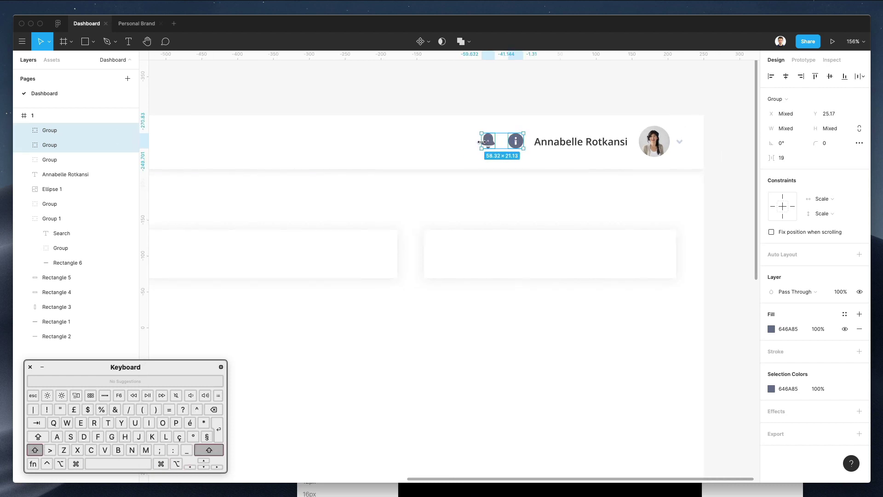
# Fill both header icons with the search icon's color D2D7E8, sampled from the search bar
pyautogui.hscroll(-10, 485, 145)
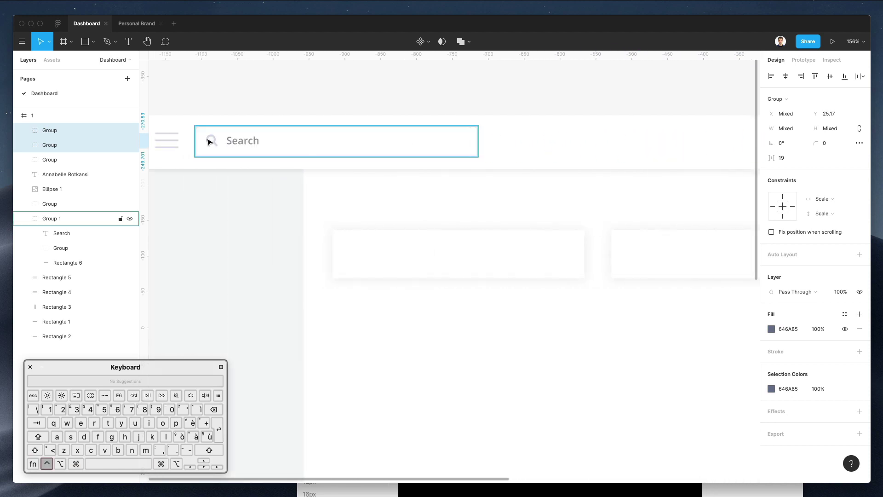
pyautogui.hotkey('ctrl', 'c')
pyautogui.click(210, 142)
pyautogui.hscroll(5, 420, 146)
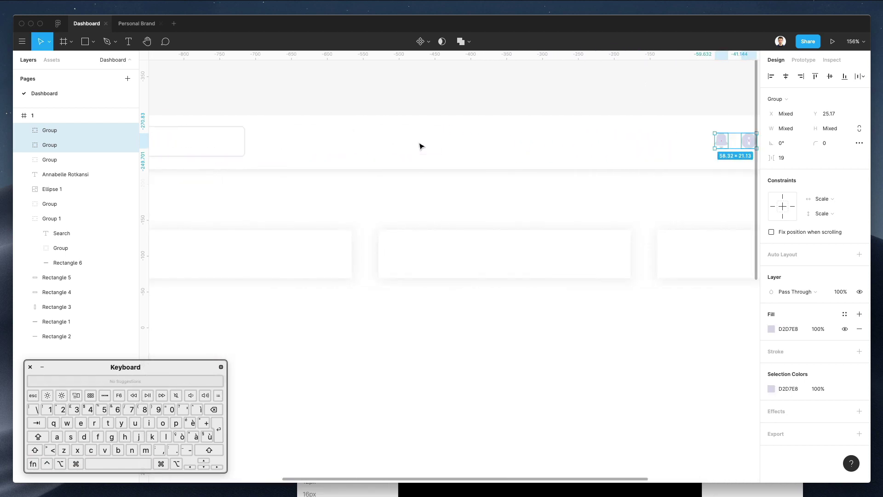
pyautogui.hscroll(5, 421, 146)
pyautogui.click(434, 115)
# Shift the bell and info icons together 11 px left for more space before the profile name
pyautogui.click(556, 140)
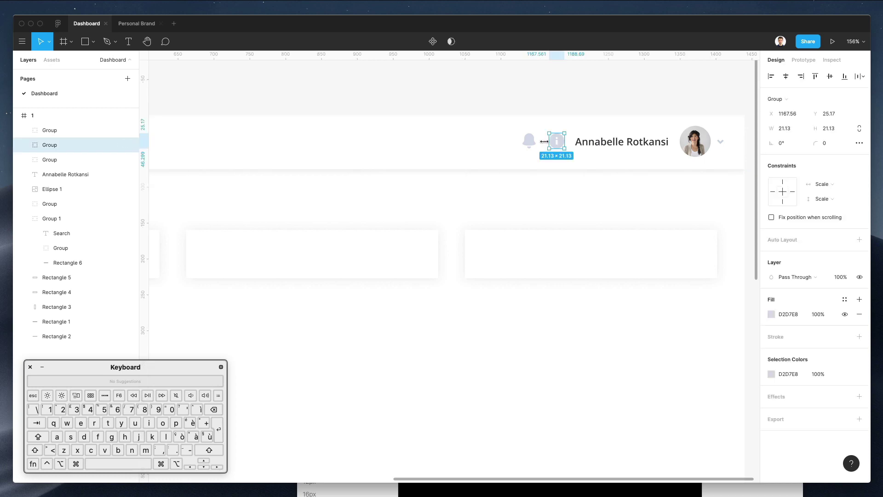
pyautogui.keyDown('shift'); pyautogui.click(530, 141); pyautogui.keyUp('shift')
pyautogui.hotkey('shift', 'Left')
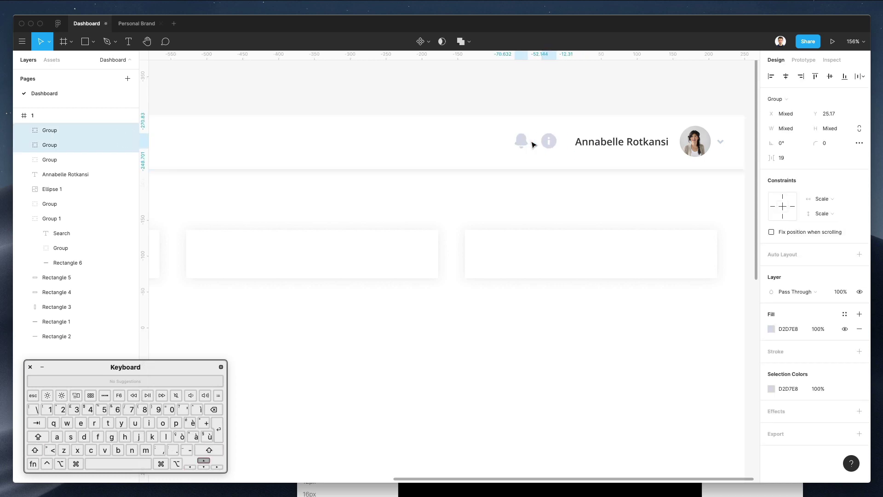
pyautogui.click(573, 108)
pyautogui.scroll(3, 574, 108)
pyautogui.scroll(-6, 573, 107)
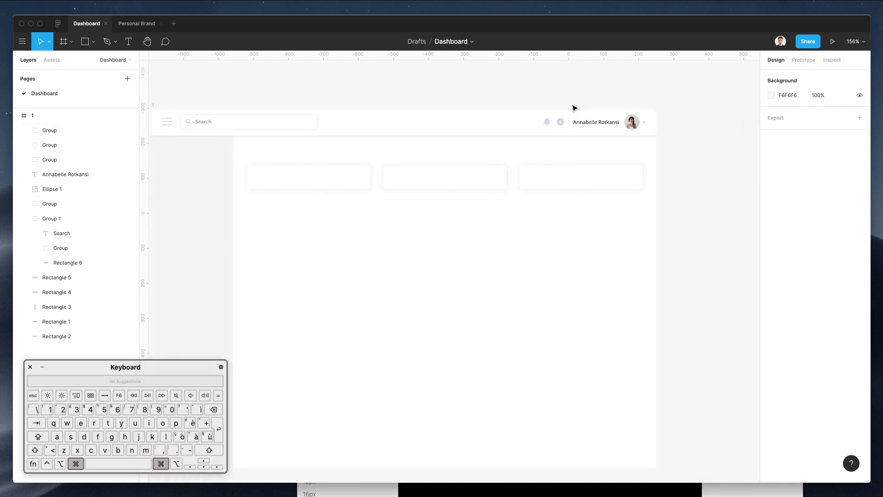
pyautogui.hscroll(-1, 574, 108)
pyautogui.hscroll(-1, 575, 108)
pyautogui.scroll(-1, 575, 108)
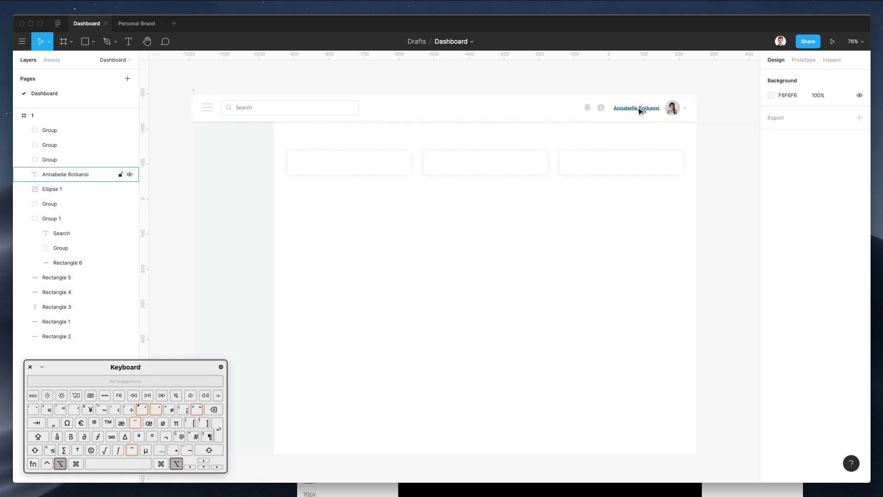
# Duplicate the profile name text above the first card at X 272.76, Y 107.9, and change its wording to "UI/UX Project"
pyautogui.moveTo(637, 108); pyautogui.dragTo(310, 139)
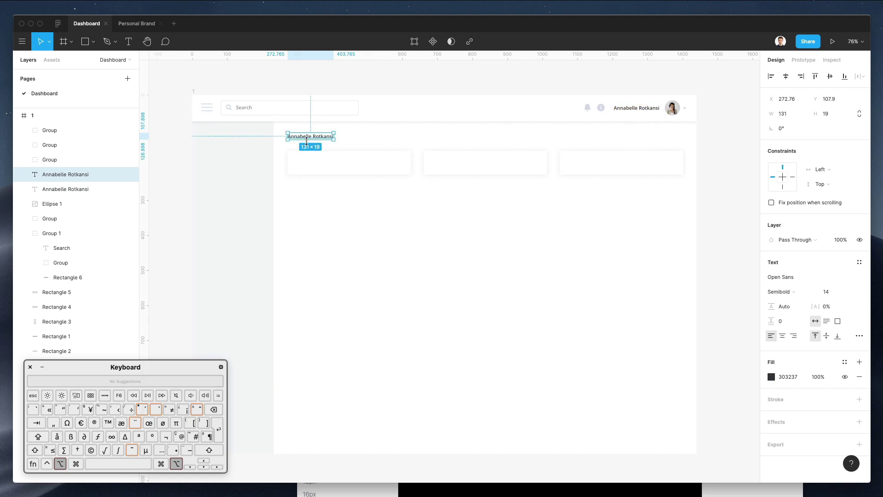
pyautogui.doubleClick(307, 138)
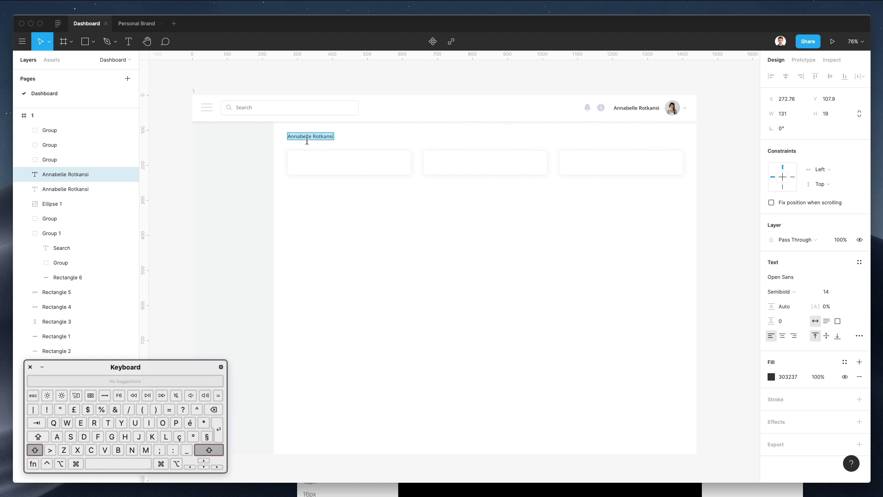
pyautogui.write('UI/UX Project')
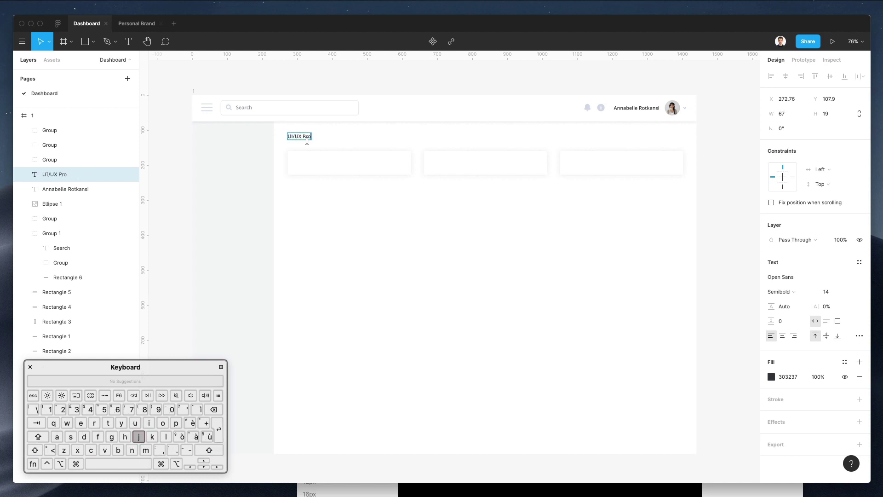
pyautogui.click(383, 141)
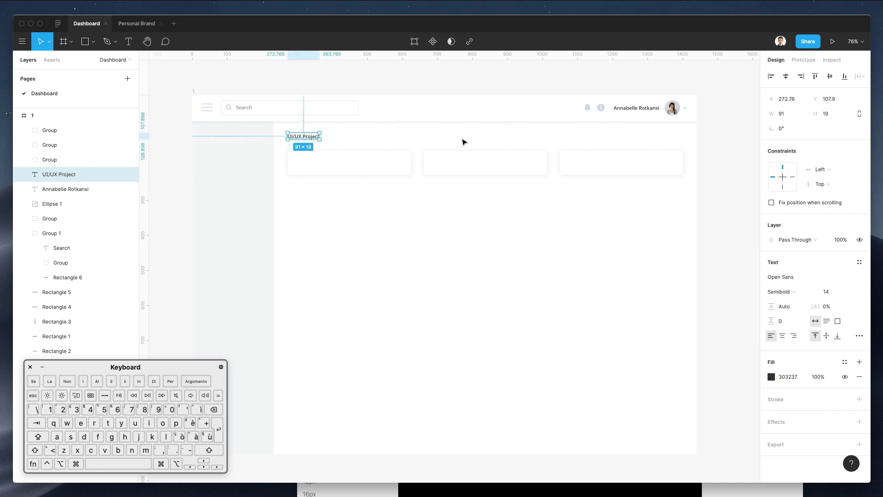
# Duplicate the "UI/UX Project" text as a second label at Y 150.67 and move the three cards down 40 px
pyautogui.moveTo(300, 134)
pyautogui.mouseDown()
pyautogui.moveTo(304, 158)
pyautogui.moveTo(301, 146)
pyautogui.mouseUp()
pyautogui.moveTo(306, 191); pyautogui.dragTo(619, 165)
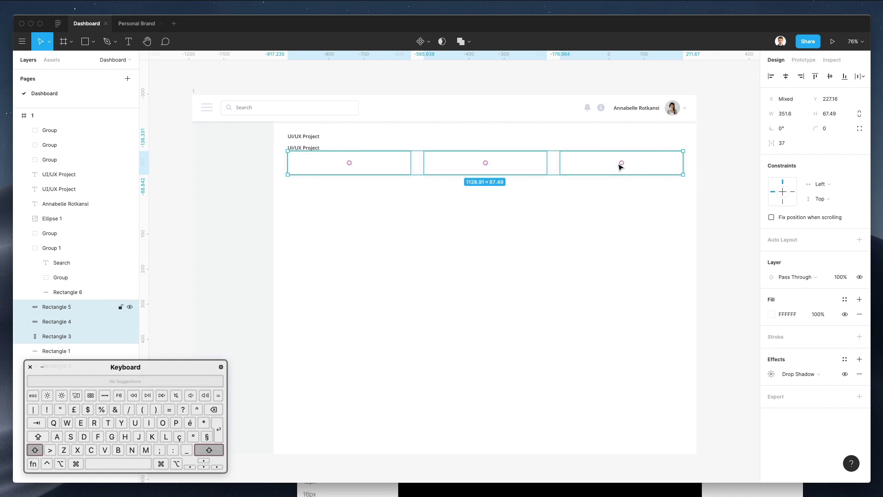
pyautogui.hotkey('shift', 'Down')
pyautogui.hotkey('shift', 'Down')
pyautogui.hotkey('shift', 'Down')
pyautogui.hotkey('shift', 'Down')
pyautogui.click(418, 136)
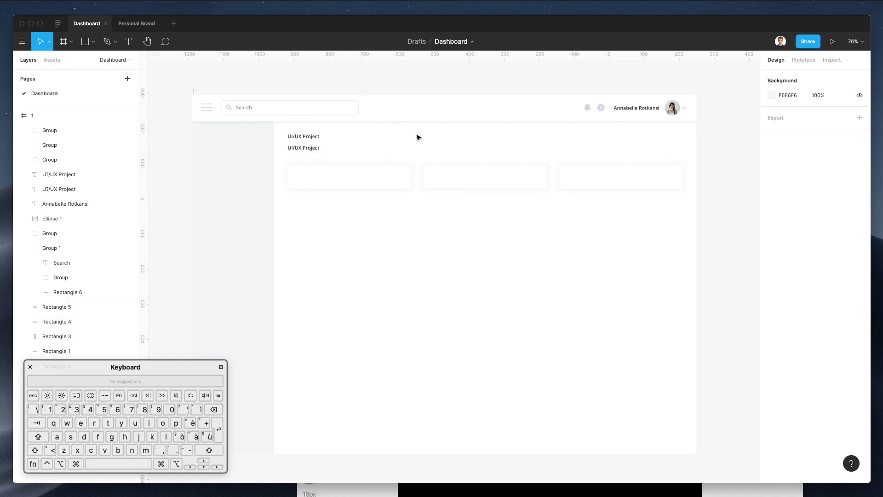
pyautogui.click(292, 148)
pyautogui.hotkey('shift', 'Down')
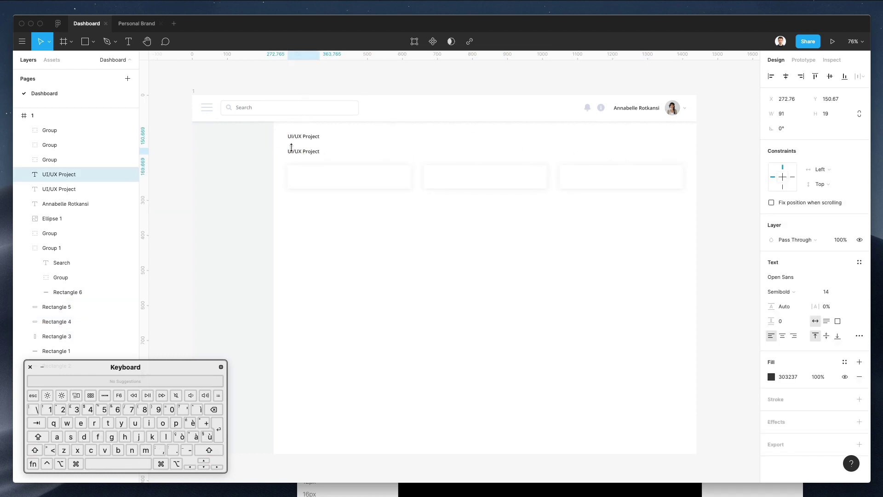
# Set the font size of the upper "UI/UX Project" text to 34 as a heading
pyautogui.click(311, 137)
pyautogui.click(838, 292)
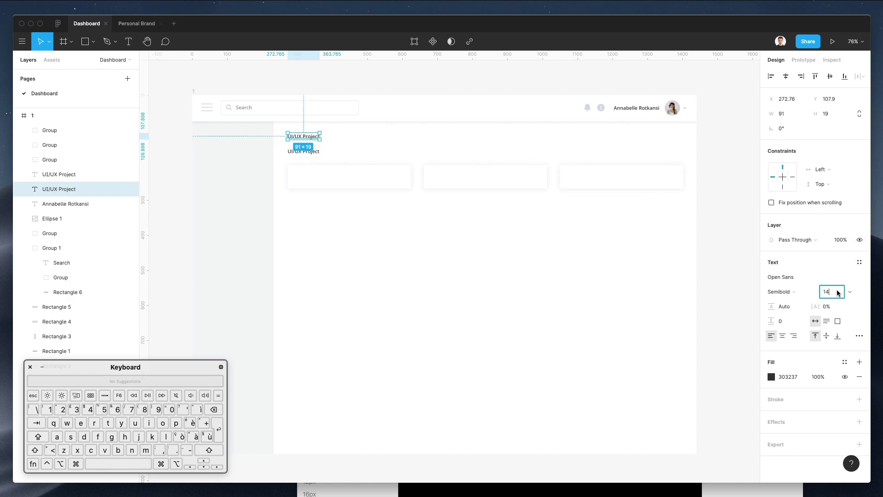
pyautogui.hotkey('shift', 'Up')
pyautogui.hotkey('shift', 'Up')
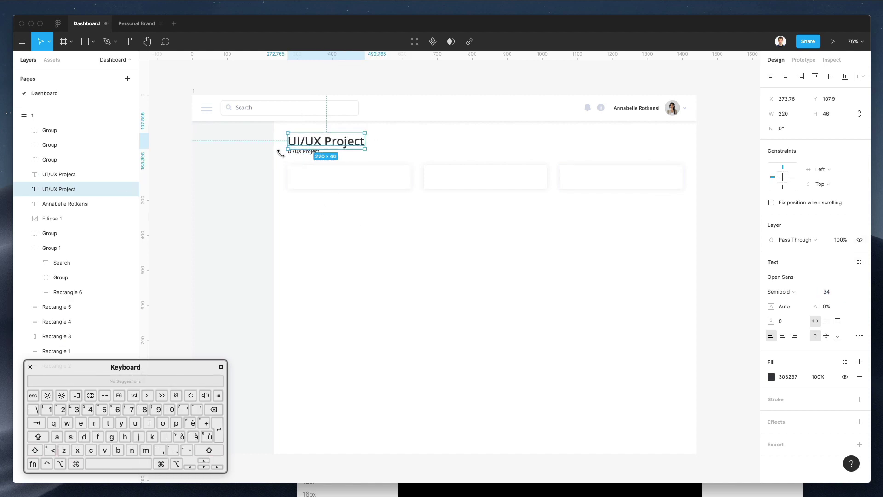
# Move the small "UI/UX Project" label and the three cards down 40 px together, bringing the label to Y 190.67
pyautogui.moveTo(281, 154); pyautogui.dragTo(692, 236)
pyautogui.hotkey('shift', 'Down')
pyautogui.hotkey('shift', 'Down')
pyautogui.hotkey('shift', 'Down')
pyautogui.hotkey('shift', 'Down')
pyautogui.hotkey('shift', 'Down')
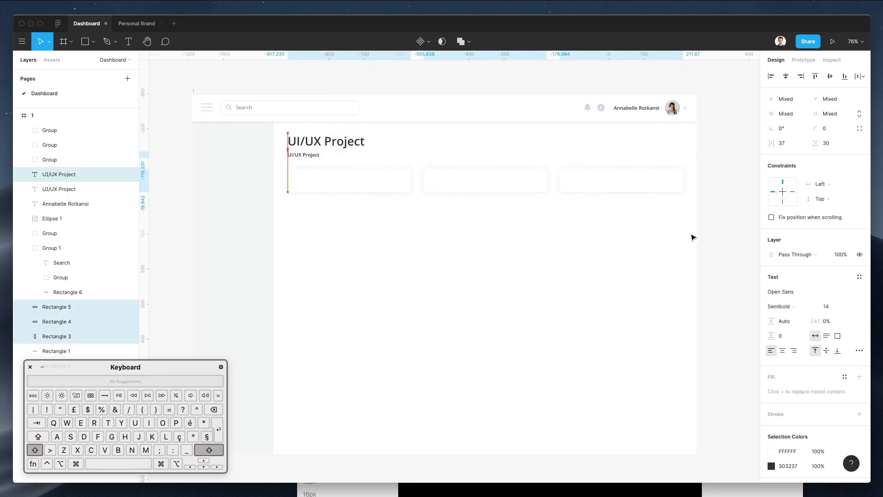
pyautogui.hotkey('shift', 'Up')
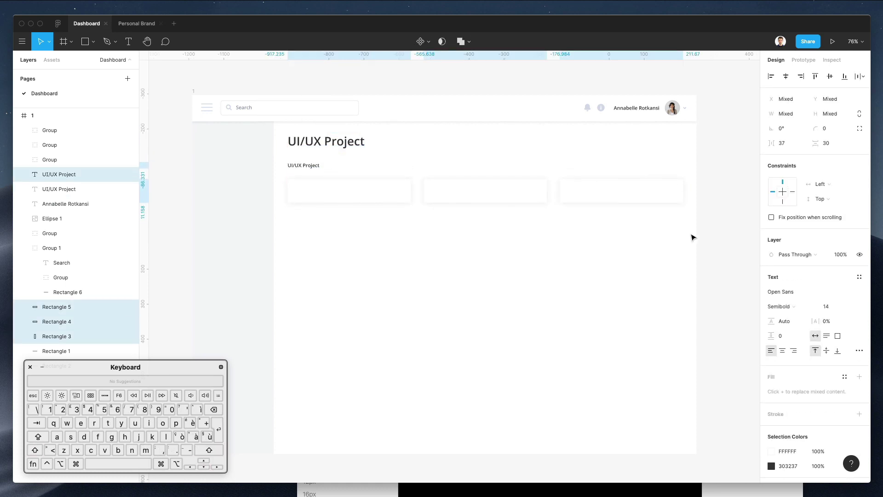
# Lower the large "UI/UX Project" heading 5 px to Y 112.9 and set its font weight to Bold
pyautogui.click(310, 136)
pyautogui.press('Down')
pyautogui.press('Down')
pyautogui.press('Down')
pyautogui.press('Down')
pyautogui.press('Down')
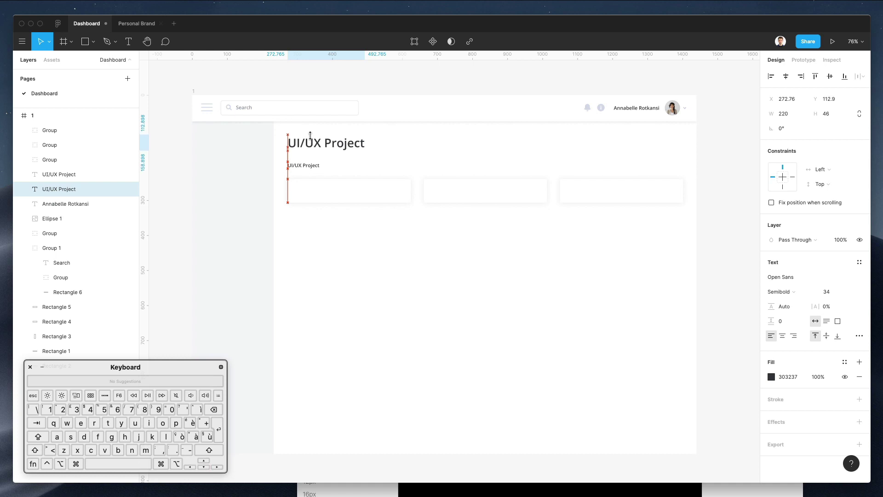
pyautogui.click(774, 291)
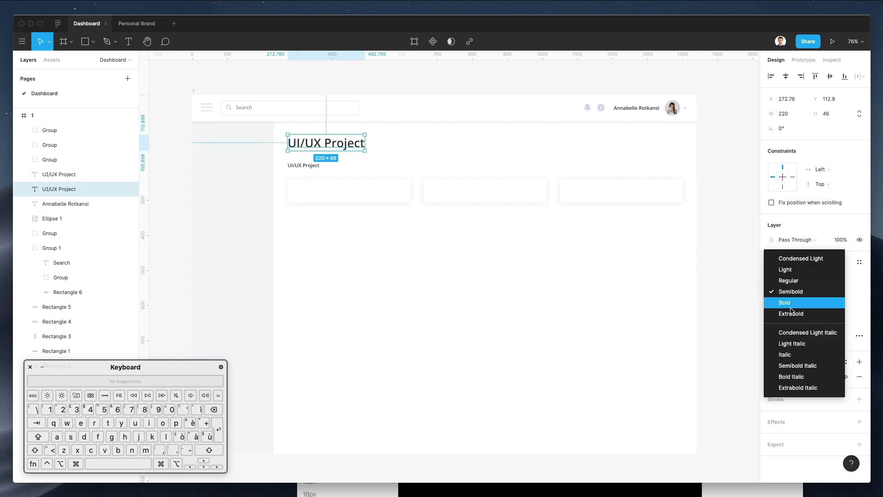
pyautogui.click(774, 301)
pyautogui.click(433, 144)
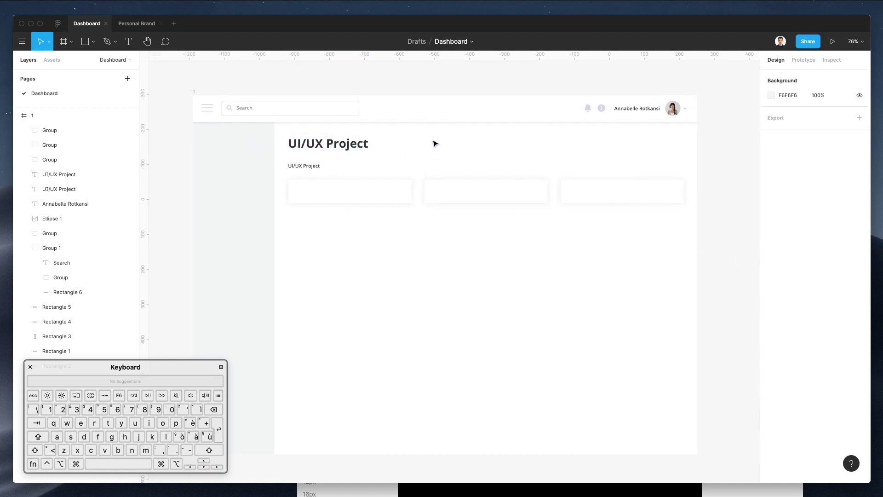
# Shorten the large heading's text to "UX Project"
pyautogui.hscroll(-1, 433, 143)
pyautogui.doubleClick(327, 142)
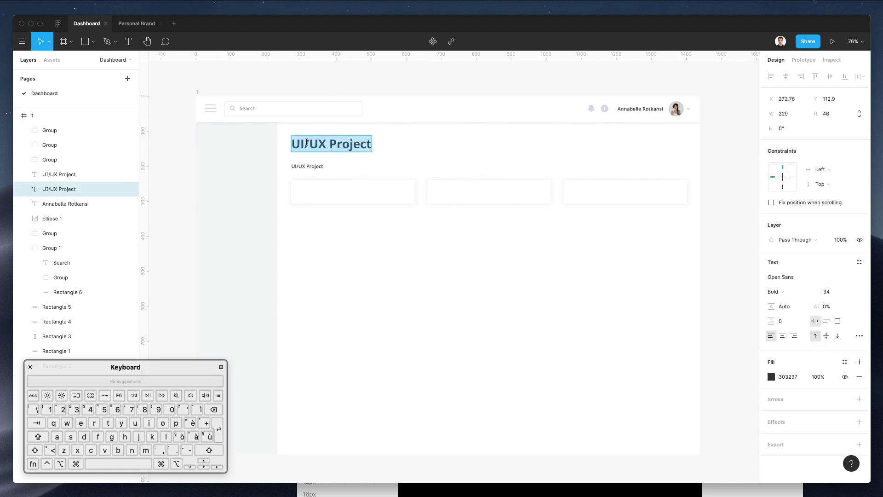
pyautogui.moveTo(307, 142); pyautogui.dragTo(267, 142)
pyautogui.press('BackSpace')
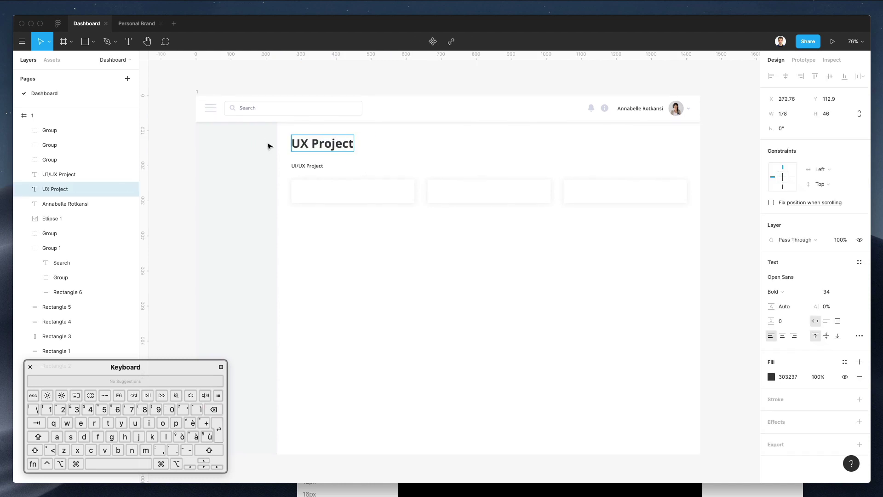
pyautogui.click(525, 174)
pyautogui.click(513, 156)
# Move the small "UI/UX Project" label above the first card down to Y 194.67
pyautogui.click(315, 167)
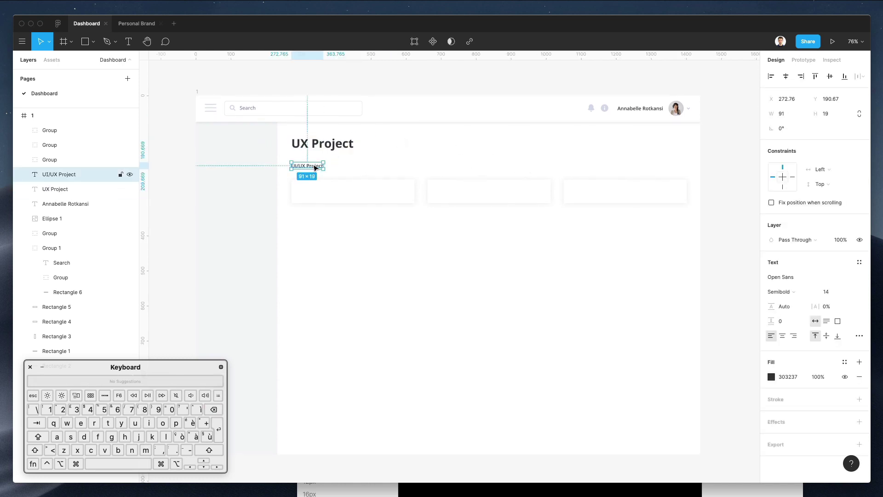
pyautogui.press('Down')
pyautogui.press('Down')
pyautogui.press('Down')
pyautogui.press('Down')
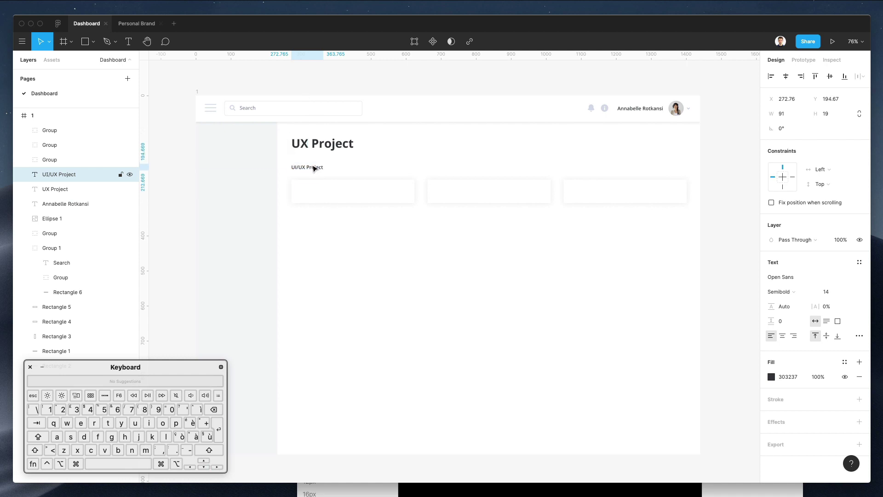
# Duplicate the small "UI/UX Project" label into the first card at X 330.54, Y 261.41, and select the original label
pyautogui.moveTo(314, 169); pyautogui.dragTo(334, 190)
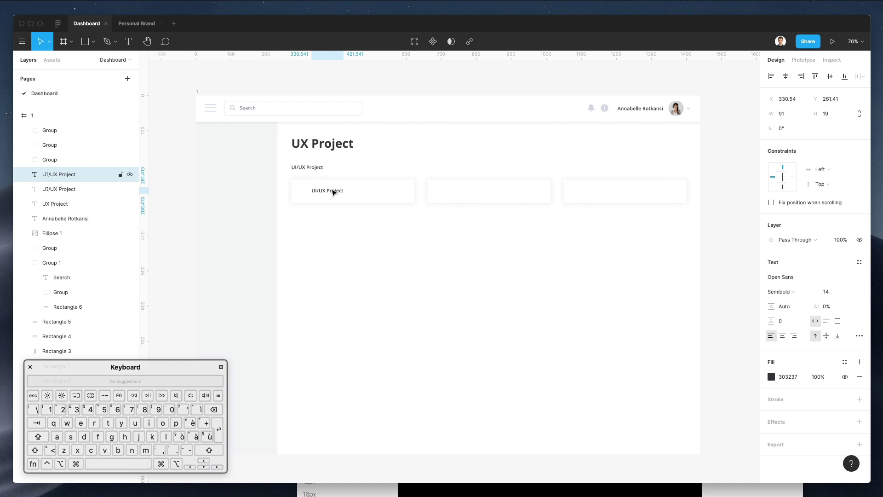
pyautogui.click(377, 166)
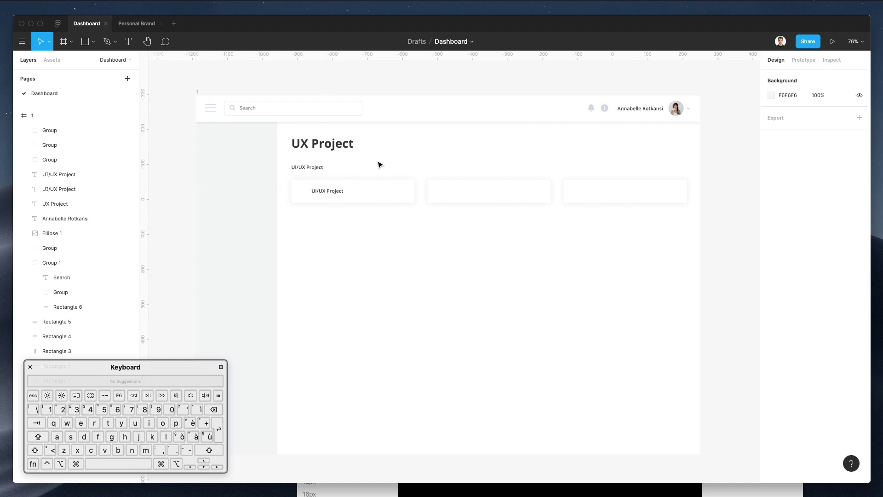
pyautogui.click(308, 167)
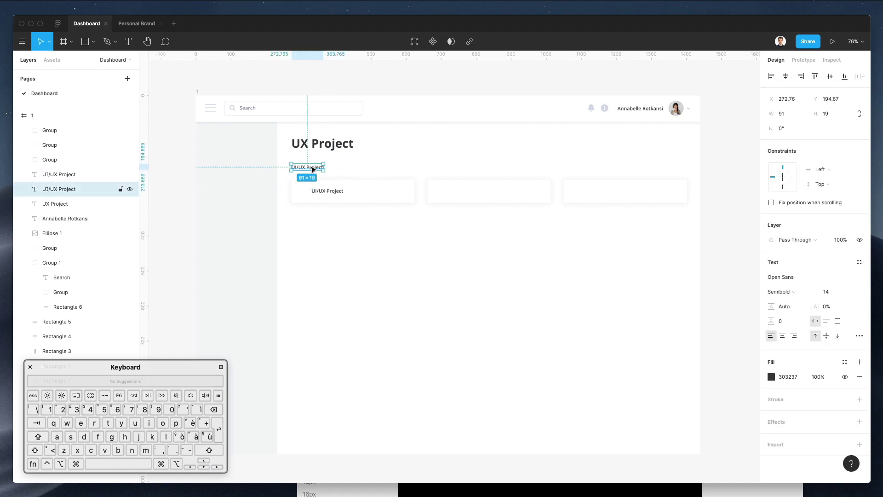
# Replace the text of the small label above the first card with "Brainstorming"
pyautogui.doubleClick(311, 167)
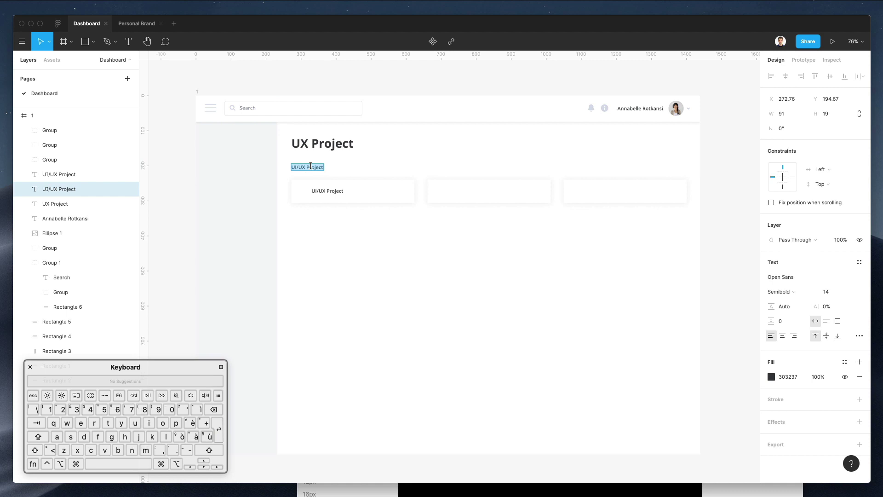
pyautogui.press('shift')
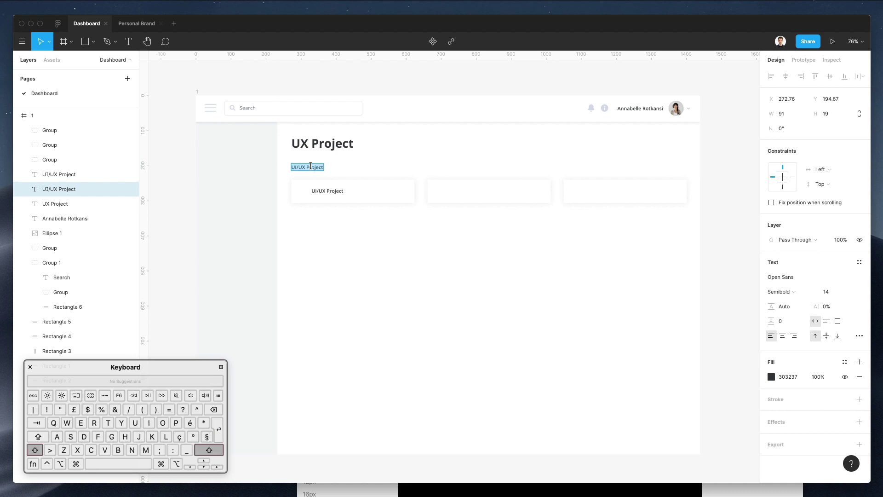
pyautogui.write('Brainstorming')
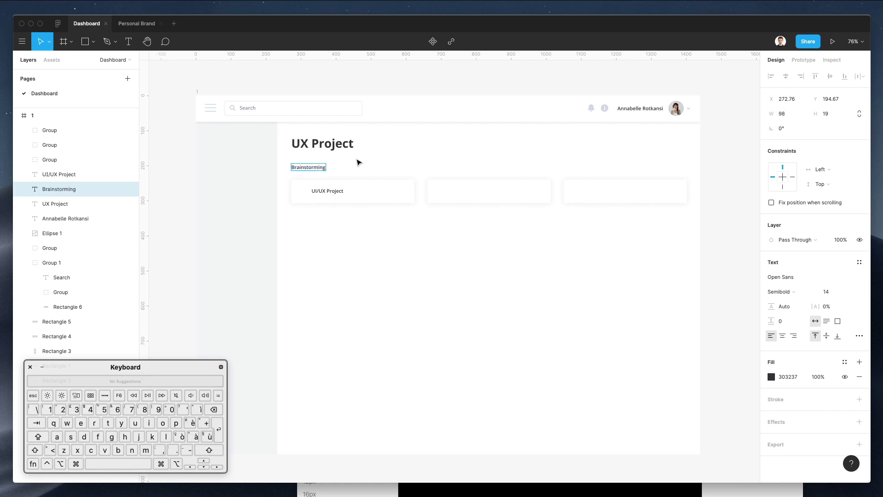
pyautogui.press('Escape')
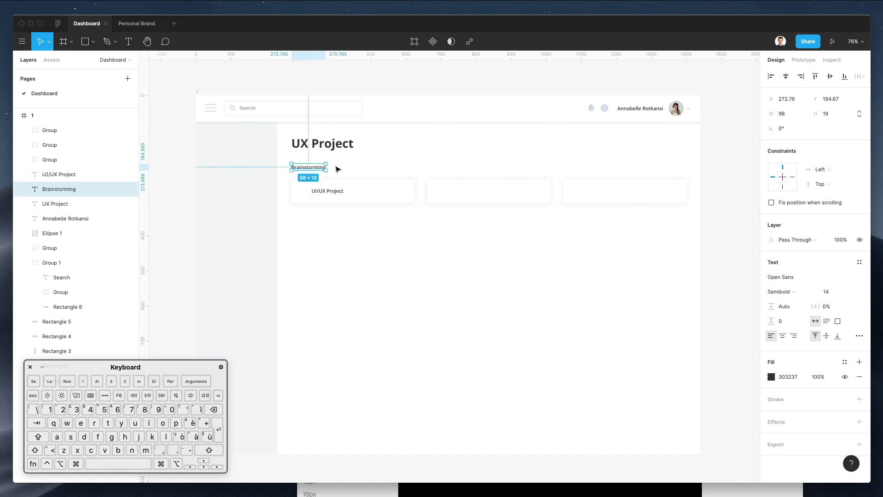
# Set the "Brainstorming" label's font size to 17
pyautogui.click(833, 292)
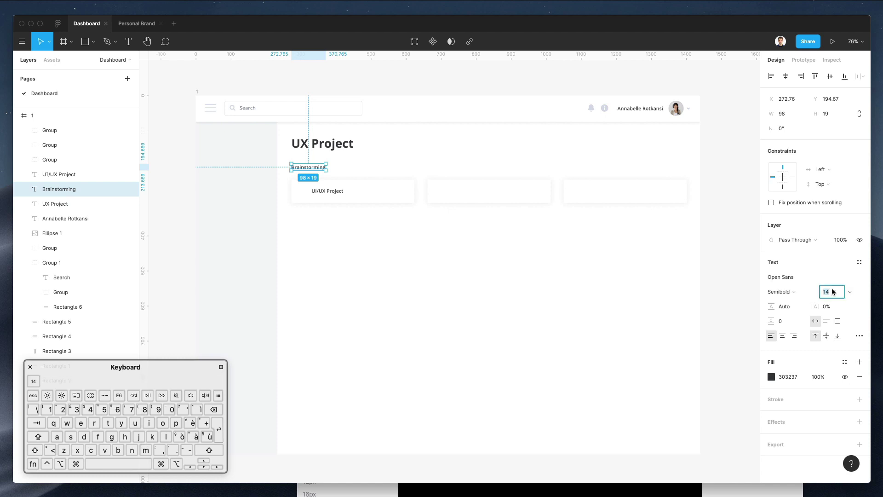
pyautogui.press('Up')
pyautogui.press('Up')
pyautogui.press('Up')
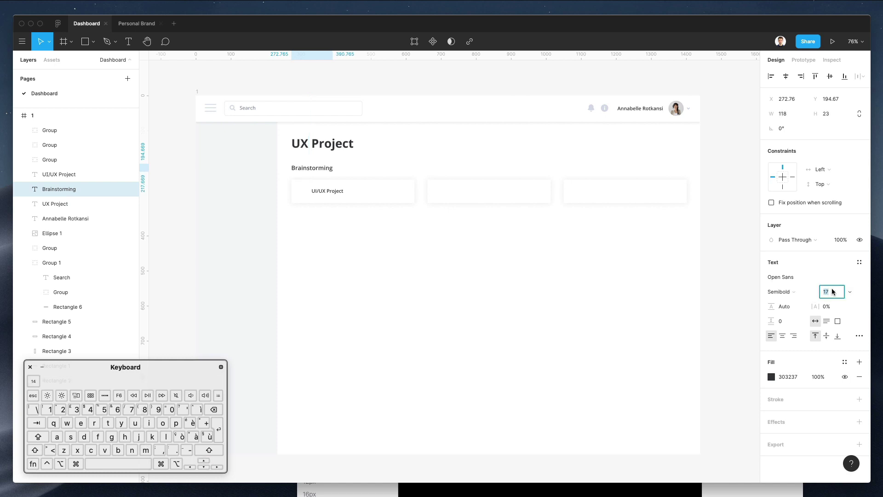
pyautogui.press('Return')
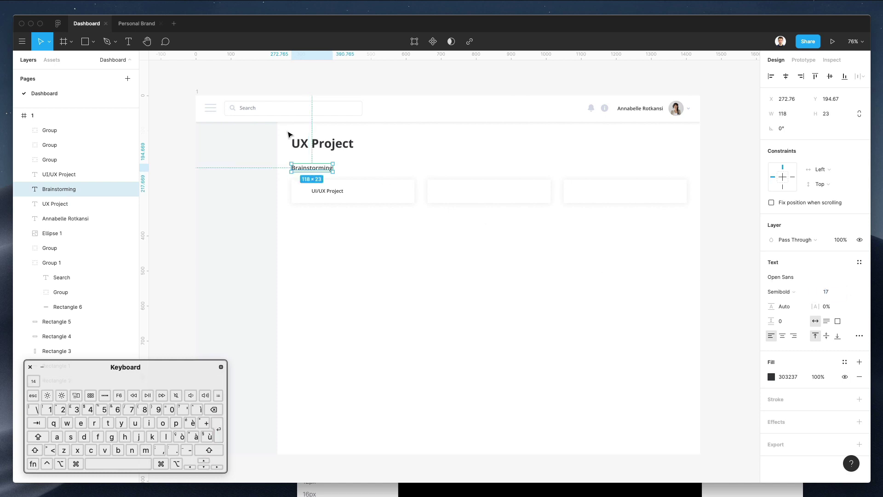
# Insert a brain emoji at the start of the "Brainstorming" label's text
pyautogui.doubleClick(314, 172)
pyautogui.press('Up')
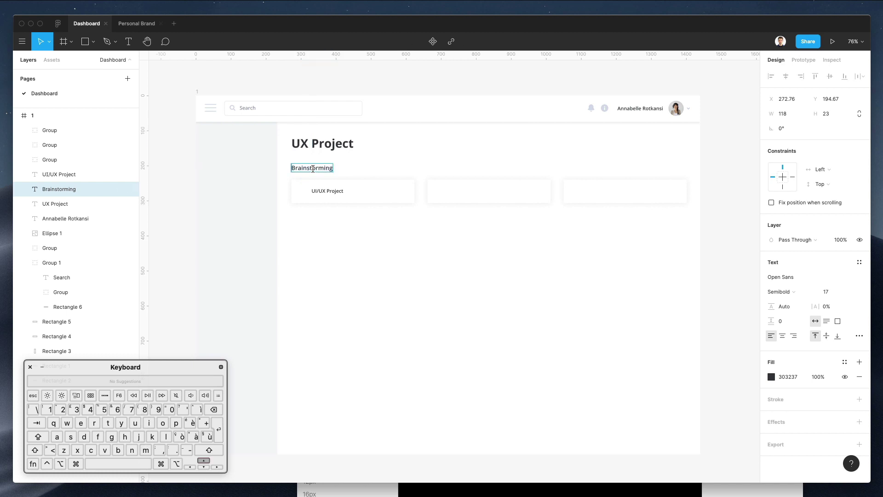
pyautogui.press('ctrl+super+space')
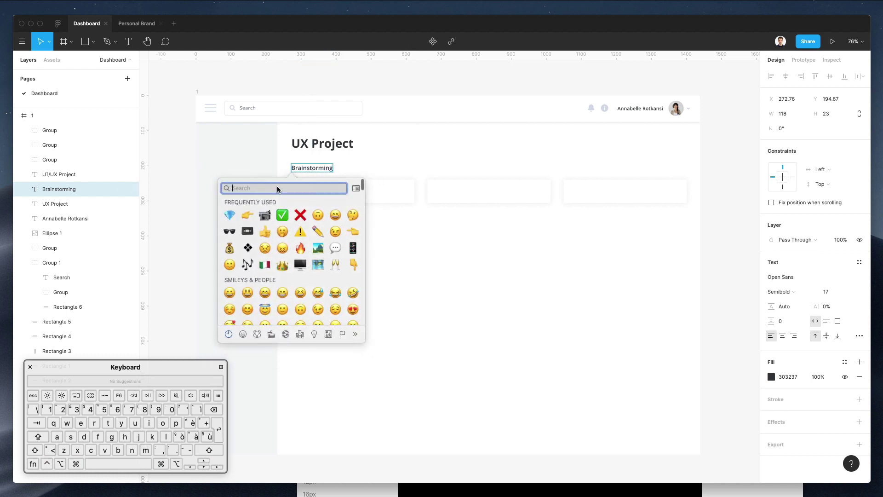
pyautogui.write('brain')
pyautogui.click(229, 204)
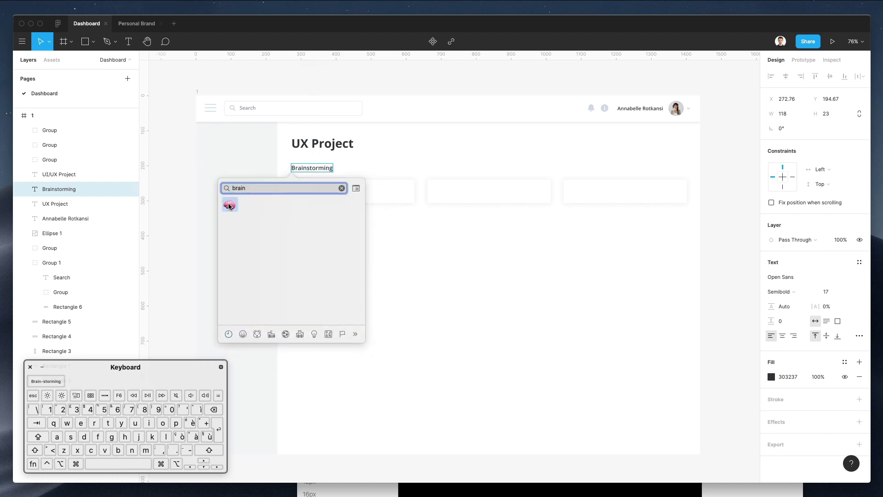
pyautogui.click(355, 170)
pyautogui.scroll(-2, 349, 168)
pyautogui.scroll(8, 348, 167)
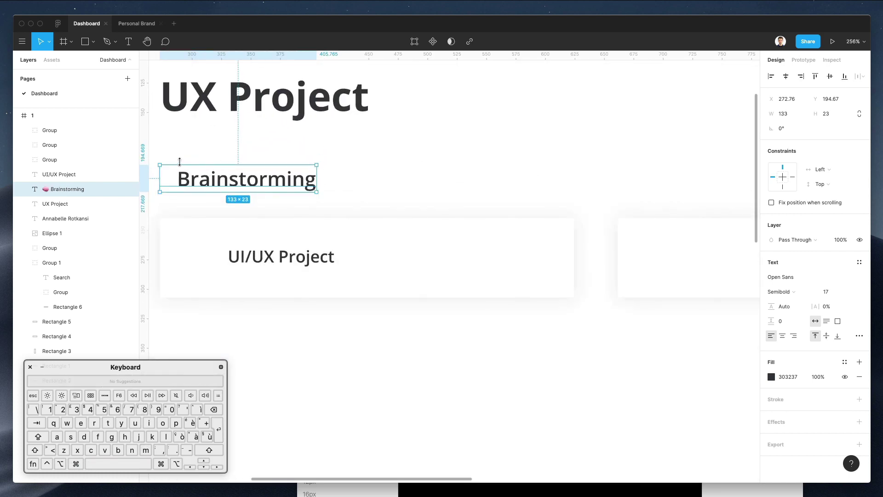
# Delete the emoji from the "Brainstorming" label and insert the brain emoji again at the start of the text
pyautogui.doubleClick(191, 181)
pyautogui.click(173, 178)
pyautogui.press('BackSpace')
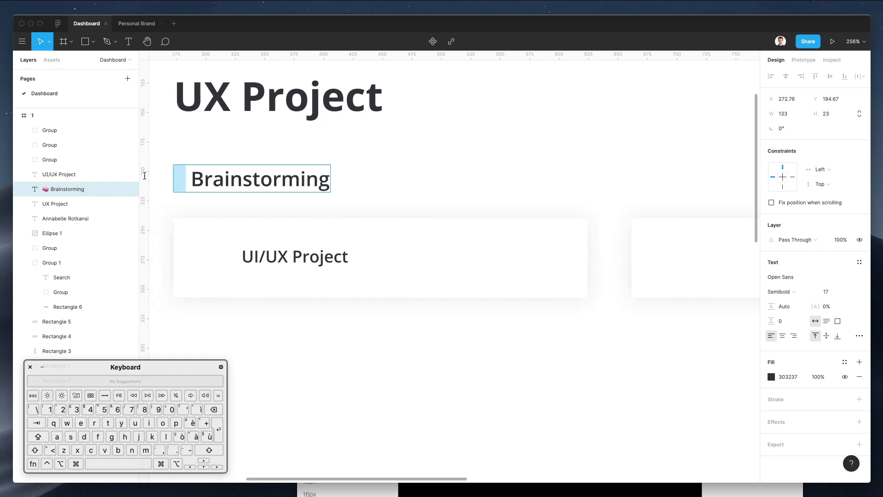
pyautogui.press('ctrl+super+space')
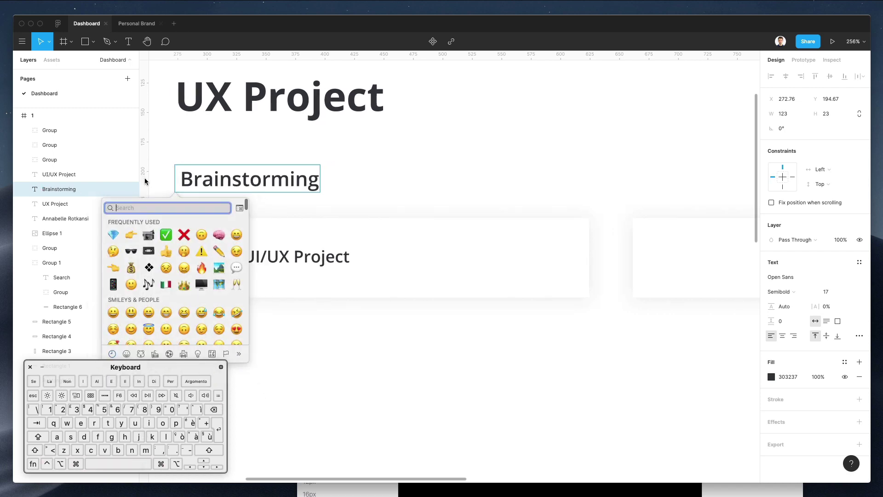
pyautogui.click(219, 235)
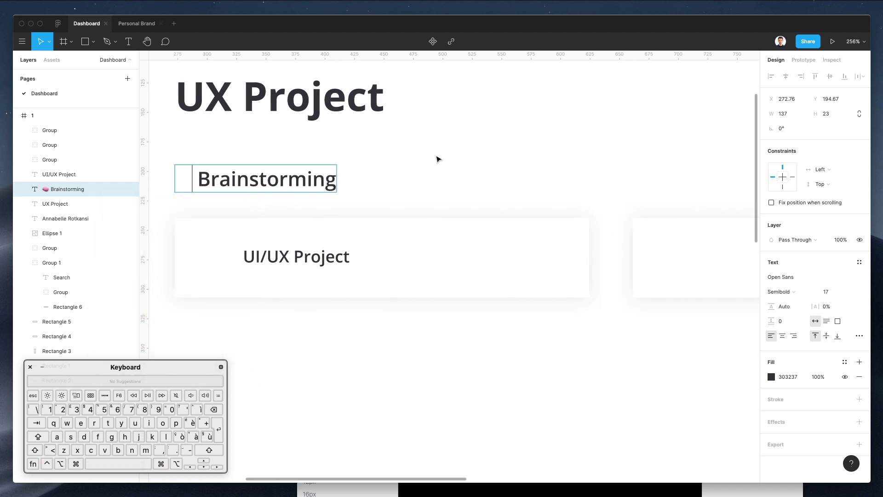
# Remove the extra space between the brain emoji and the word "Brainstorming"
pyautogui.scroll(1, 438, 160)
pyautogui.press('BackSpace')
pyautogui.press('Right')
pyautogui.hotkey('shift', 'Left')
pyautogui.hotkey('shift', 'Left')
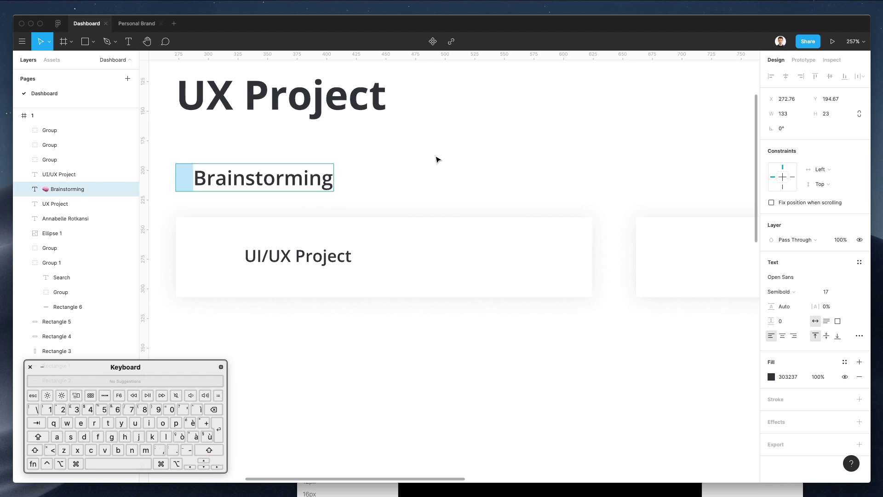
pyautogui.press('Escape')
pyautogui.scroll(4, 438, 160)
pyautogui.scroll(-8, 438, 159)
pyautogui.scroll(-2, 438, 159)
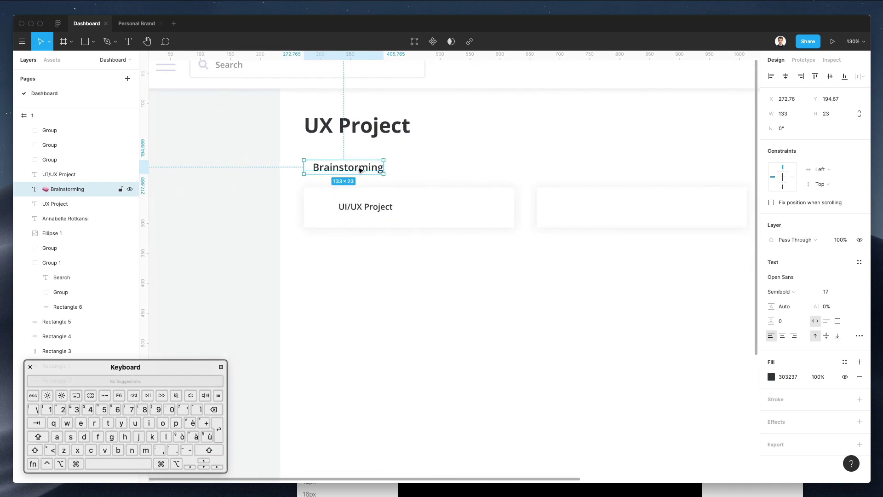
# Delete the emoji and its space so the label reads only "Brainstorming"
pyautogui.doubleClick(360, 169)
pyautogui.moveTo(314, 166); pyautogui.dragTo(290, 166)
pyautogui.press('BackSpace')
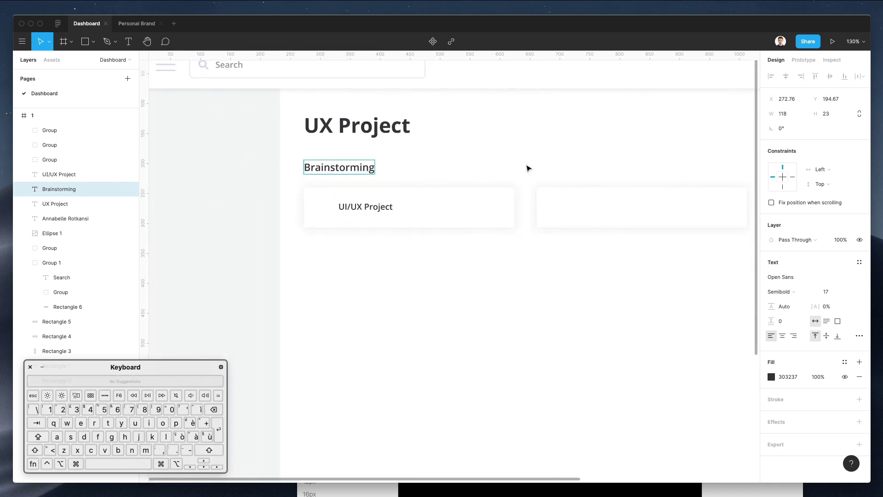
pyautogui.press('Escape')
# Duplicate the "Brainstorming" label above the second card at X 661.42 and above the third card at X 1050.07
pyautogui.scroll(-3, 359, 167)
pyautogui.scroll(-3, 359, 167)
pyautogui.click(359, 167)
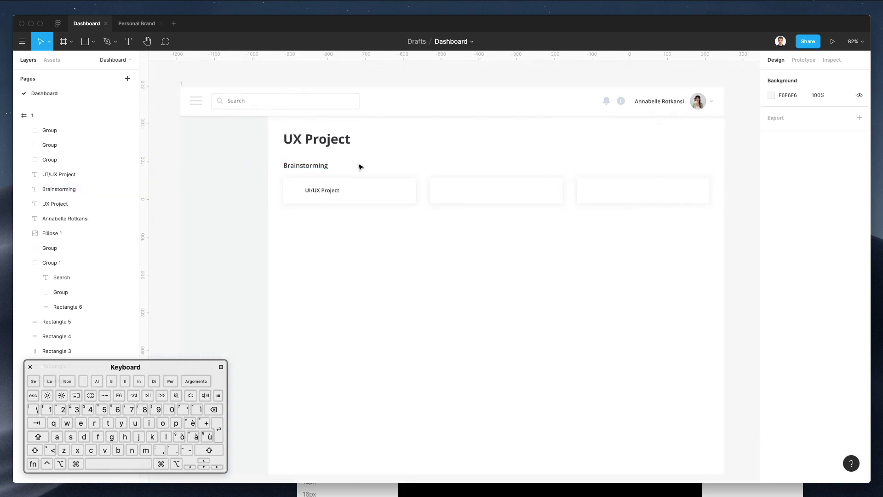
pyautogui.moveTo(297, 168); pyautogui.dragTo(443, 168)
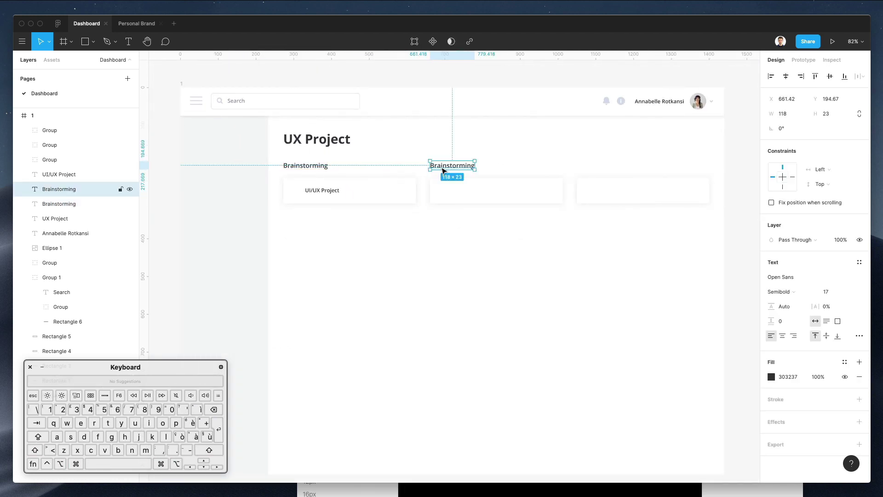
pyautogui.press('super+d')
# Change the label above the second card to "Meeting" and the one above the third card to "Analytics"
pyautogui.doubleClick(442, 168)
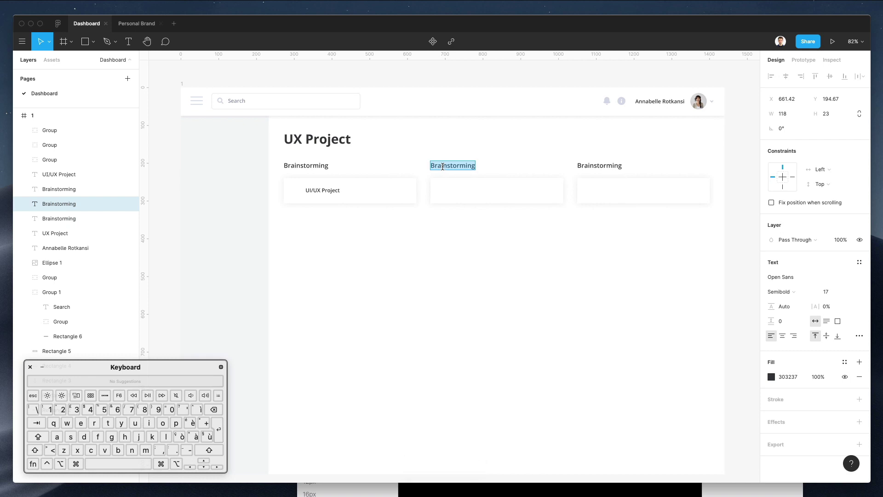
pyautogui.press('shift')
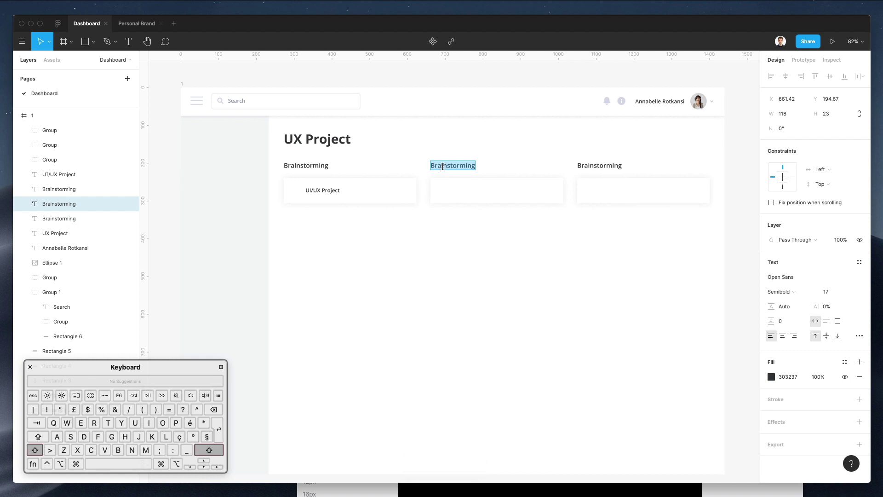
pyautogui.write('Meeting')
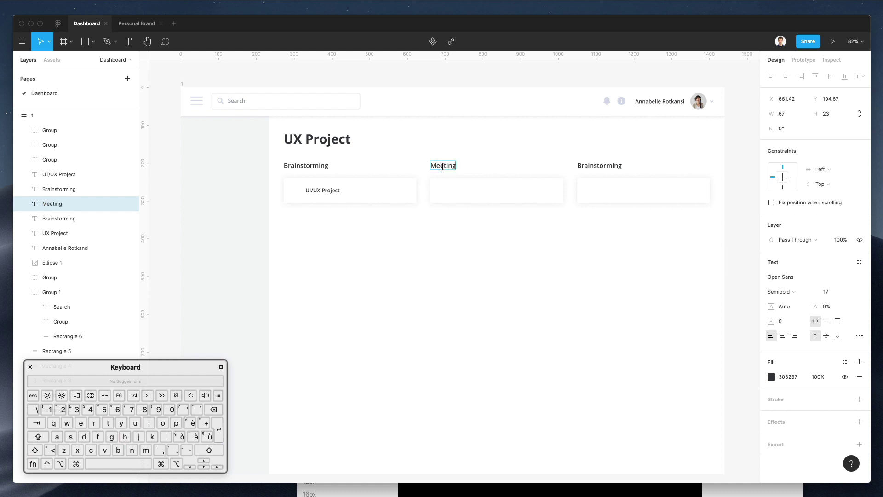
pyautogui.press('Escape')
pyautogui.doubleClick(593, 166)
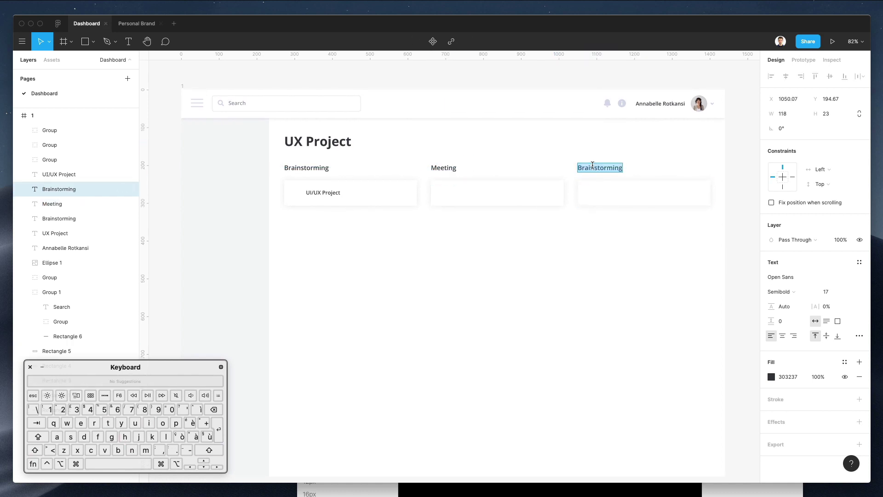
pyautogui.write('Analytics')
pyautogui.click(567, 145)
pyautogui.hscroll(1, 567, 145)
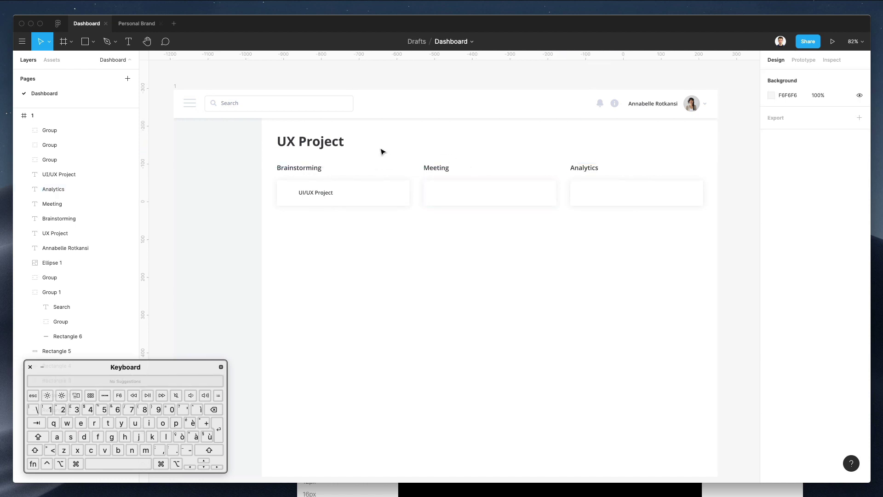
# Set the font size of the "UI/UX Project" text in the first card to 15 and nudge it up to Y 261.41
pyautogui.hscroll(1, 326, 192)
pyautogui.click(324, 193)
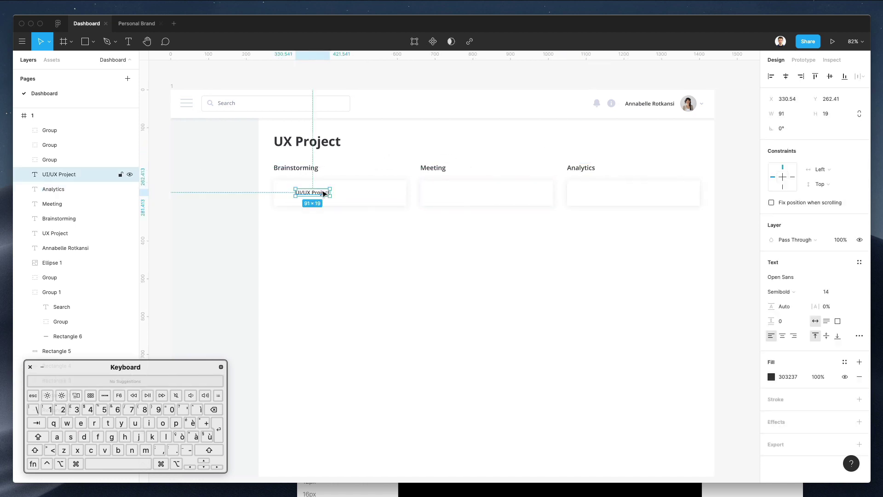
pyautogui.click(833, 291)
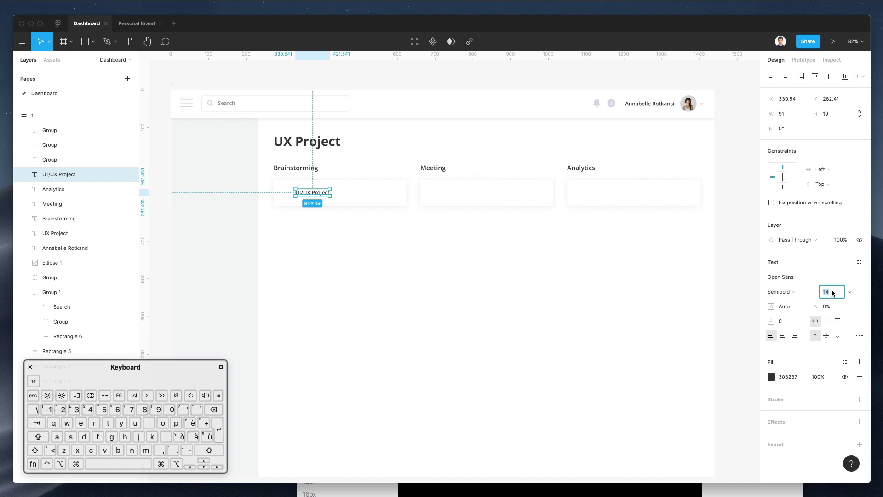
pyautogui.press('Up')
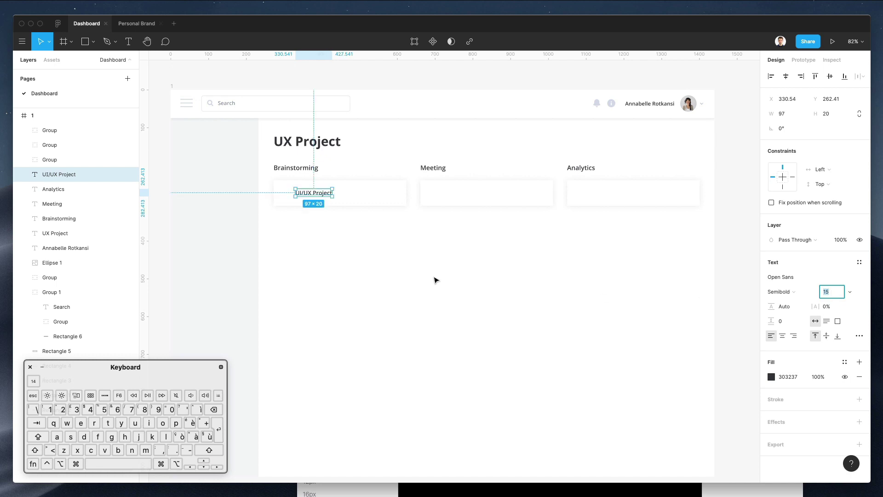
pyautogui.click(322, 195)
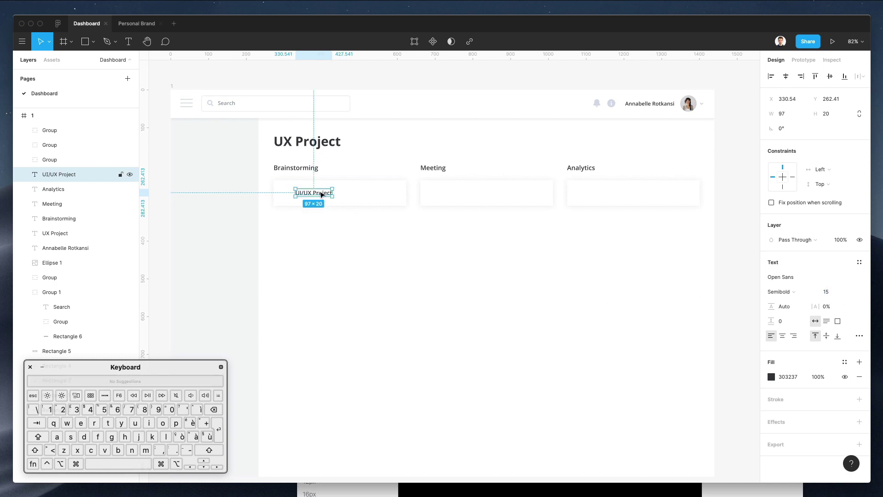
pyautogui.press('Up')
pyautogui.scroll(5, 322, 195)
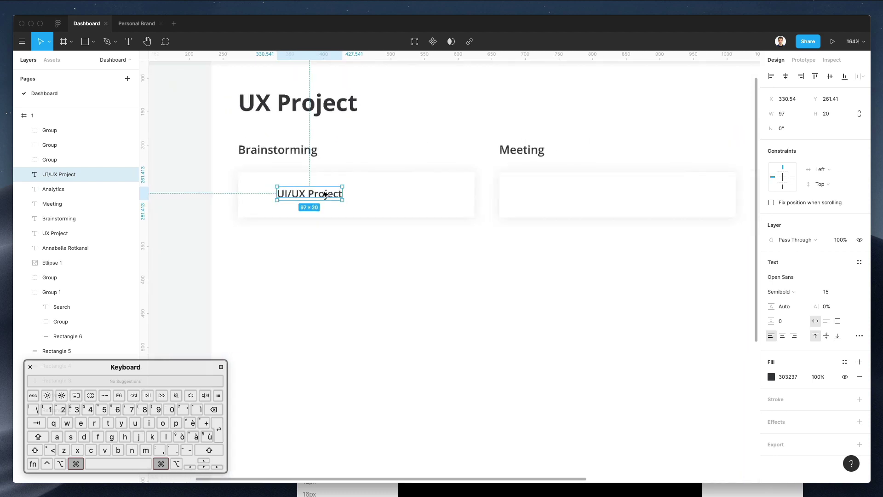
# Round the corners of all three content cards with a radius of 6
pyautogui.moveTo(420, 229); pyautogui.dragTo(713, 206)
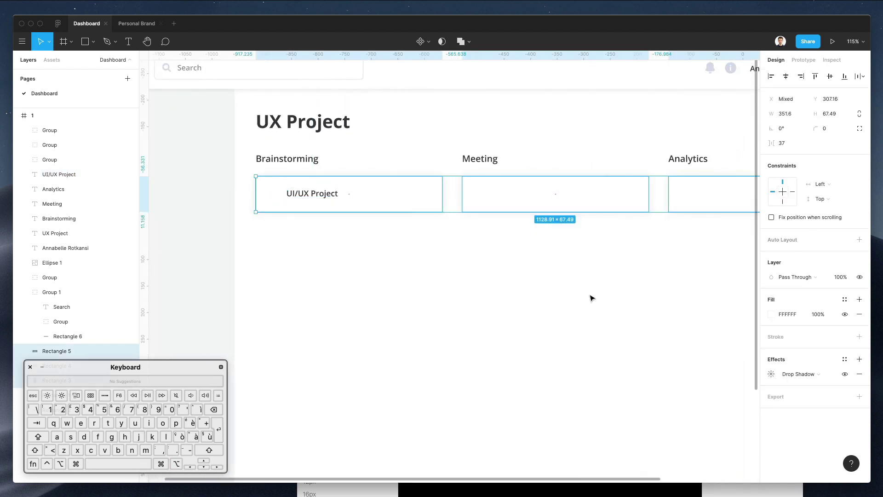
pyautogui.hscroll(-4, 583, 295)
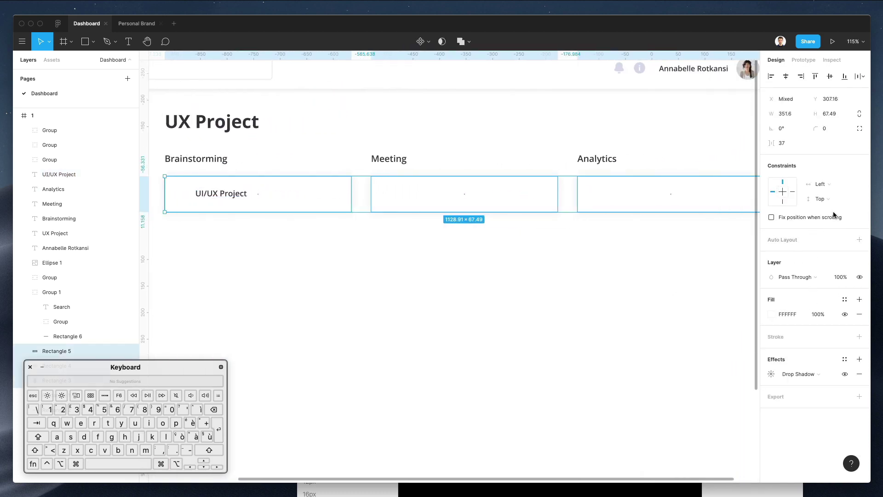
pyautogui.click(835, 132)
pyautogui.write('3')
pyautogui.press('Return')
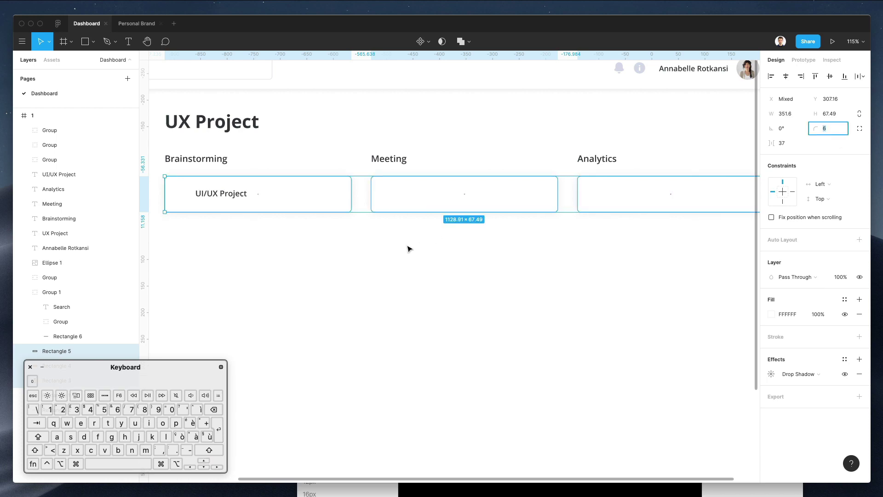
# Select the first card's rectangle under "Brainstorming" and examine its rounded corners up close
pyautogui.hscroll(-4, 408, 247)
pyautogui.click(365, 236)
pyautogui.scroll(-5, 306, 183)
pyautogui.scroll(10, 307, 183)
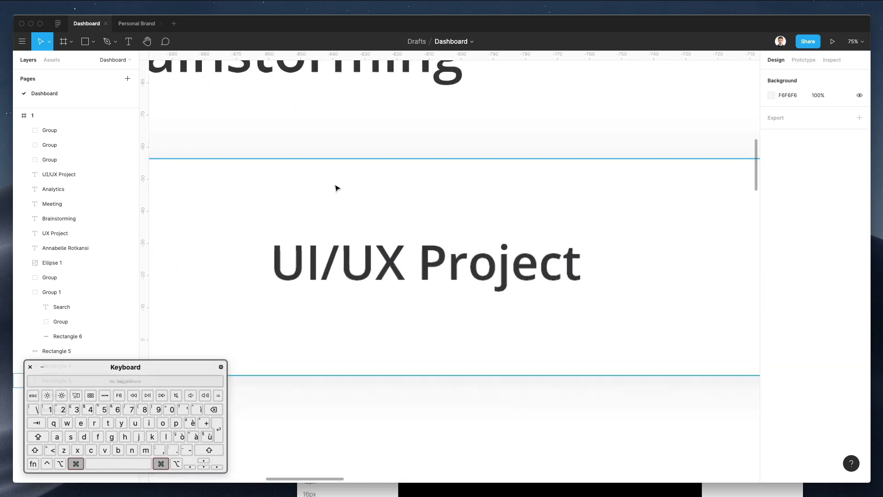
pyautogui.scroll(-5, 369, 205)
pyautogui.keyDown('super'); pyautogui.click(256, 192); pyautogui.keyUp('super')
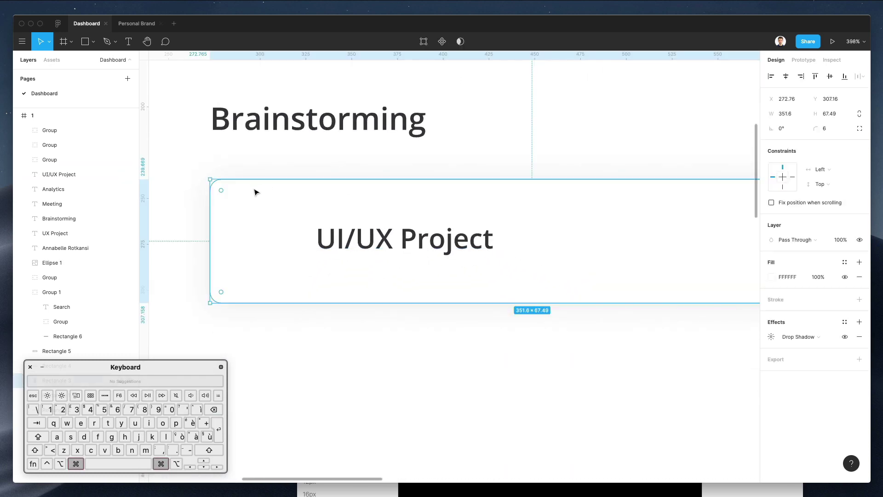
pyautogui.scroll(-5, 222, 207)
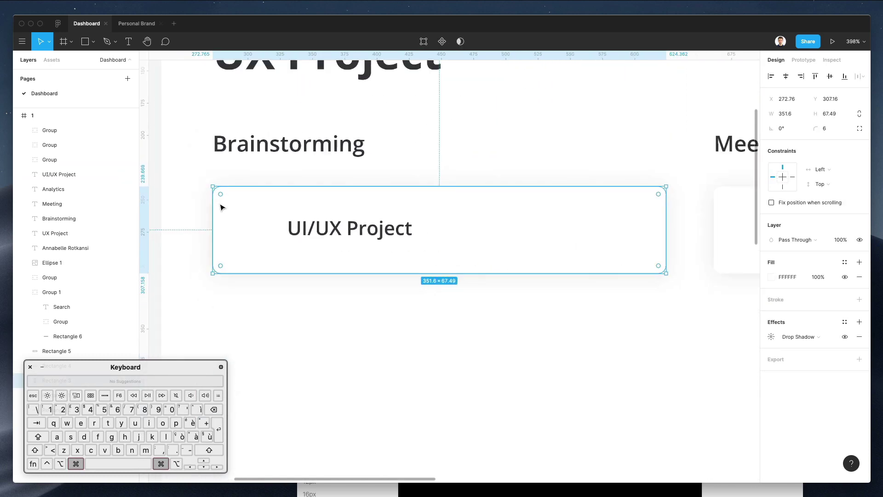
# Duplicate the "Brainstorming" card's rectangle and resize the copy to a 40 × 40 square beside the "UI/UX Project" text
pyautogui.press('super+c')
pyautogui.press('super+v')
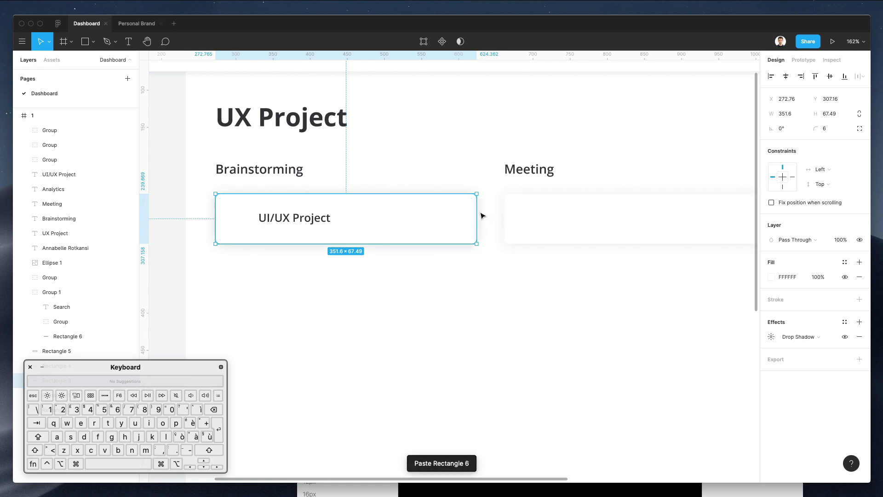
pyautogui.moveTo(479, 216); pyautogui.dragTo(227, 204)
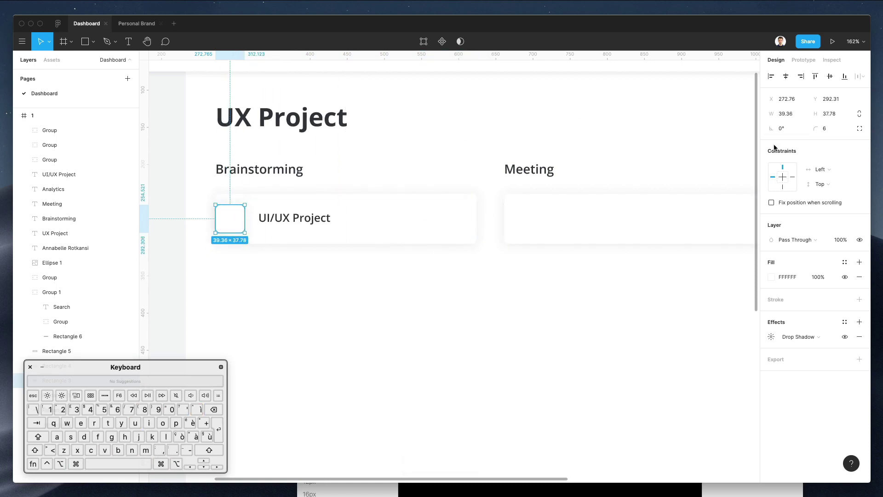
pyautogui.click(794, 114)
pyautogui.write('40')
pyautogui.press('Tab')
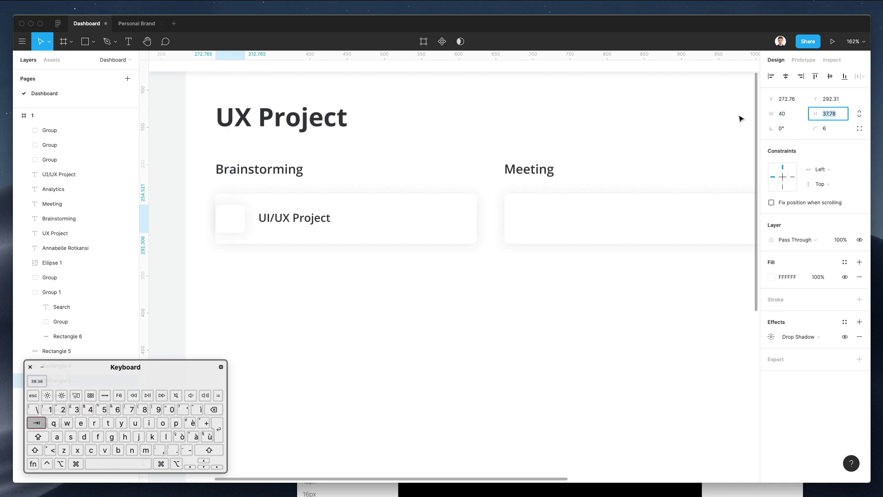
pyautogui.write('40')
pyautogui.press('Return')
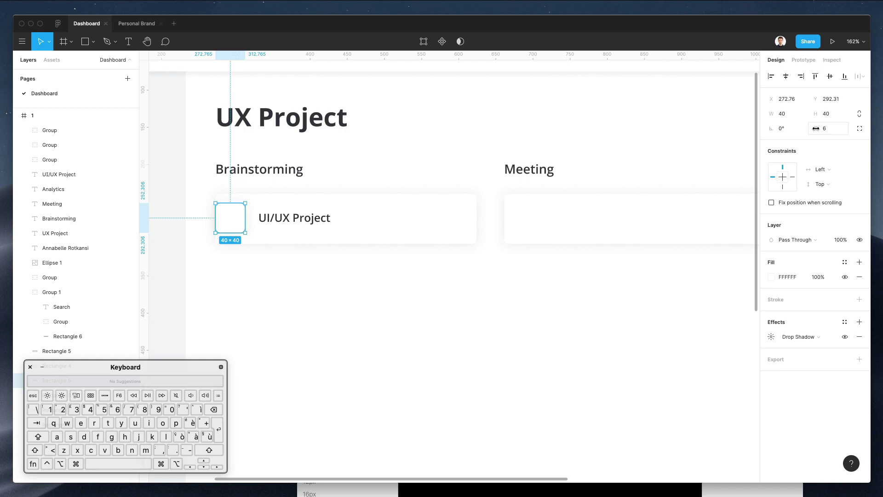
# Turn the small square into a circle with corner radius 76, scale it to about 30 × 30 and shift it right to X 289.91
pyautogui.moveTo(816, 128); pyautogui.dragTo(601, 114)
pyautogui.moveTo(235, 219); pyautogui.dragTo(246, 217)
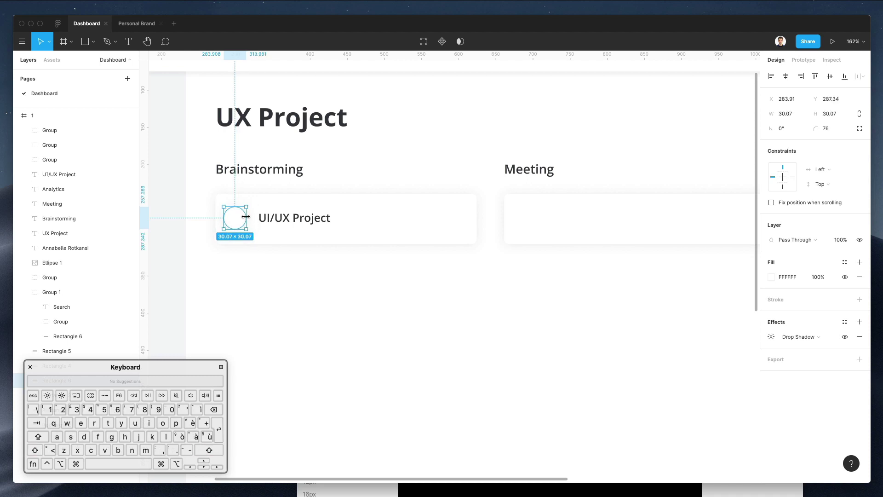
pyautogui.press('Right')
pyautogui.press('Right')
pyautogui.press('Right')
pyautogui.press('Right')
pyautogui.press('Right')
pyautogui.press('Right')
pyautogui.scroll(-2, 248, 221)
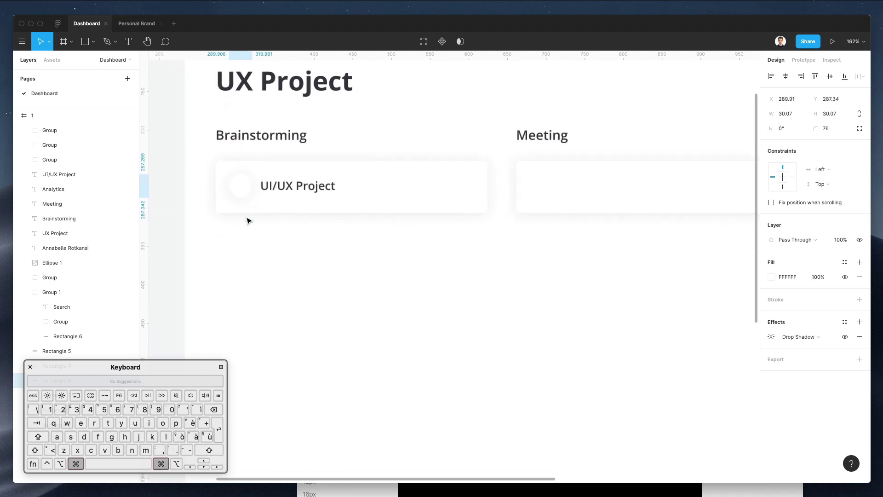
pyautogui.scroll(-5, 249, 221)
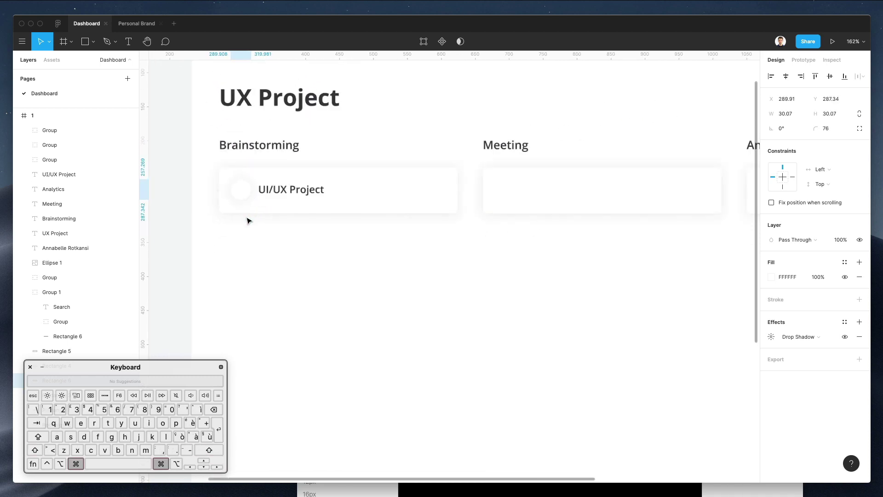
# Add a stroke to the circle and sample its colour, F4F5F8, from the sidebar background
pyautogui.click(775, 300)
pyautogui.click(772, 314)
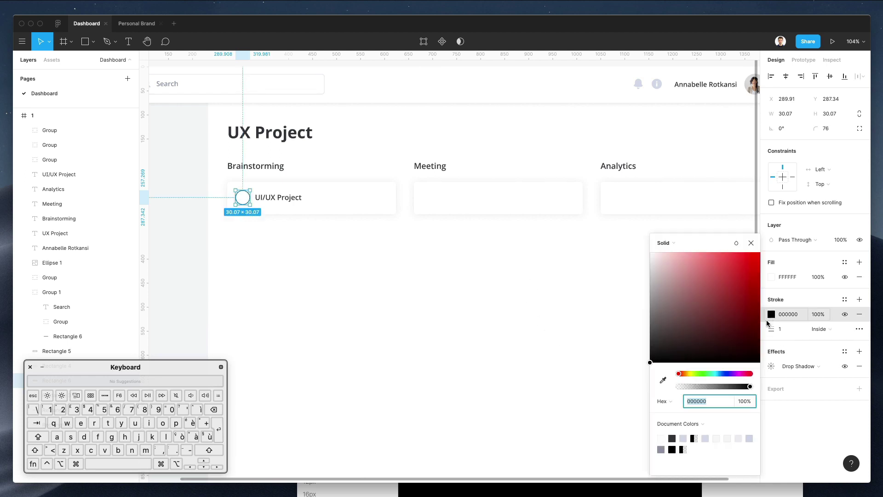
pyautogui.click(663, 380)
pyautogui.click(207, 111)
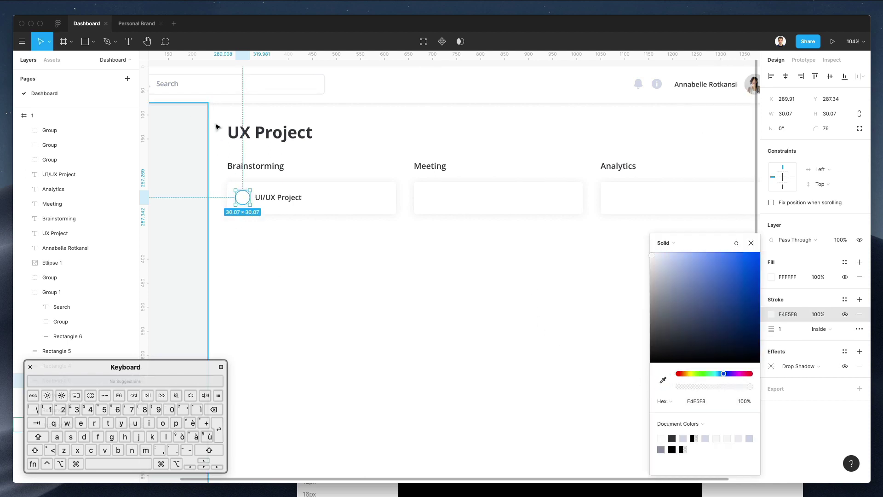
# Remove the circle's fill and set its stroke weight to 1.5
pyautogui.click(860, 276)
pyautogui.click(796, 315)
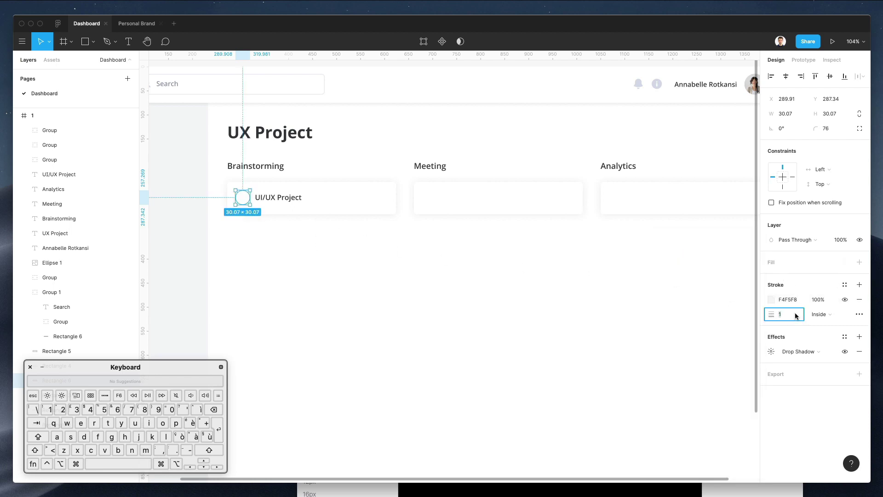
pyautogui.press('Right')
pyautogui.write(',5')
pyautogui.press('Return')
# Darken the circle's stroke colour to DADDE8 and set its stroke weight to 2
pyautogui.click(772, 300)
pyautogui.click(772, 300)
pyautogui.click(771, 300)
pyautogui.moveTo(652, 258); pyautogui.dragTo(656, 265)
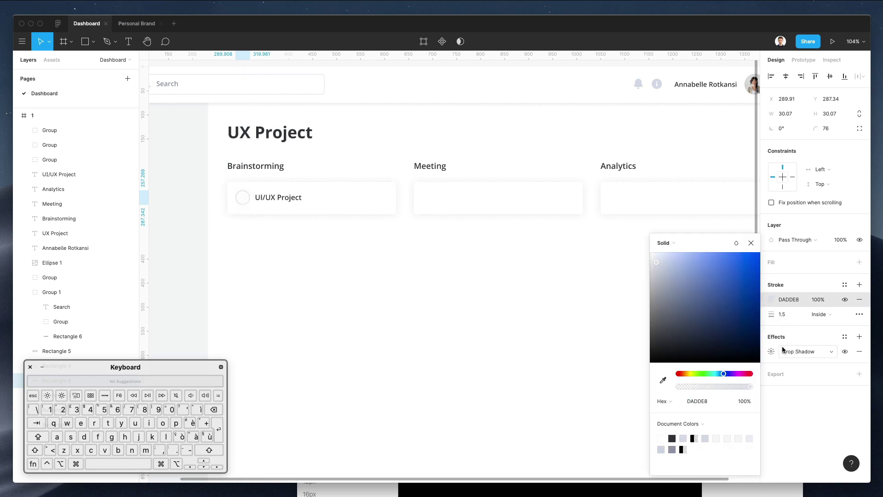
pyautogui.click(791, 313)
pyautogui.write('2')
pyautogui.press('Return')
# Move the "UI/UX Project" text in the first card slightly right to X 334.54
pyautogui.click(404, 267)
pyautogui.hscroll(5, 405, 267)
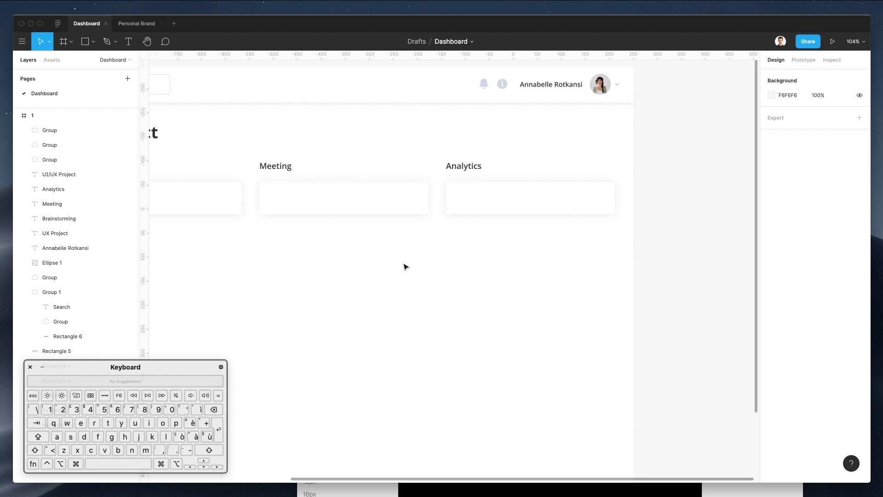
pyautogui.hscroll(-4, 405, 266)
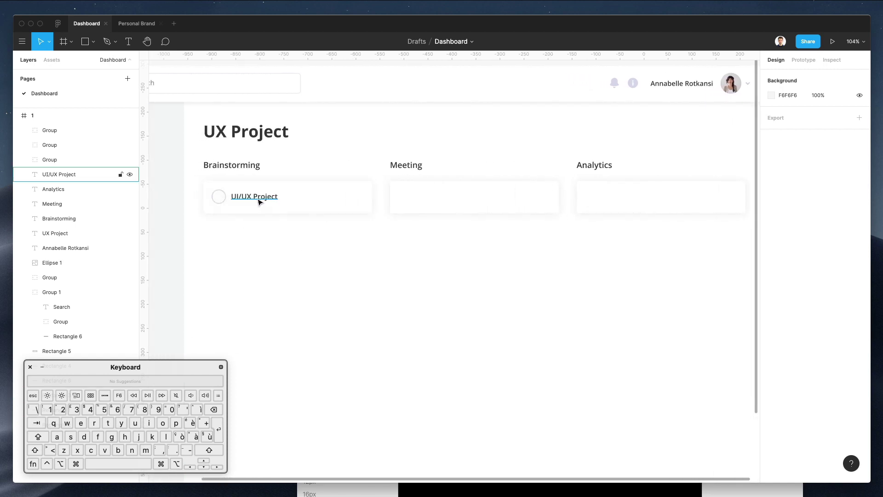
pyautogui.click(258, 201)
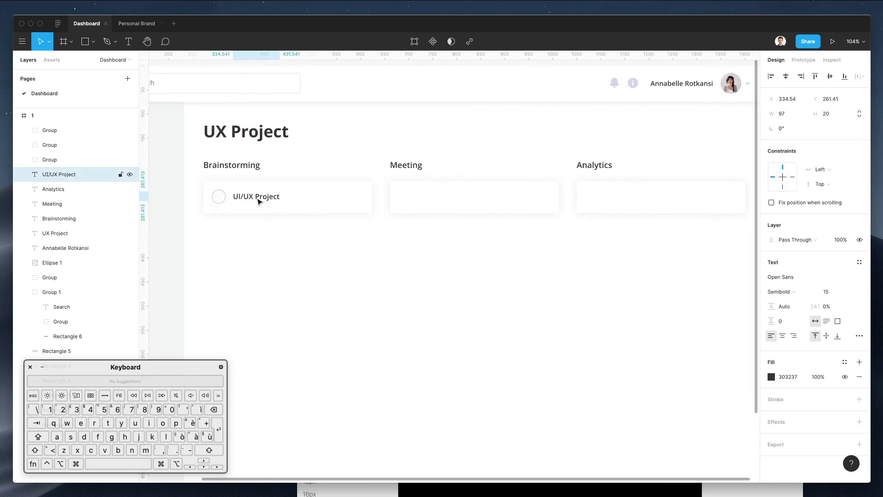
pyautogui.click(339, 264)
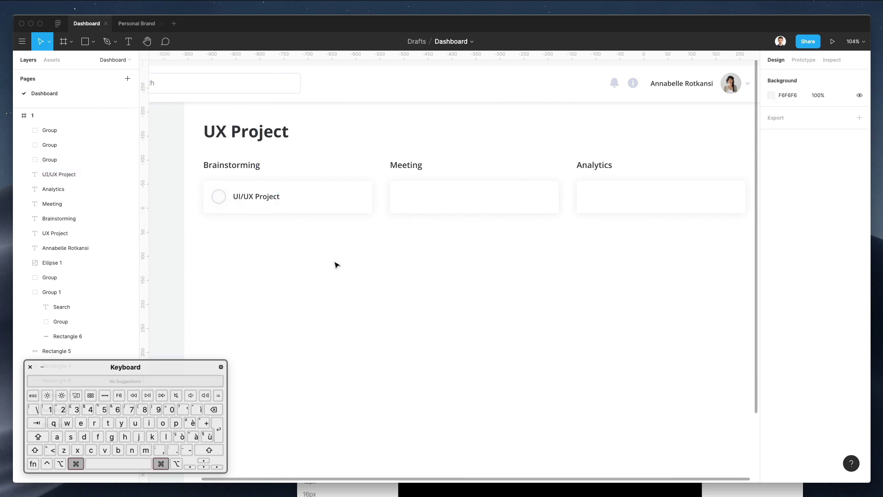
pyautogui.keyDown('super'); pyautogui.scroll(2, 337, 264); pyautogui.keyUp('super')
pyautogui.keyDown('super'); pyautogui.scroll(-2, 337, 264); pyautogui.keyUp('super')
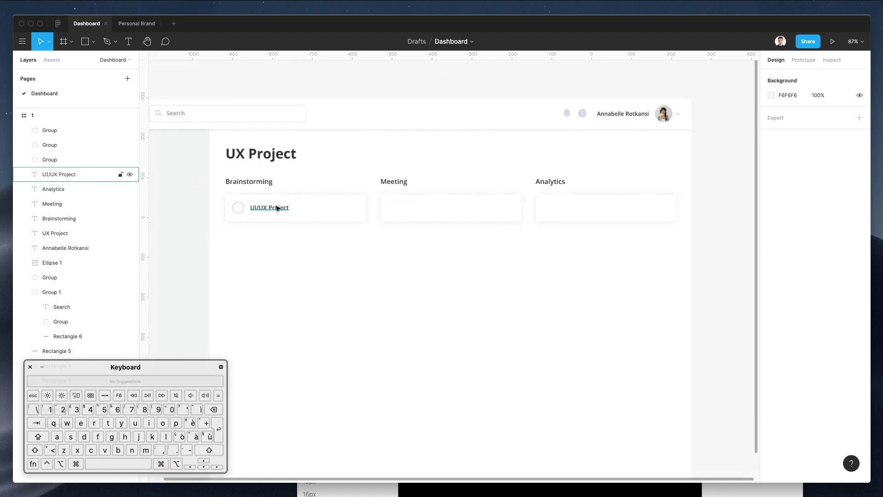
# Duplicate the "UI/UX Project" text in the first card, change the copy to "23 July" and place it at about X 533
pyautogui.keyDown('shift'); pyautogui.hscroll(1, 263, 210); pyautogui.keyUp('shift')
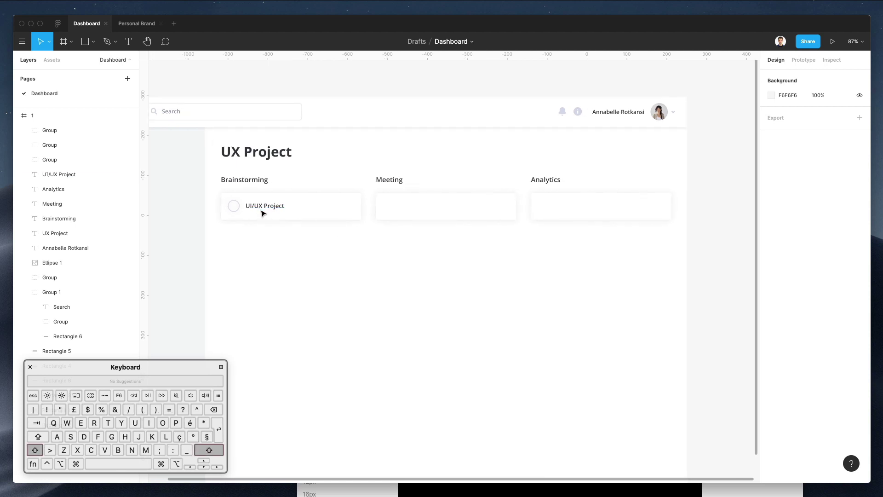
pyautogui.keyDown('shift'); pyautogui.hscroll(-1, 263, 211); pyautogui.keyUp('shift')
pyautogui.keyDown('alt'); pyautogui.keyDown('shift'); pyautogui.moveTo(263, 210); pyautogui.dragTo(324, 210); pyautogui.keyUp('shift'); pyautogui.keyUp('alt')
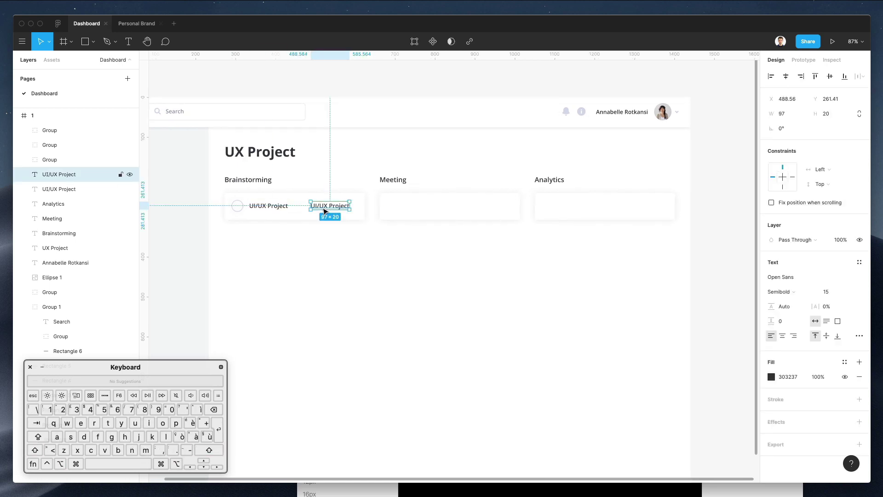
pyautogui.doubleClick(324, 209)
pyautogui.write('3 July')
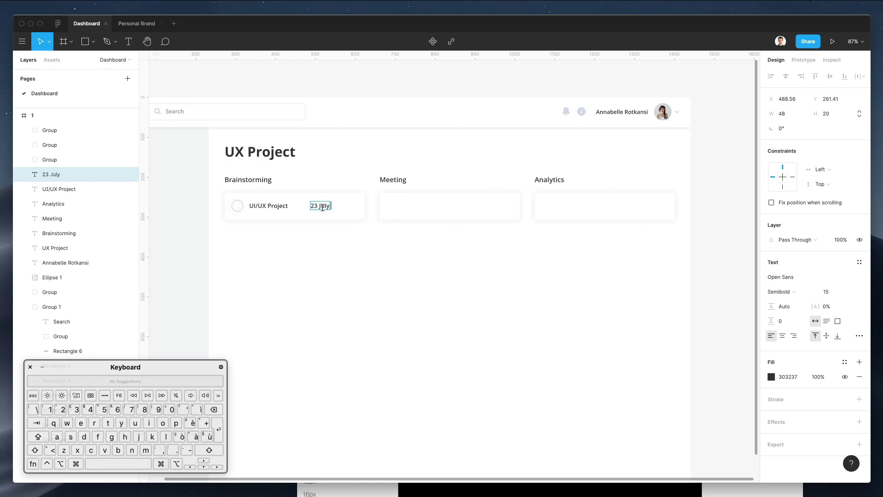
pyautogui.moveTo(321, 206); pyautogui.dragTo(335, 210)
# Switch to Nucleo, search for "cal" and insert the 12px calendar icon beside the "23 July" text in the first card
pyautogui.click(446, 489)
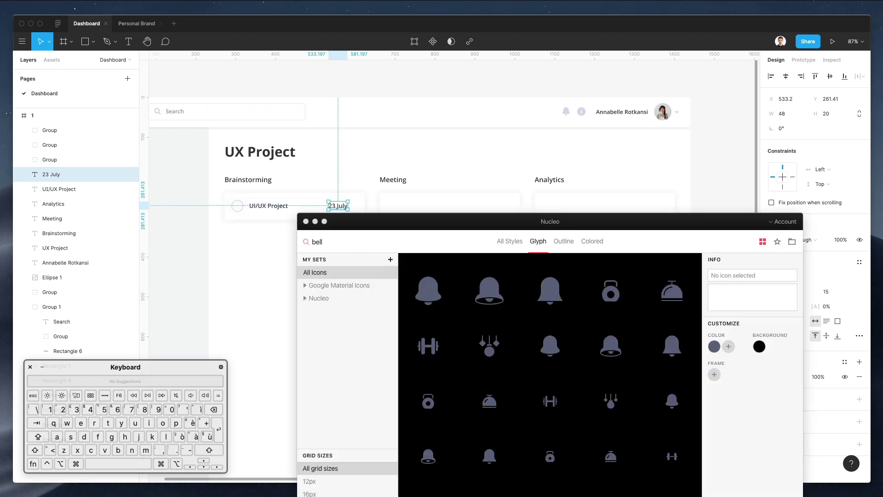
pyautogui.doubleClick(351, 235)
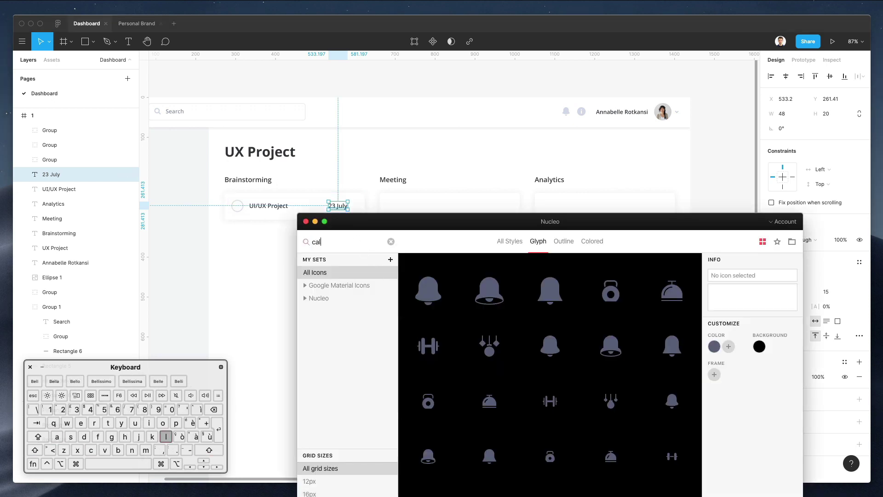
pyautogui.scroll(-1, 477, 305)
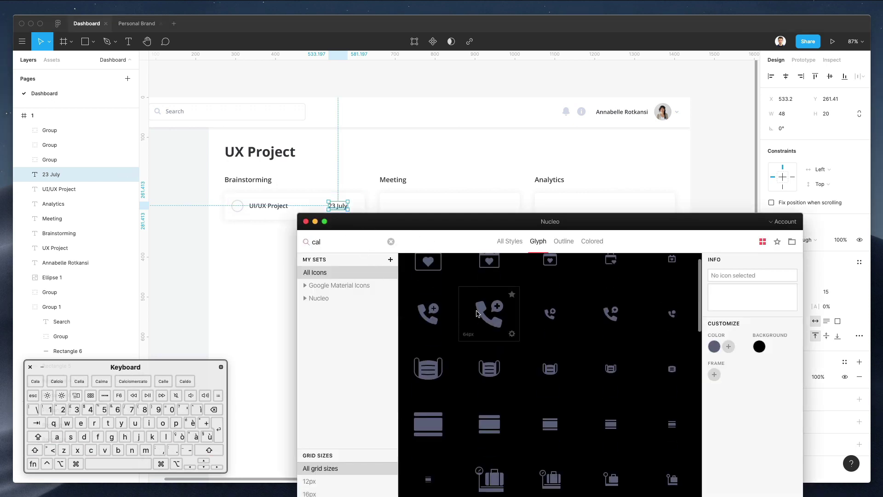
pyautogui.scroll(-2, 479, 313)
pyautogui.scroll(3, 480, 313)
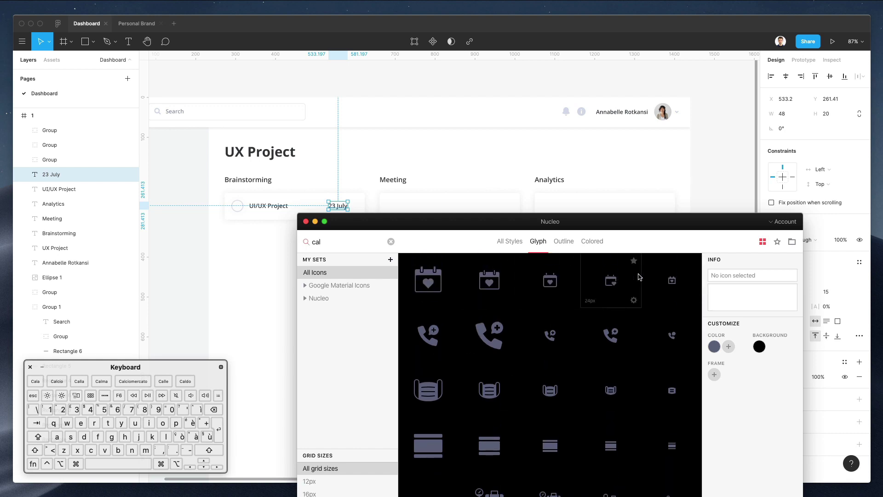
pyautogui.scroll(-5, 638, 280)
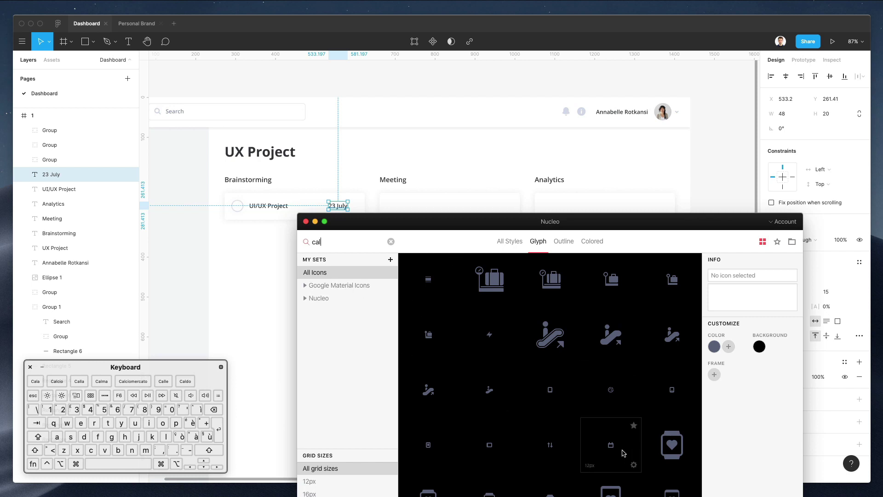
pyautogui.moveTo(620, 450); pyautogui.dragTo(355, 202)
# Enlarge the calendar icon to 18 × 18 and ungroup its frame
pyautogui.scroll(10, 356, 190)
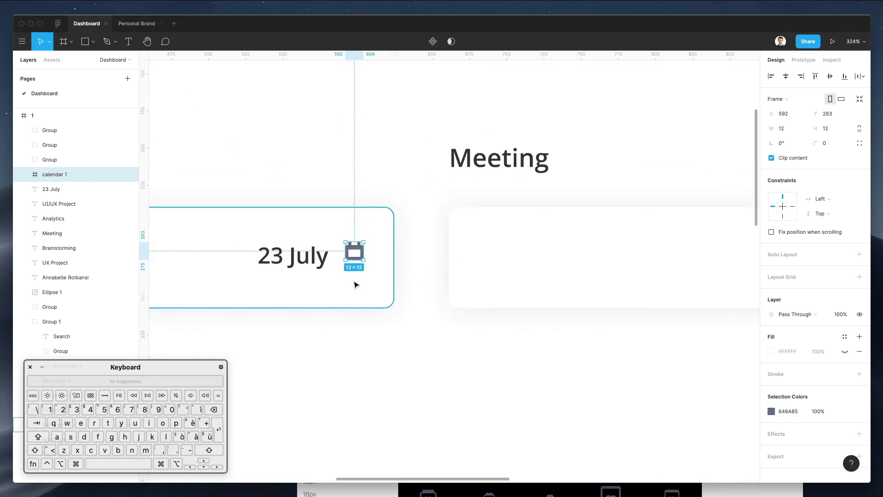
pyautogui.moveTo(346, 260); pyautogui.dragTo(336, 269)
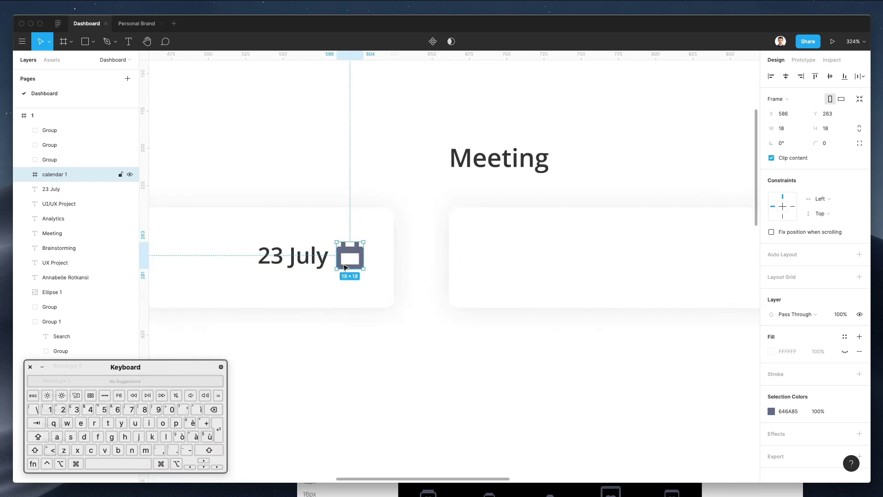
pyautogui.press('super+shift+g')
pyautogui.scroll(-5, 349, 259)
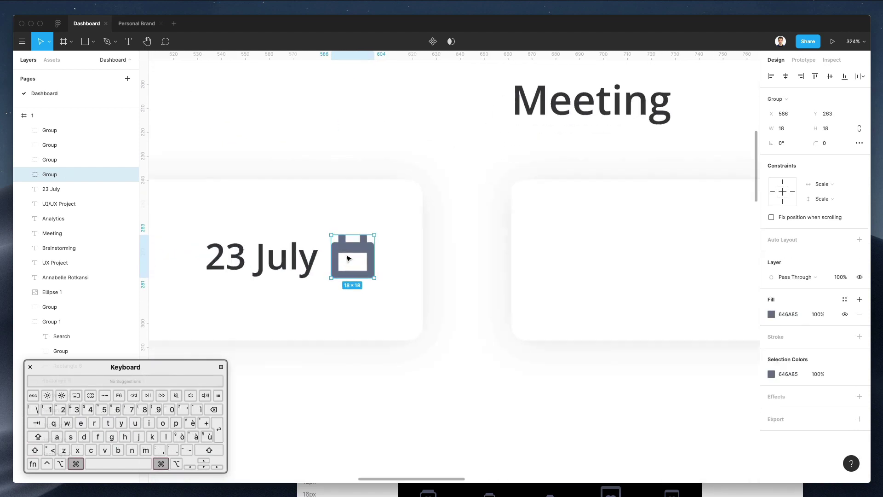
# Recolour the calendar icon to D2D7E8 by sampling the magnifier icon in the search field
pyautogui.scroll(3, 349, 259)
pyautogui.hscroll(-4, 221, 276)
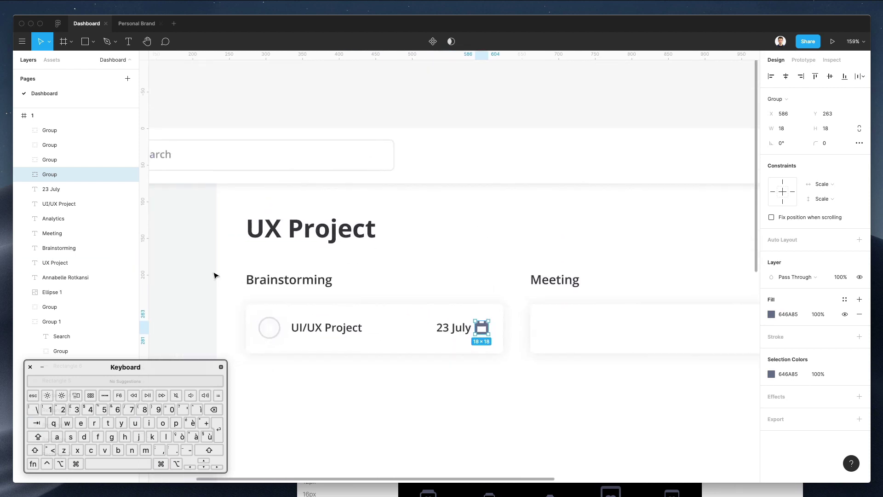
pyautogui.hotkey('ctrl', 'c')
pyautogui.click(180, 157)
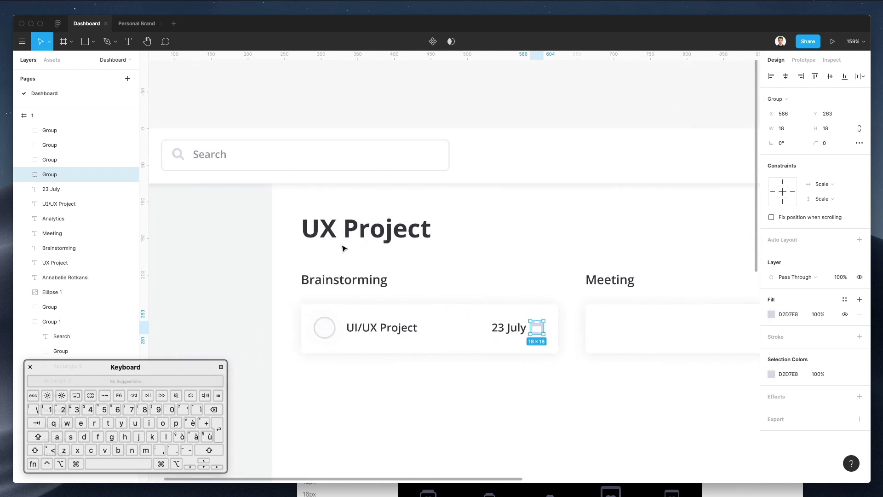
# Place the calendar icon in front of "23 July" and shift both right by 21 px together
pyautogui.hscroll(3, 345, 251)
pyautogui.click(475, 336)
pyautogui.moveTo(438, 329); pyautogui.dragTo(377, 327)
pyautogui.keyDown('shift'); pyautogui.click(416, 329); pyautogui.keyUp('shift')
pyautogui.hotkey('shift', 'Right')
pyautogui.hotkey('shift', 'Right')
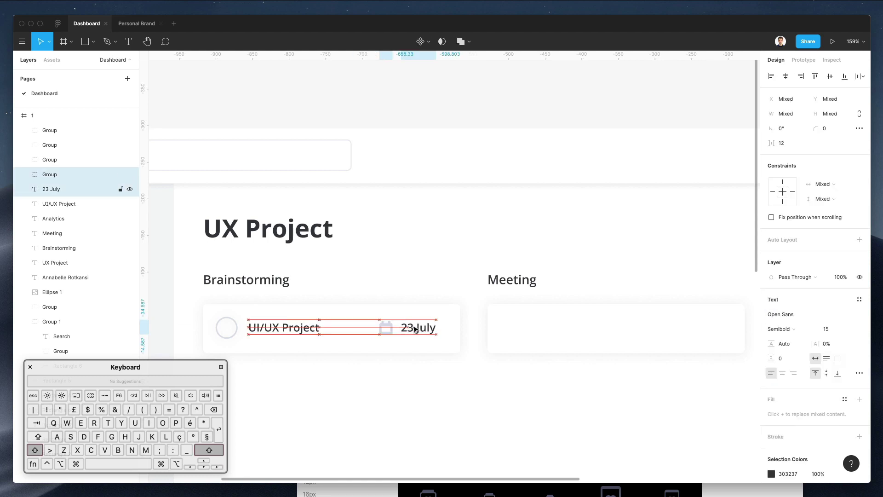
pyautogui.press('Right')
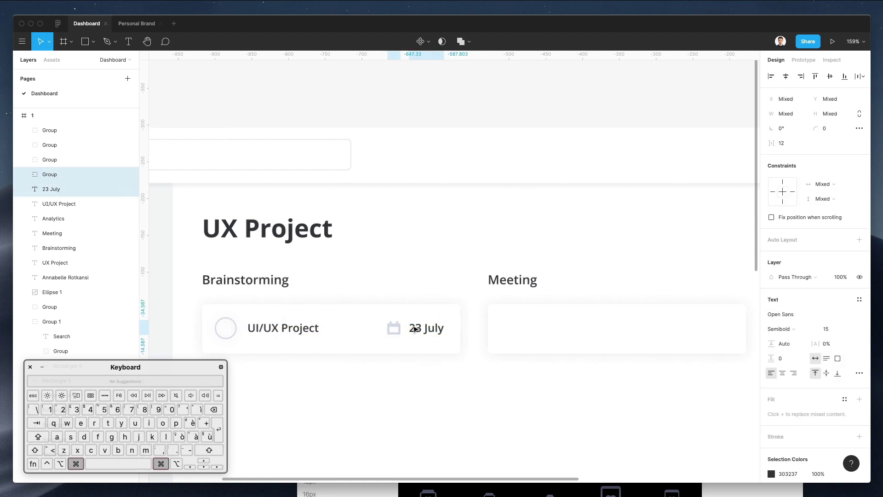
pyautogui.scroll(2, 415, 329)
pyautogui.scroll(-5, 414, 329)
pyautogui.scroll(-1, 414, 329)
pyautogui.hscroll(1, 415, 328)
pyautogui.click(410, 324)
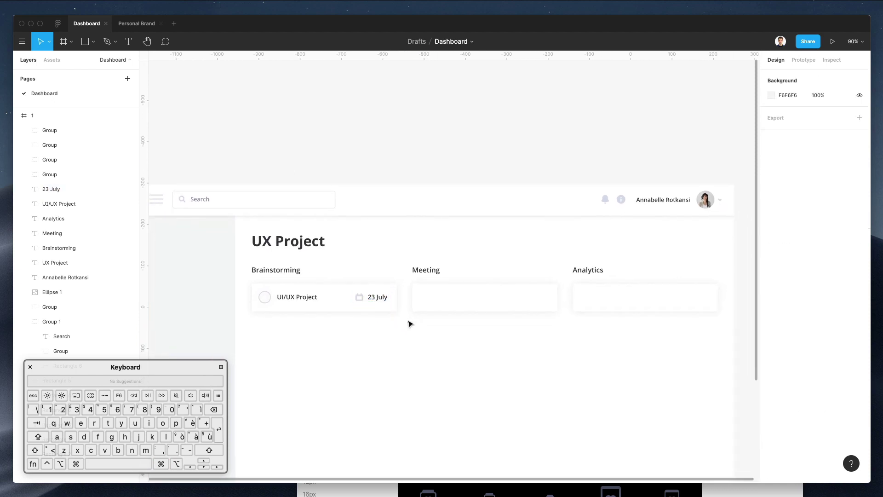
# Recolour the "23 July" text with the colour sampled from the "Search" placeholder text
pyautogui.click(375, 299)
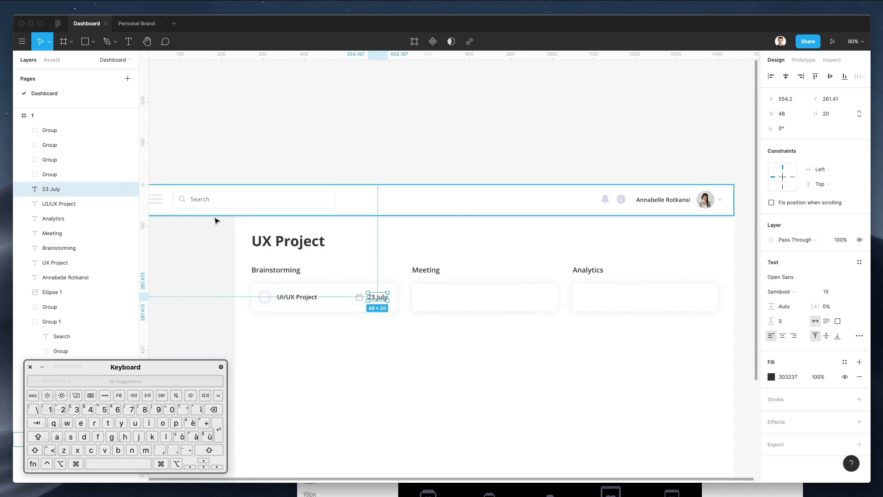
pyautogui.hotkey('ctrl', 'c')
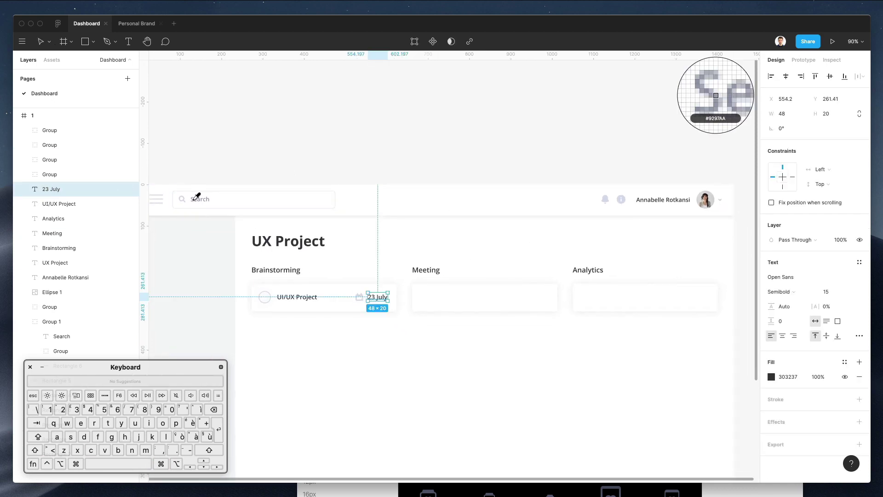
pyautogui.click(194, 201)
pyautogui.click(367, 351)
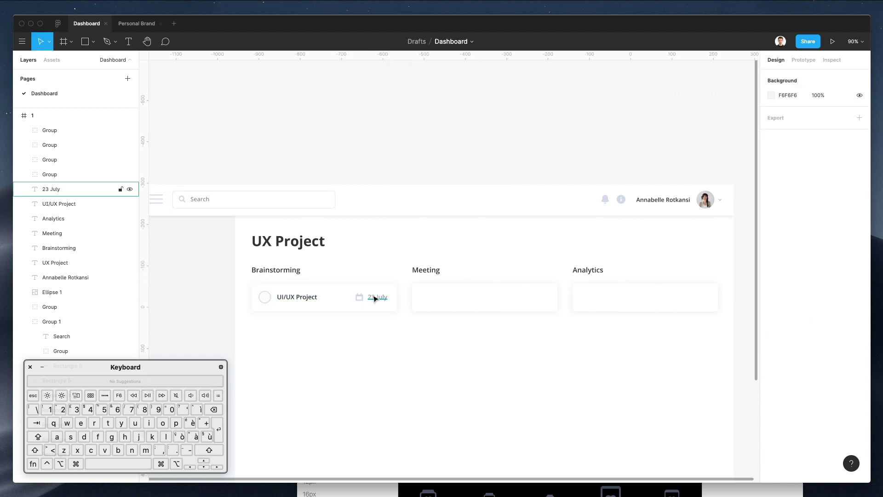
# Recolour the "23 July" text by sampling the calendar icon beside it, and adjust its fill to C1C8DE
pyautogui.click(375, 298)
pyautogui.scroll(10, 375, 298)
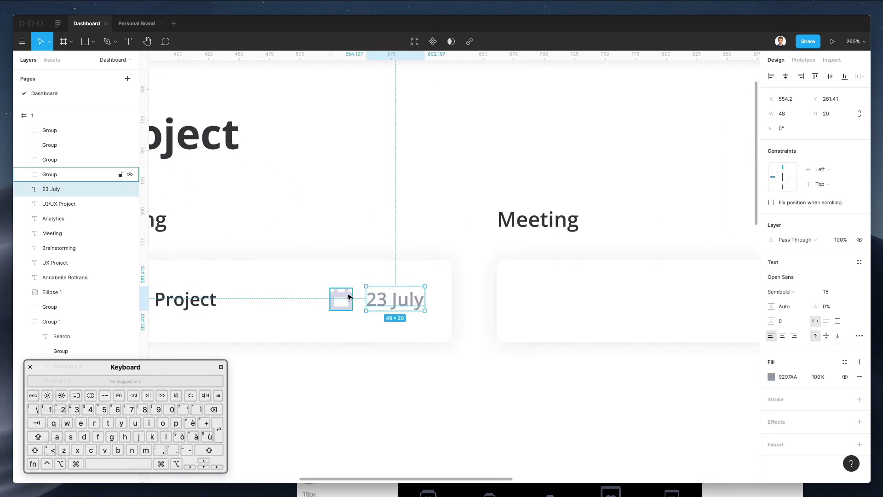
pyautogui.hotkey('ctrl', 'c')
pyautogui.click(346, 299)
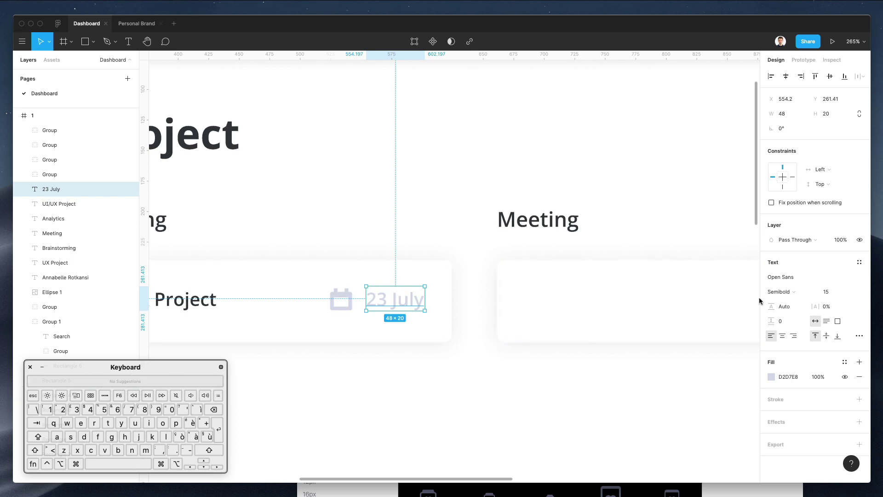
pyautogui.click(772, 377)
pyautogui.moveTo(661, 263); pyautogui.dragTo(664, 269)
pyautogui.scroll(3, 358, 438)
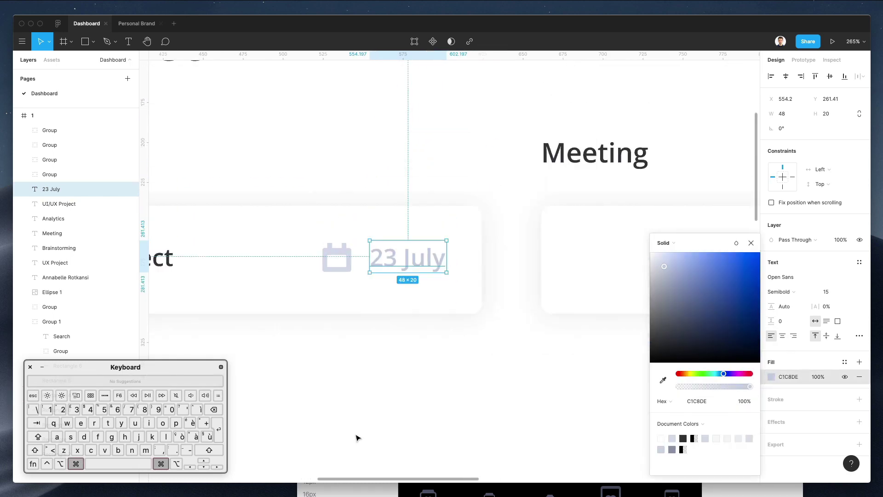
pyautogui.scroll(-10, 357, 438)
pyautogui.click(358, 438)
pyautogui.scroll(-2, 358, 438)
pyautogui.scroll(-5, 357, 437)
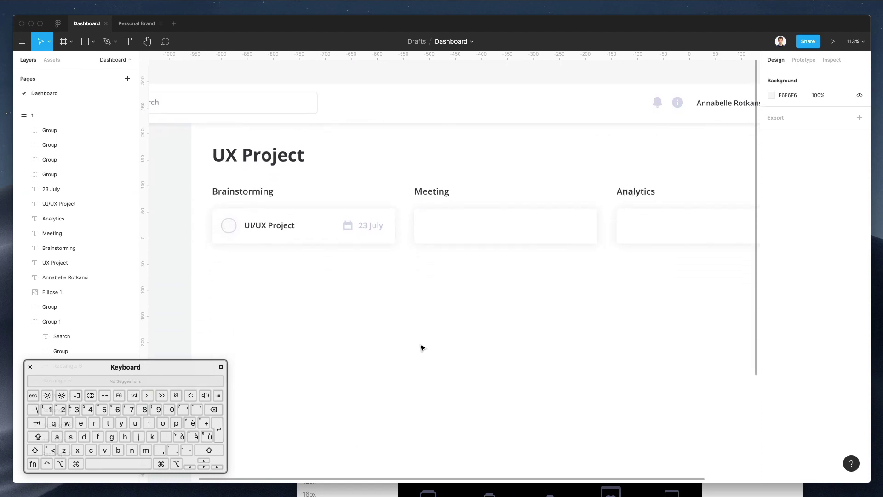
pyautogui.click(347, 223)
pyautogui.keyDown('shift'); pyautogui.click(374, 221); pyautogui.keyUp('shift')
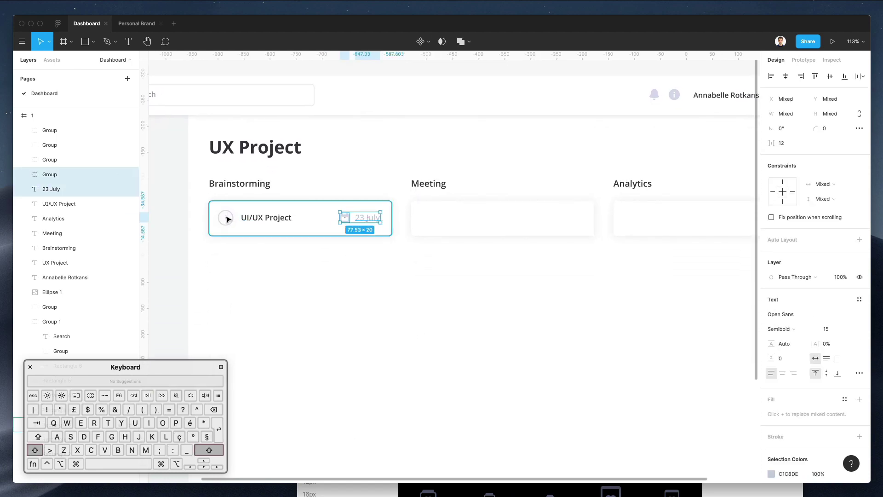
pyautogui.keyDown('shift'); pyautogui.click(258, 219); pyautogui.keyUp('shift')
pyautogui.keyDown('shift'); pyautogui.click(233, 219); pyautogui.keyUp('shift')
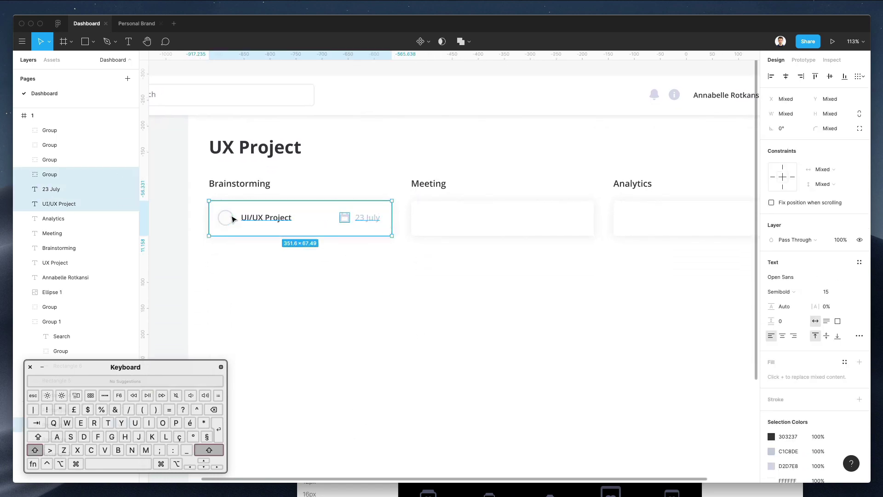
pyautogui.click(367, 267)
# Delete the two empty card rectangles beneath the "Meeting" and "Analytics" labels
pyautogui.hscroll(4, 374, 265)
pyautogui.moveTo(393, 254); pyautogui.dragTo(652, 222)
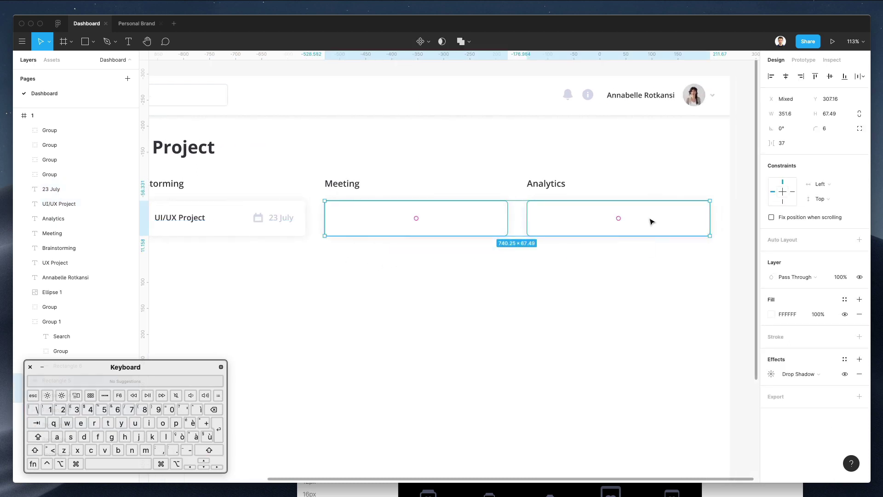
pyautogui.press('Delete')
# Group the Brainstorming card's rectangle, circle, title, icon and date, and rename the group "Card"
pyautogui.hscroll(-4, 651, 222)
pyautogui.moveTo(417, 249); pyautogui.dragTo(199, 205)
pyautogui.press('super+g')
pyautogui.press('super+r')
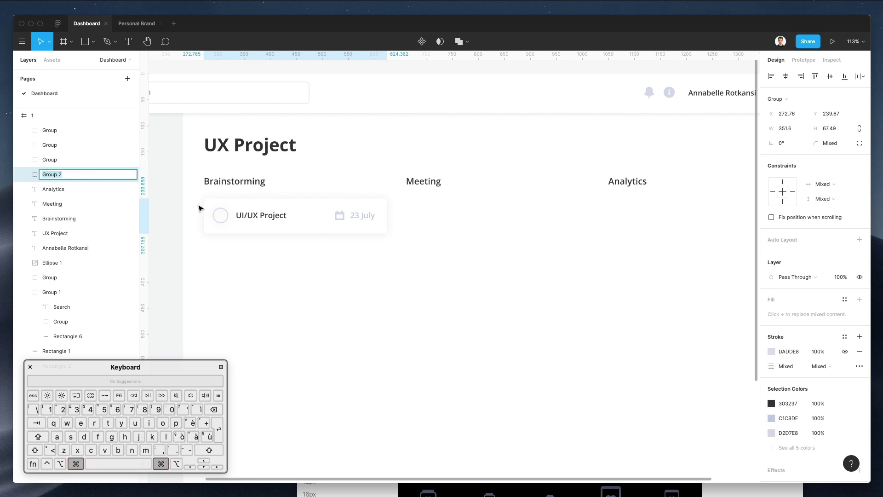
pyautogui.write('Card')
pyautogui.press('Return')
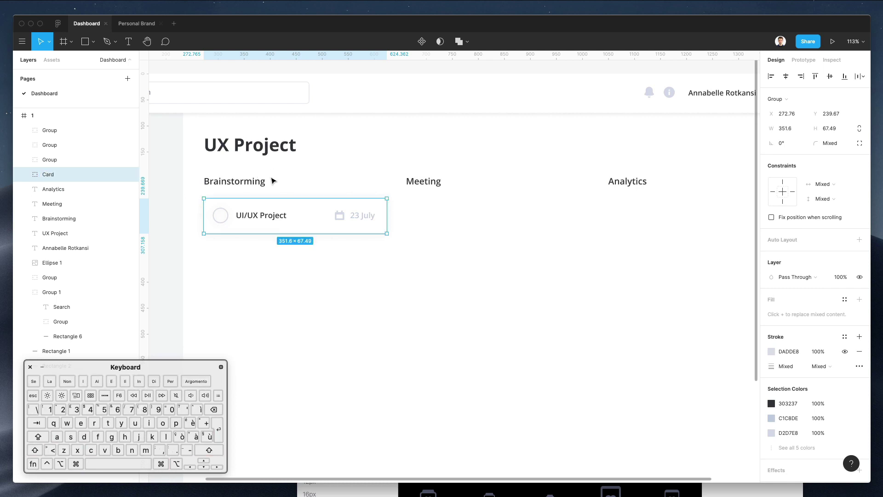
# Duplicate the card beneath the "Meeting" and "Analytics" labels, keeping the copies level and equally spaced
pyautogui.moveTo(230, 220); pyautogui.dragTo(434, 220)
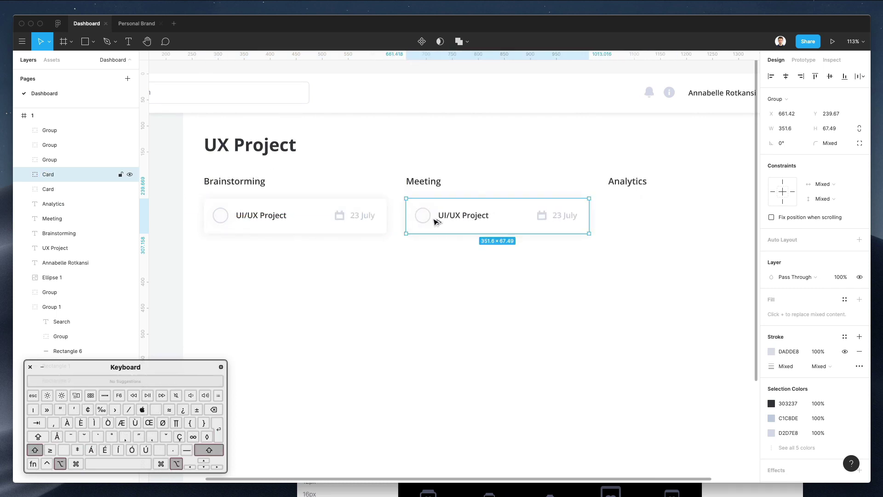
pyautogui.press('super+d')
pyautogui.hscroll(3, 488, 252)
pyautogui.moveTo(567, 208); pyautogui.dragTo(566, 208)
pyautogui.click(527, 242)
# Change the date text in the Meeting card to "Today"
pyautogui.keyDown('super'); pyautogui.click(491, 214); pyautogui.keyUp('super')
pyautogui.press('Return')
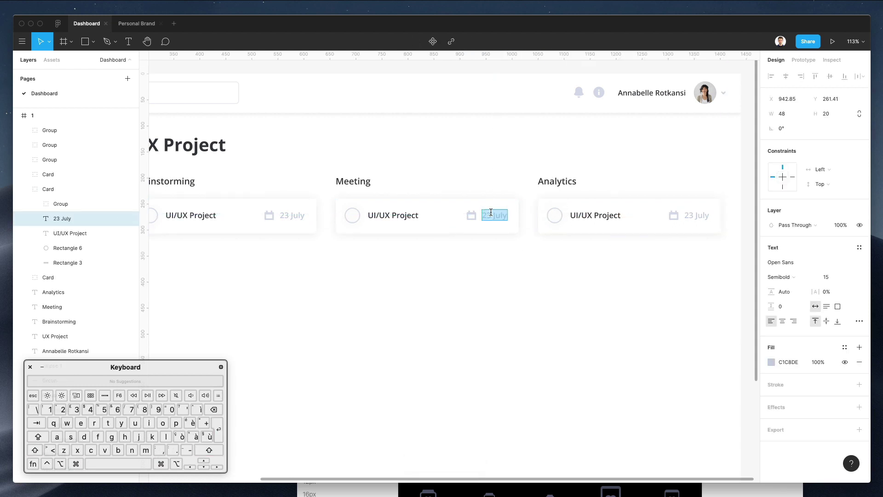
pyautogui.write('Today')
pyautogui.press('Escape')
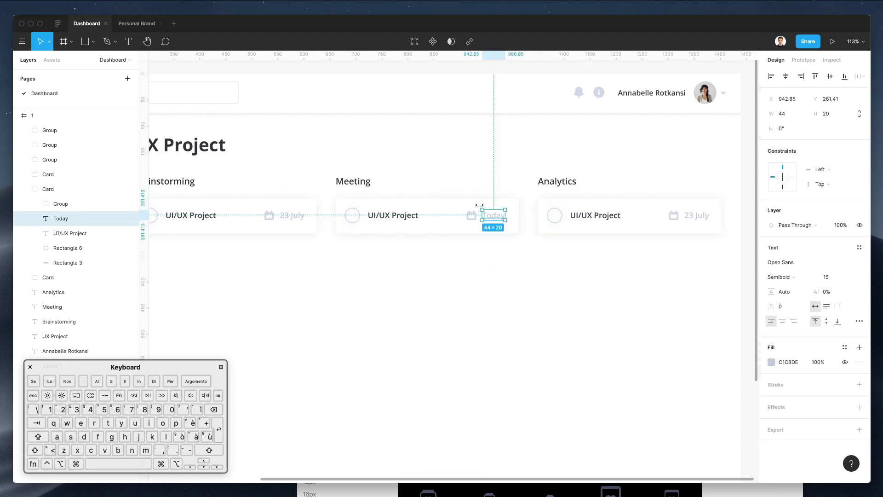
pyautogui.keyDown('shift'); pyautogui.click(474, 214); pyautogui.keyUp('shift')
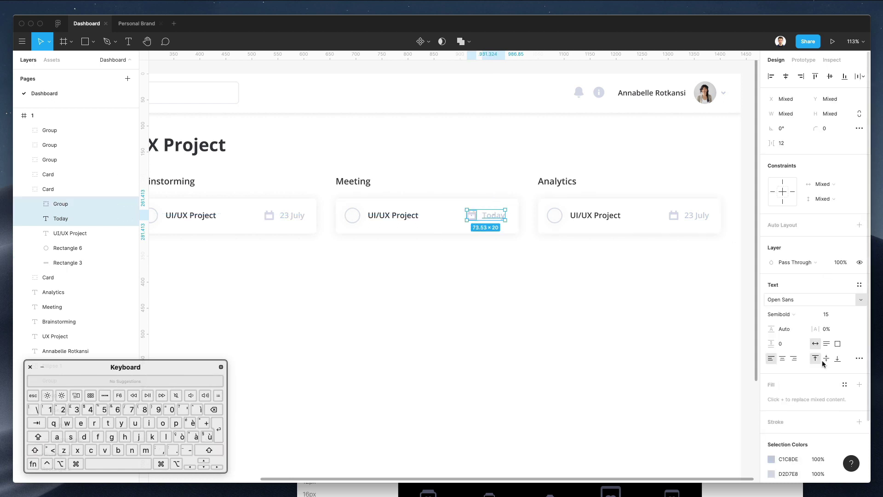
pyautogui.click(723, 366)
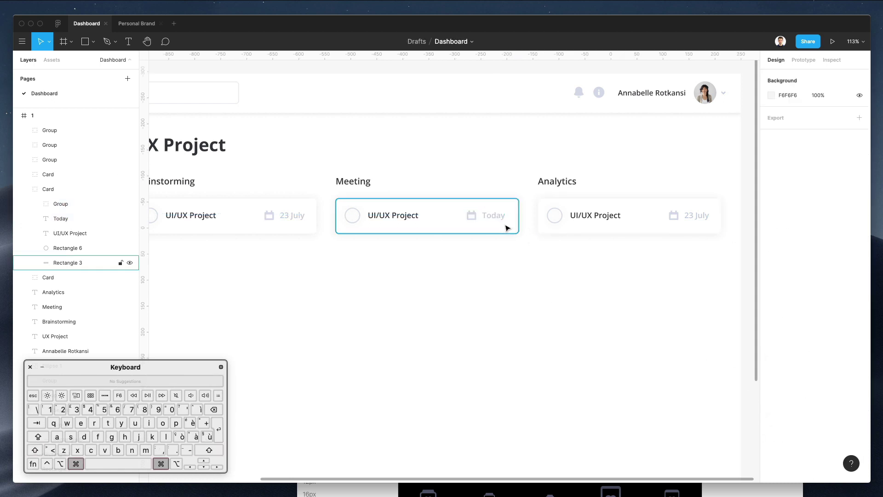
# Recolour the Meeting card's calendar icon pink with the fill FF4B8C
pyautogui.keyDown('super'); pyautogui.click(473, 216); pyautogui.keyUp('super')
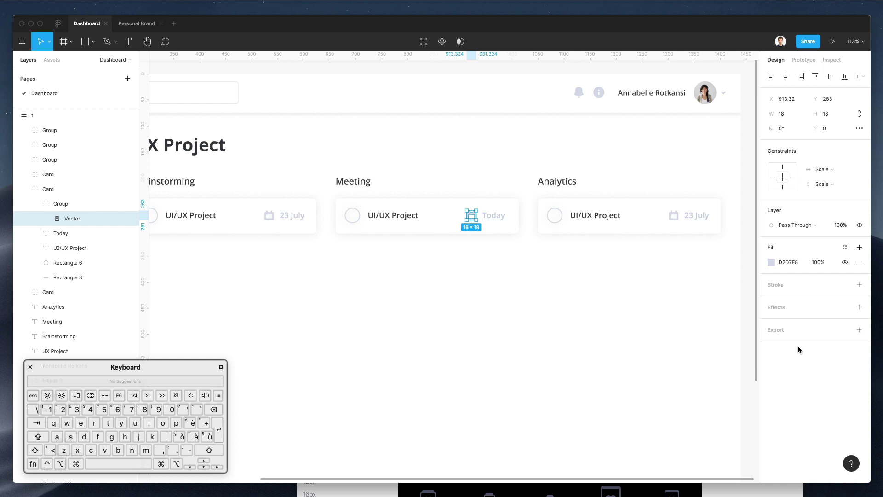
pyautogui.click(771, 263)
pyautogui.click(745, 374)
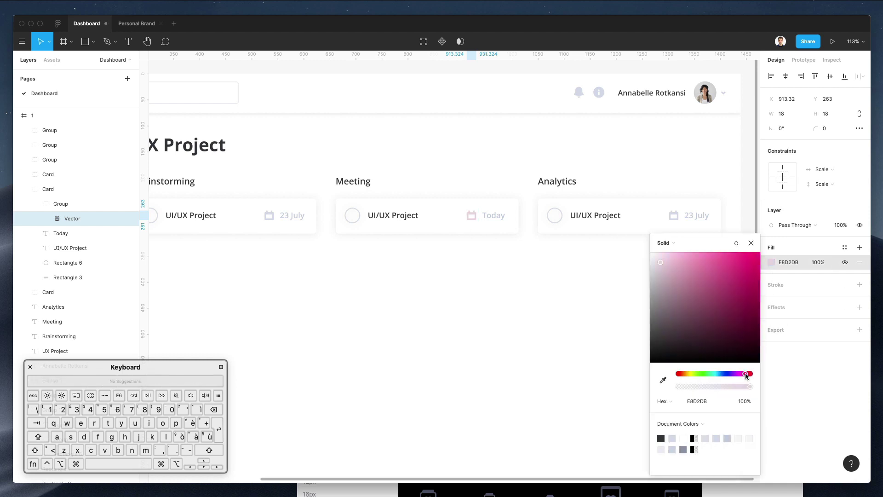
pyautogui.moveTo(736, 356); pyautogui.dragTo(728, 243)
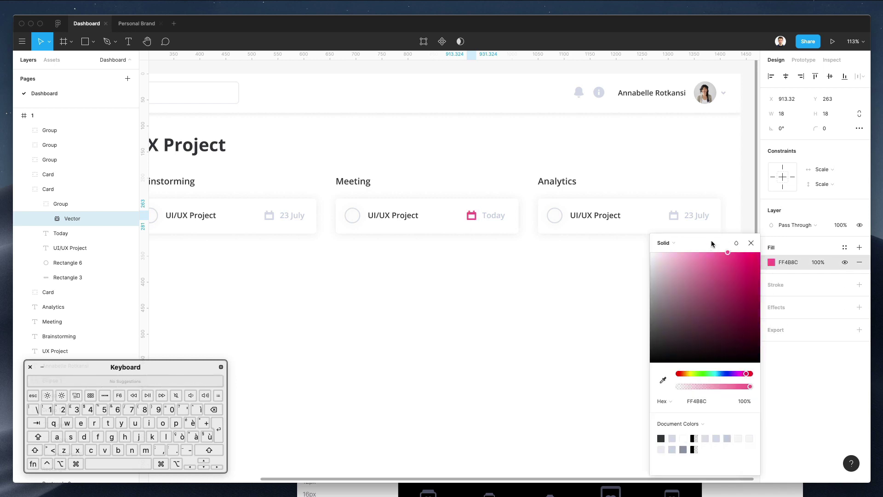
# Recolour the "Today" text with the dark colour sampled from the "Meeting" label
pyautogui.click(493, 217)
pyautogui.press('i')
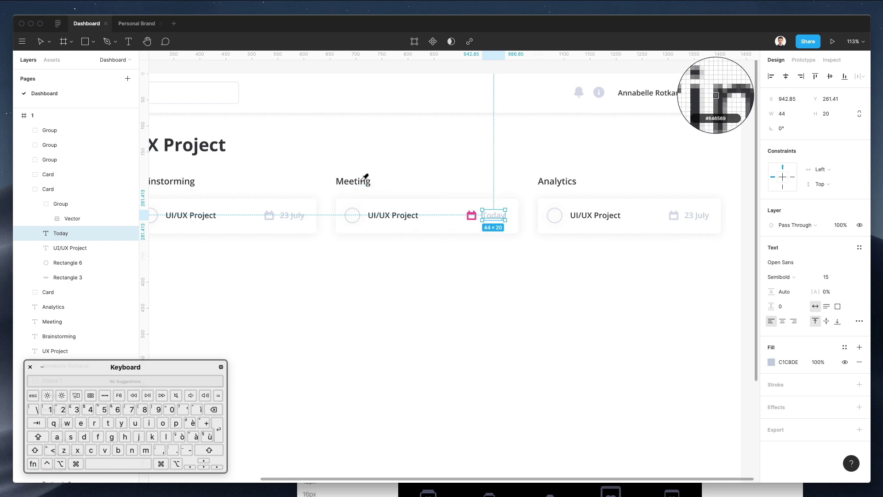
pyautogui.click(362, 183)
pyautogui.click(486, 286)
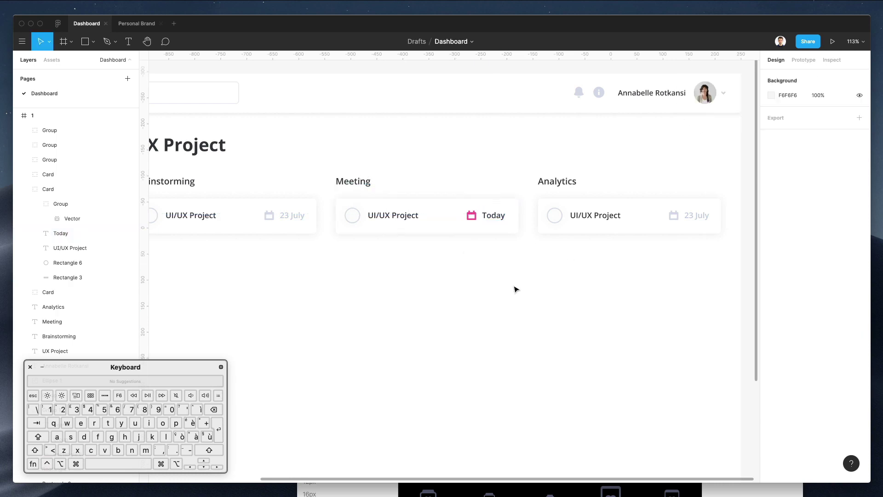
# Examine the overall dashboard layout with its header, sidebar and row of three task cards
pyautogui.scroll(-3, 515, 288)
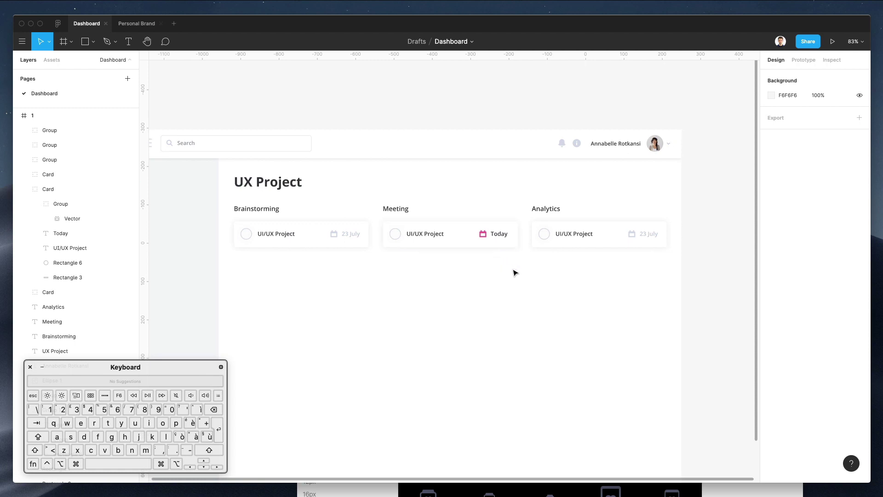
pyautogui.hscroll(2, 515, 272)
pyautogui.scroll(3, 515, 273)
pyautogui.scroll(-3, 514, 273)
pyautogui.hscroll(-4, 515, 273)
pyautogui.scroll(-2, 515, 273)
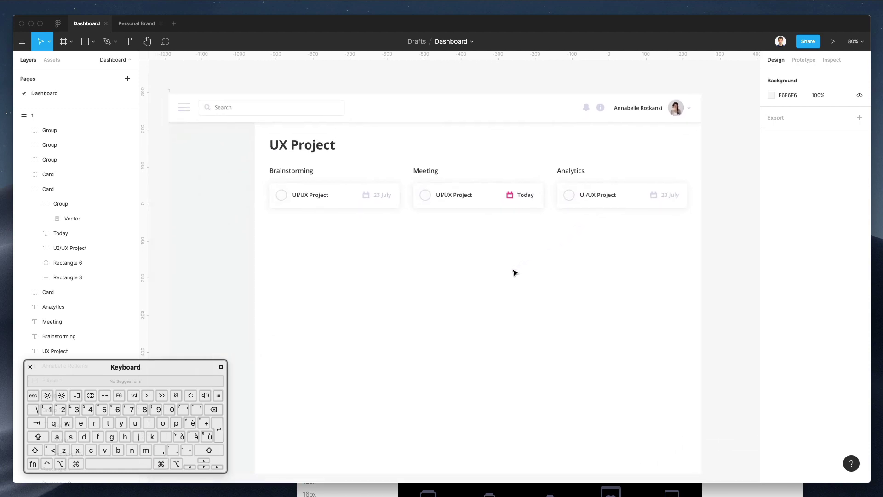
pyautogui.scroll(-1, 515, 272)
pyautogui.hscroll(2, 515, 273)
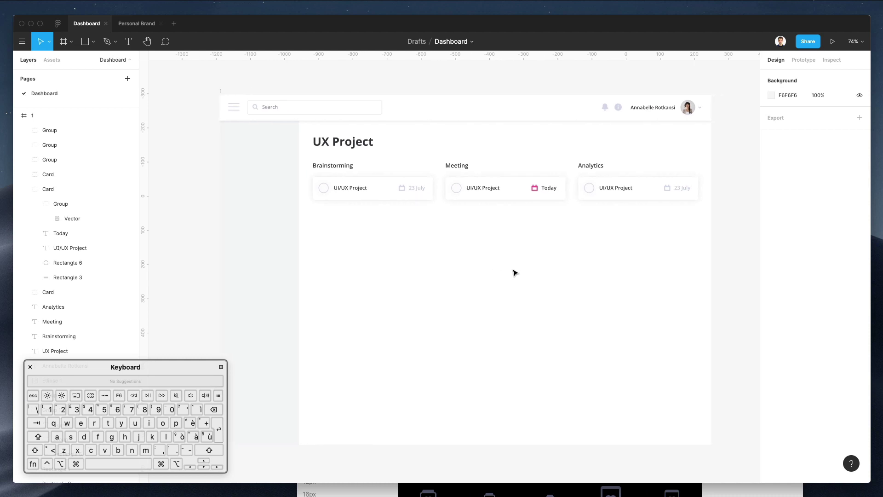
pyautogui.hscroll(2, 515, 253)
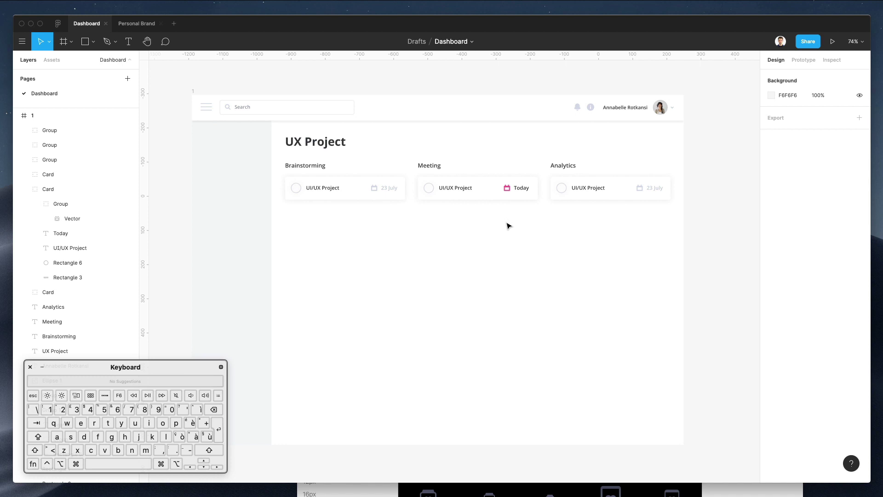
pyautogui.scroll(-2, 508, 226)
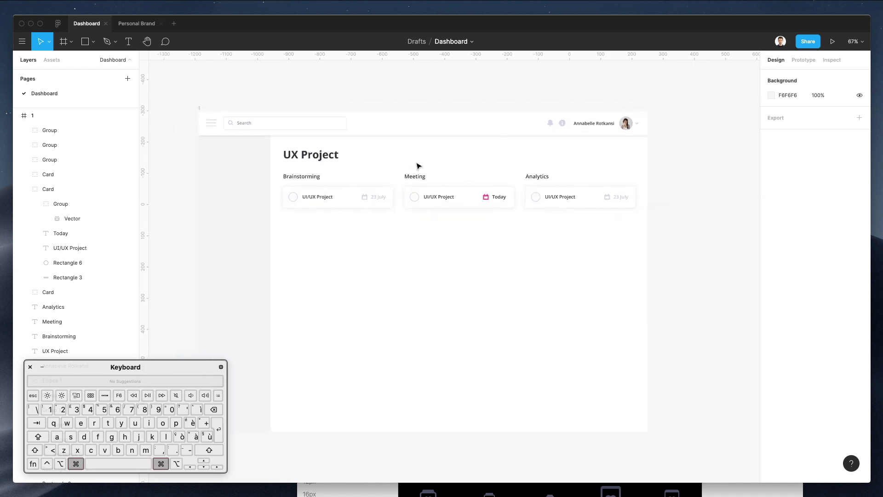
pyautogui.scroll(3, 417, 168)
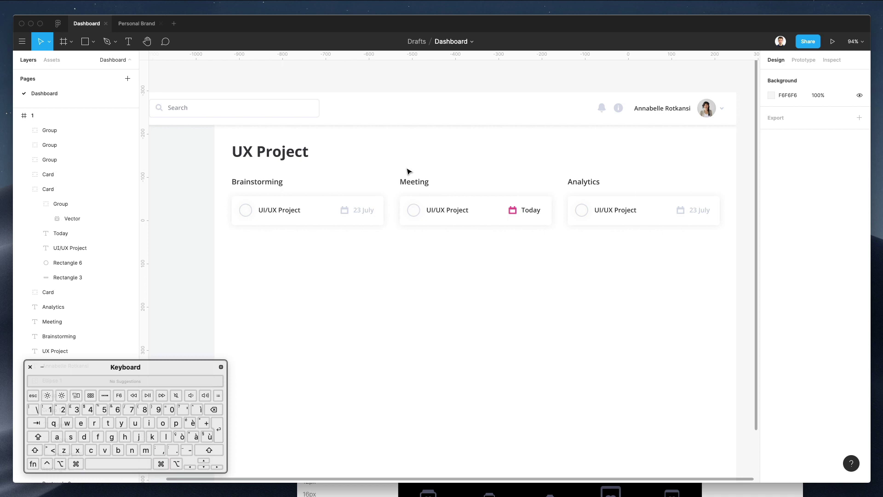
pyautogui.hscroll(1, 407, 169)
# Switch to Nucleo, find a three-dot icon with "dots", and place it unframed beside the "UX Project" title
pyautogui.press('super+Tab')
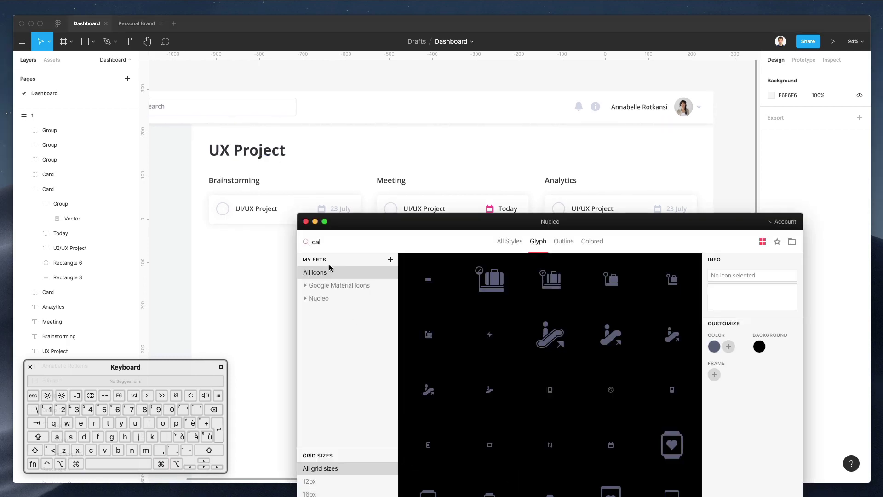
pyautogui.doubleClick(331, 247)
pyautogui.write('dots')
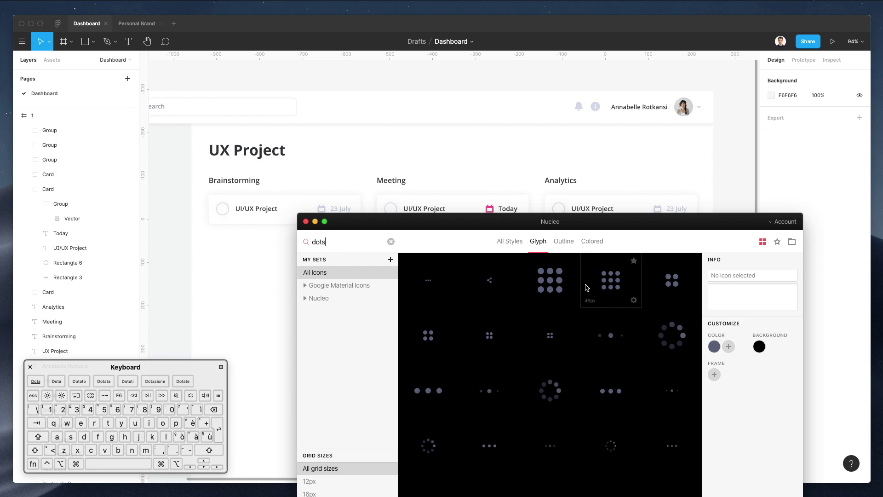
pyautogui.moveTo(379, 172); pyautogui.dragTo(344, 151)
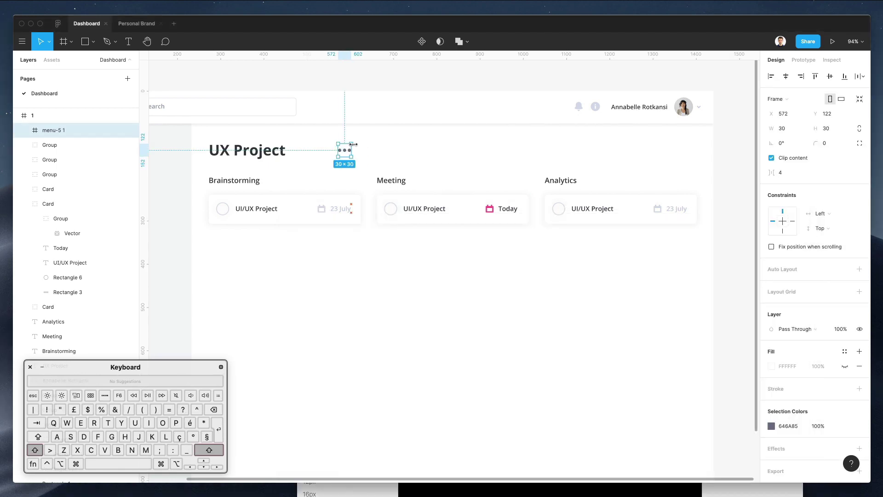
pyautogui.press('super+shift+g')
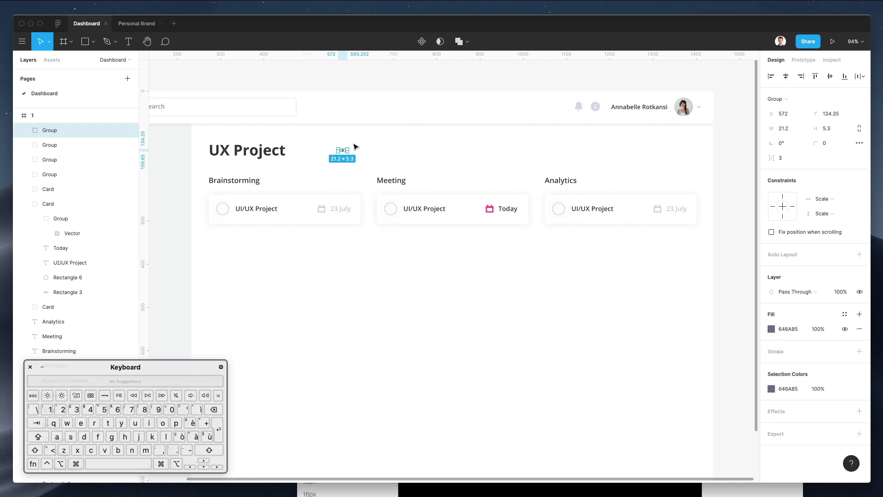
# Rotate the three-dot icon to -90° and move it level with the "UX Project" title, near the Analytics card's outer edge
pyautogui.moveTo(349, 146); pyautogui.dragTo(695, 161)
pyautogui.click(355, 150)
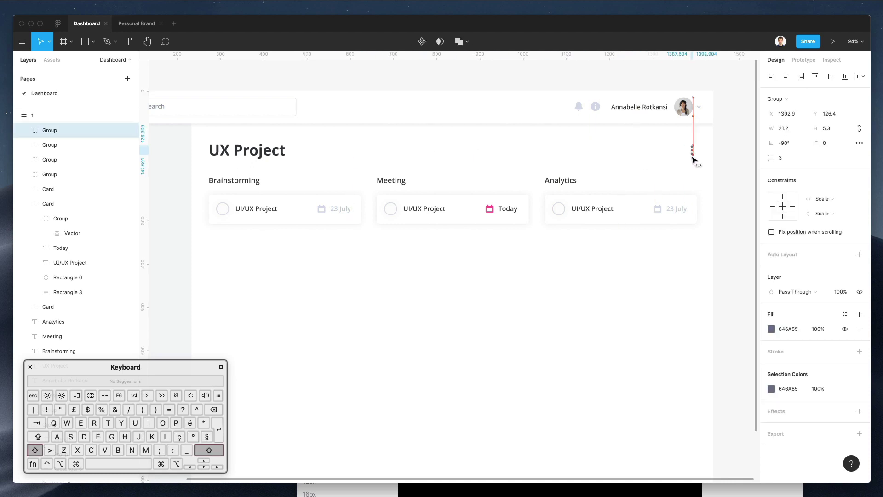
pyautogui.click(632, 166)
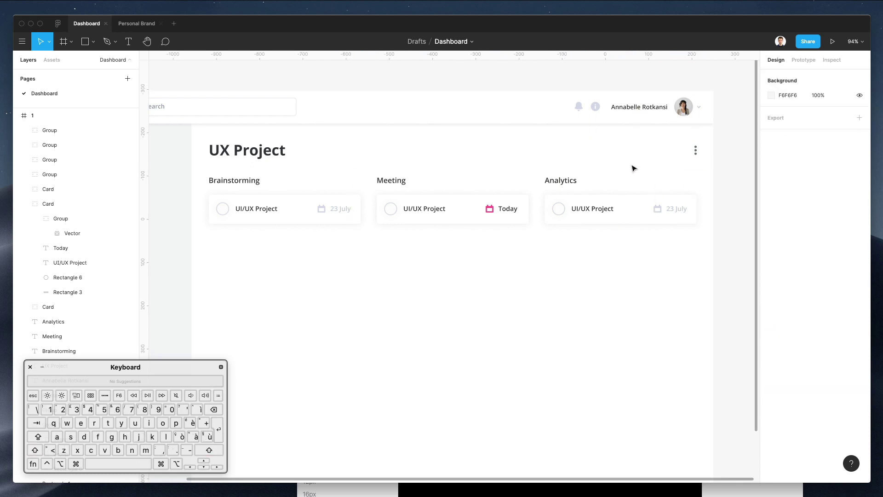
# Recolour the three-dot icon with the colour sampled from the header's bell icon
pyautogui.click(695, 151)
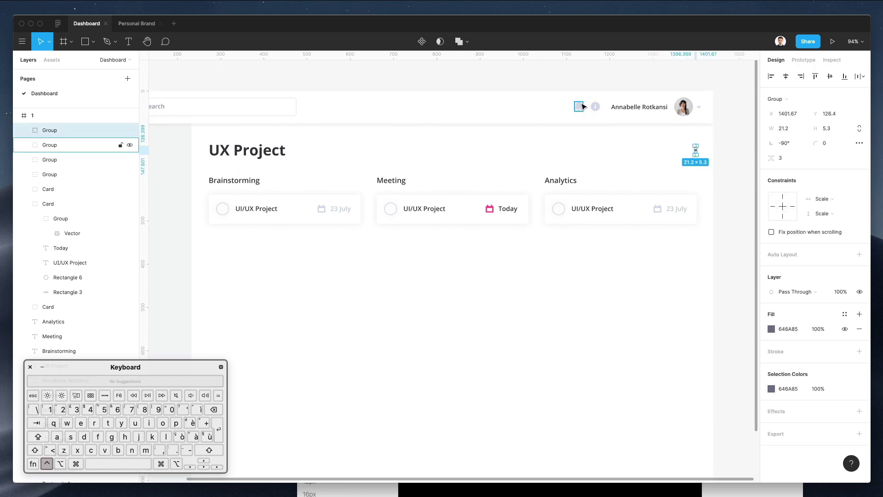
pyautogui.hotkey('ctrl', 'c')
pyautogui.click(580, 105)
pyautogui.doubleClick(560, 182)
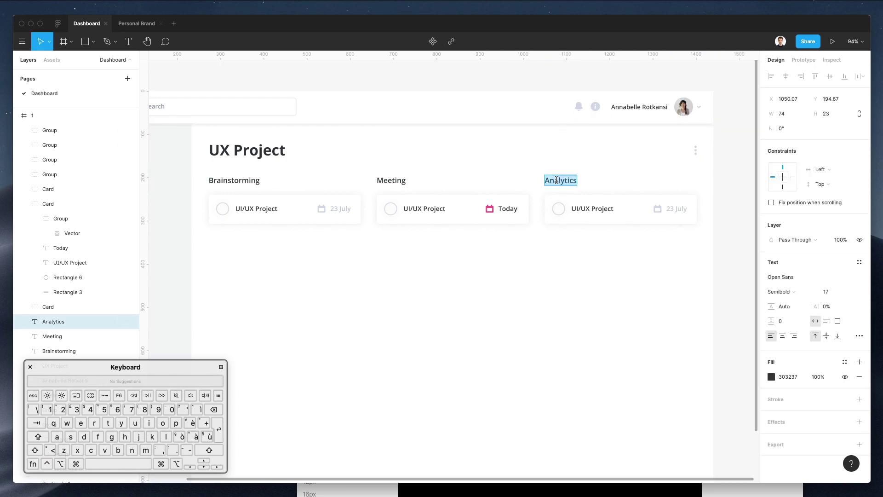
pyautogui.click(581, 164)
pyautogui.click(582, 163)
pyautogui.hscroll(5, 580, 166)
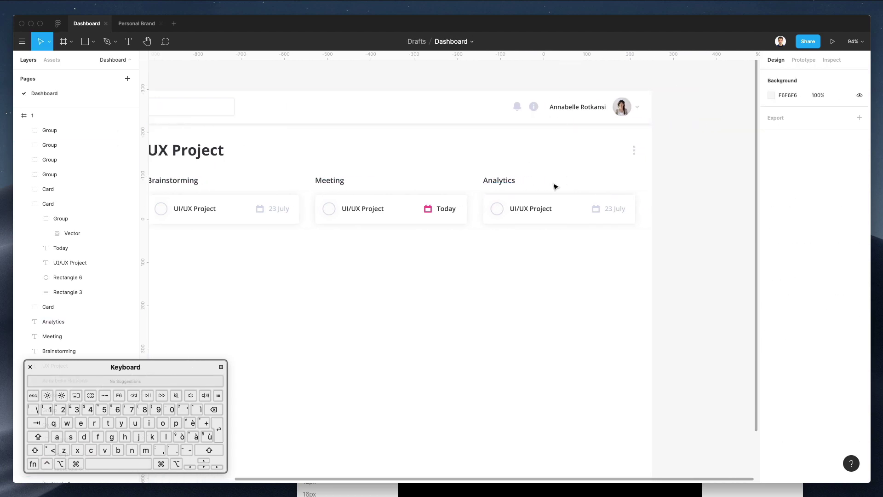
pyautogui.hscroll(-1, 570, 171)
pyautogui.scroll(-3, 569, 170)
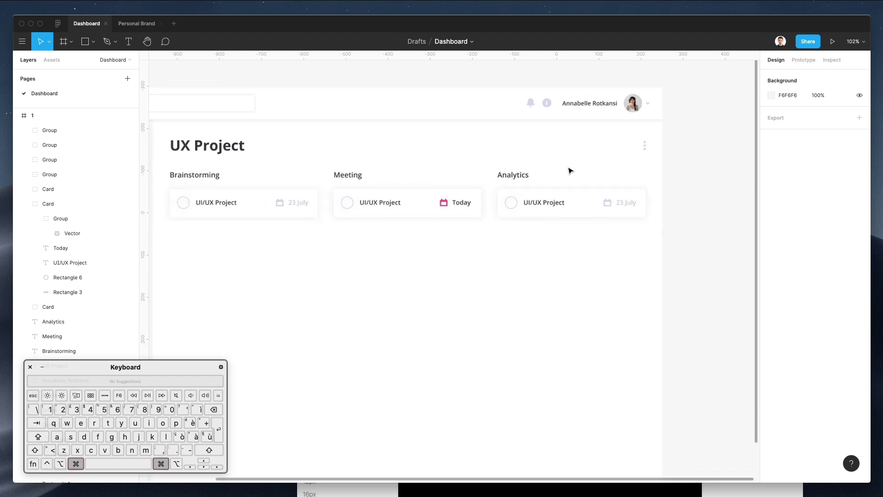
# Copy the Brainstorming and Analytics task cards together into a second row directly below the originals, at Y 329.16
pyautogui.moveTo(222, 225); pyautogui.dragTo(623, 195)
pyautogui.moveTo(613, 234); pyautogui.dragTo(554, 199)
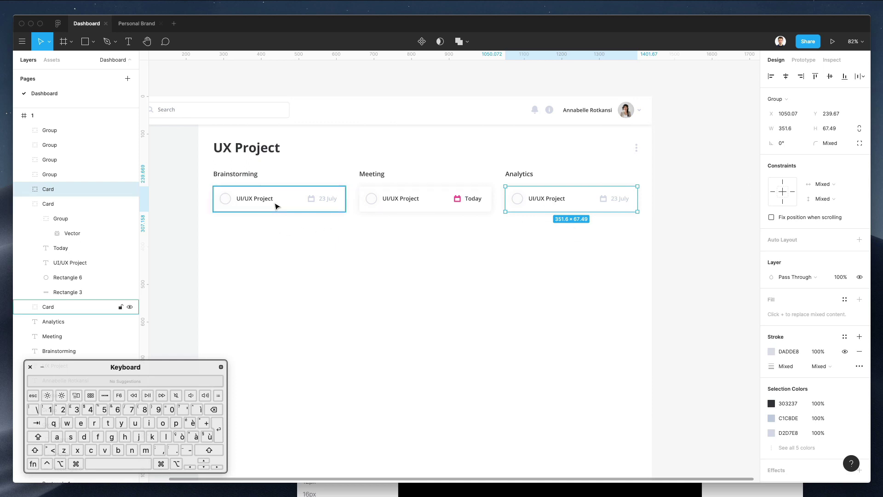
pyautogui.hscroll(1, 280, 204)
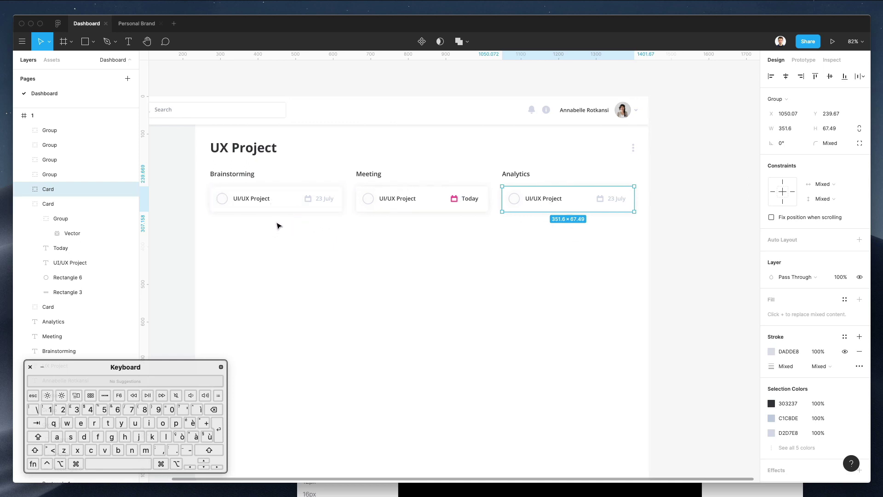
pyautogui.click(300, 199)
pyautogui.keyDown('shift'); pyautogui.click(557, 207); pyautogui.keyUp('shift')
pyautogui.moveTo(557, 207); pyautogui.dragTo(533, 233)
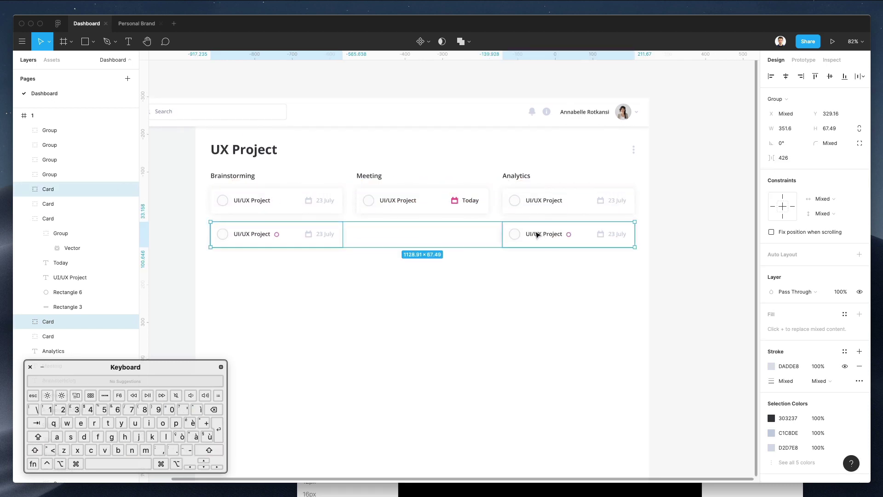
# Repeat the duplication of the Brainstorming and Analytics card pair five more times at equal spacing, giving seven cards per column
pyautogui.press('super+d')
pyautogui.press('super+d')
pyautogui.press('super+d')
pyautogui.press('super+d')
pyautogui.press('super+d')
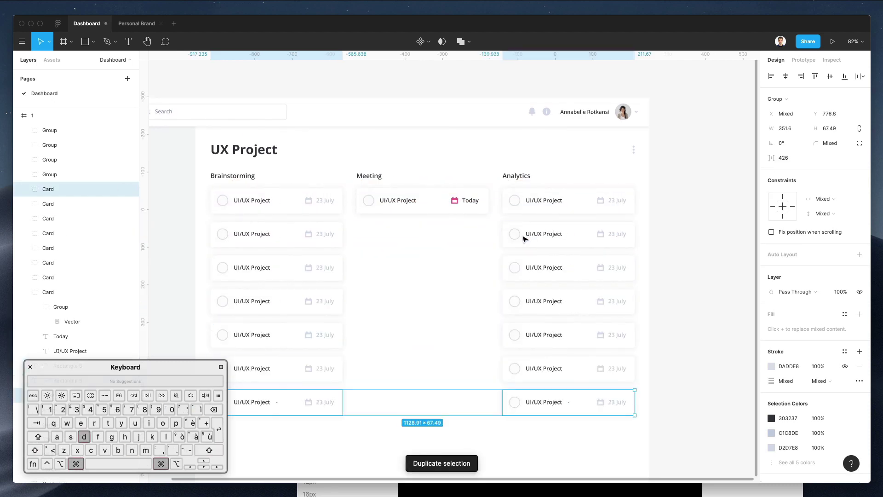
pyautogui.scroll(-2, 522, 240)
pyautogui.hscroll(-1, 522, 239)
pyautogui.click(437, 399)
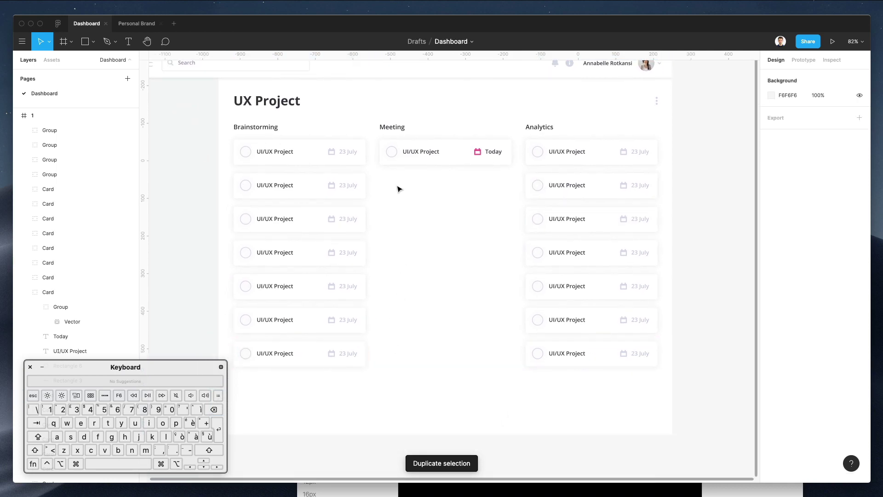
# Copy the second to fifth Brainstorming cards into the Meeting column, aligned below its "Today" card
pyautogui.moveTo(397, 186); pyautogui.dragTo(309, 293)
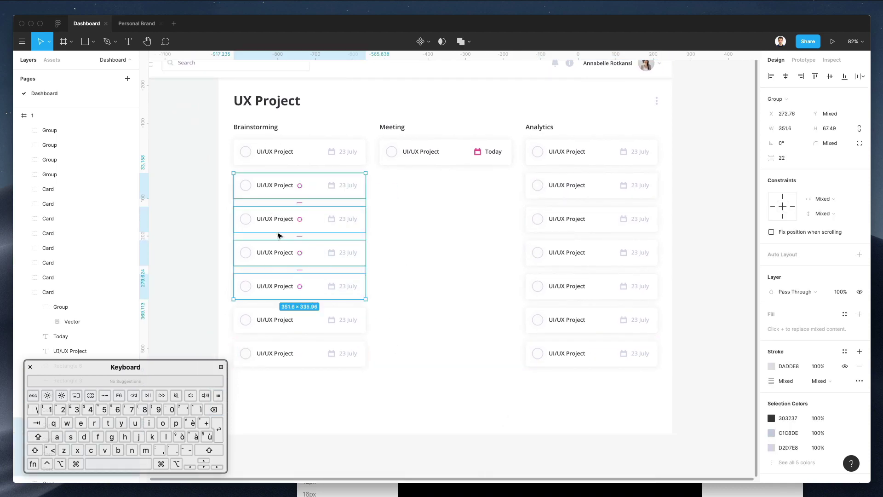
pyautogui.moveTo(278, 236); pyautogui.dragTo(411, 220)
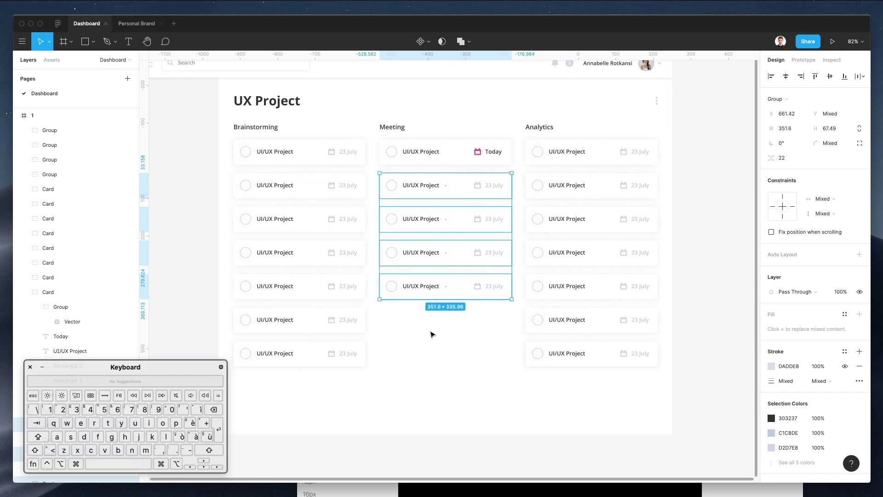
pyautogui.click(432, 333)
# Delete the bottom four cards of the Analytics column, keeping the first three
pyautogui.click(574, 288)
pyautogui.moveTo(681, 296); pyautogui.dragTo(588, 371)
pyautogui.press('Delete')
pyautogui.click(583, 257)
pyautogui.press('Delete')
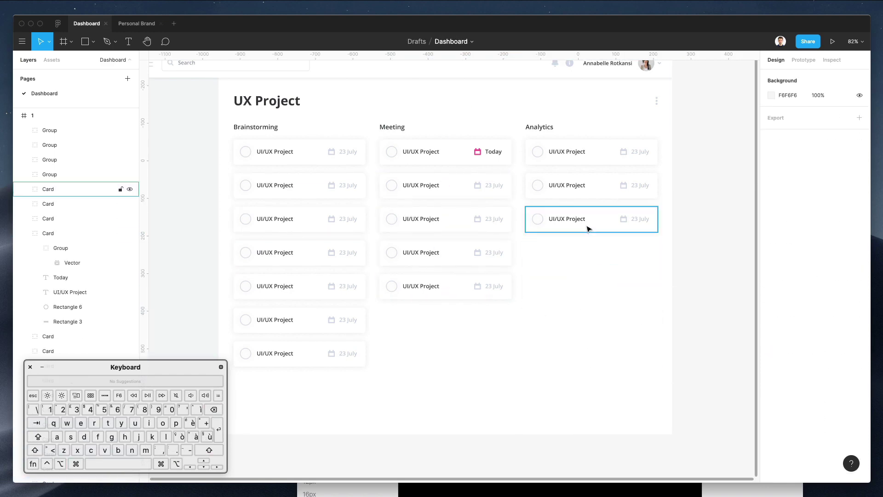
# Stretch the background rectangle of the third Analytics card downward to about 157 px high
pyautogui.keyDown('super'); pyautogui.click(587, 229); pyautogui.keyUp('super')
pyautogui.moveTo(583, 232); pyautogui.dragTo(582, 265)
pyautogui.click(589, 279)
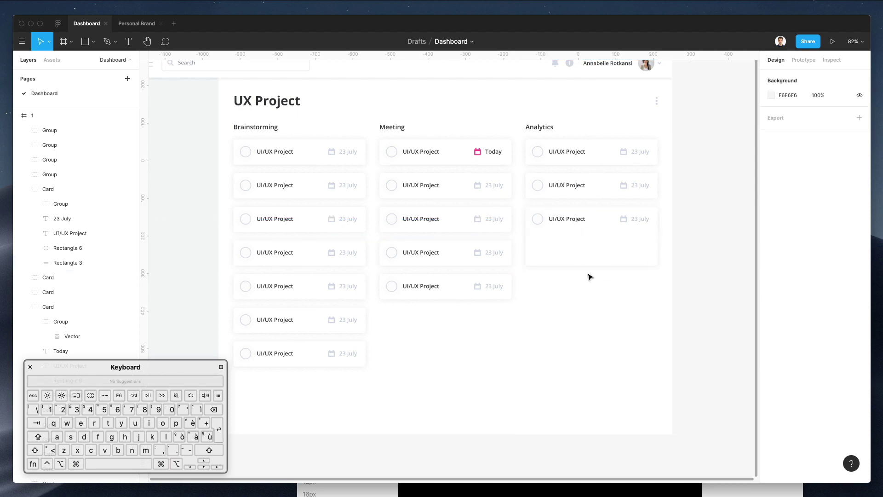
# Duplicate the third Analytics card's background and resize the copy into a centred inner panel below the title, about 317 × 159 px
pyautogui.keyDown('super'); pyautogui.click(592, 239); pyautogui.keyUp('super')
pyautogui.press('super+c')
pyautogui.press('super+v')
pyautogui.moveTo(587, 210); pyautogui.dragTo(586, 231)
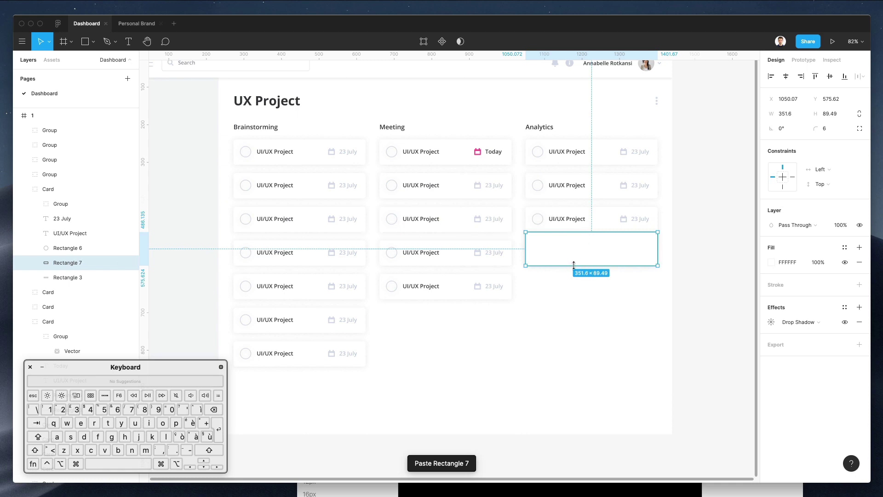
pyautogui.moveTo(526, 252); pyautogui.dragTo(533, 253)
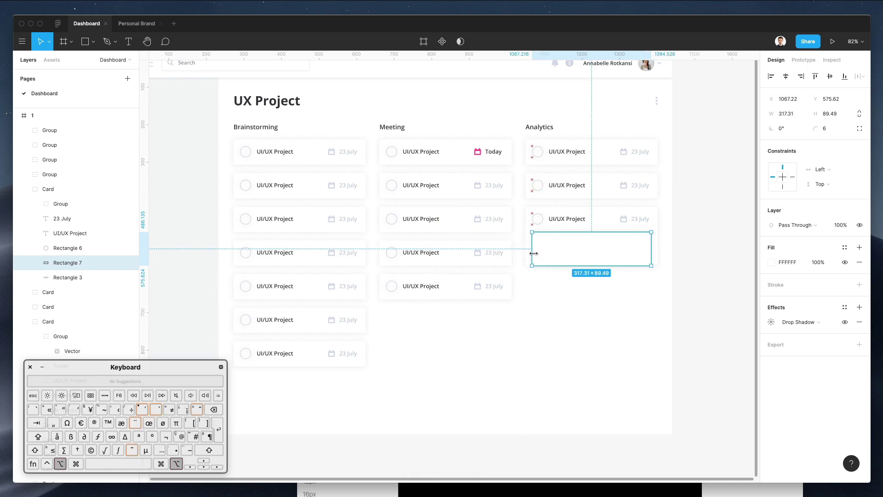
pyautogui.moveTo(592, 268); pyautogui.dragTo(592, 294)
# Extend the third Analytics card's outer background to about 246 px high so that it encloses the inner panel
pyautogui.keyDown('super'); pyautogui.click(529, 243); pyautogui.keyUp('super')
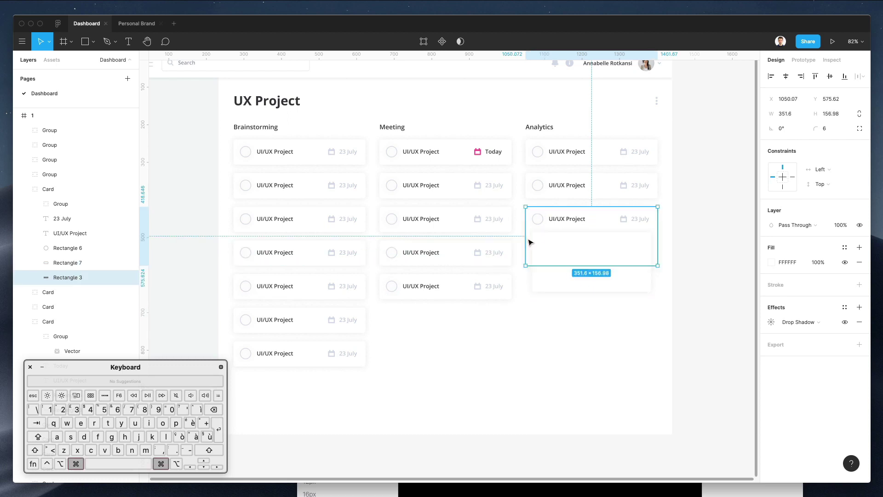
pyautogui.moveTo(572, 266); pyautogui.dragTo(566, 299)
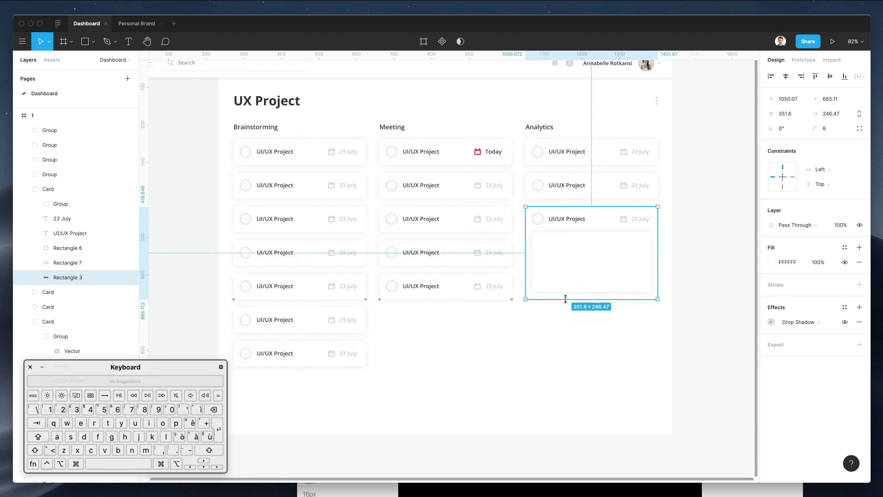
pyautogui.click(577, 327)
pyautogui.keyDown('super'); pyautogui.click(587, 262); pyautogui.keyUp('super')
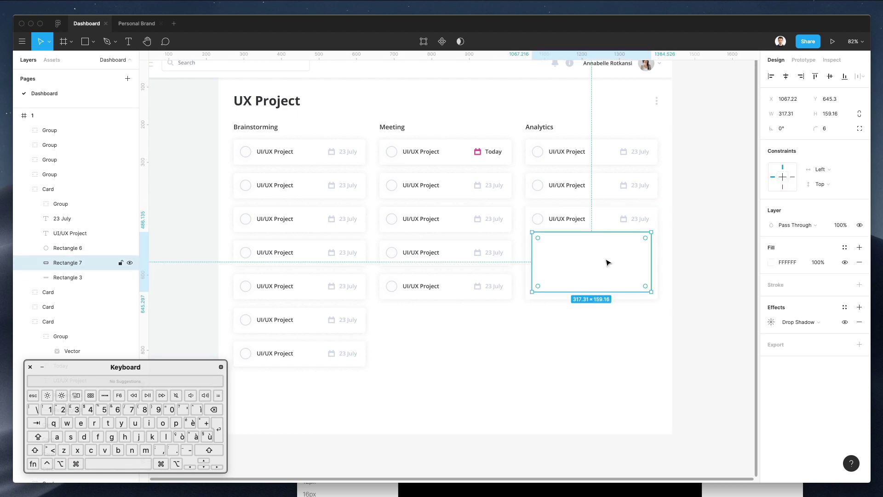
pyautogui.click(604, 331)
# Retitle the first Brainstorming card as "Meeting with" followed by a person's first name
pyautogui.scroll(3, 605, 331)
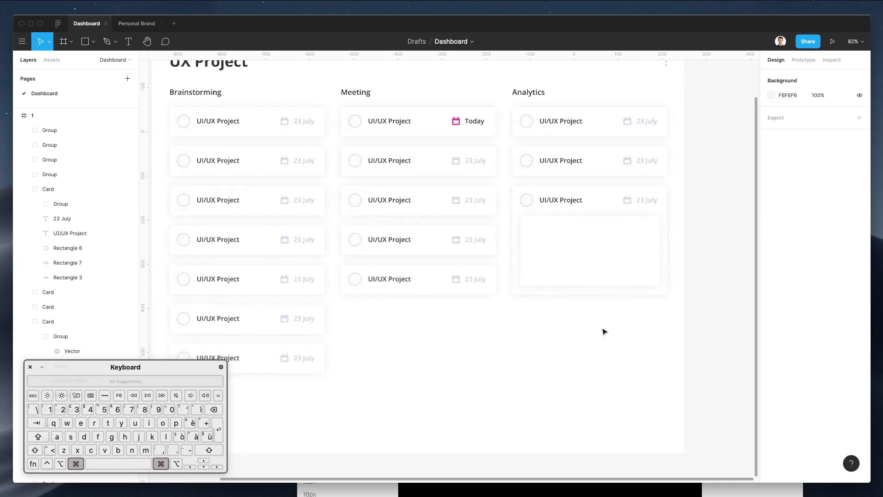
pyautogui.scroll(-5, 605, 332)
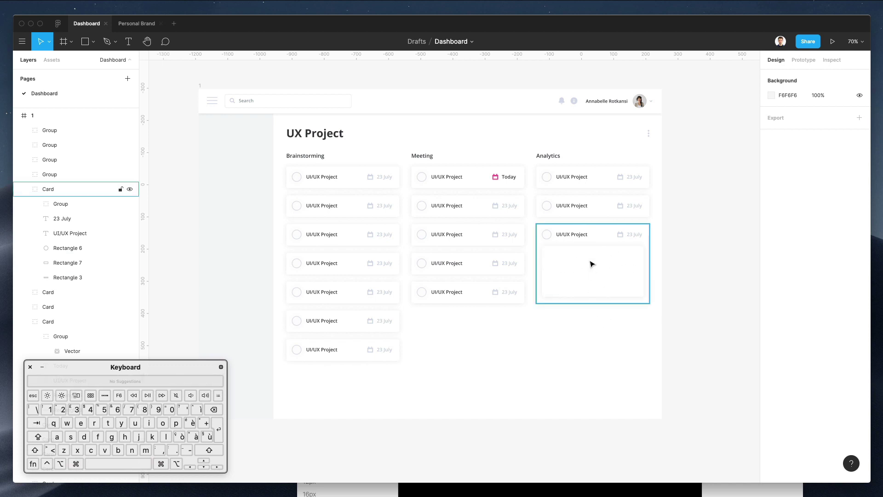
pyautogui.keyDown('super'); pyautogui.click(329, 205); pyautogui.keyUp('super')
pyautogui.keyDown('super'); pyautogui.click(316, 177); pyautogui.keyUp('super')
pyautogui.doubleClick(316, 178)
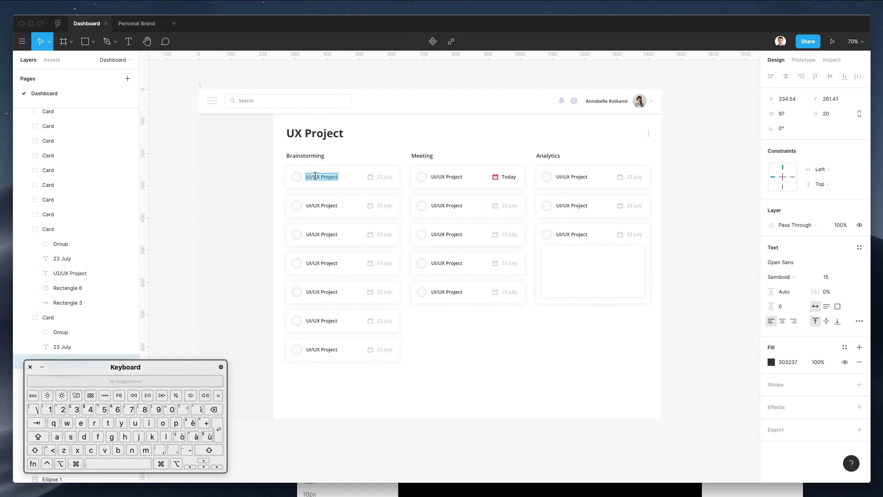
pyautogui.write('Me')
pyautogui.write('Alex')
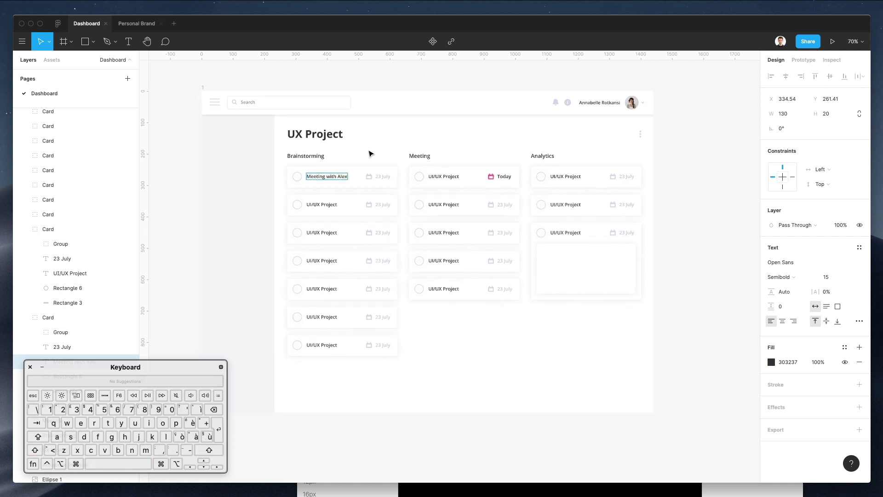
pyautogui.click(383, 145)
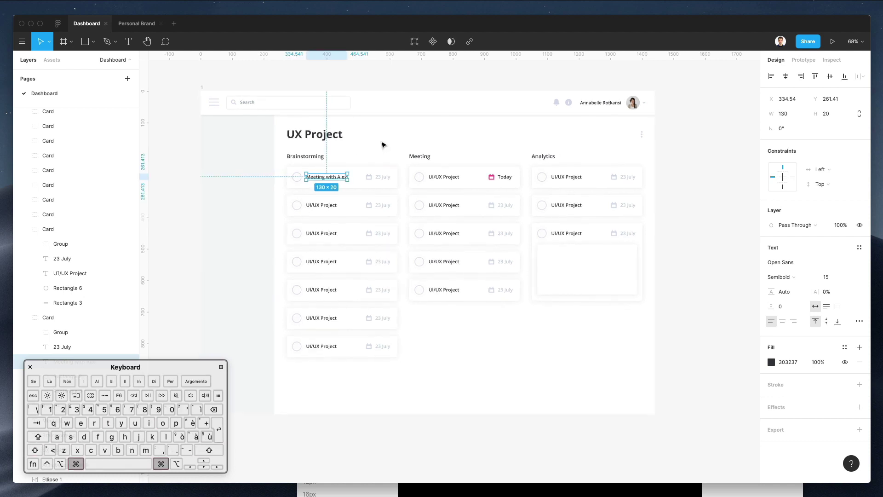
pyautogui.scroll(-3, 383, 145)
pyautogui.scroll(5, 383, 146)
pyautogui.click(383, 146)
pyautogui.scroll(-1, 378, 148)
pyautogui.hscroll(1, 378, 148)
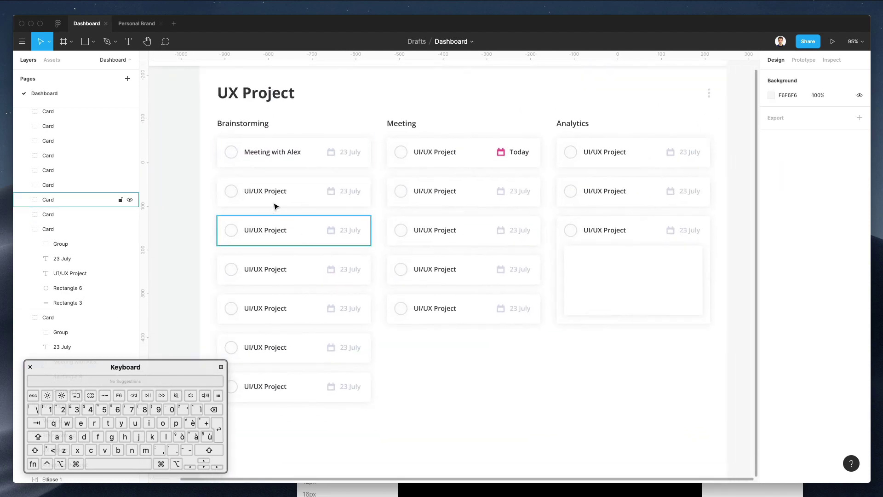
# Change the title of the second Brainstorming card to "Stakeholders approval"
pyautogui.keyDown('super'); pyautogui.click(266, 192); pyautogui.keyUp('super')
pyautogui.press('Return')
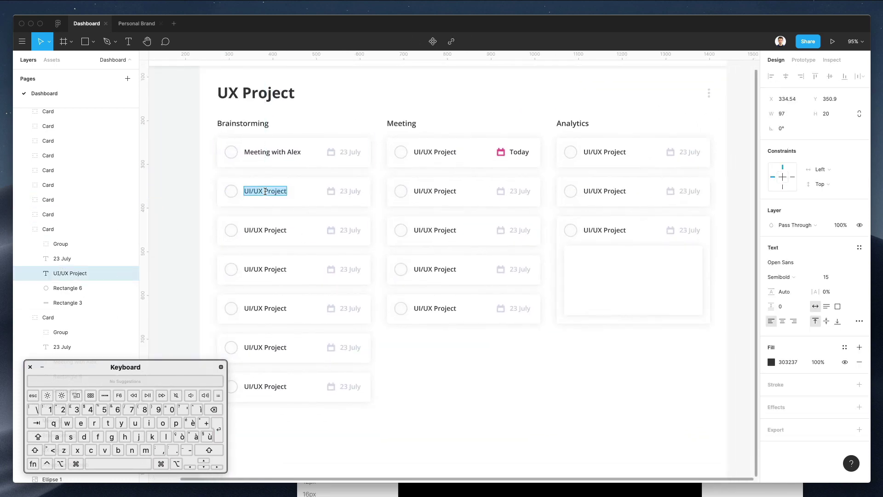
pyautogui.press('shift')
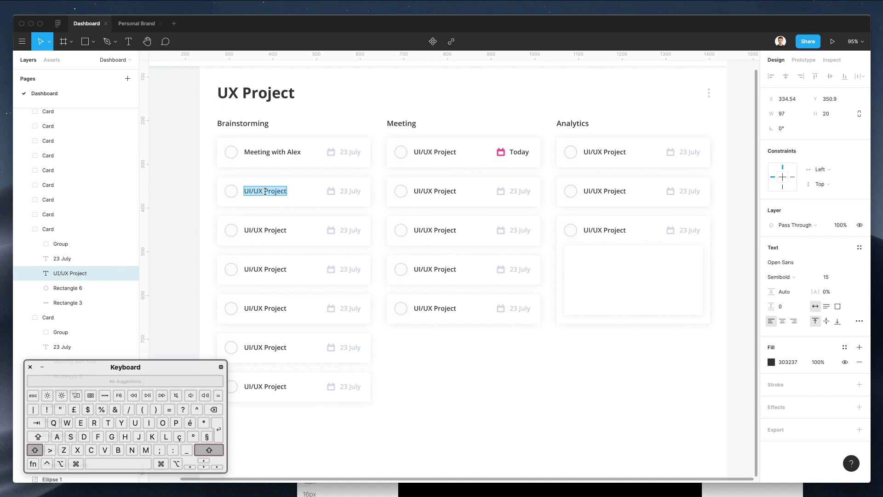
pyautogui.write('Stakeho')
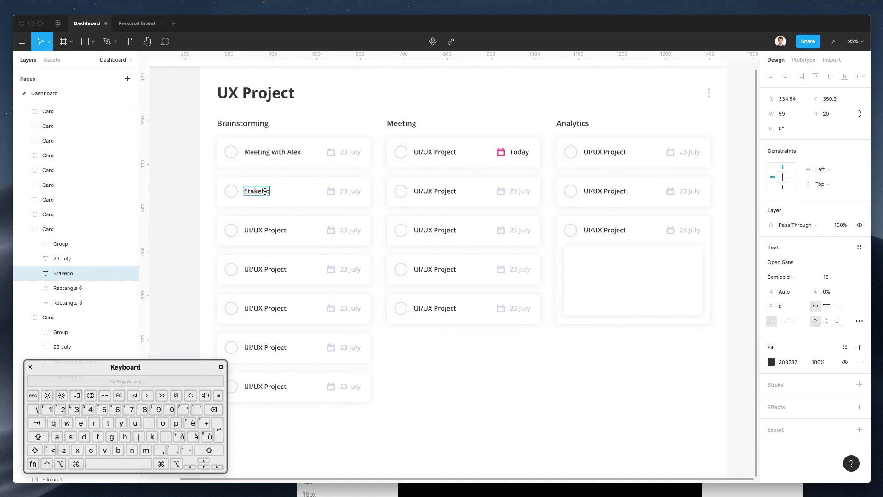
pyautogui.write('lders approval')
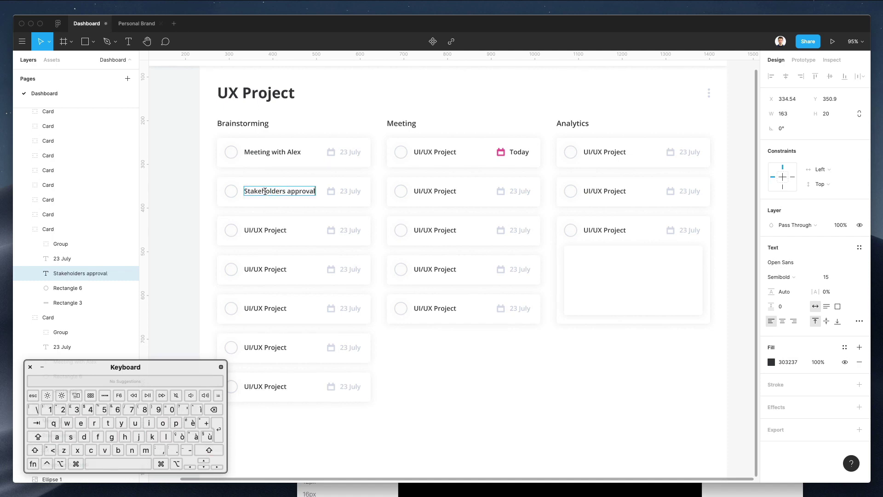
# Retitle the third Brainstorming card "Concept A to Z" and the fourth one "Ideation"
pyautogui.doubleClick(274, 231)
pyautogui.press('shift')
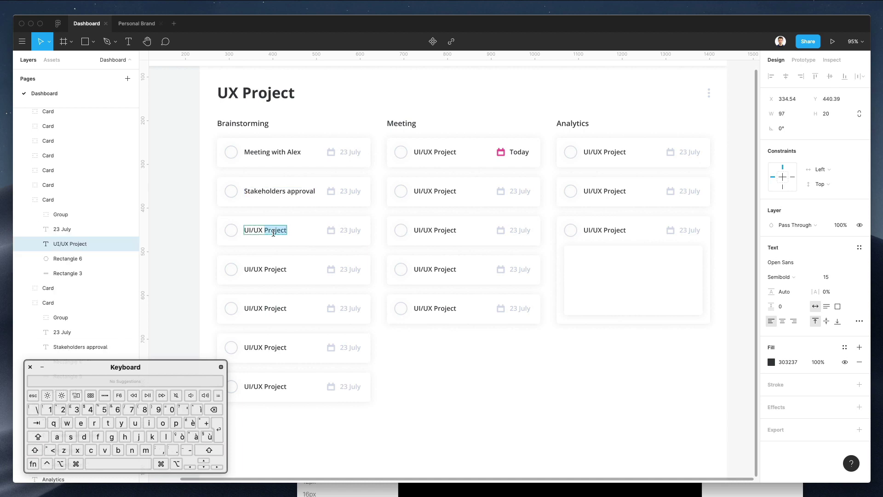
pyautogui.write('Concept A to Z')
pyautogui.doubleClick(262, 271)
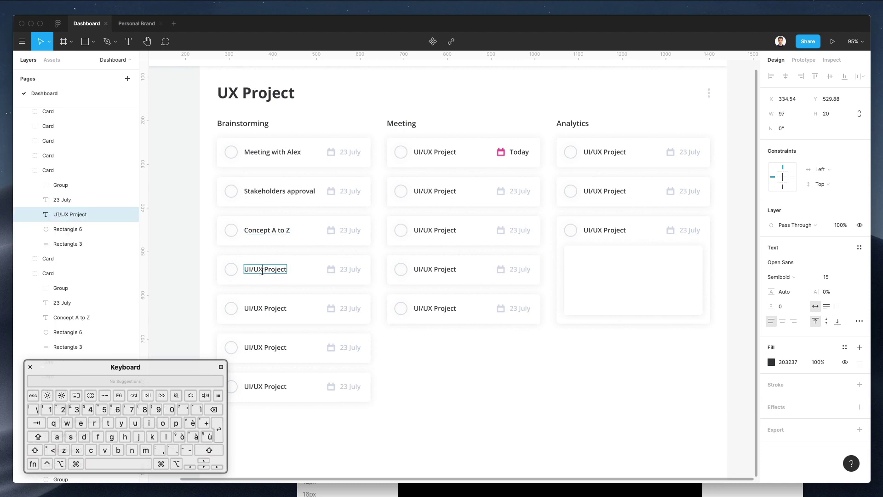
pyautogui.write('Ideation')
# Change the title of the fifth Brainstorming card to "Visual Design"
pyautogui.doubleClick(253, 307)
pyautogui.write('V')
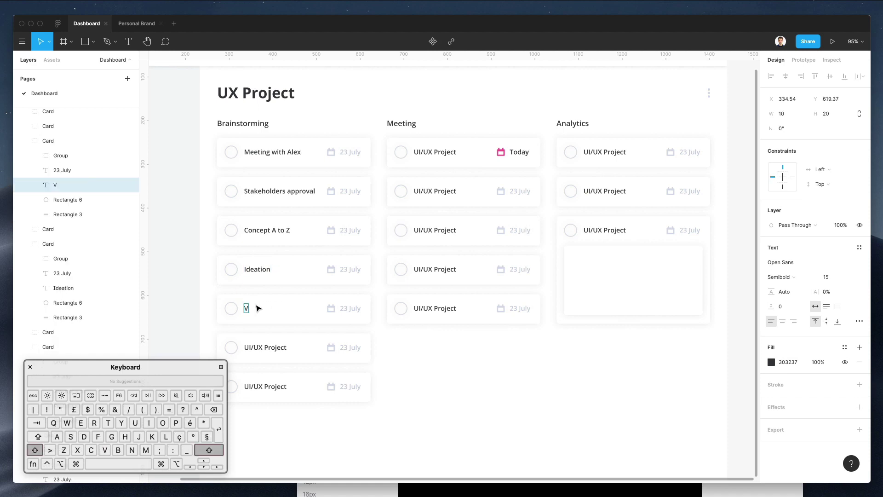
pyautogui.write('isual Design')
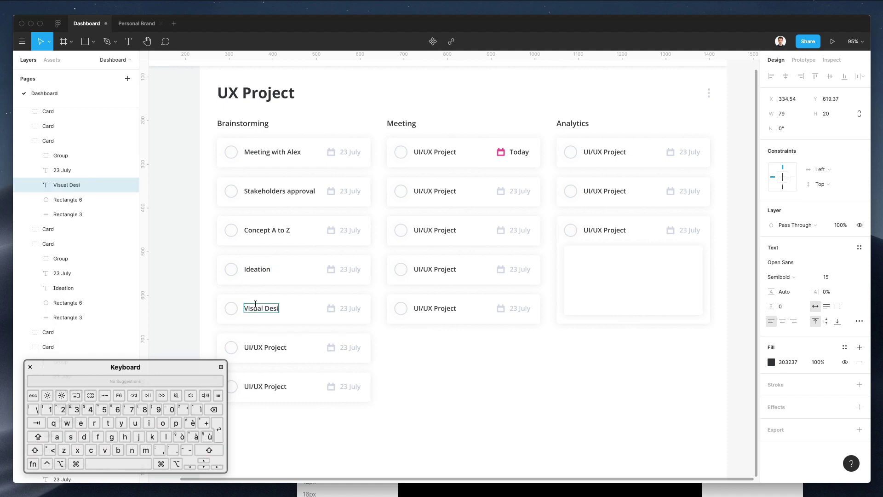
# Change the title of the sixth Brainstorming card to "Conceptual phase"
pyautogui.doubleClick(261, 346)
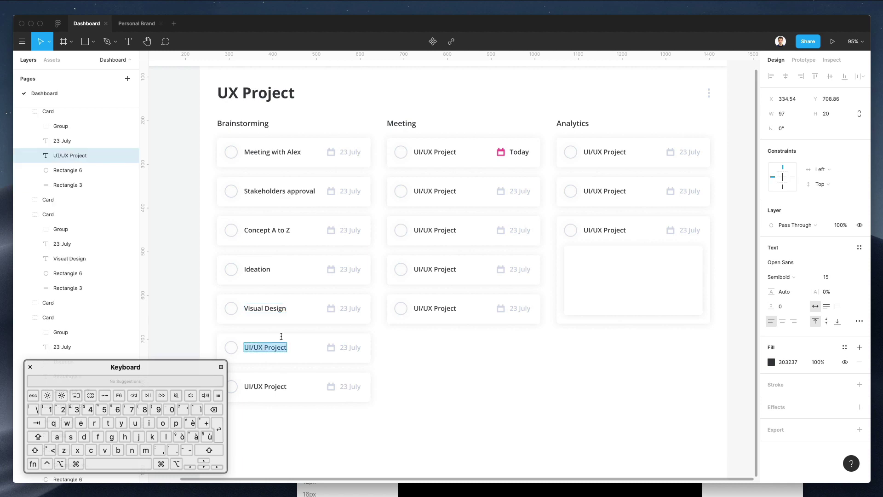
pyautogui.scroll(-1, 315, 332)
pyautogui.hscroll(-1, 314, 332)
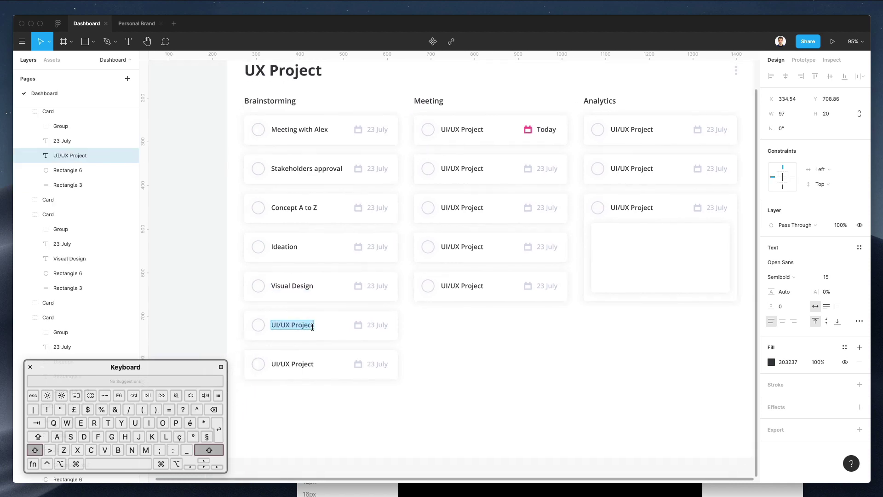
pyautogui.write('Meeting')
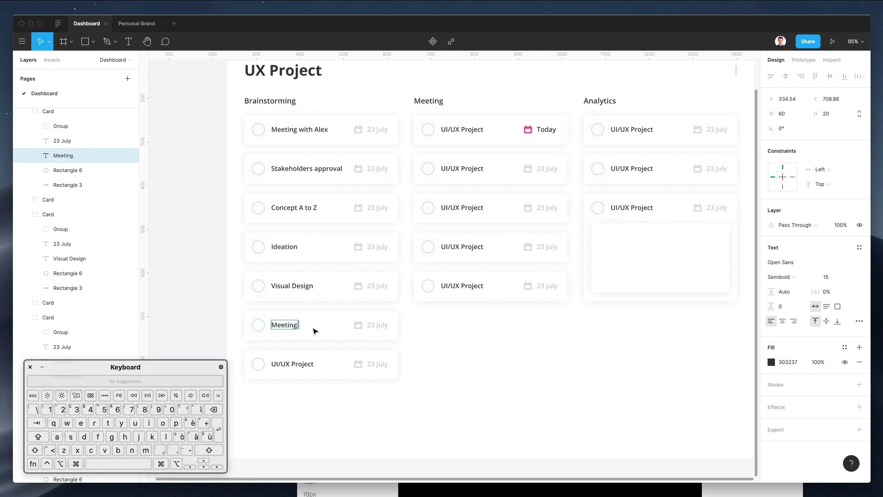
pyautogui.hotkey('shift', 'Up')
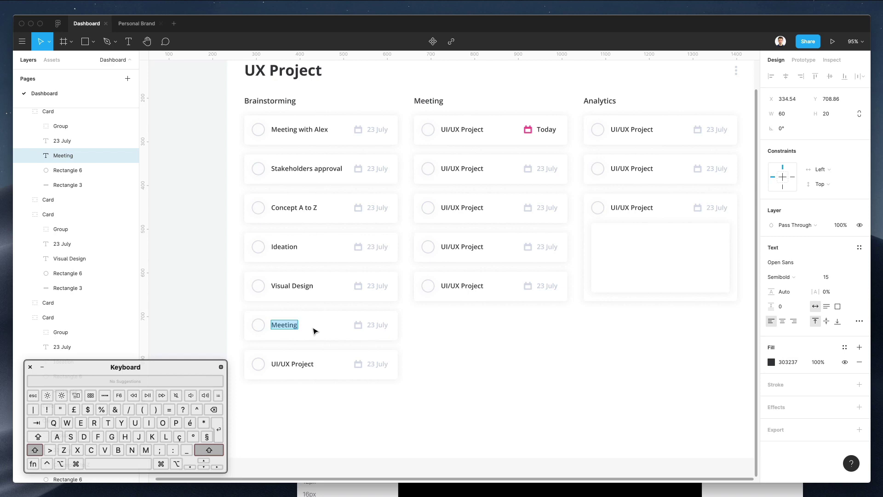
pyautogui.write('Conceptual')
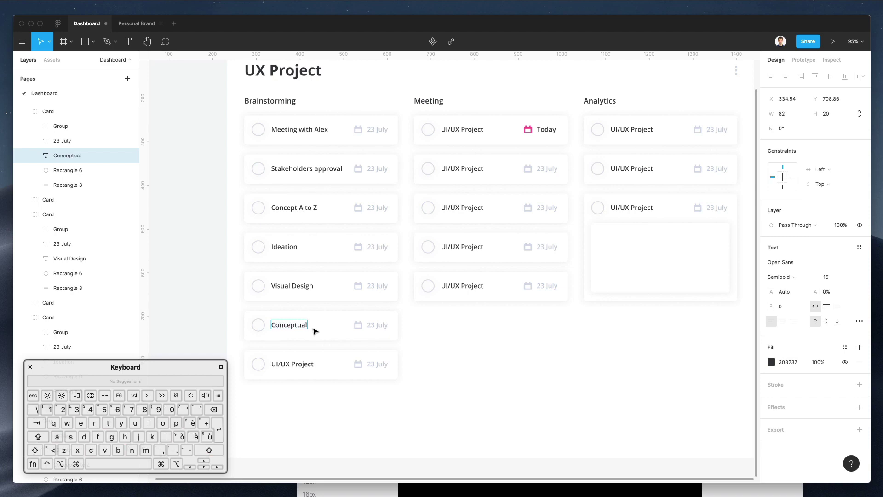
pyautogui.write(' phase')
# Change the title of the last Brainstorming card to "Organization"
pyautogui.doubleClick(303, 364)
pyautogui.tripleClick(298, 365)
pyautogui.scroll(1, 299, 366)
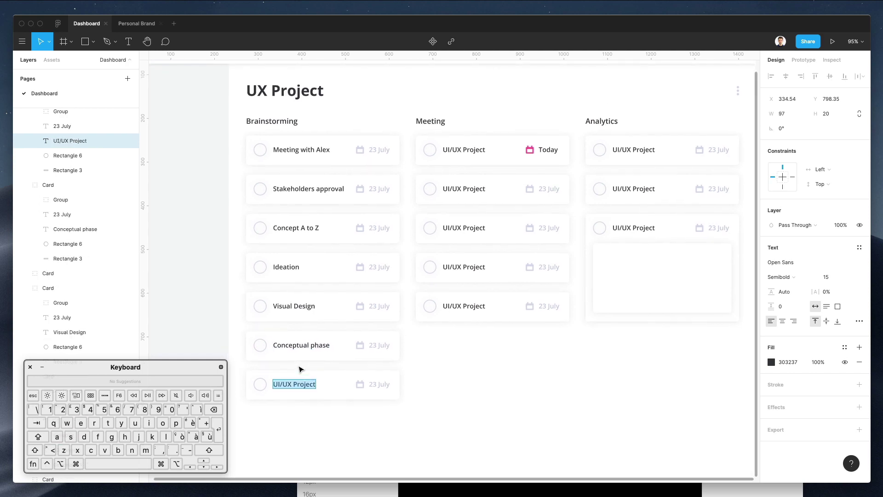
pyautogui.write('O')
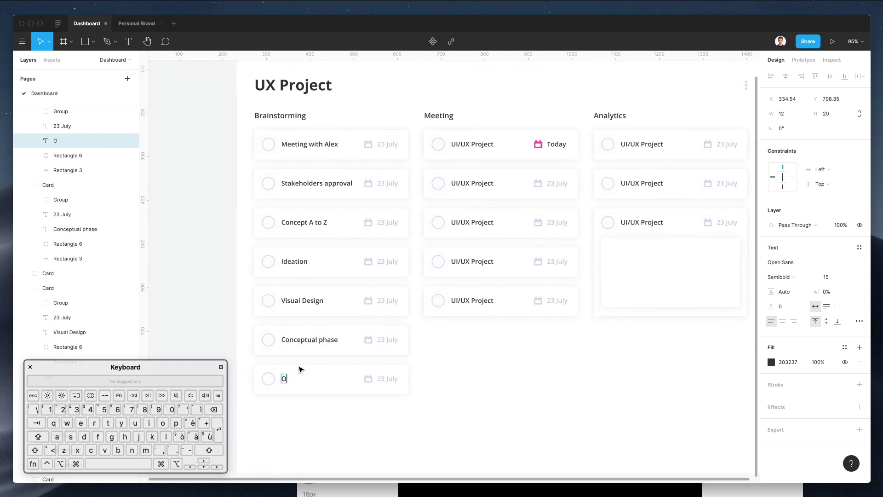
pyautogui.write('rganization')
# Replace the placeholder titles of the first three Meeting cards with a different person's name on each
pyautogui.doubleClick(470, 146)
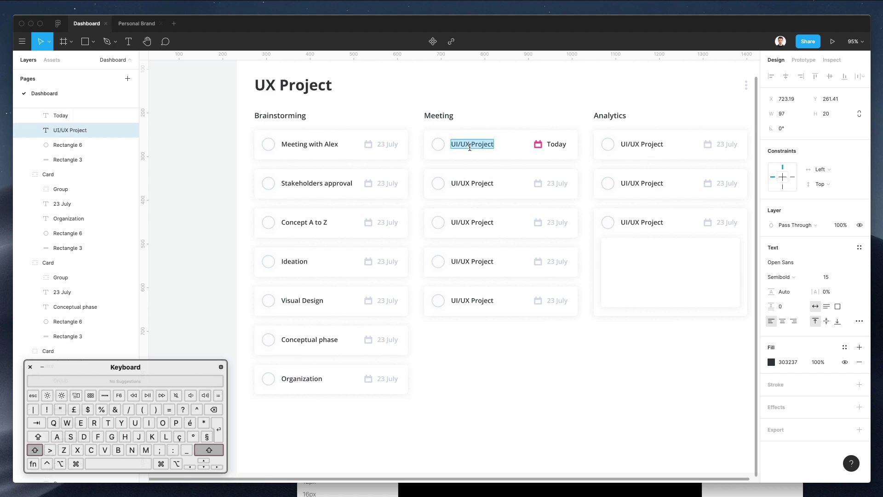
pyautogui.write('Alex B.')
pyautogui.doubleClick(473, 182)
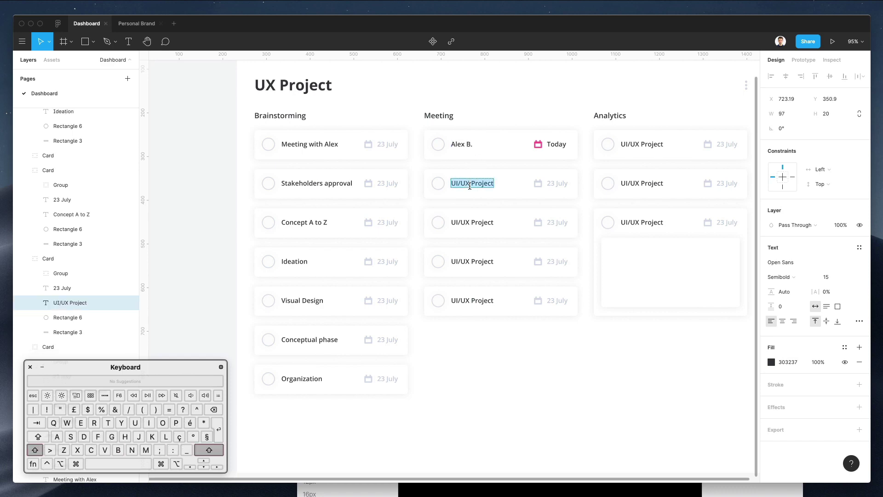
pyautogui.write('Mark.')
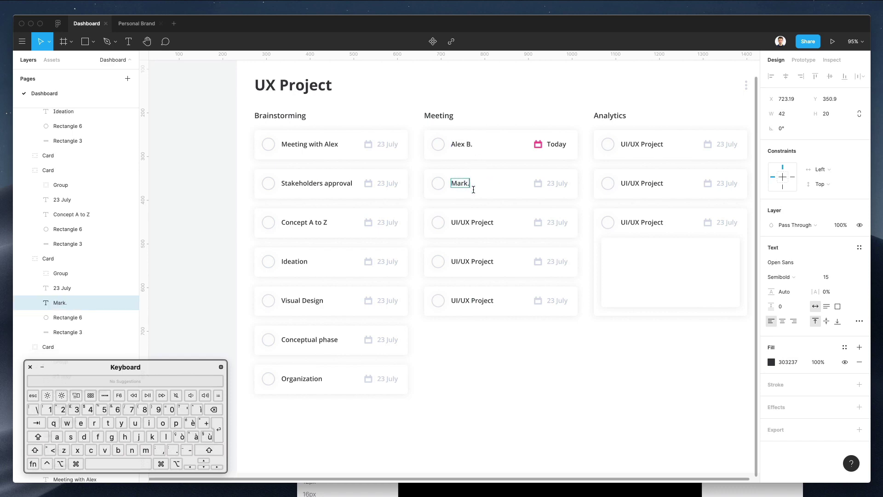
pyautogui.click(472, 222)
pyautogui.doubleClick(468, 225)
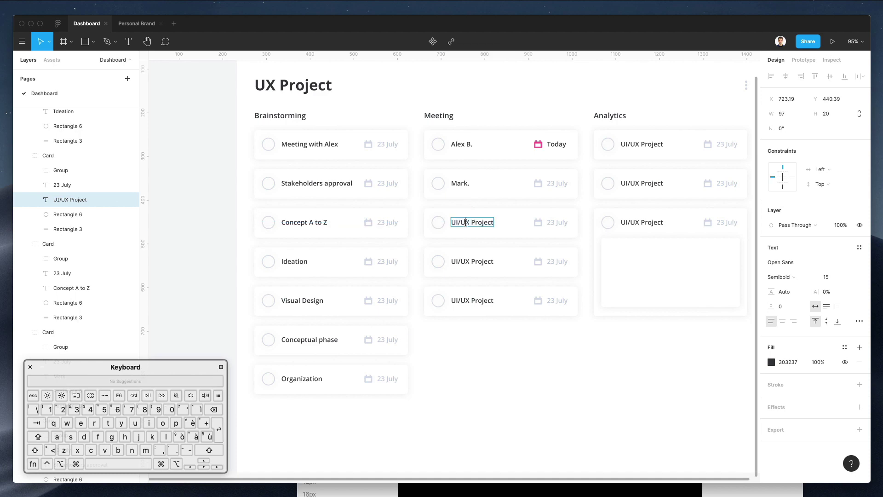
pyautogui.write('Tony Z.')
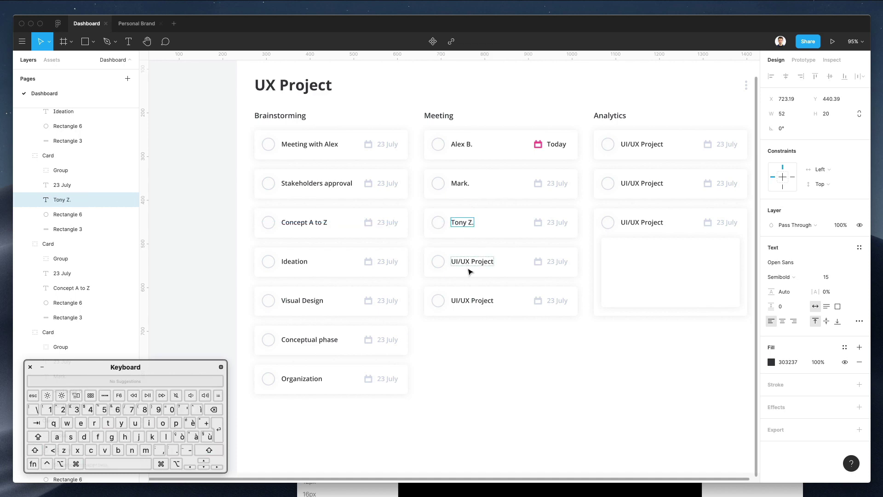
# Replace the placeholder titles of the fourth and fifth Meeting cards with a first name and surname initial each
pyautogui.click(468, 263)
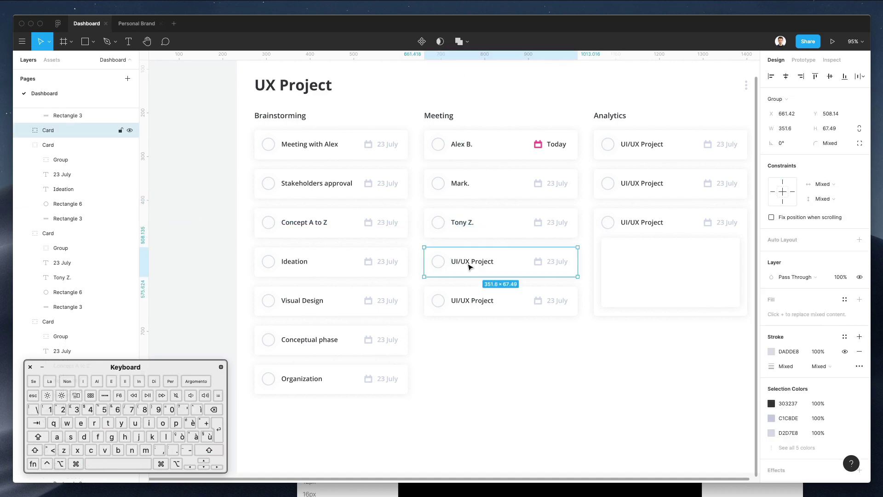
pyautogui.doubleClick(467, 263)
pyautogui.write('A')
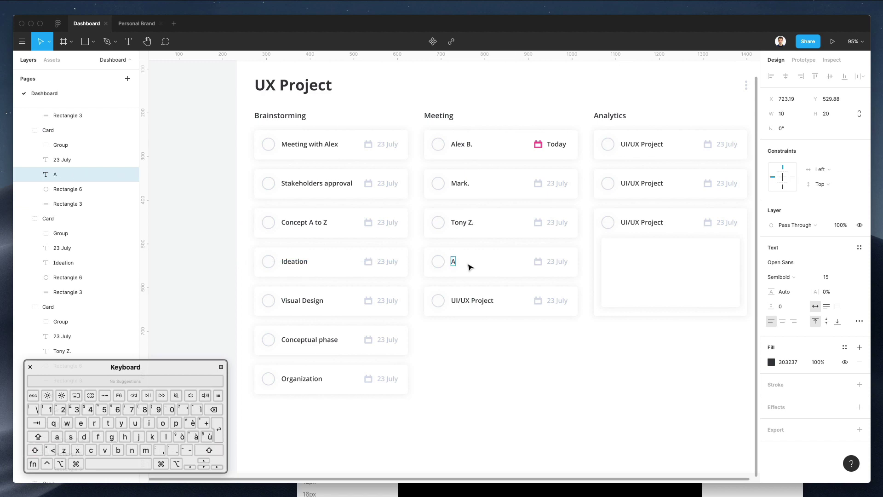
pyautogui.write('nnabelle T.')
pyautogui.doubleClick(474, 301)
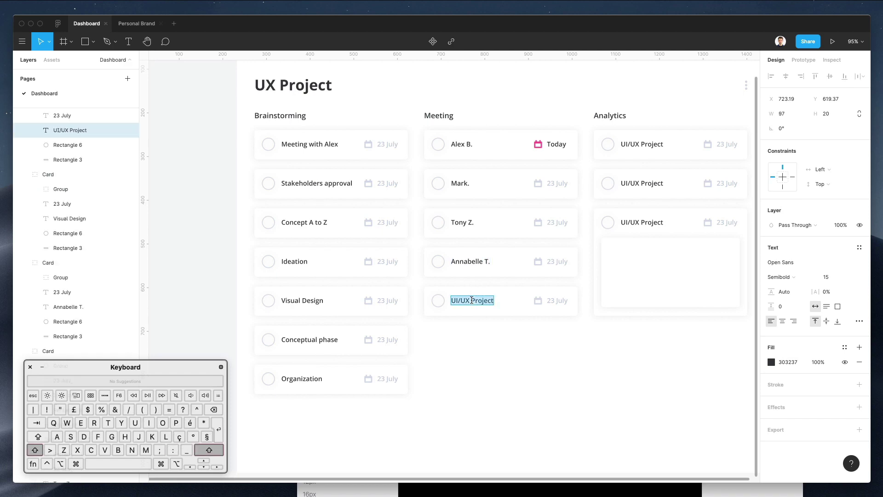
pyautogui.write('Ron W.')
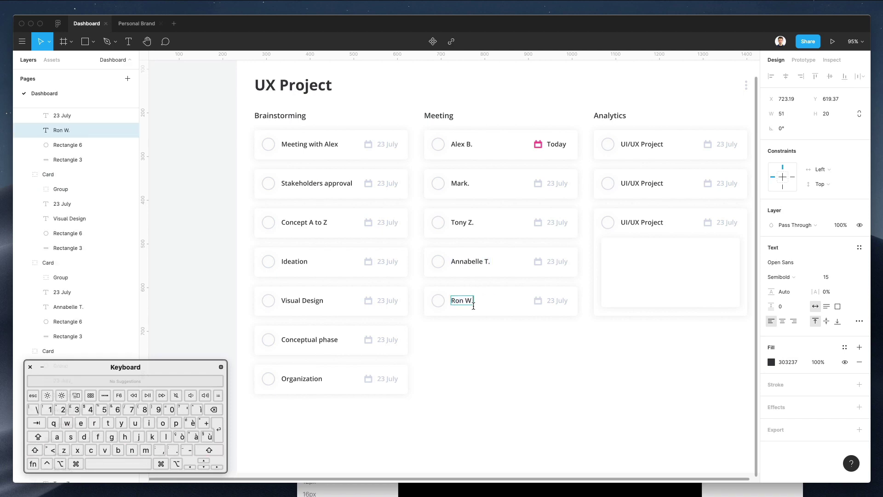
pyautogui.click(480, 364)
# Change the title of the first Analytics card to "A/B Testing"
pyautogui.hscroll(2, 479, 361)
pyautogui.keyDown('super'); pyautogui.click(579, 147); pyautogui.keyUp('super')
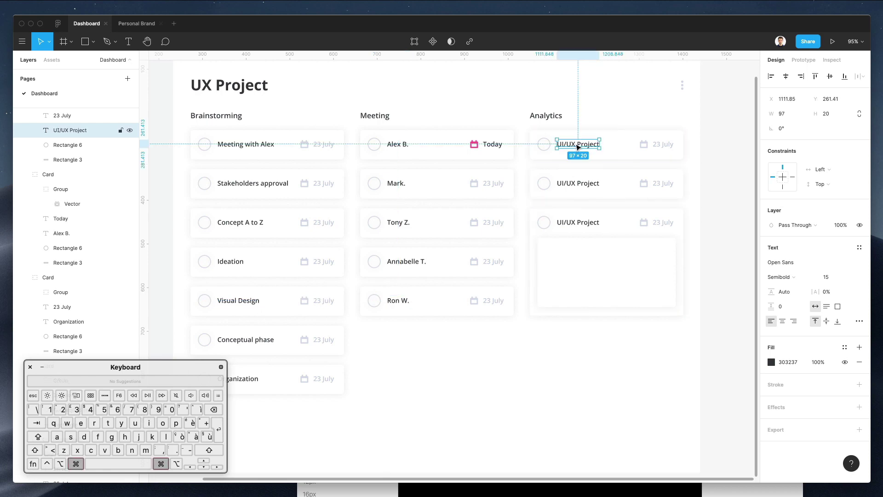
pyautogui.doubleClick(576, 144)
pyautogui.write('A/B')
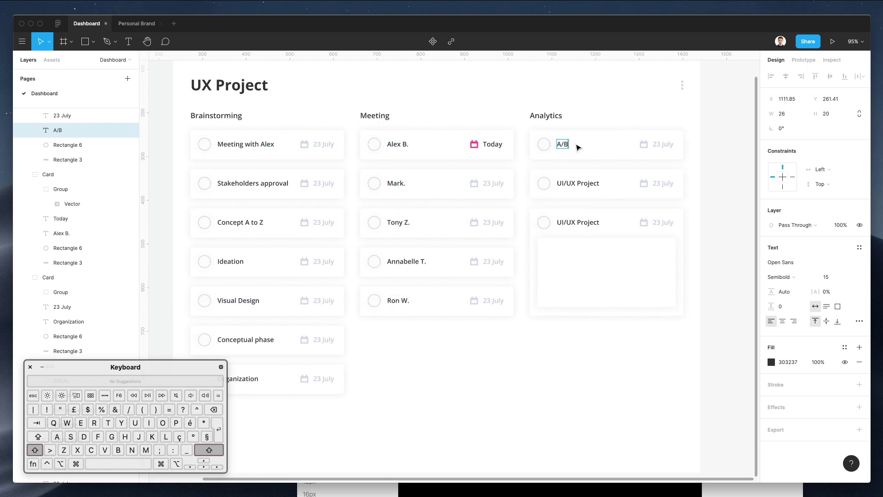
pyautogui.write(' Testing')
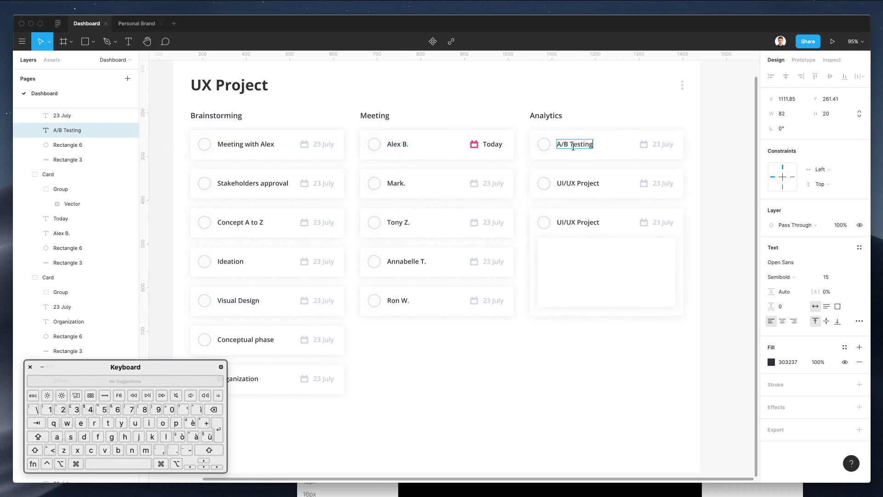
# Change the title of the second Analytics card to "User Research"
pyautogui.doubleClick(572, 184)
pyautogui.write('Use')
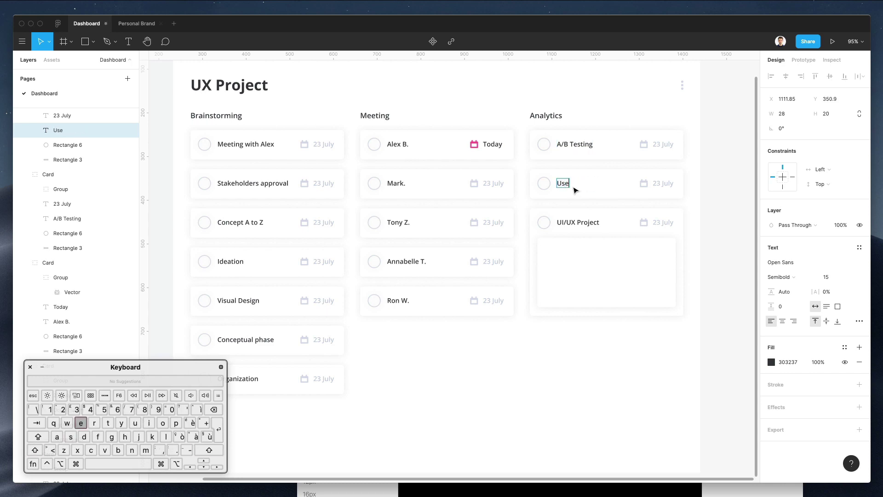
pyautogui.write('r Research')
# Change the title of the third Analytics card, the one with the large box, to "Conclusion"
pyautogui.doubleClick(578, 223)
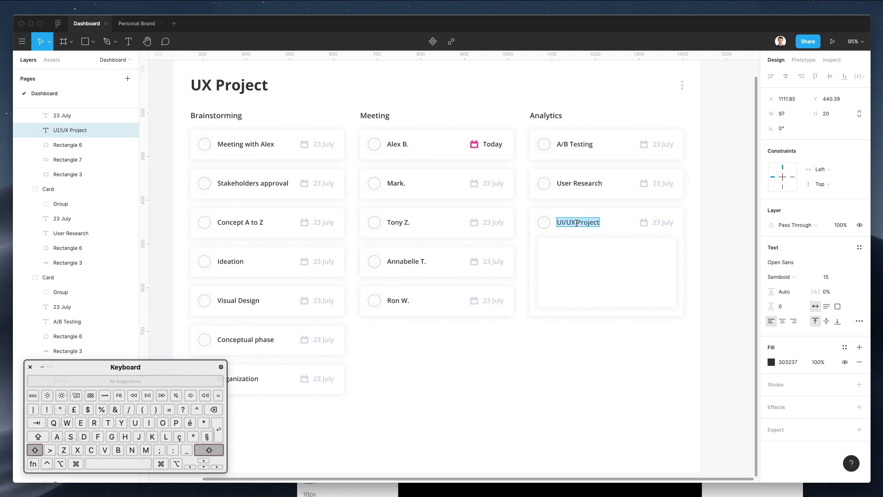
pyautogui.write('Conclusi')
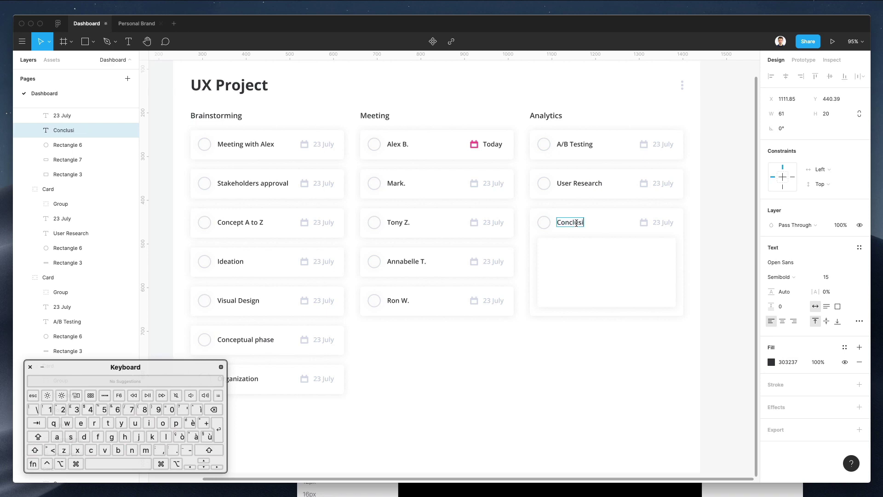
pyautogui.write('on')
pyautogui.click(499, 365)
pyautogui.click(500, 365)
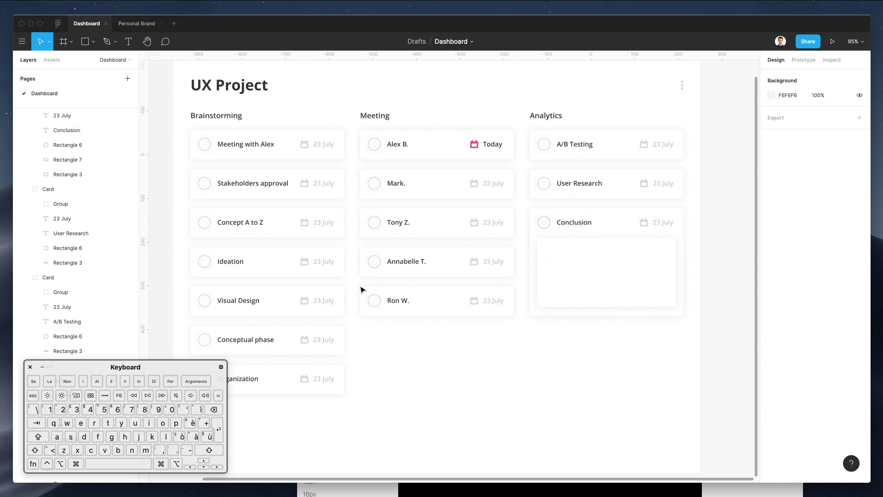
# Set the first Brainstorming card's date to 03 July and the Stakeholders approval card's date to 04 July
pyautogui.keyDown('super'); pyautogui.click(312, 147); pyautogui.keyUp('super')
pyautogui.keyDown('super'); pyautogui.click(318, 147); pyautogui.keyUp('super')
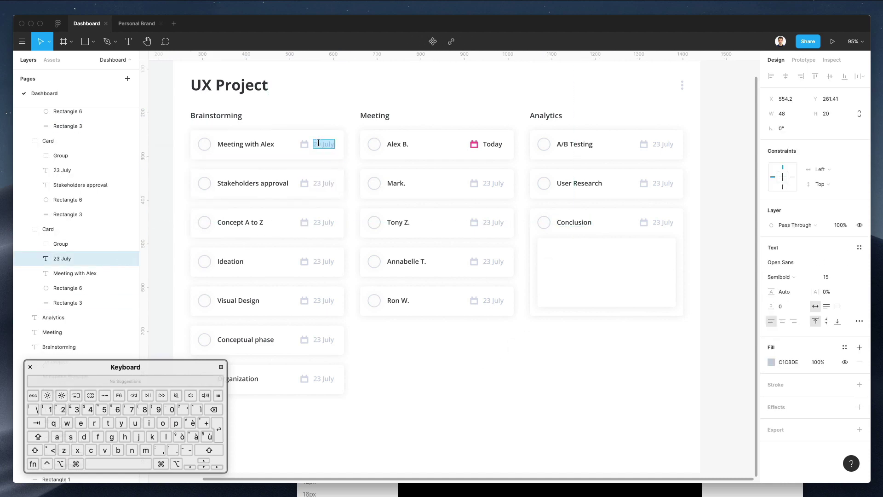
pyautogui.write('0')
pyautogui.moveTo(318, 185); pyautogui.dragTo(314, 184)
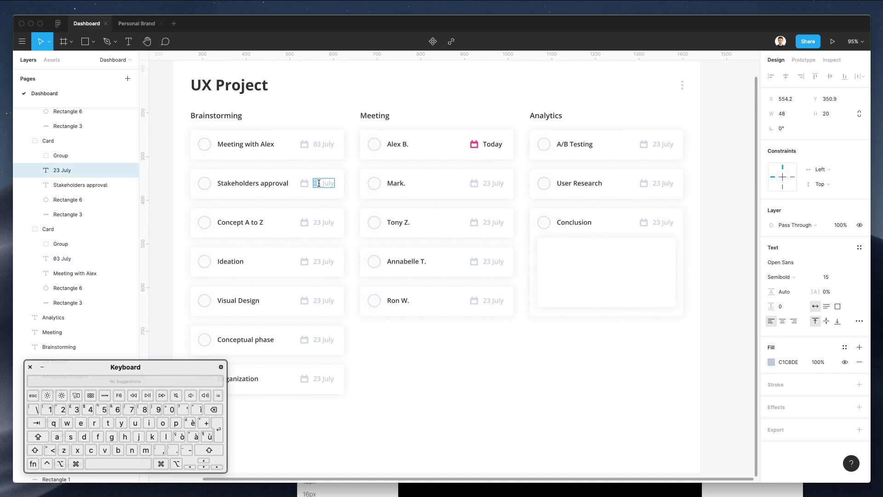
pyautogui.hotkey('shift', 'Right')
# Set the date to 06 July on the Concept A to Z card, 08 July on Ideation and 10 July on Visual Design
pyautogui.click(319, 221)
pyautogui.write('06')
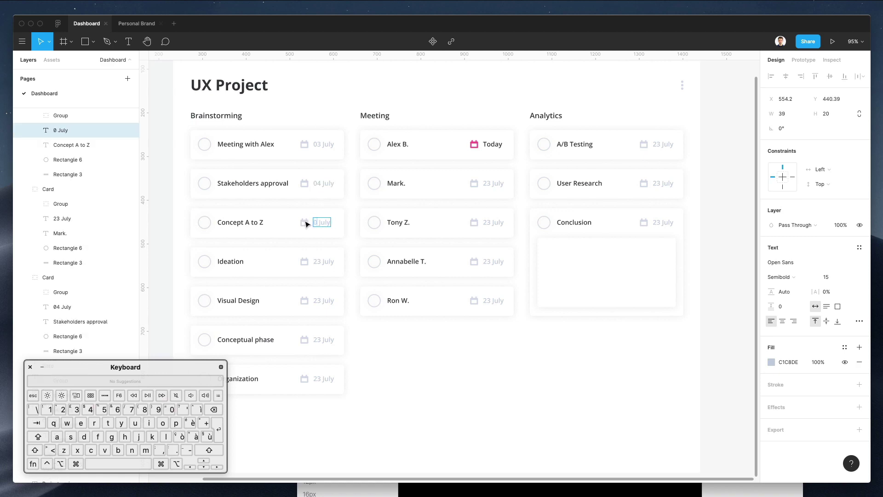
pyautogui.click(319, 262)
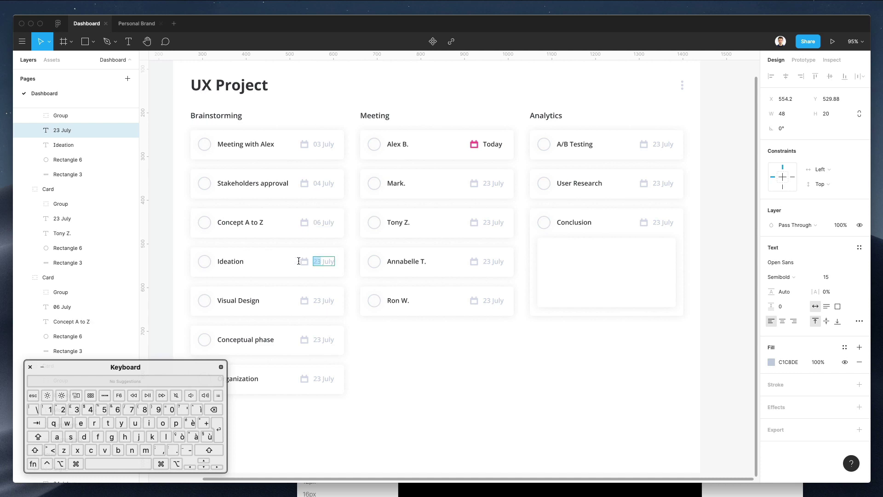
pyautogui.write('08')
pyautogui.doubleClick(318, 300)
pyautogui.write('10')
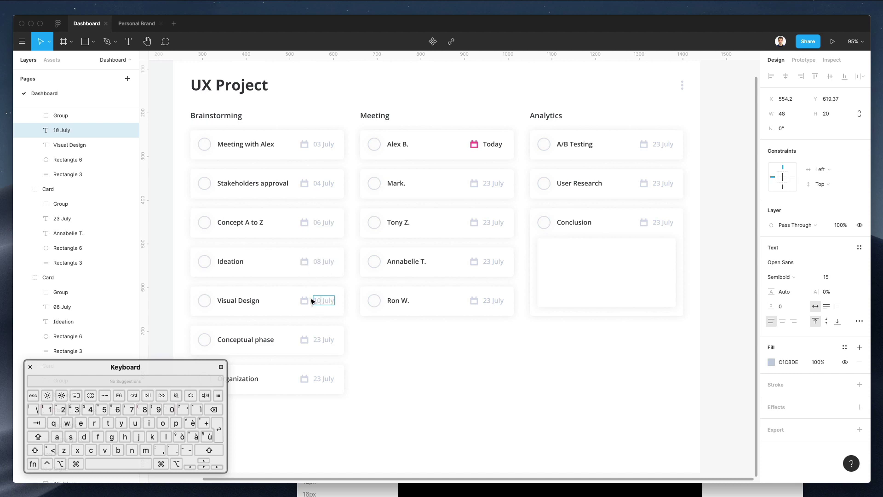
# Set the Conceptual phase card's date to 11 July and the Organization card's date to 17 July
pyautogui.doubleClick(322, 339)
pyautogui.write('11')
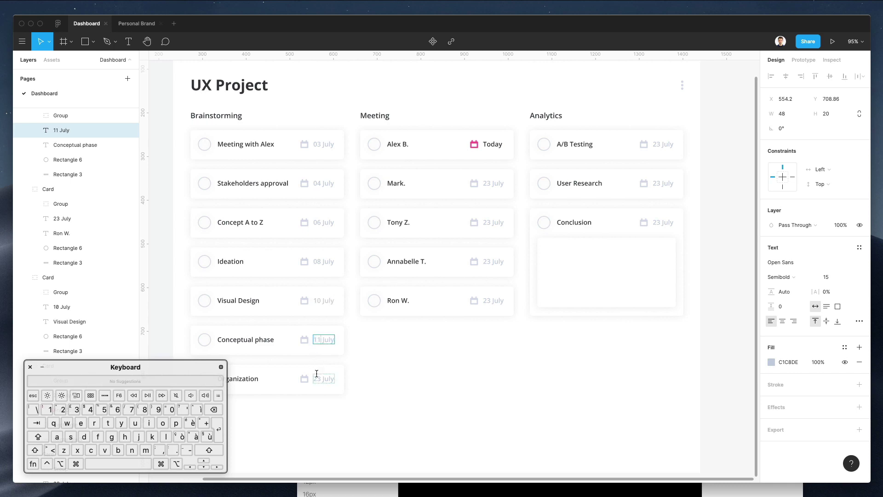
pyautogui.doubleClick(313, 377)
pyautogui.write('17')
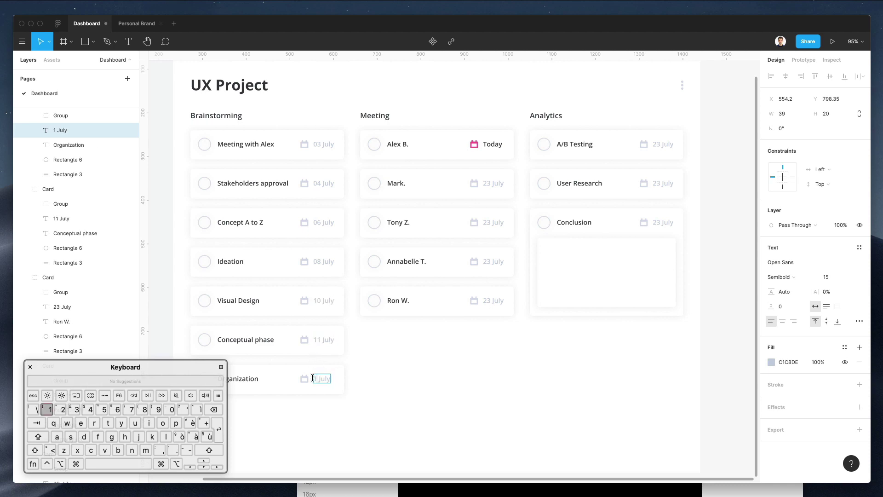
# Set the second Meeting card's date to 06 July and the third Meeting card's date to 09 July
pyautogui.doubleClick(489, 183)
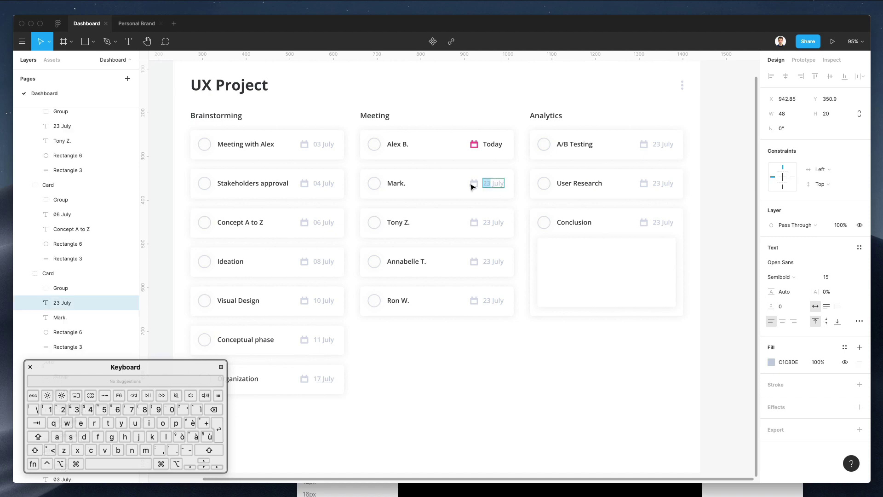
pyautogui.write('06')
pyautogui.click(488, 222)
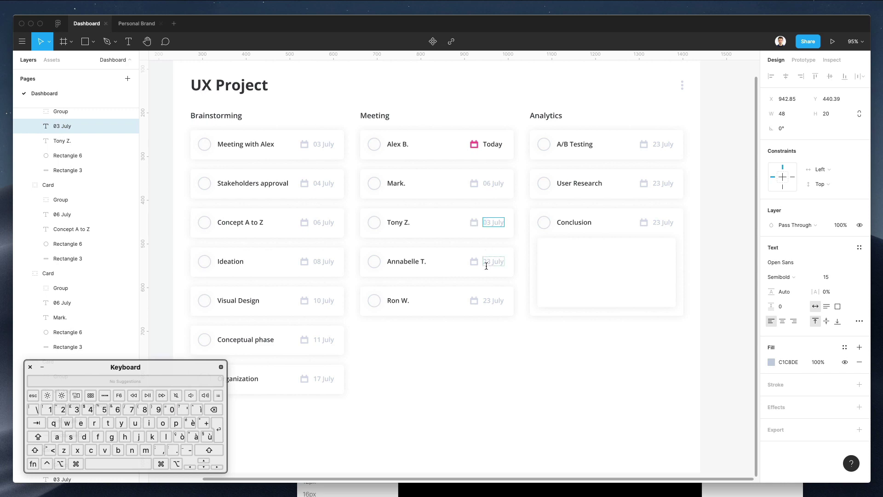
pyautogui.hotkey('shift', 'Left')
# Set the fourth Meeting card's date to 13 July and the fifth Meeting card's date to 20 July
pyautogui.click(490, 260)
pyautogui.write('1')
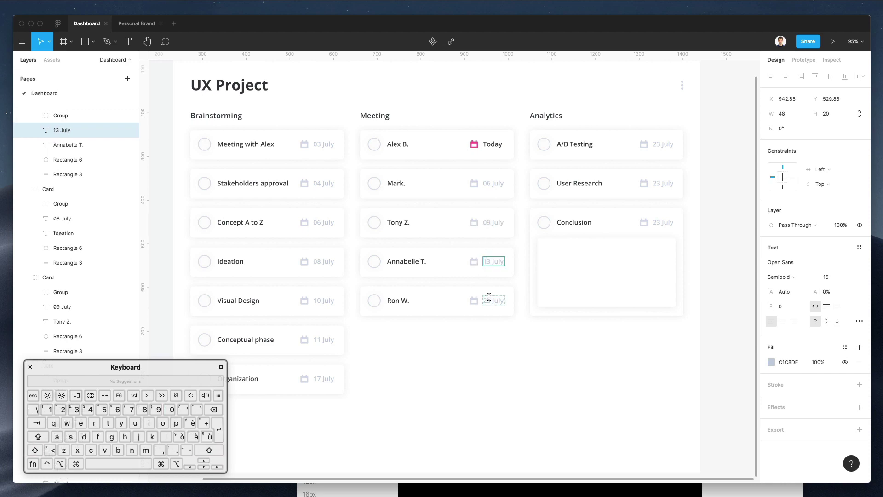
pyautogui.click(488, 299)
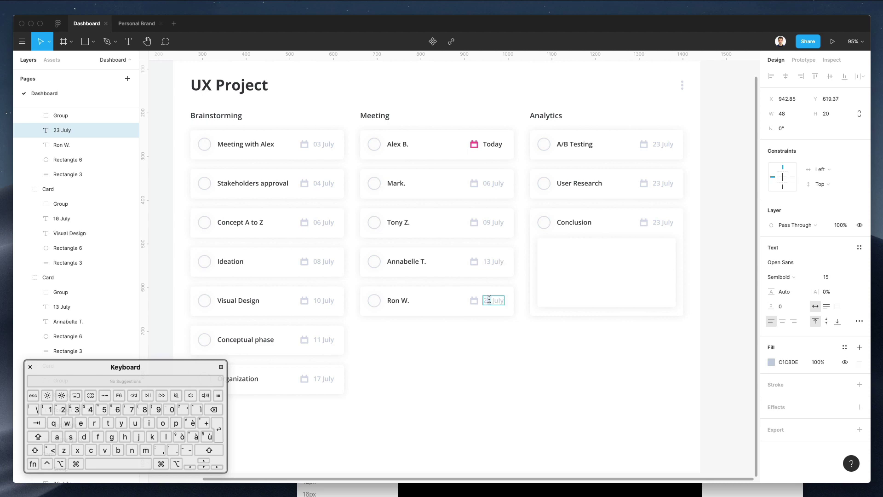
# Set the A/B Testing card's date to 01 Aug and copy that date text
pyautogui.click(660, 145)
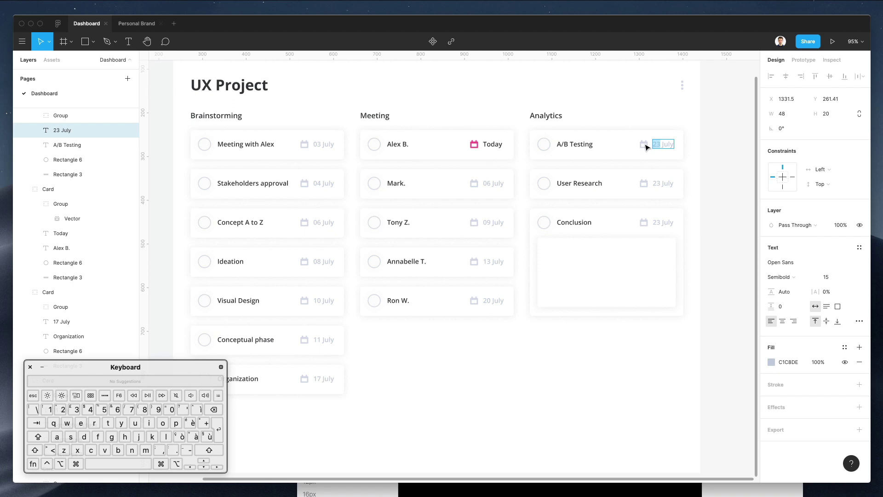
pyautogui.write('01')
pyautogui.hotkey('shift', 'Down')
pyautogui.write('Aug')
pyautogui.press('super+a')
pyautogui.press('super+c')
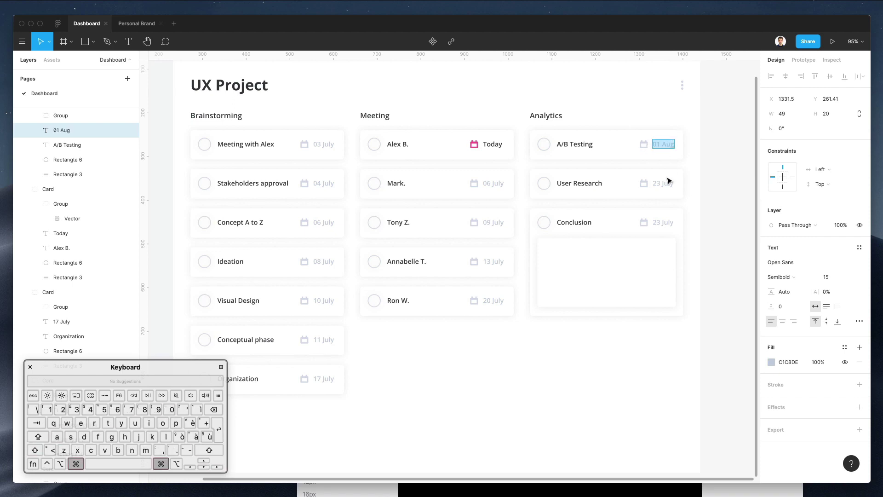
# Paste the copied date into the User Research card and adjust it to 02 Aug
pyautogui.doubleClick(667, 179)
pyautogui.press('super+v')
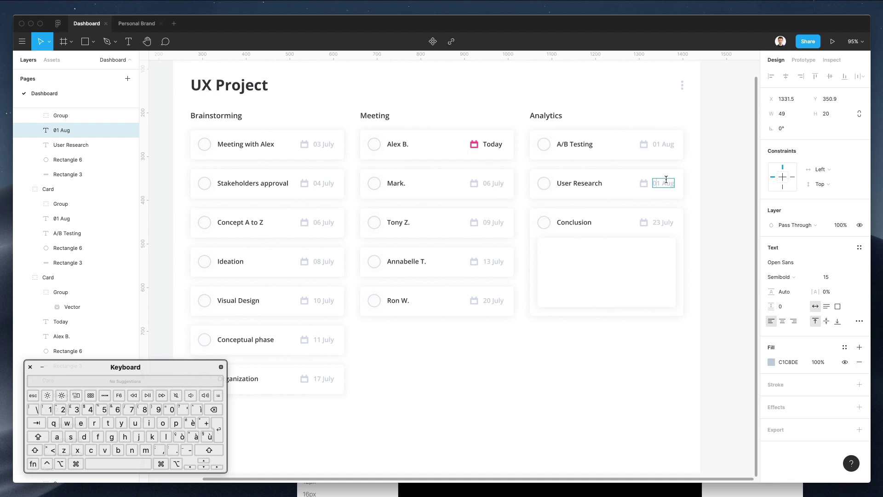
pyautogui.hotkey('shift', 'Left')
# Paste the copied date into the Conclusion card and adjust it to 03 Aug
pyautogui.doubleClick(665, 223)
pyautogui.press('super+v')
pyautogui.press('Up')
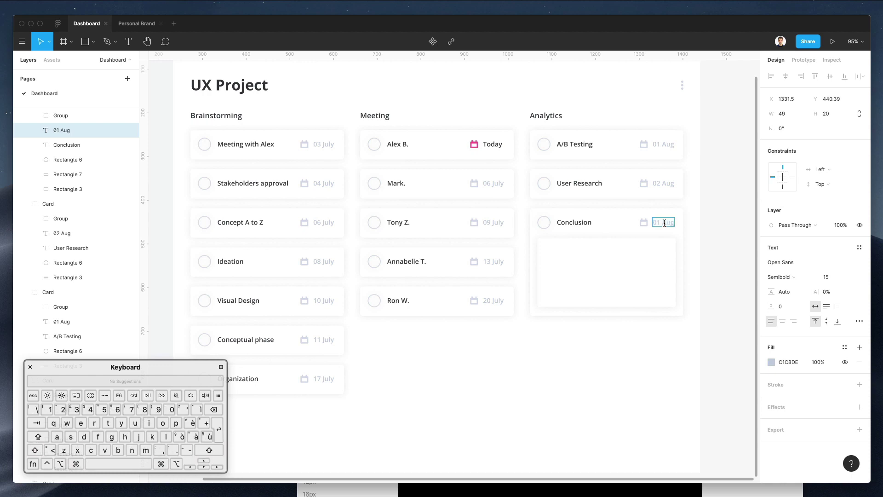
pyautogui.hotkey('shift', 'Right')
pyautogui.write('3')
pyautogui.click(532, 363)
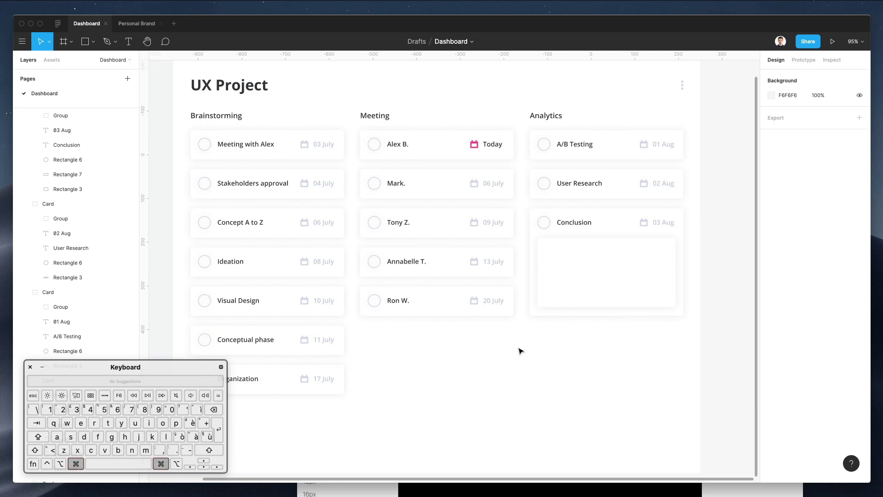
# Replace the Ideation card's date with a copy of the dark "Today" label from the first Meeting card
pyautogui.scroll(3, 520, 351)
pyautogui.scroll(-5, 521, 351)
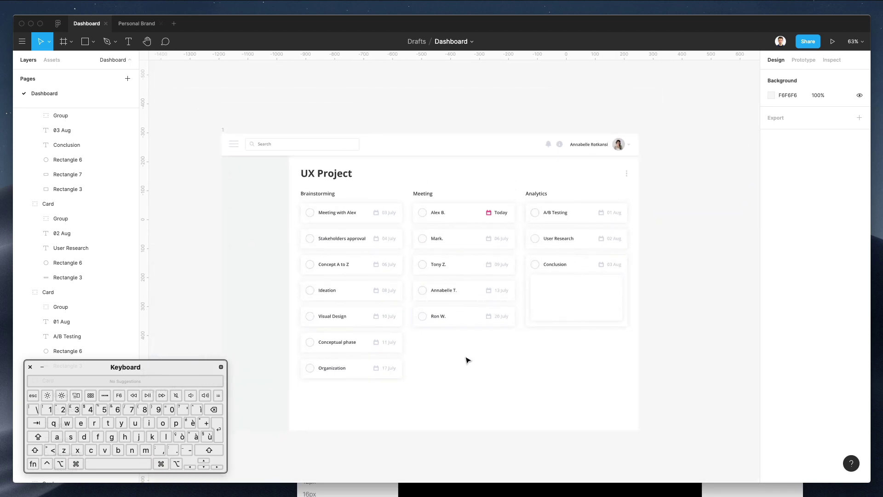
pyautogui.scroll(2, 441, 343)
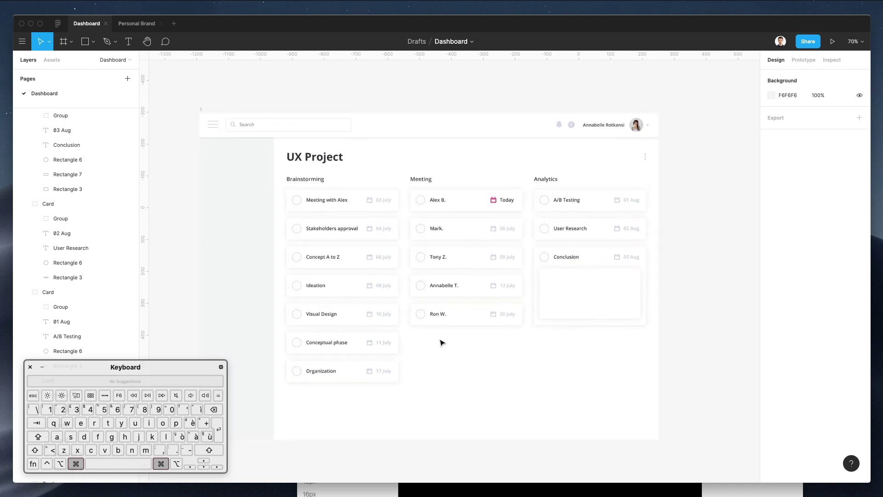
pyautogui.scroll(4, 441, 343)
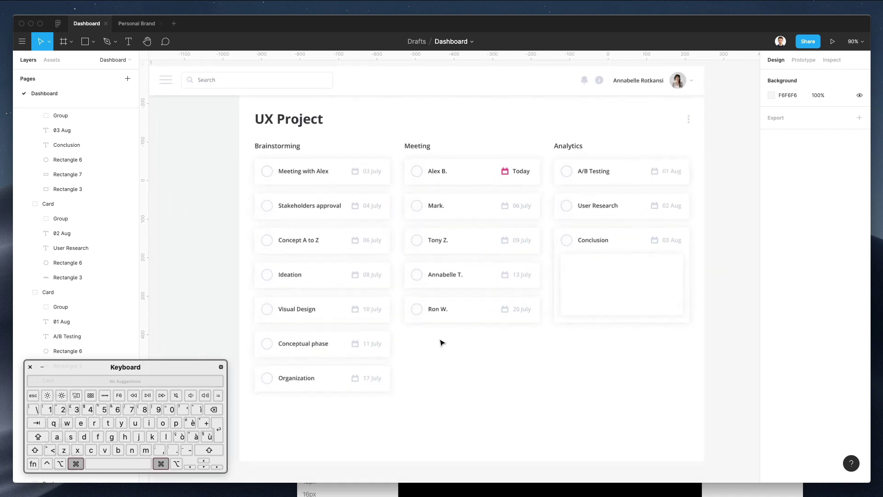
pyautogui.keyDown('super'); pyautogui.click(516, 173); pyautogui.keyUp('super')
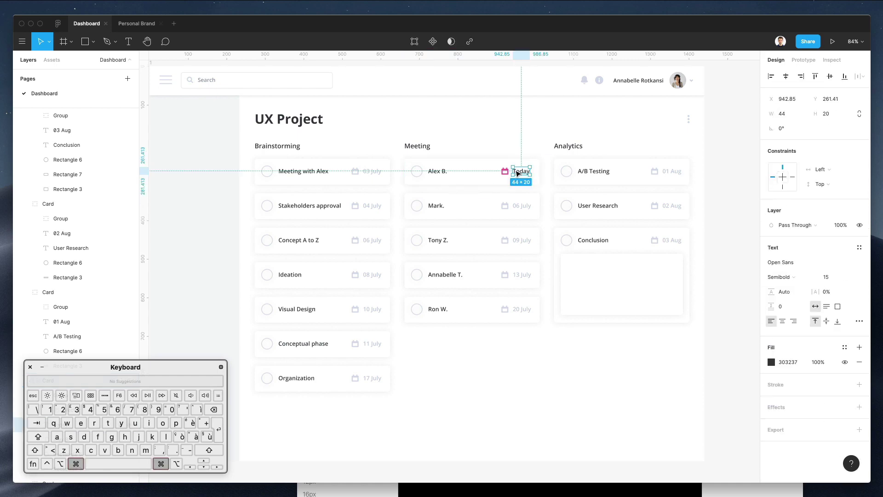
pyautogui.tripleClick(371, 277)
pyautogui.press('super+v')
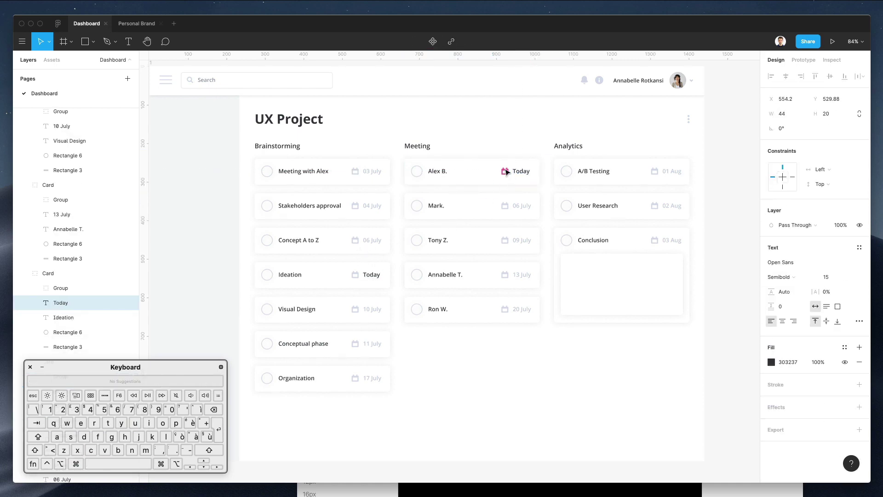
# Copy the pink fill FF4D8D from the first Meeting card's calendar icon to the Ideation card's calendar icon
pyautogui.keyDown('super'); pyautogui.click(506, 172); pyautogui.keyUp('super')
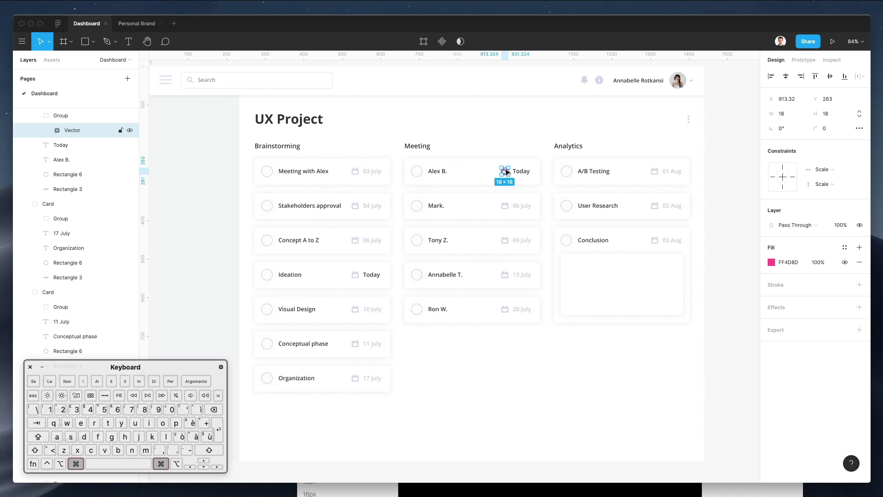
pyautogui.keyDown('super'); pyautogui.click(357, 276); pyautogui.keyUp('super')
pyautogui.press('alt+super+v')
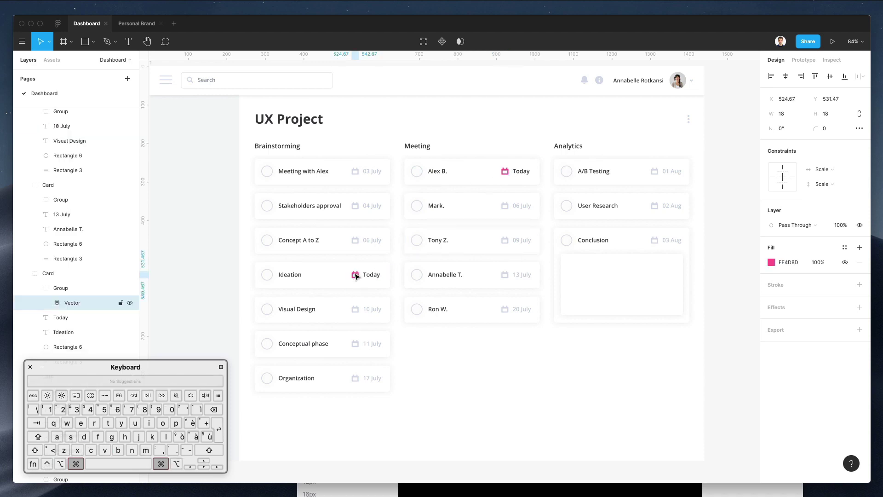
pyautogui.click(392, 399)
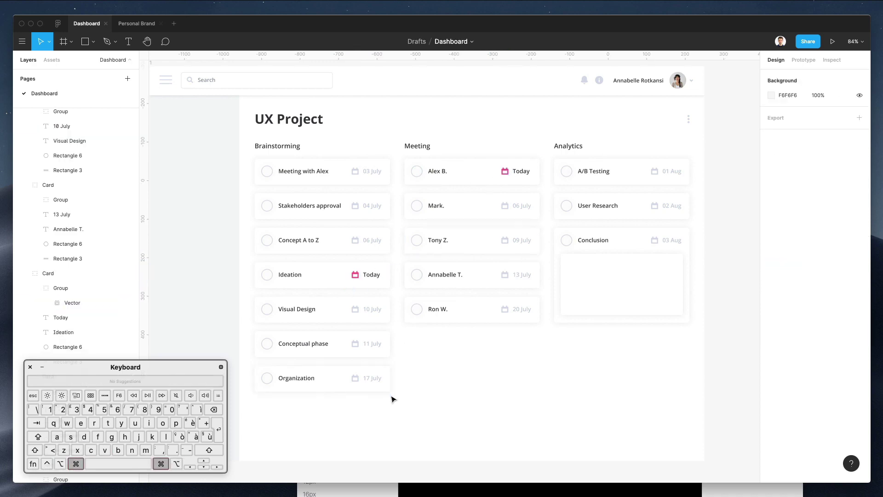
pyautogui.keyDown('super'); pyautogui.click(306, 346); pyautogui.keyUp('super')
pyautogui.click(400, 390)
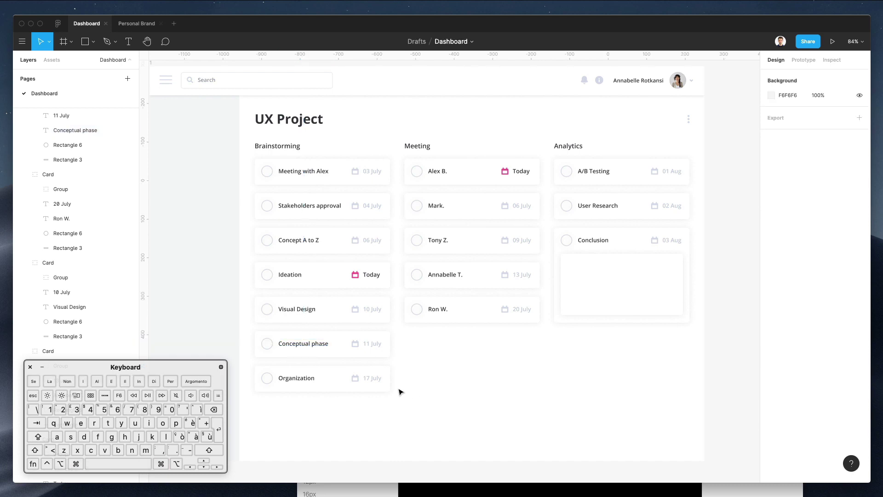
# Set the font weight of both "Today" labels to Regular
pyautogui.keyDown('super'); pyautogui.click(372, 276); pyautogui.keyUp('super')
pyautogui.keyDown('shift'); pyautogui.keyDown('super'); pyautogui.click(520, 174); pyautogui.keyUp('super'); pyautogui.keyUp('shift')
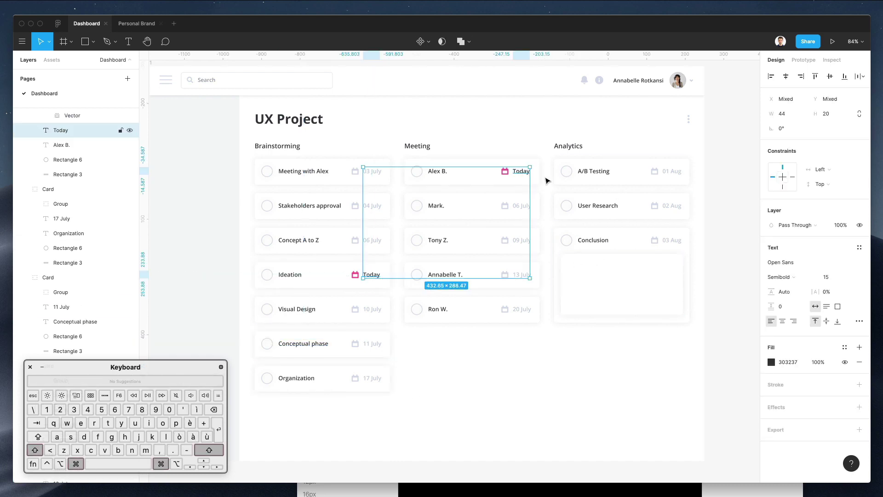
pyautogui.click(784, 279)
pyautogui.click(787, 267)
pyautogui.click(491, 443)
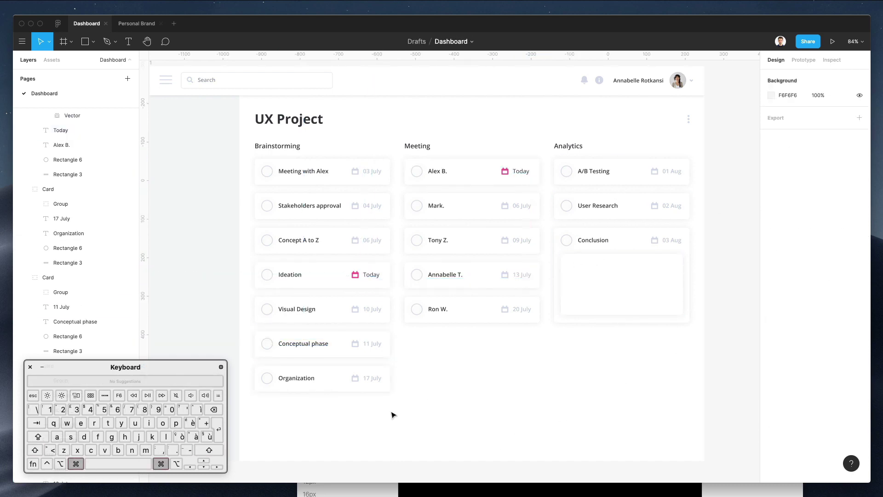
# Select the date labels across all three columns and set their font weight to Regular
pyautogui.moveTo(391, 406); pyautogui.dragTo(378, 151)
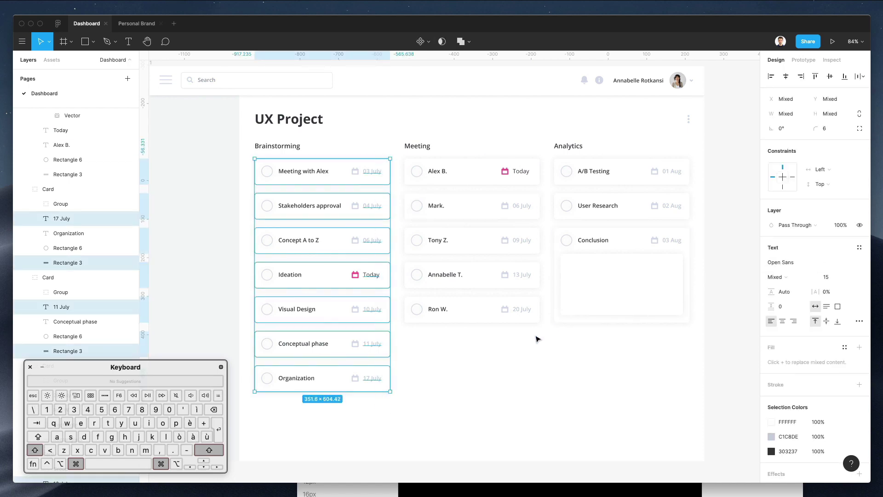
pyautogui.moveTo(537, 338); pyautogui.dragTo(527, 152)
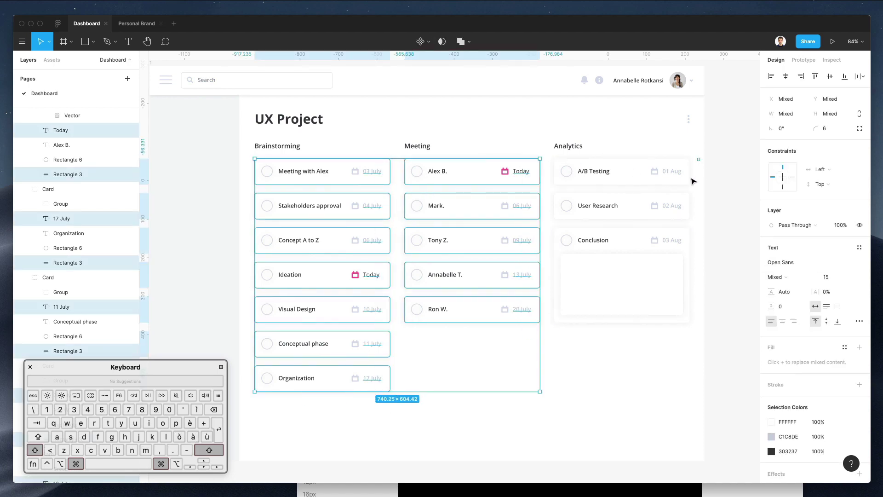
pyautogui.moveTo(700, 158); pyautogui.dragTo(668, 246)
pyautogui.click(792, 277)
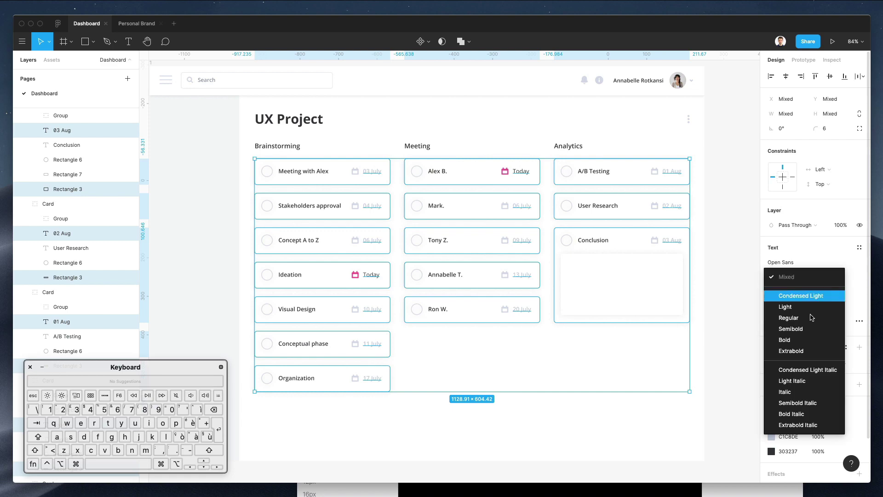
pyautogui.click(796, 316)
pyautogui.click(526, 400)
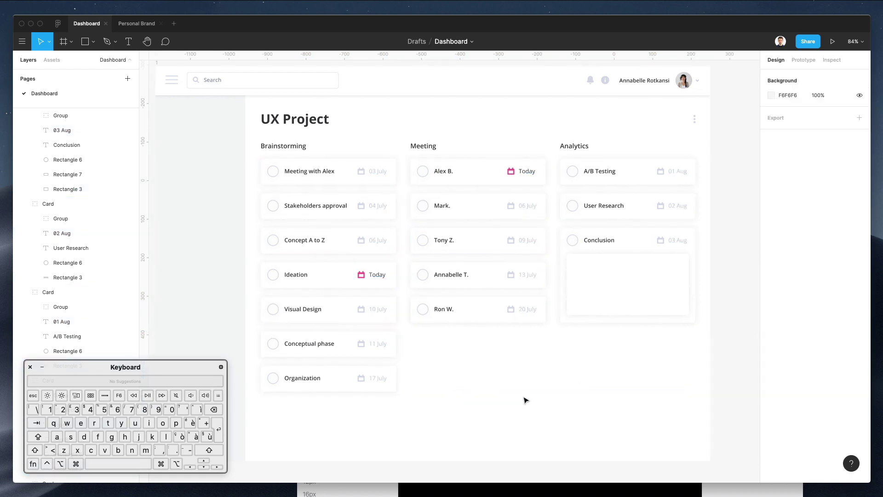
pyautogui.hscroll(1, 529, 387)
pyautogui.scroll(1, 529, 387)
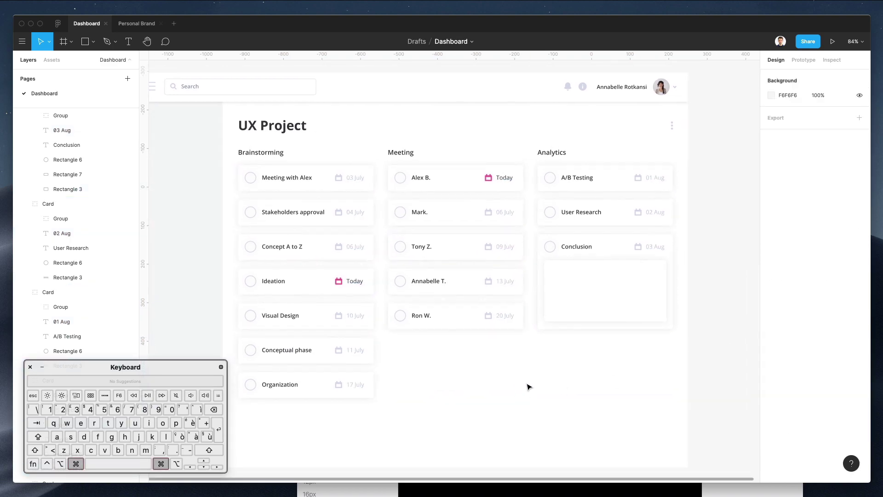
pyautogui.scroll(-1, 529, 387)
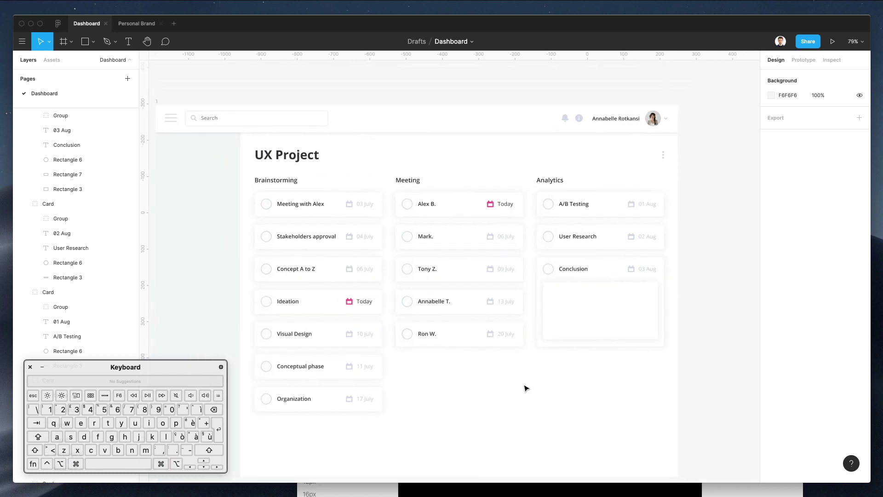
pyautogui.hscroll(-1, 520, 384)
pyautogui.scroll(-1, 520, 383)
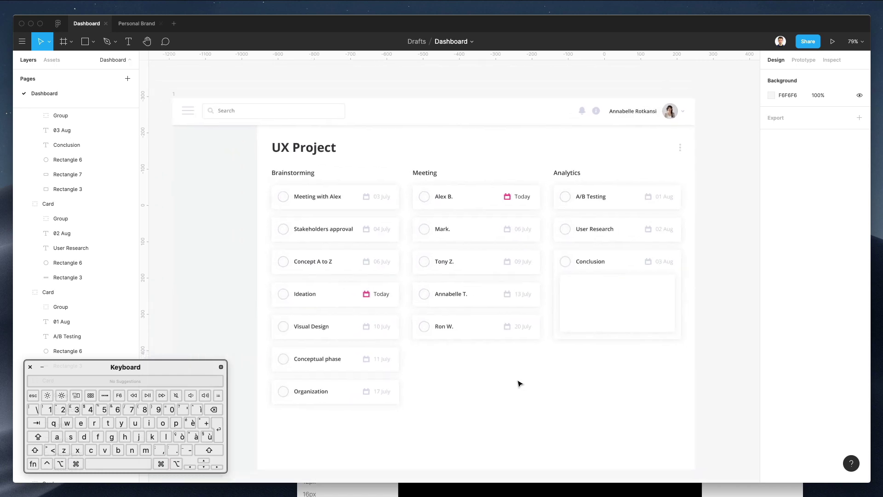
pyautogui.scroll(2, 520, 384)
pyautogui.scroll(-2, 520, 383)
pyautogui.hscroll(-1, 520, 383)
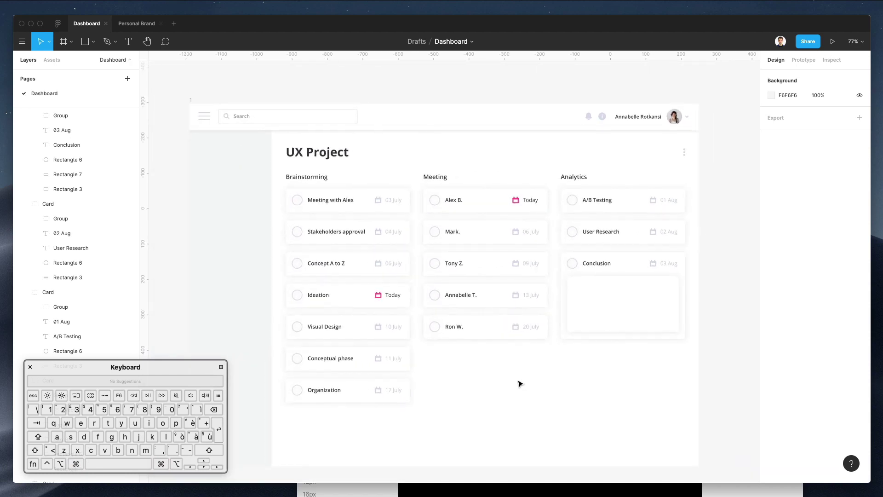
# Delete the date labels, including "Today", from all seven cards in the Brainstorming column
pyautogui.keyDown('shift'); pyautogui.keyDown('super'); pyautogui.click(395, 201); pyautogui.keyUp('super'); pyautogui.keyUp('shift')
pyautogui.keyDown('shift'); pyautogui.keyDown('super'); pyautogui.click(395, 231); pyautogui.keyUp('super'); pyautogui.keyUp('shift')
pyautogui.keyDown('shift'); pyautogui.keyDown('super'); pyautogui.click(396, 263); pyautogui.keyUp('super'); pyautogui.keyUp('shift')
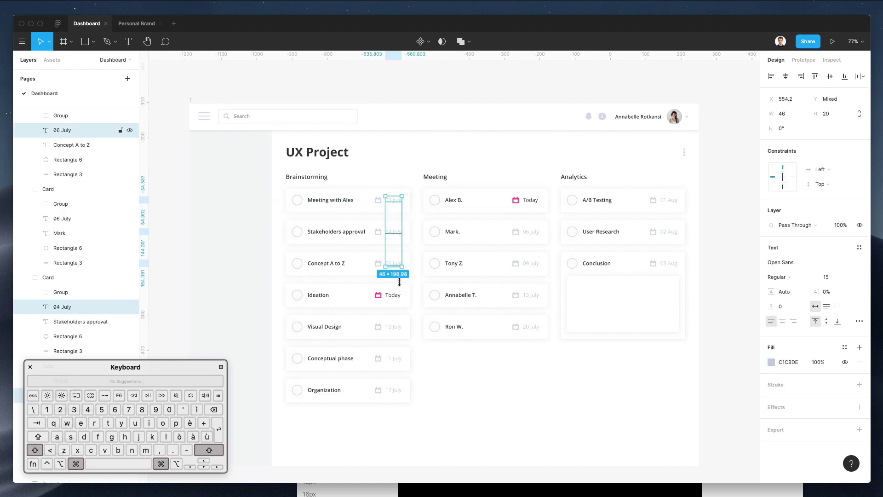
pyautogui.keyDown('shift'); pyautogui.keyDown('super'); pyautogui.click(398, 298); pyautogui.keyUp('super'); pyautogui.keyUp('shift')
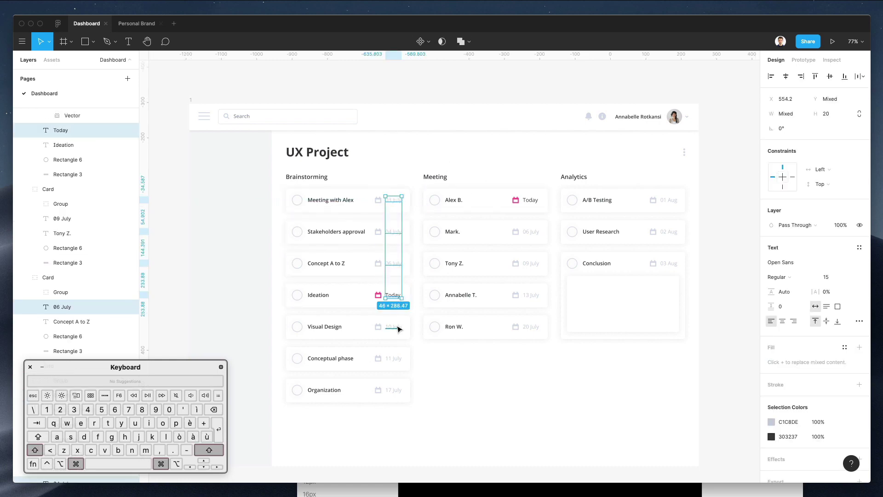
pyautogui.keyDown('shift'); pyautogui.keyDown('super'); pyautogui.click(397, 360); pyautogui.keyUp('super'); pyautogui.keyUp('shift')
pyautogui.keyDown('shift'); pyautogui.keyDown('super'); pyautogui.click(394, 389); pyautogui.keyUp('super'); pyautogui.keyUp('shift')
pyautogui.press('Delete')
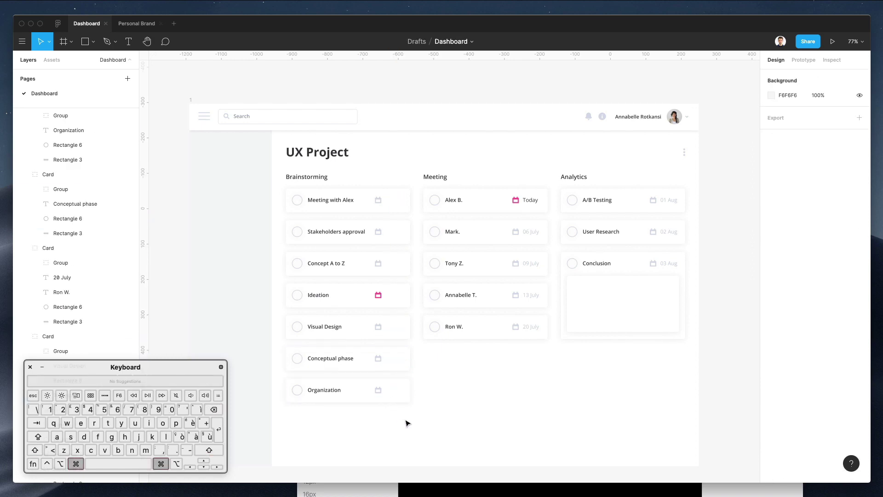
# Move all the Brainstorming calendar icons right to X 583.67, near the right edge of their cards
pyautogui.moveTo(407, 421); pyautogui.dragTo(375, 197)
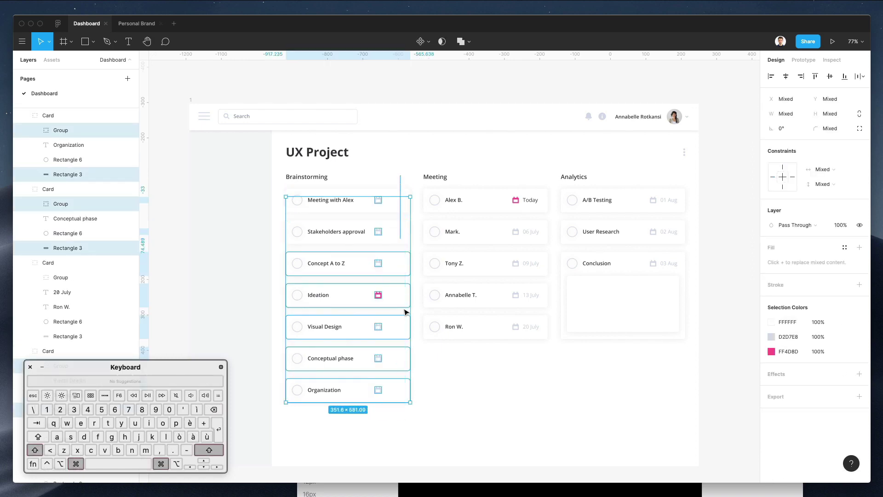
pyautogui.moveTo(405, 311); pyautogui.dragTo(408, 387)
pyautogui.hotkey('shift', 'Right')
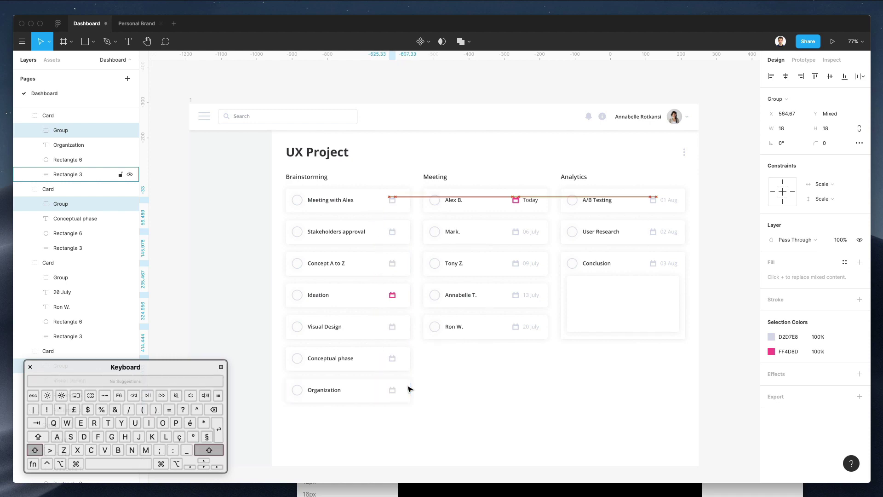
pyautogui.press('Left')
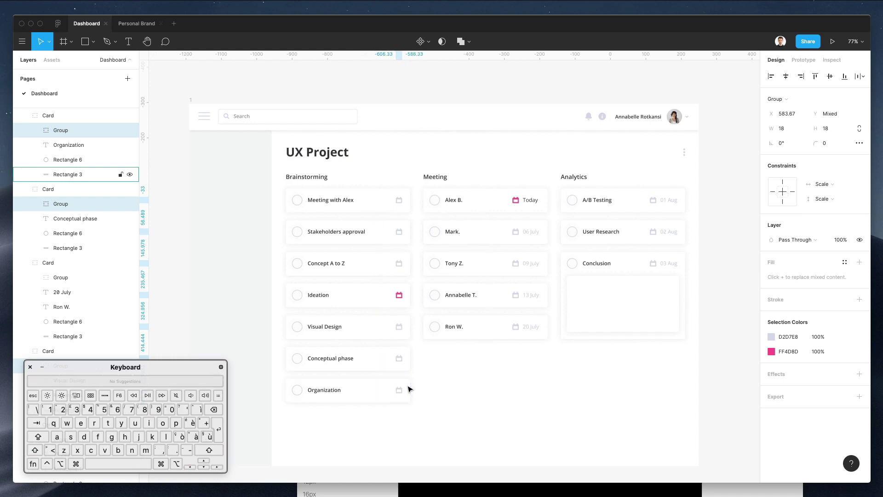
pyautogui.click(458, 399)
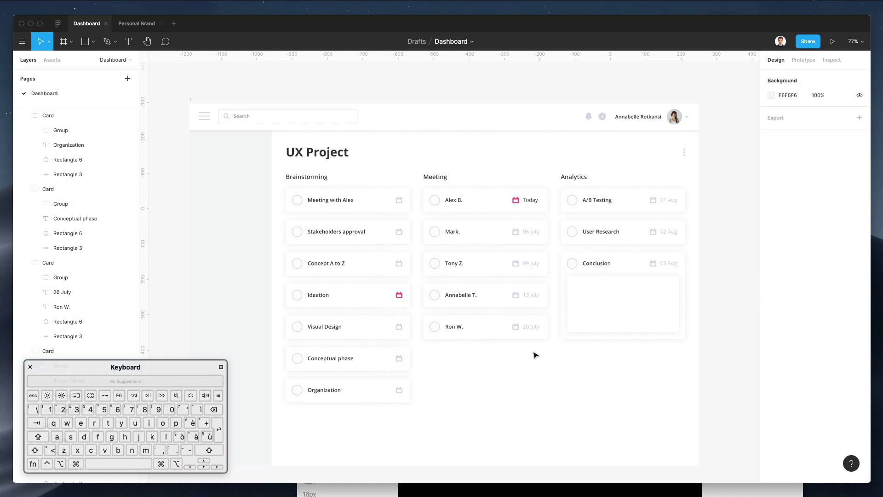
# Copy the "Today" label from the first Meeting card and place the copy just above the Ideation card's calendar icon
pyautogui.hscroll(2, 531, 357)
pyautogui.scroll(-1, 324, 201)
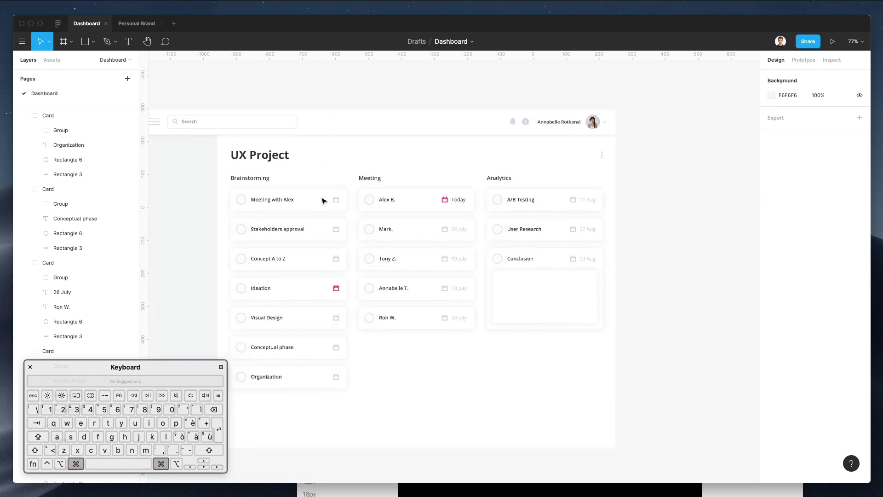
pyautogui.scroll(2, 324, 200)
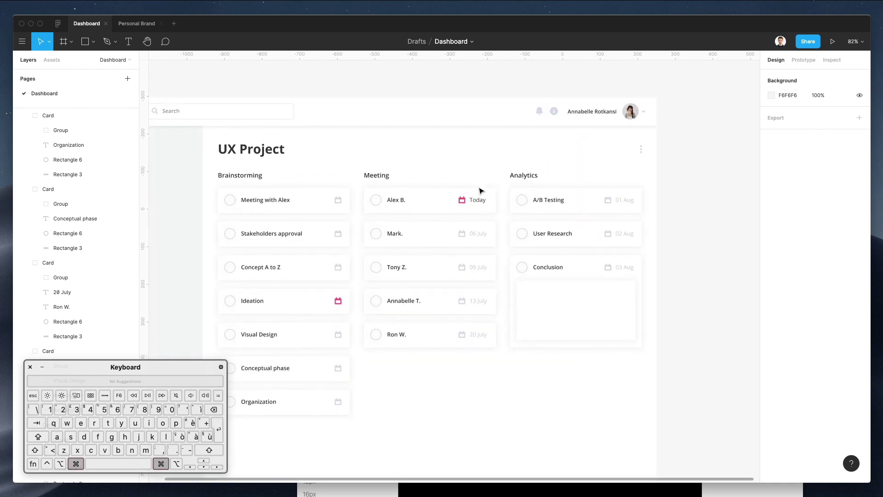
pyautogui.moveTo(478, 167); pyautogui.dragTo(491, 335)
pyautogui.click(482, 165)
pyautogui.scroll(-5, 479, 168)
pyautogui.scroll(5, 479, 186)
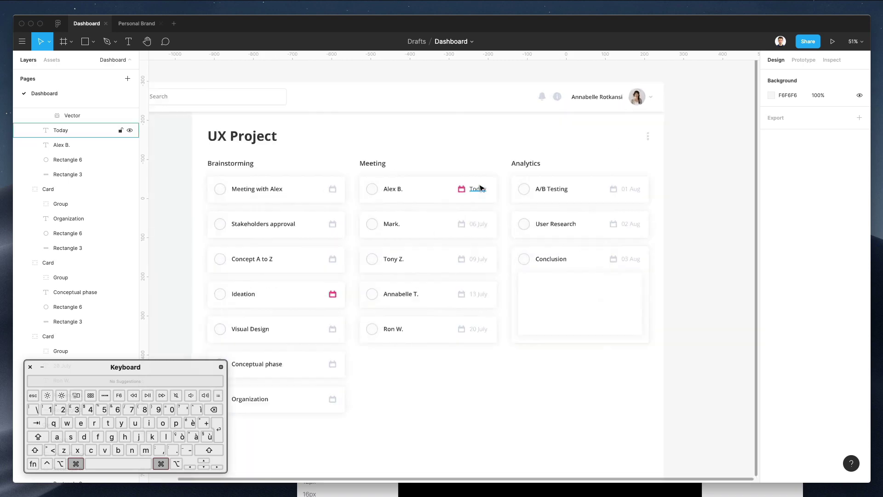
pyautogui.scroll(2, 480, 188)
pyautogui.keyDown('super'); pyautogui.click(480, 190); pyautogui.keyUp('super')
pyautogui.press('super+c')
pyautogui.scroll(-5, 267, 184)
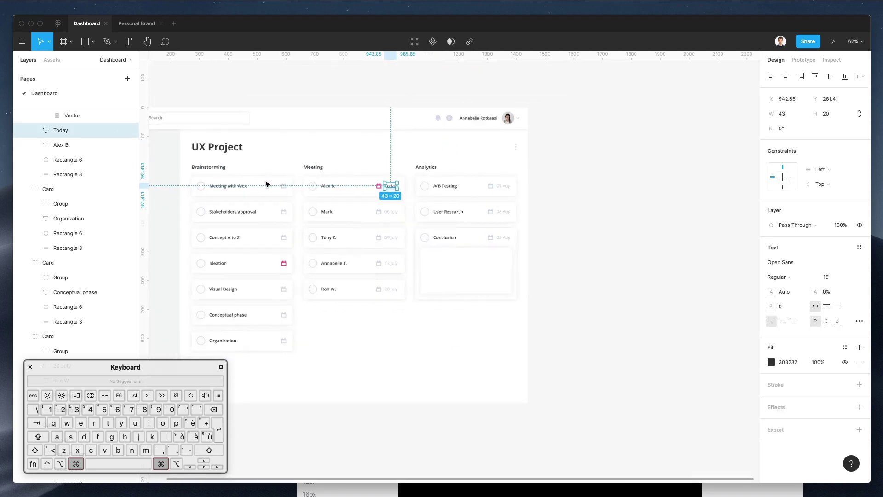
pyautogui.scroll(10, 267, 184)
pyautogui.scroll(-2, 310, 232)
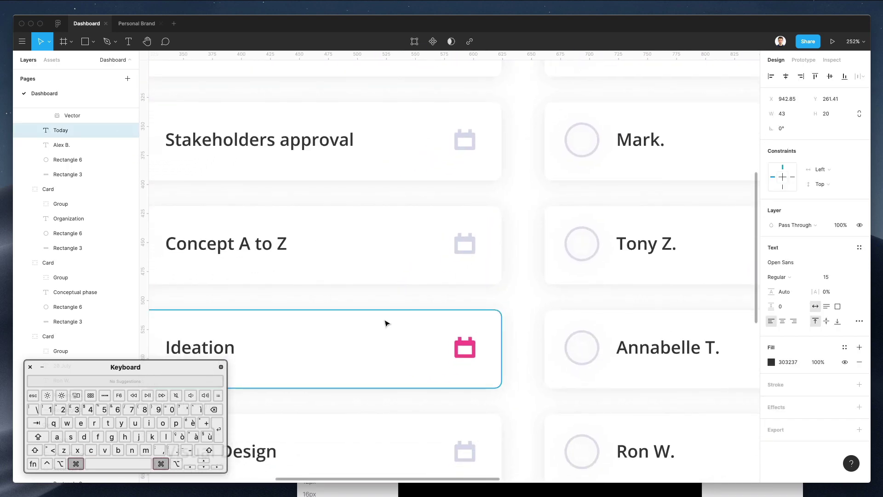
pyautogui.press('super+v')
pyautogui.moveTo(659, 85); pyautogui.dragTo(458, 334)
# Duplicate the Ideation card's white background rectangle and shrink it to about 63 × 24 behind the "Today" label as a tooltip
pyautogui.keyDown('super'); pyautogui.click(384, 353); pyautogui.keyUp('super')
pyautogui.press('super+c')
pyautogui.press('super+v')
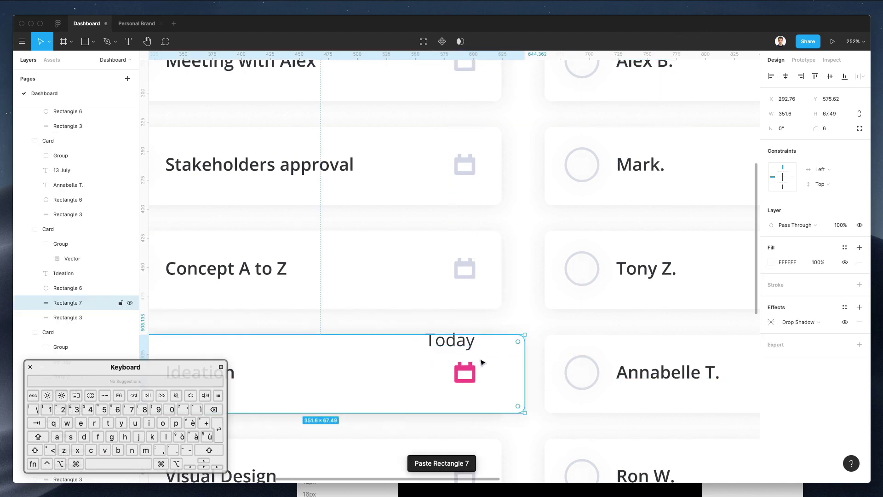
pyautogui.moveTo(527, 406); pyautogui.dragTo(488, 387)
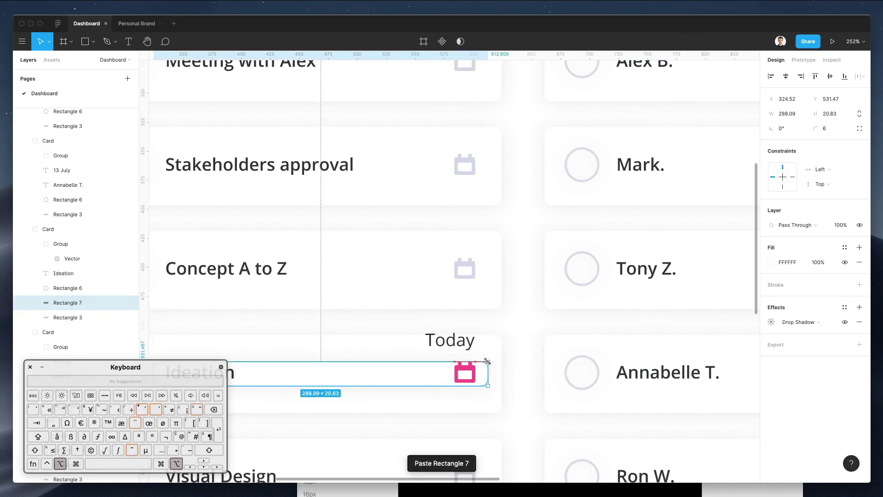
pyautogui.moveTo(386, 377); pyautogui.dragTo(396, 344)
pyautogui.hscroll(-1, 302, 336)
pyautogui.moveTo(180, 340); pyautogui.dragTo(430, 342)
pyautogui.moveTo(510, 342); pyautogui.dragTo(504, 342)
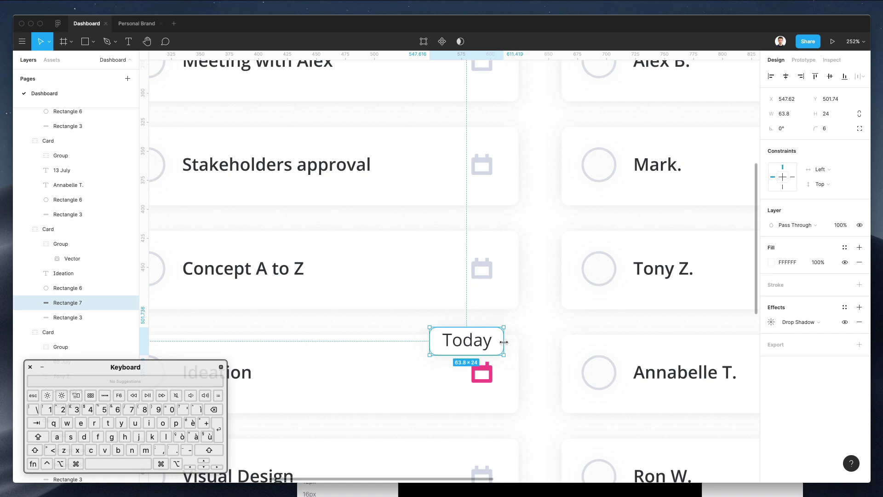
pyautogui.keyDown('shift'); pyautogui.click(473, 341); pyautogui.keyUp('shift')
pyautogui.click(390, 329)
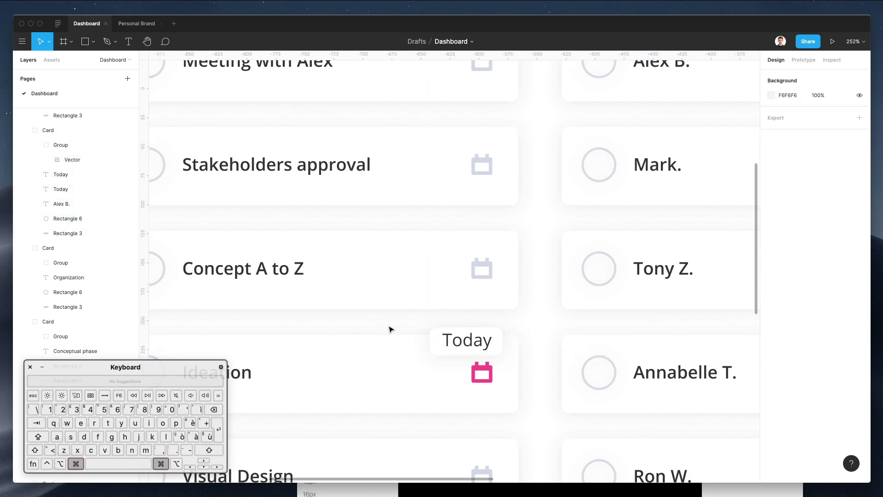
# Delete all the date labels from the cards in the Meeting and Analytics columns
pyautogui.scroll(-2, 390, 329)
pyautogui.scroll(-5, 391, 329)
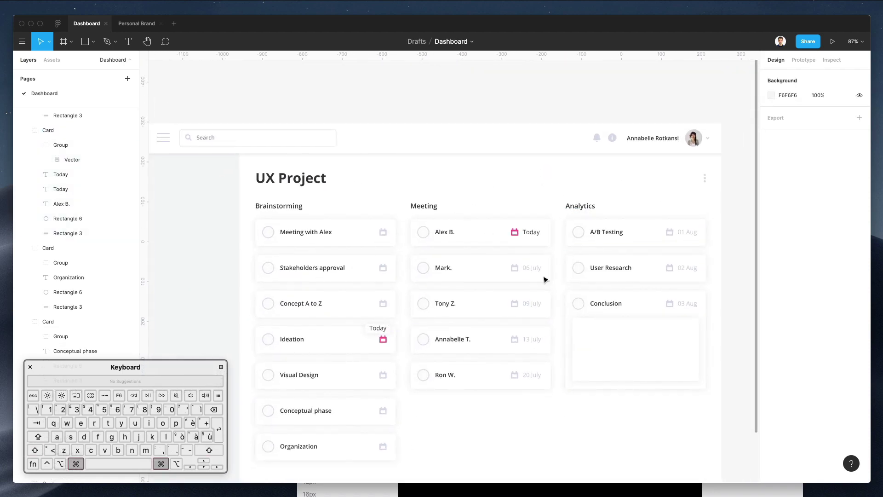
pyautogui.moveTo(533, 211); pyautogui.dragTo(553, 407)
pyautogui.moveTo(696, 193); pyautogui.dragTo(721, 307)
pyautogui.moveTo(550, 214); pyautogui.dragTo(570, 384)
pyautogui.press('BackSpace')
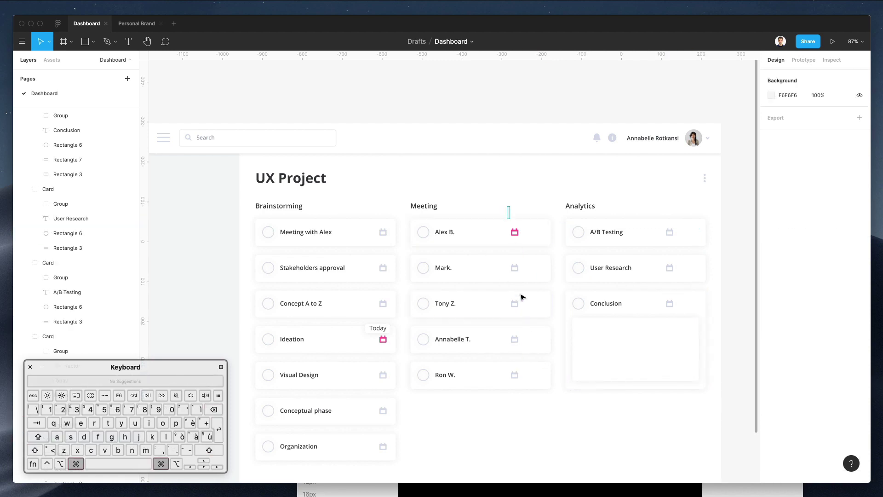
# Move the calendar icons in the Meeting and Analytics columns 58 px to the right, near the card edges
pyautogui.moveTo(523, 297); pyautogui.dragTo(536, 417)
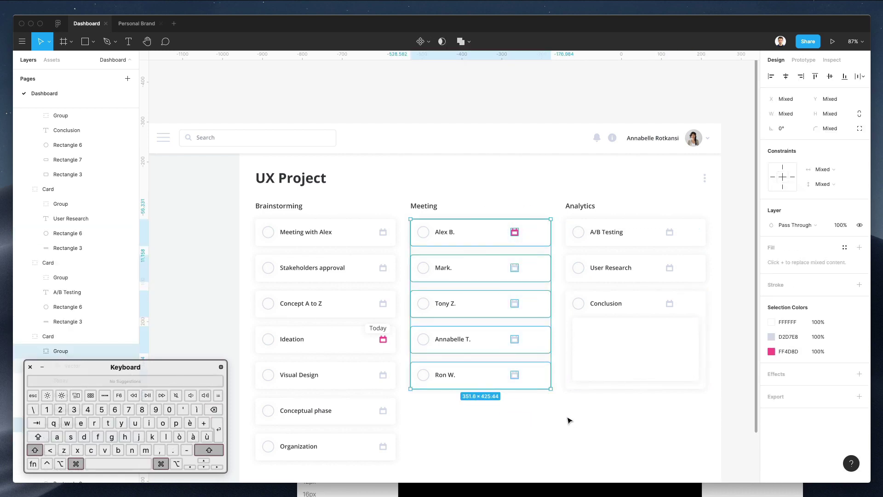
pyautogui.moveTo(667, 214); pyautogui.dragTo(698, 310)
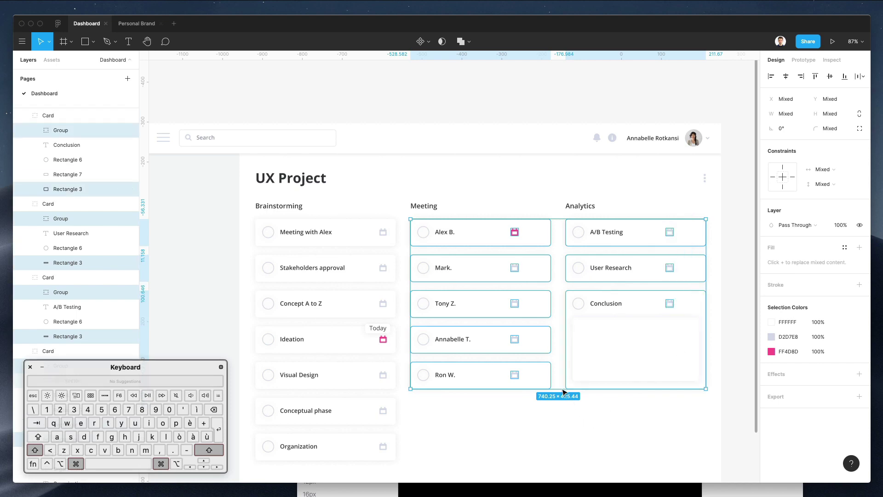
pyautogui.moveTo(566, 399); pyautogui.dragTo(551, 225)
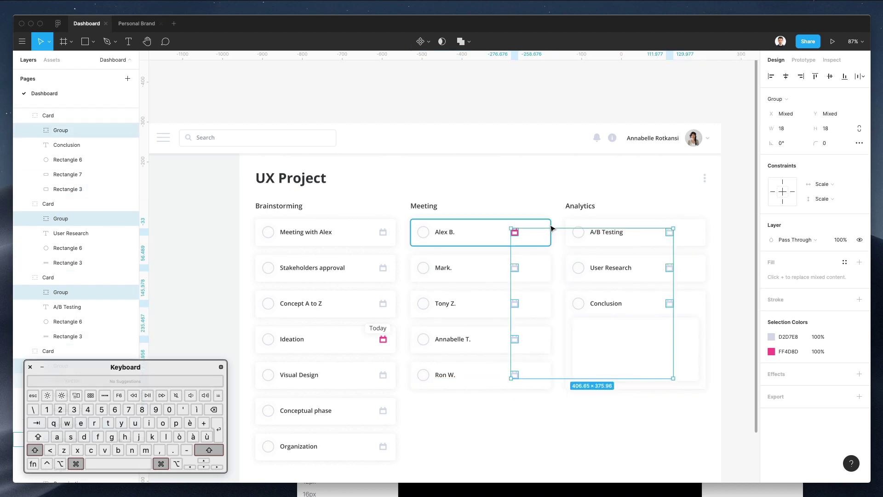
pyautogui.hotkey('shift', 'Right')
pyautogui.hotkey('shift', 'Right')
pyautogui.hotkey('shift', 'Right')
pyautogui.hotkey('shift', 'Right')
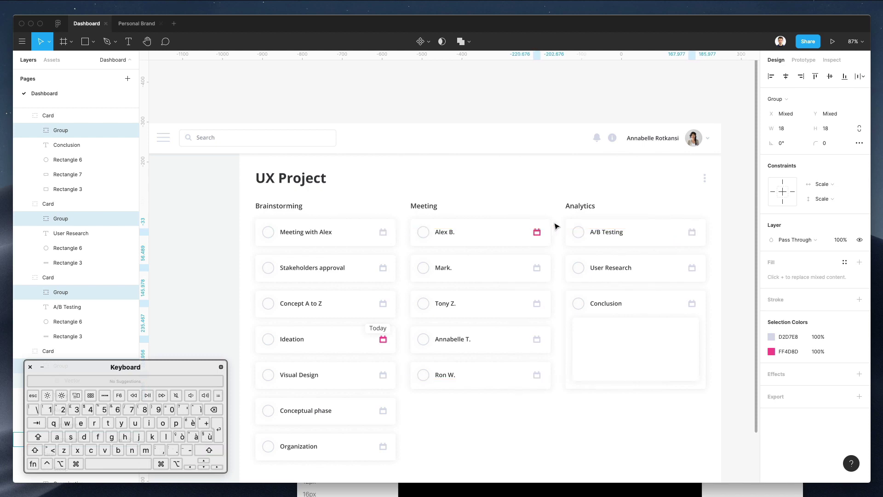
pyautogui.press('Right')
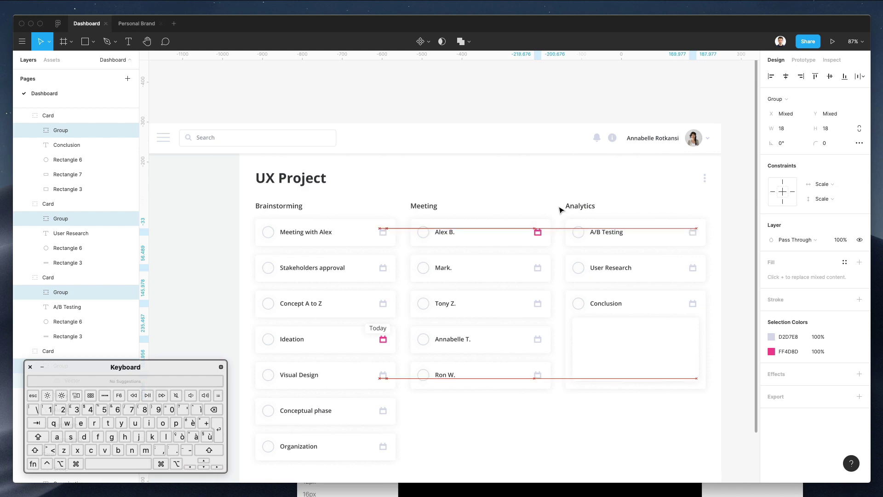
pyautogui.click(528, 206)
# Set the tooltip's "Today" text to white FFFFFF by sampling the rectangle behind it
pyautogui.keyDown('super'); pyautogui.click(382, 328); pyautogui.keyUp('super')
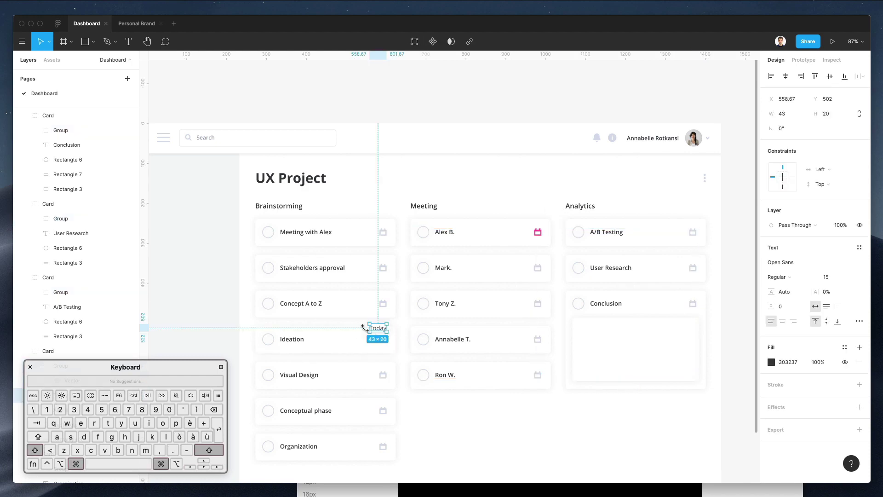
pyautogui.scroll(-4, 367, 328)
pyautogui.scroll(10, 370, 330)
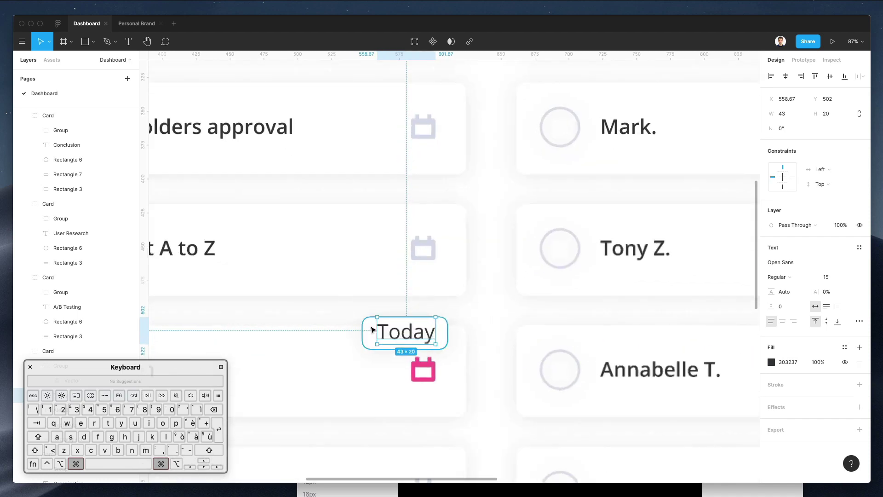
pyautogui.hotkey('ctrl', 'c')
pyautogui.click(362, 331)
# Fill the tooltip rectangle with the dark card-title colour 303237 and lighten it to slate blue 566281
pyautogui.keyDown('super'); pyautogui.click(362, 331); pyautogui.keyUp('super')
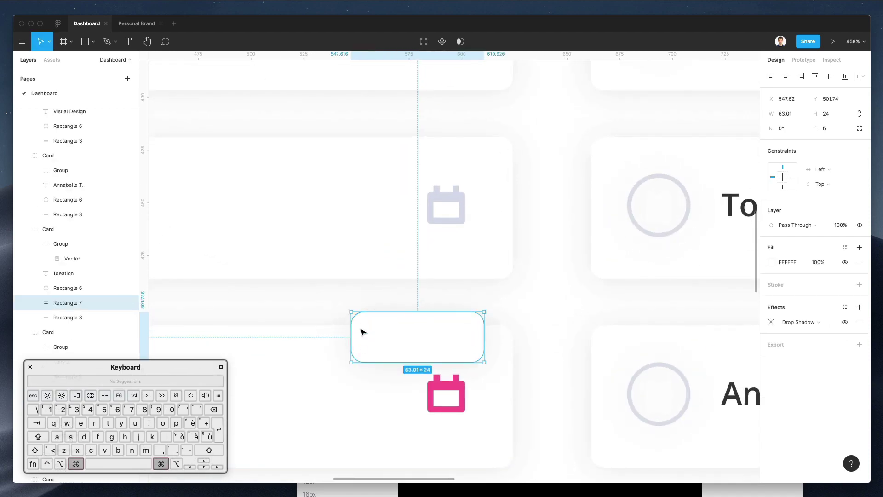
pyautogui.press('i')
pyautogui.click(732, 201)
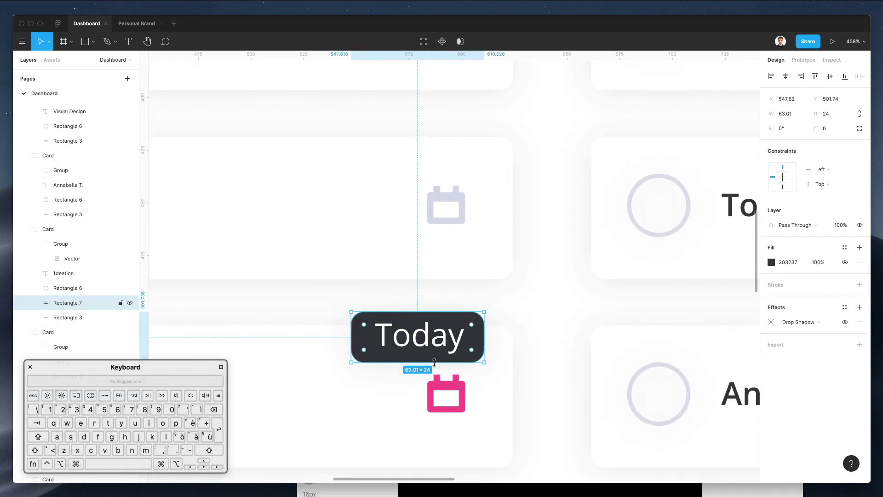
pyautogui.click(771, 263)
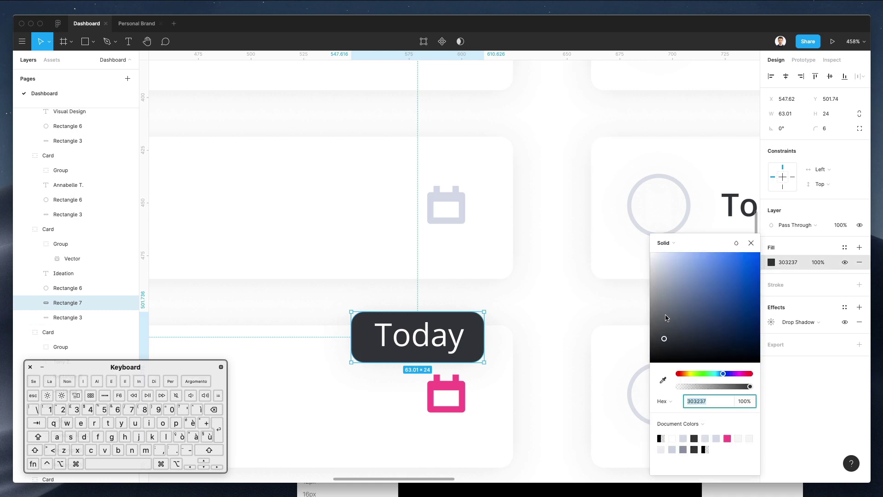
pyautogui.moveTo(667, 317); pyautogui.dragTo(686, 309)
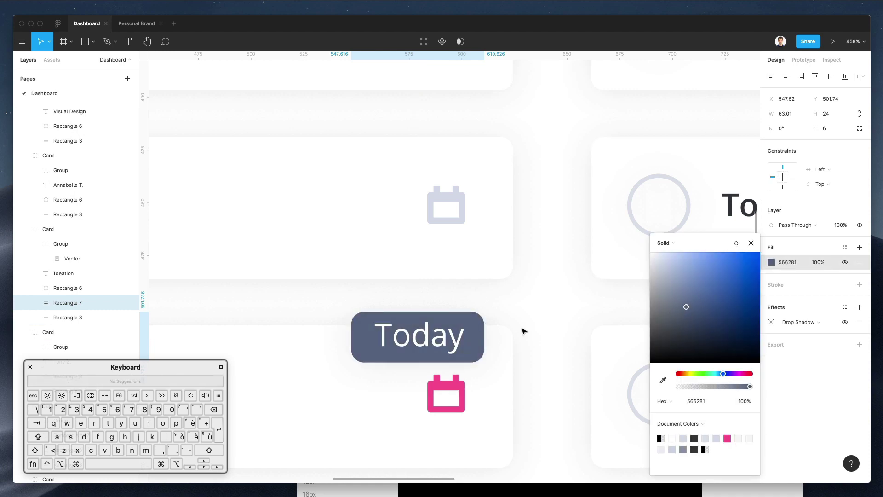
# Set the tooltip's "Today" text to Semibold and nudge it 2 px left to centre it on the rectangle
pyautogui.click(445, 337)
pyautogui.keyDown('super'); pyautogui.click(445, 336); pyautogui.keyUp('super')
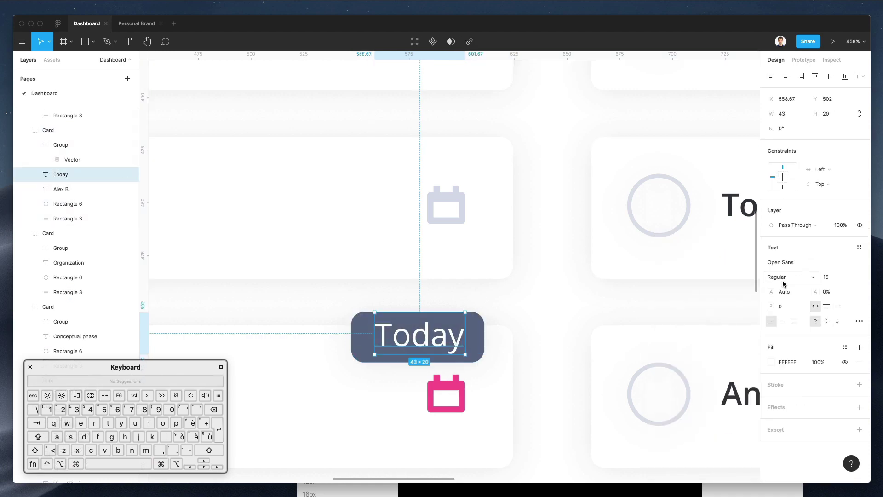
pyautogui.click(783, 278)
pyautogui.click(789, 290)
pyautogui.keyDown('shift'); pyautogui.click(372, 332); pyautogui.keyUp('shift')
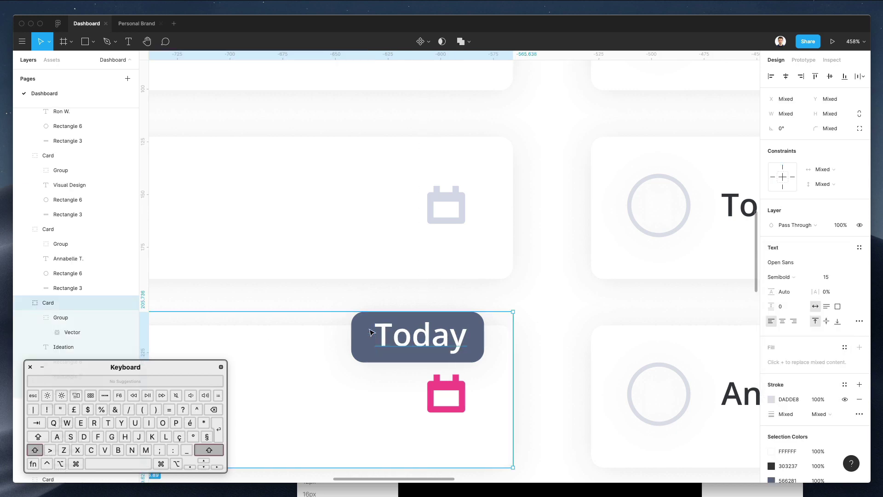
pyautogui.click(398, 306)
pyautogui.keyDown('super'); pyautogui.click(393, 332); pyautogui.keyUp('super')
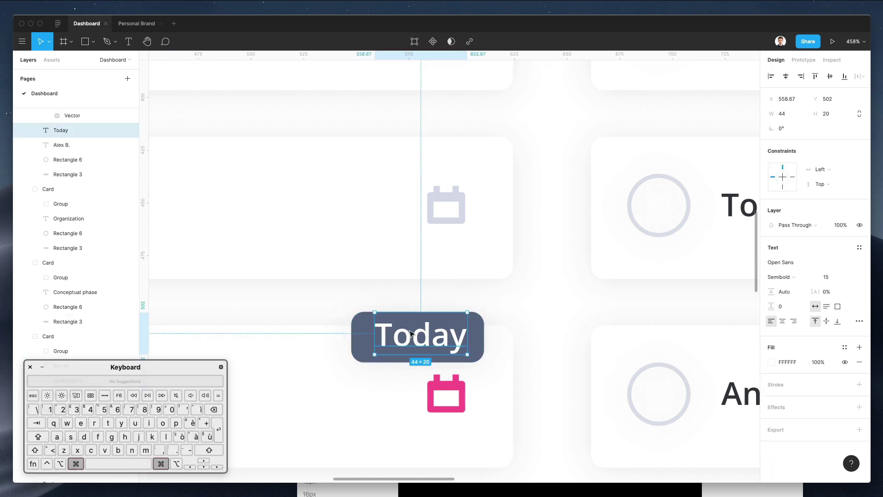
pyautogui.press('Left')
pyautogui.press('Left')
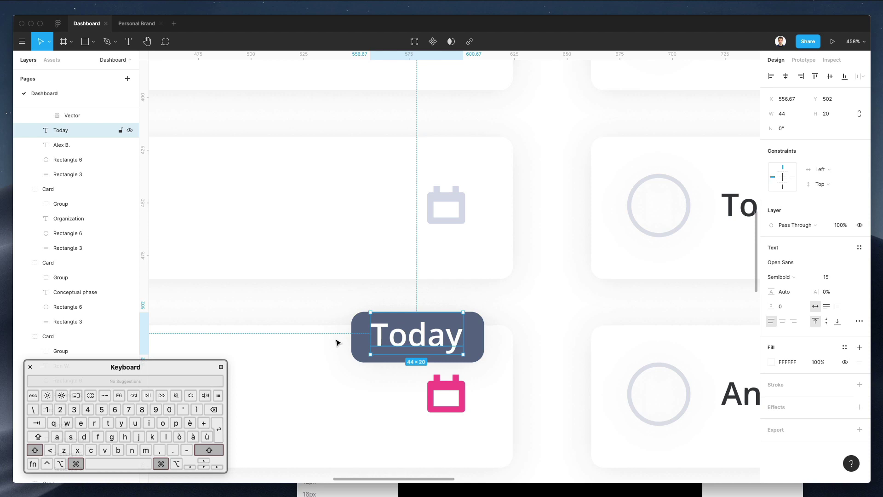
# Move the tooltip rectangle and its "Today" text together 14 px right, flush with the Ideation card's right edge
pyautogui.keyDown('shift'); pyautogui.keyDown('super'); pyautogui.click(363, 333); pyautogui.keyUp('super'); pyautogui.keyUp('shift')
pyautogui.press('Right')
pyautogui.press('Right')
pyautogui.press('Right')
pyautogui.press('Right')
pyautogui.press('Right')
pyautogui.press('Right')
pyautogui.press('Right')
pyautogui.press('Right')
pyautogui.press('Right')
pyautogui.press('Right')
pyautogui.press('Right')
pyautogui.press('Right')
pyautogui.press('Right')
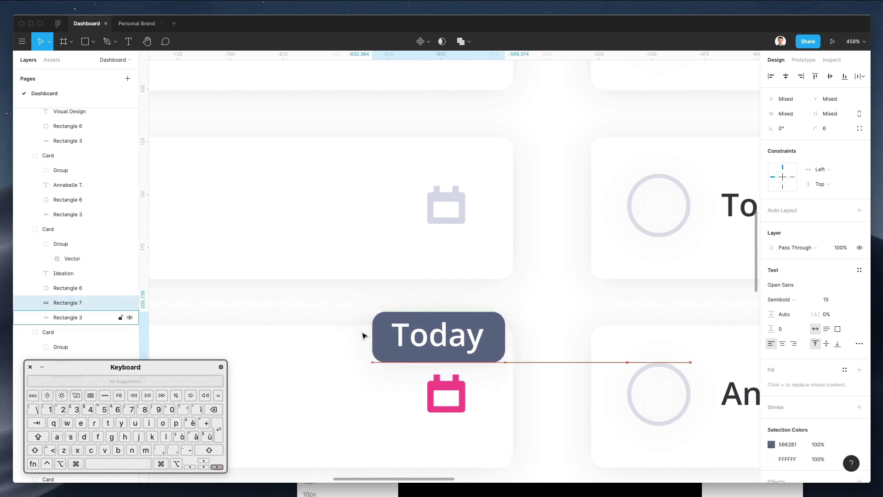
pyautogui.press('Right')
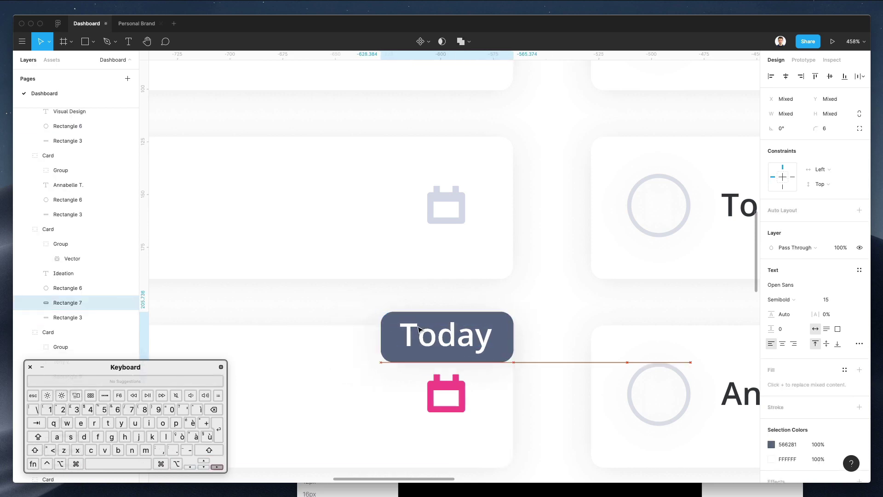
# Select all the task cards in the three columns and nudge them 5 px down
pyautogui.scroll(1, 418, 327)
pyautogui.scroll(-5, 418, 327)
pyautogui.scroll(-8, 419, 330)
pyautogui.click(548, 420)
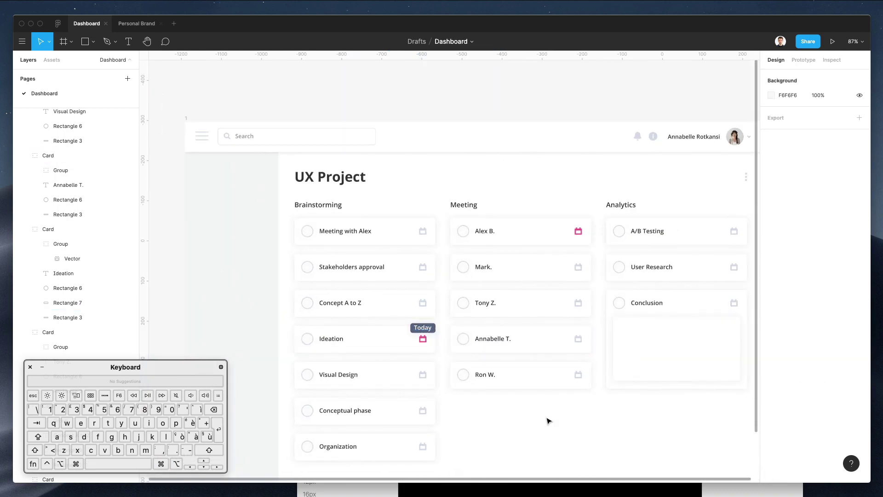
pyautogui.scroll(-3, 549, 421)
pyautogui.hscroll(4, 548, 420)
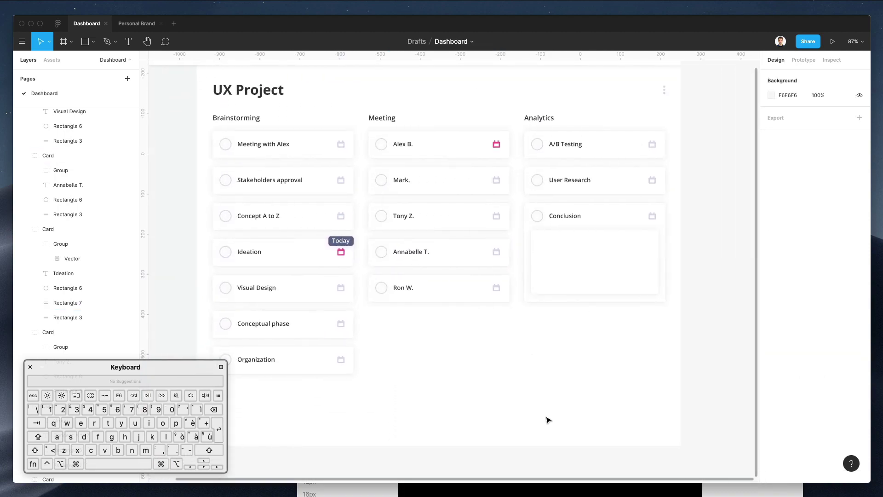
pyautogui.moveTo(202, 130); pyautogui.dragTo(667, 419)
pyautogui.press('Down')
pyautogui.press('Down')
pyautogui.press('Down')
pyautogui.press('Down')
pyautogui.press('Down')
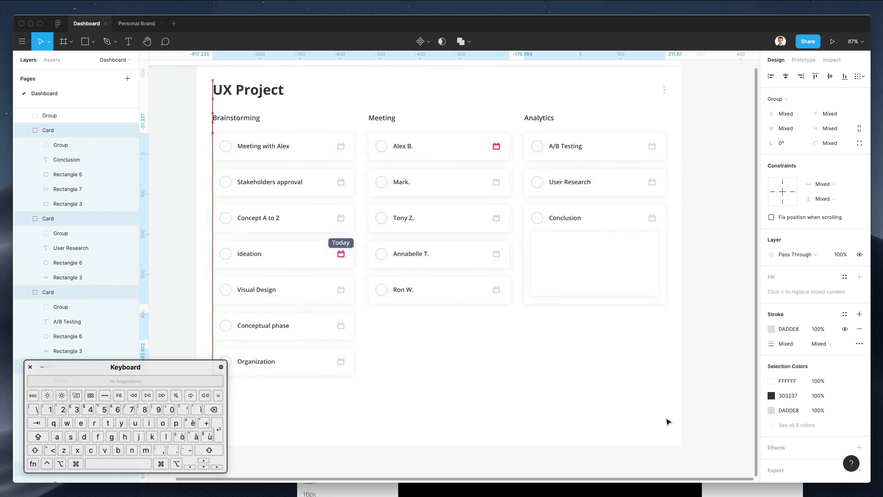
pyautogui.click(429, 405)
# Duplicate the Brainstorming heading into the top of the sidebar at about X 22, Y 116, and change the copy's text to Today
pyautogui.scroll(2, 428, 405)
pyautogui.scroll(-3, 429, 405)
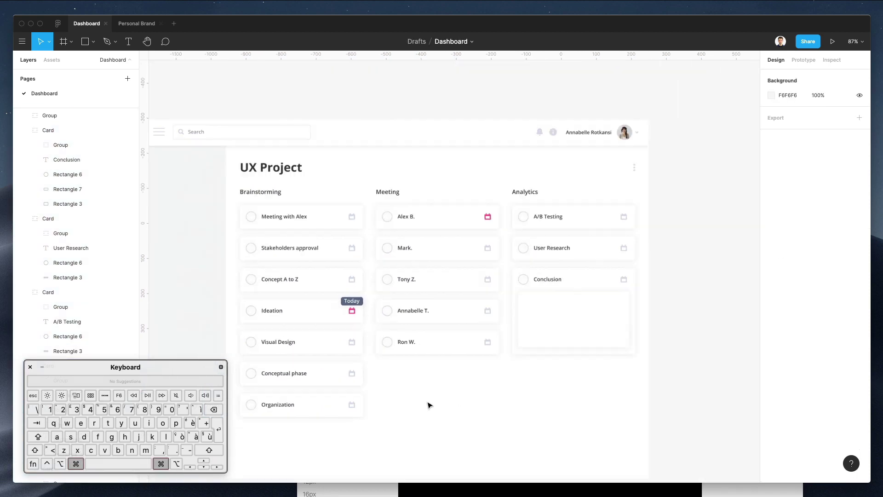
pyautogui.hscroll(-1, 428, 405)
pyautogui.scroll(-1, 428, 405)
pyautogui.scroll(-1, 428, 405)
pyautogui.hscroll(1, 428, 405)
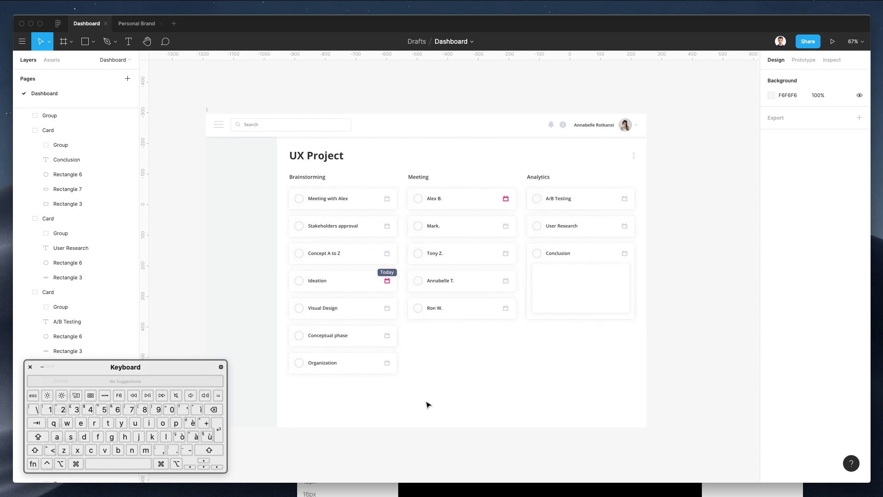
pyautogui.moveTo(317, 178); pyautogui.dragTo(240, 157)
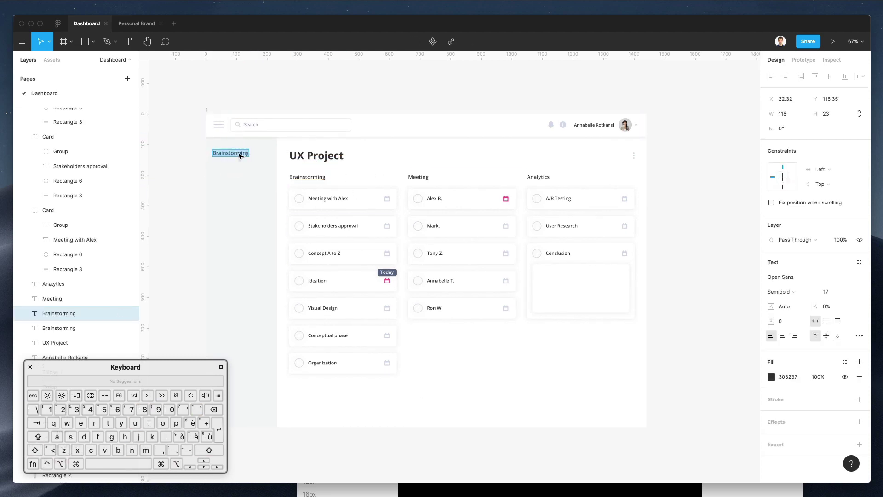
pyautogui.press('shift')
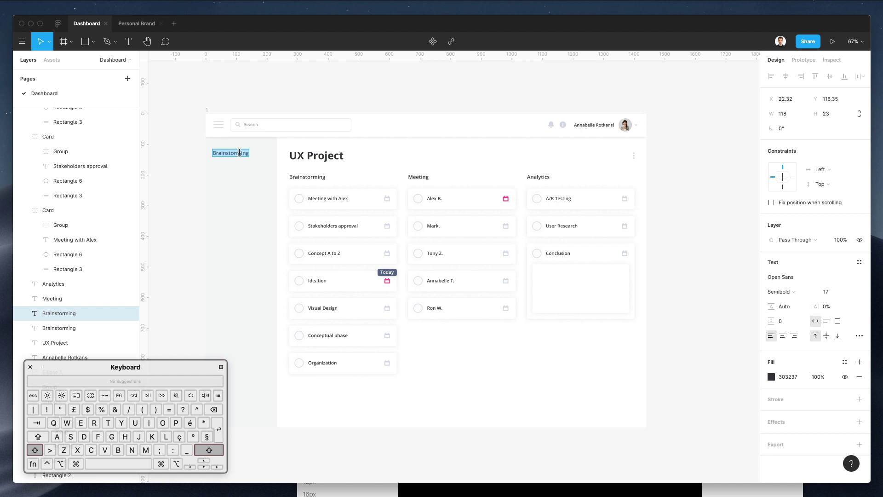
pyautogui.write('oday')
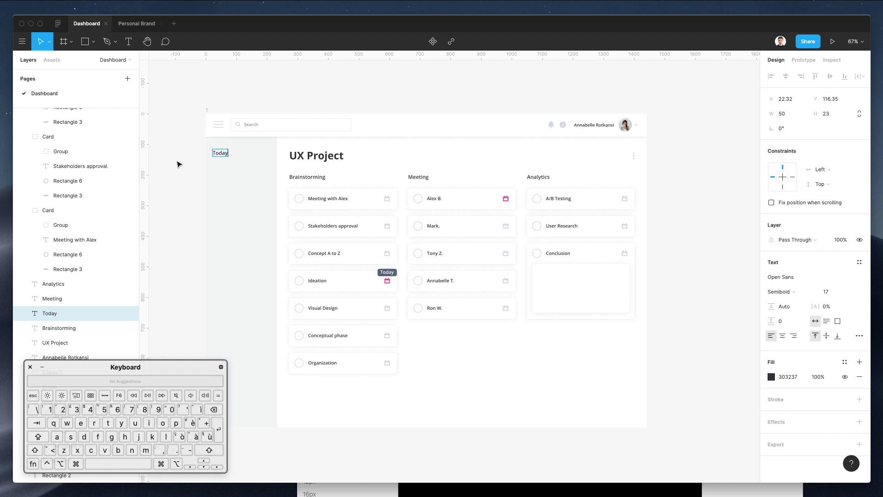
pyautogui.press('Escape')
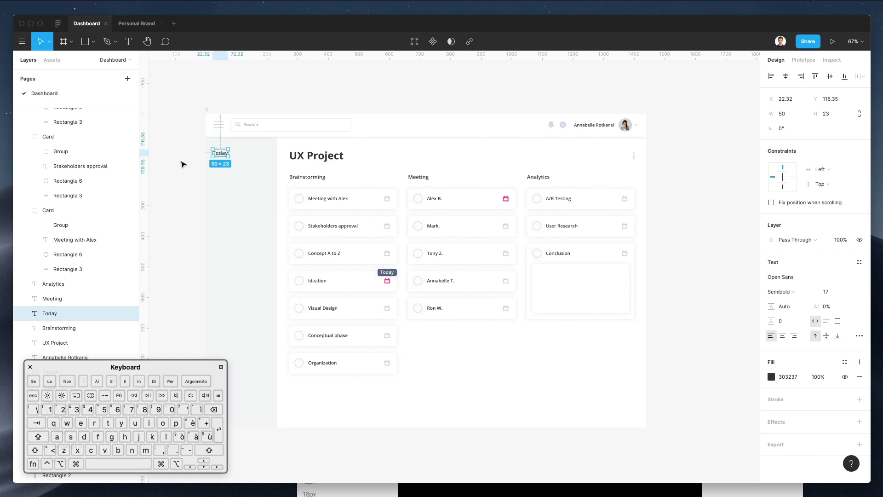
# Add two copies of the sidebar's Today label at about X 33, Y 218 and Y 319, and change the middle label to Tomorrow
pyautogui.moveTo(219, 157); pyautogui.dragTo(225, 184)
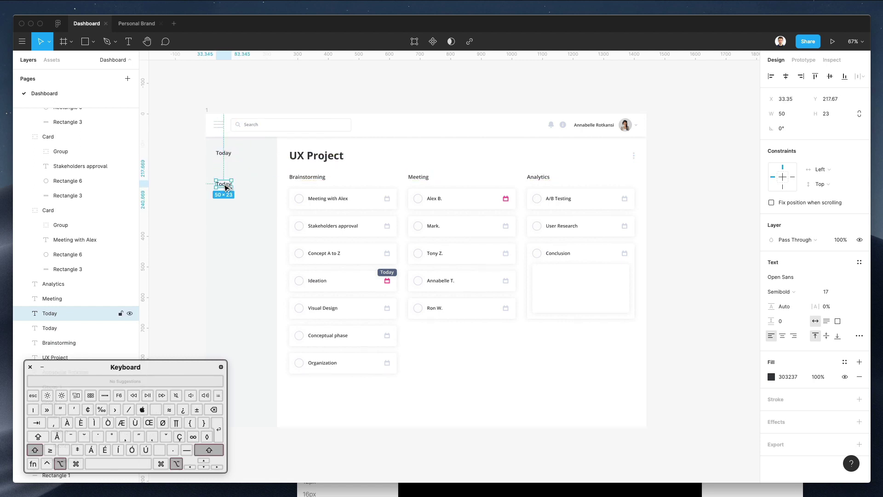
pyautogui.press('super+d')
pyautogui.doubleClick(223, 184)
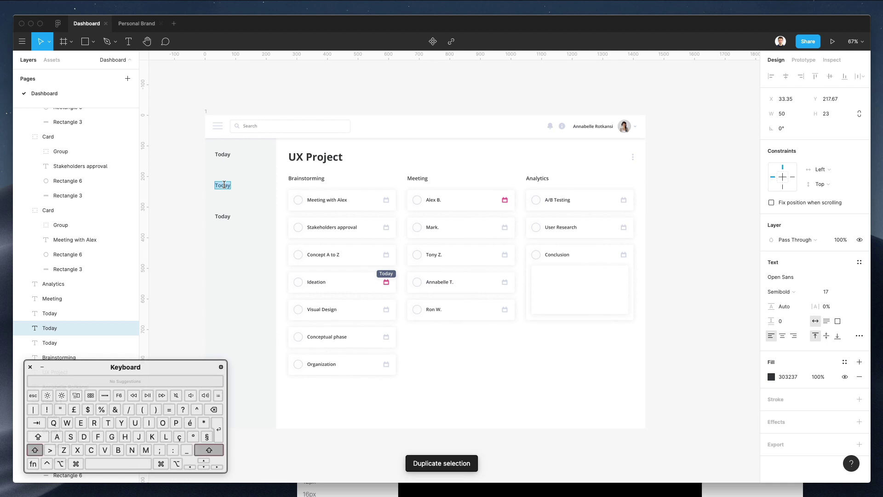
pyautogui.write('Tomorrow')
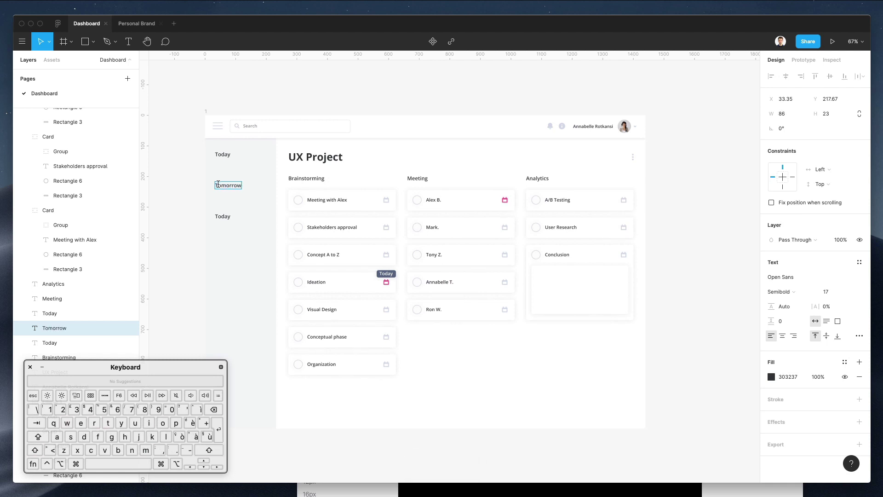
# Change the top sidebar label to Calendar and move the lowest Today label up between Calendar and Tomorrow
pyautogui.doubleClick(220, 217)
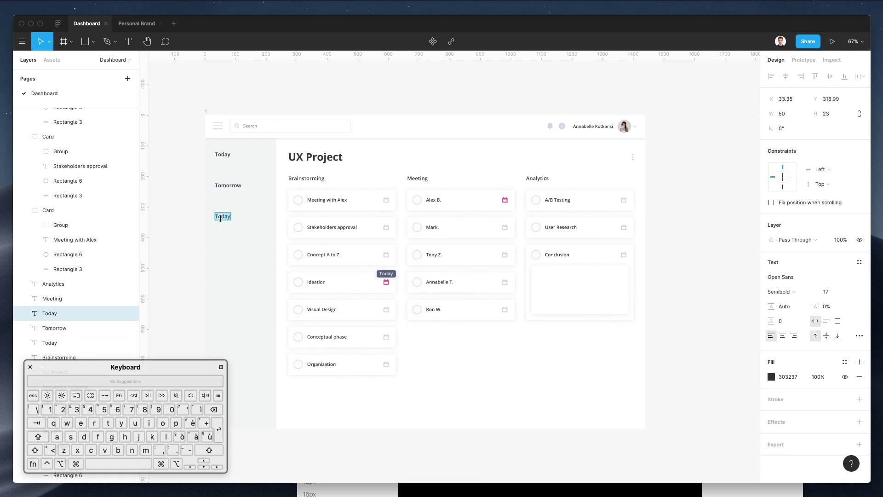
pyautogui.doubleClick(225, 154)
pyautogui.write('Calendar')
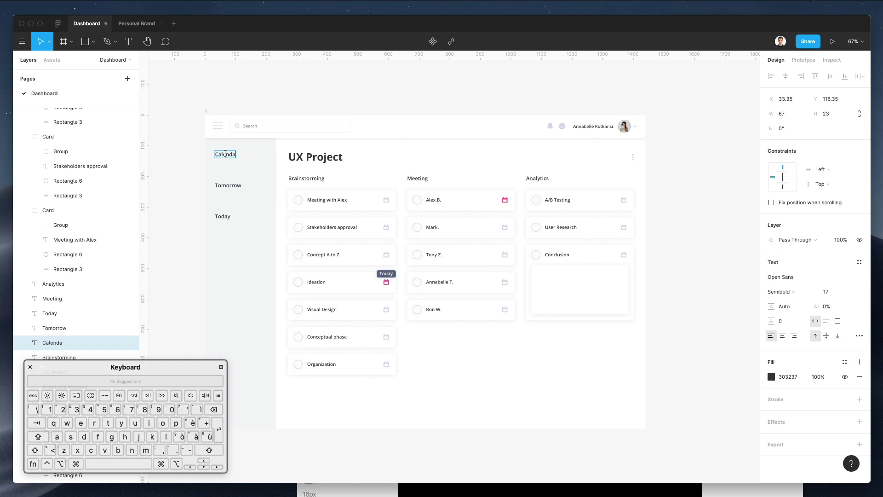
pyautogui.doubleClick(232, 185)
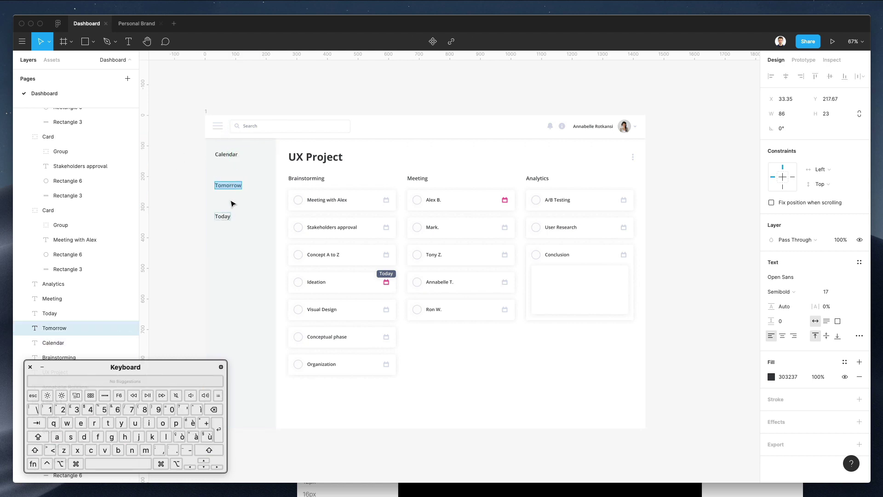
pyautogui.moveTo(221, 217); pyautogui.dragTo(227, 177)
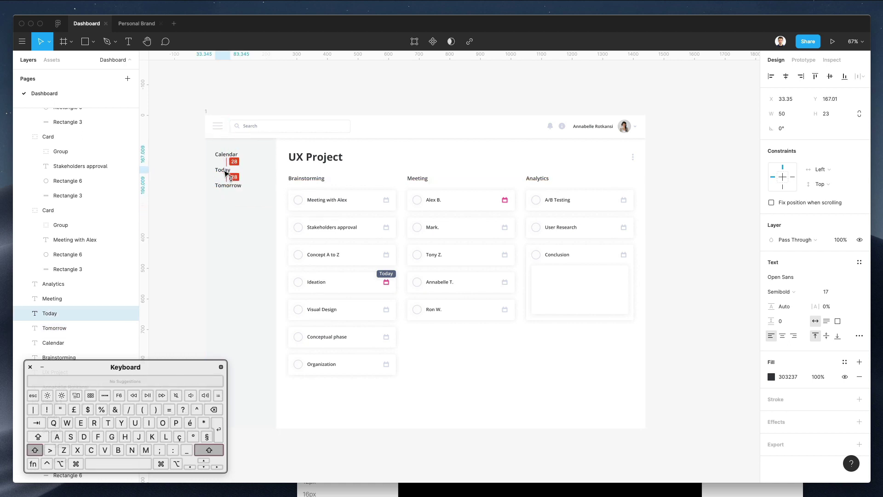
# Spread Today and Tomorrow further down the sidebar and add a Settings label at about Y 455 from a copy of Tomorrow
pyautogui.keyDown('shift'); pyautogui.click(226, 185); pyautogui.keyUp('shift')
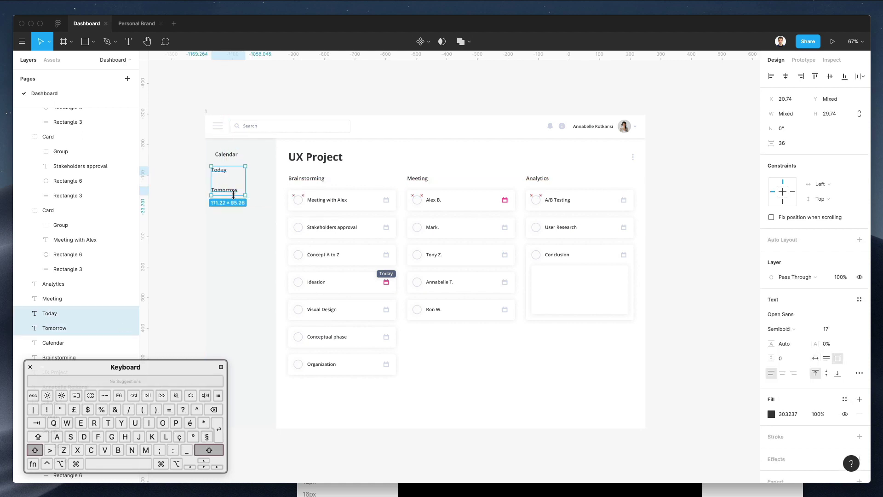
pyautogui.moveTo(231, 185); pyautogui.dragTo(235, 258)
pyautogui.press('super+z')
pyautogui.click(187, 203)
pyautogui.doubleClick(234, 257)
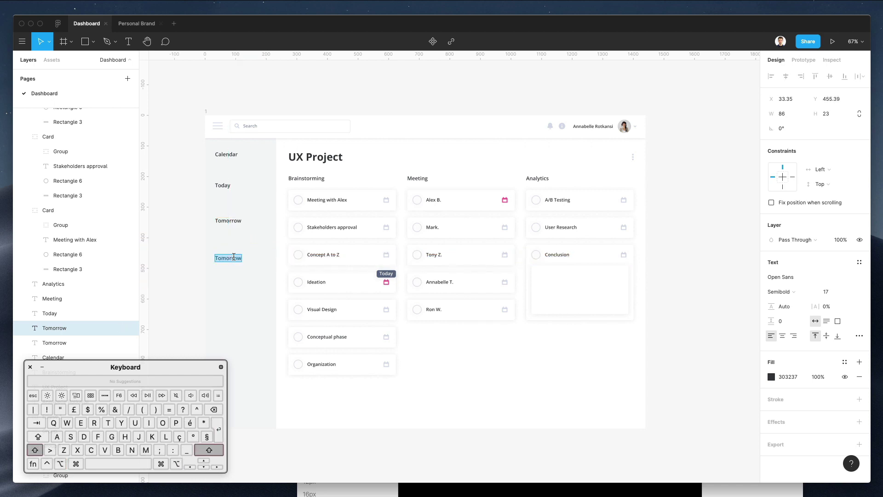
pyautogui.write('Settings')
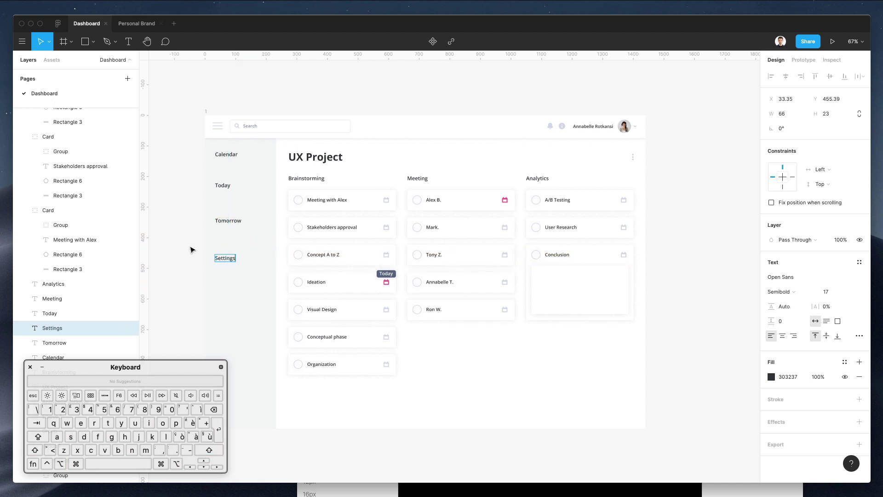
# Duplicate the Settings label directly below itself and change the upper one to Users
pyautogui.moveTo(229, 261); pyautogui.dragTo(229, 292)
pyautogui.doubleClick(229, 260)
pyautogui.write('Users')
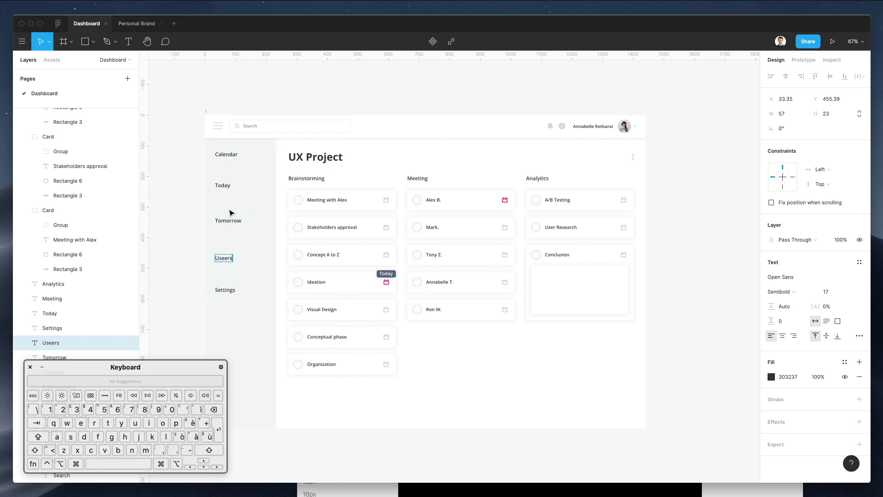
pyautogui.click(190, 208)
pyautogui.scroll(-1, 191, 209)
pyautogui.hscroll(-1, 193, 247)
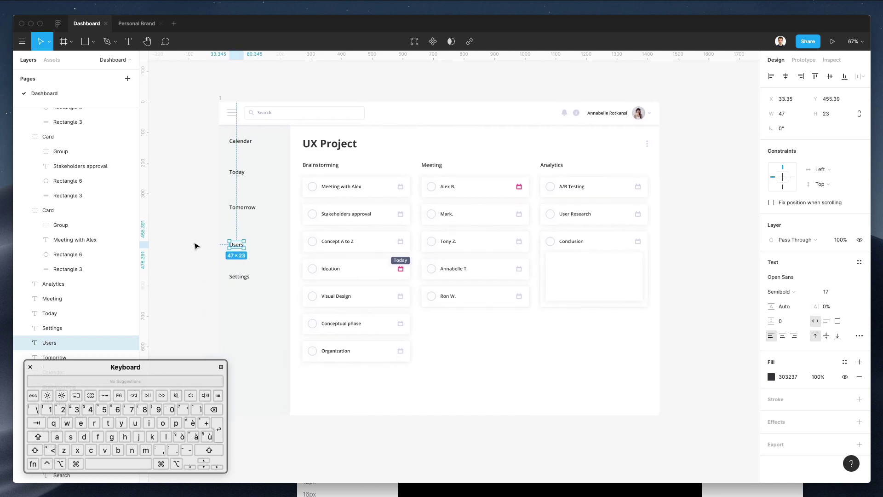
pyautogui.click(182, 221)
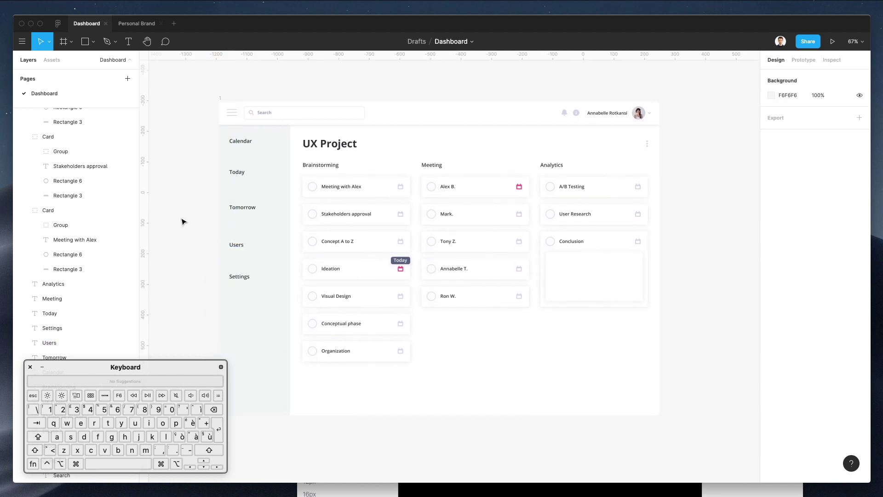
# Duplicate the Settings label near the sidebar's lower end at about Y 947 and change the copy to Logout
pyautogui.click(244, 277)
pyautogui.moveTo(243, 278); pyautogui.dragTo(251, 396)
pyautogui.press('Return')
pyautogui.write('Logout')
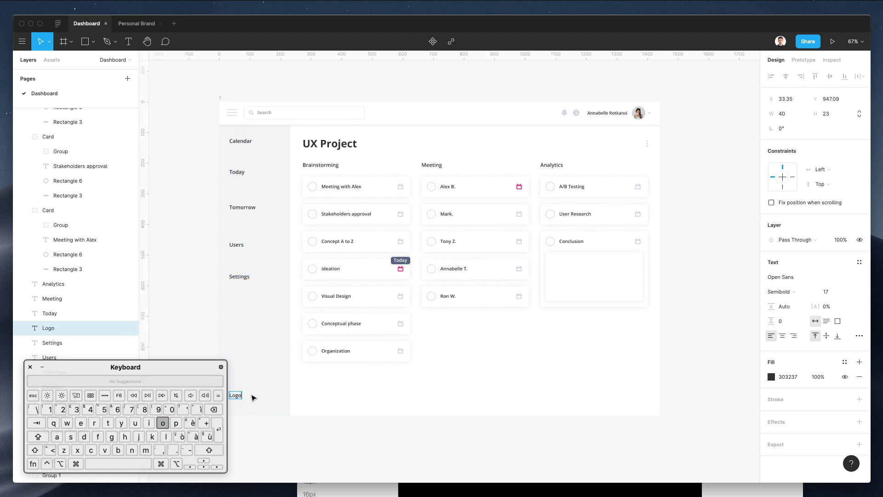
pyautogui.click(404, 387)
pyautogui.hscroll(-2, 415, 379)
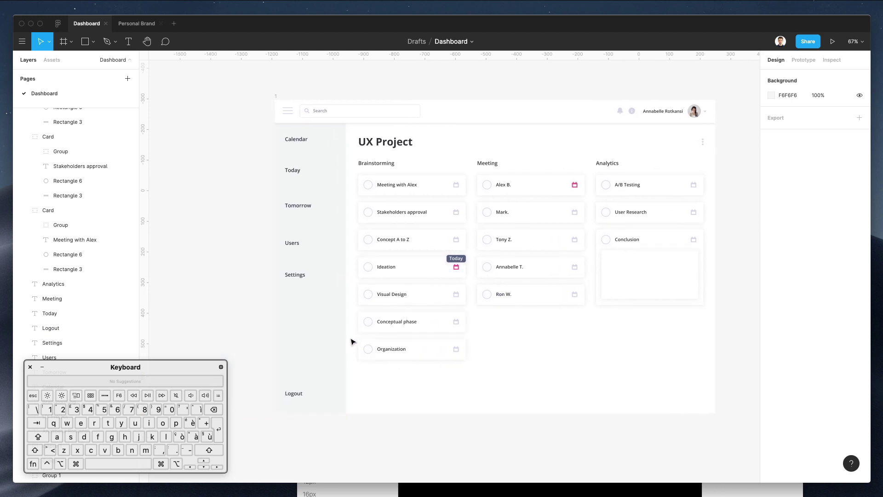
pyautogui.scroll(3, 352, 342)
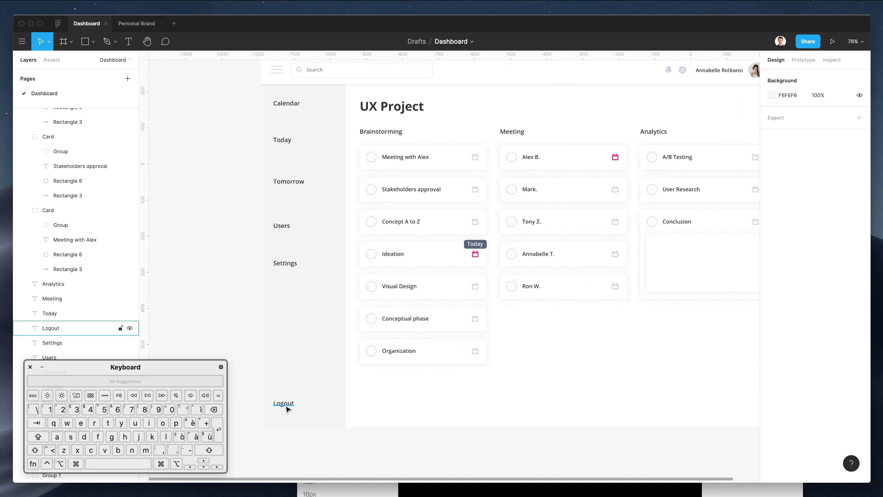
pyautogui.click(284, 405)
pyautogui.keyDown('shift'); pyautogui.keyDown('super'); pyautogui.click(283, 263); pyautogui.keyUp('super'); pyautogui.keyUp('shift')
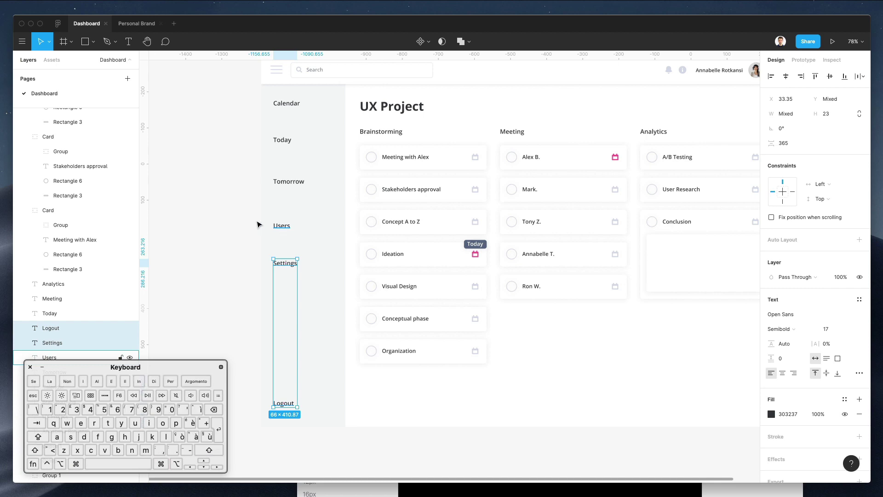
pyautogui.click(258, 223)
# Duplicate the sidebar's Calendar label as an indented entry at about X 51, Y 159, and shift Today down to make room
pyautogui.scroll(-4, 289, 100)
pyautogui.scroll(10, 289, 104)
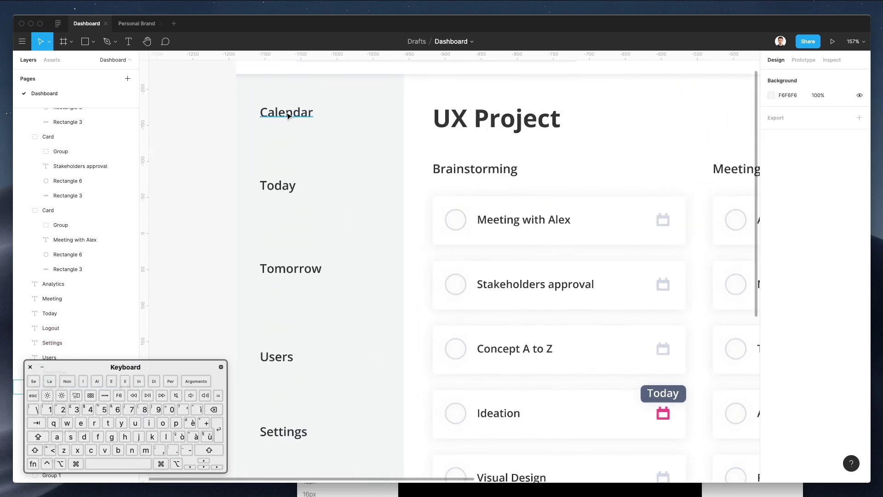
pyautogui.moveTo(288, 115); pyautogui.dragTo(301, 146)
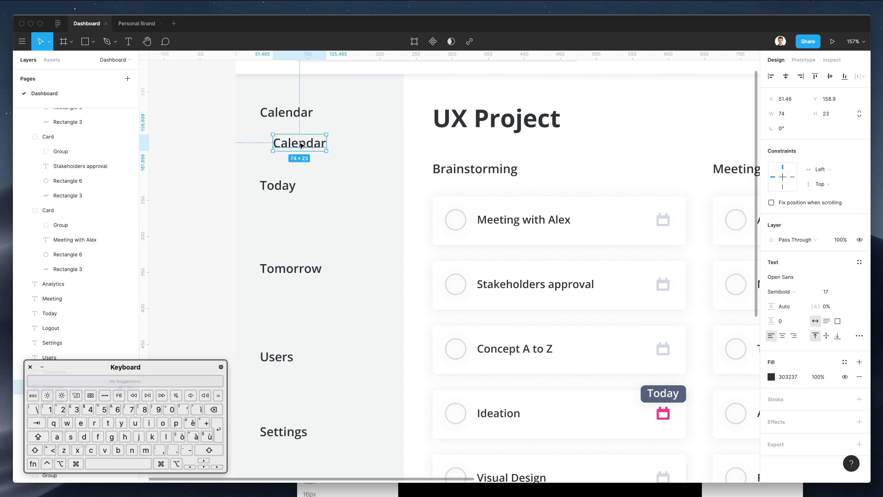
pyautogui.moveTo(289, 188); pyautogui.dragTo(290, 198)
pyautogui.click(304, 148)
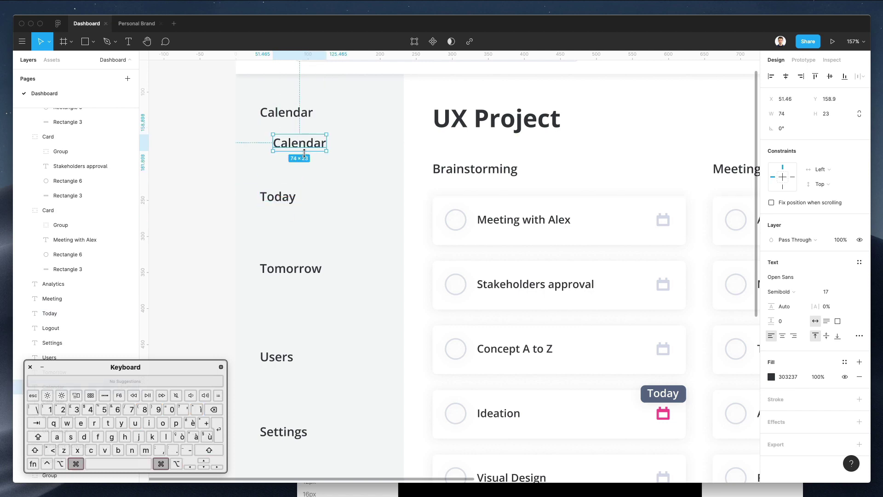
# Set the indented Calendar copy to Regular at size 15 and change its text to January
pyautogui.scroll(3, 501, 193)
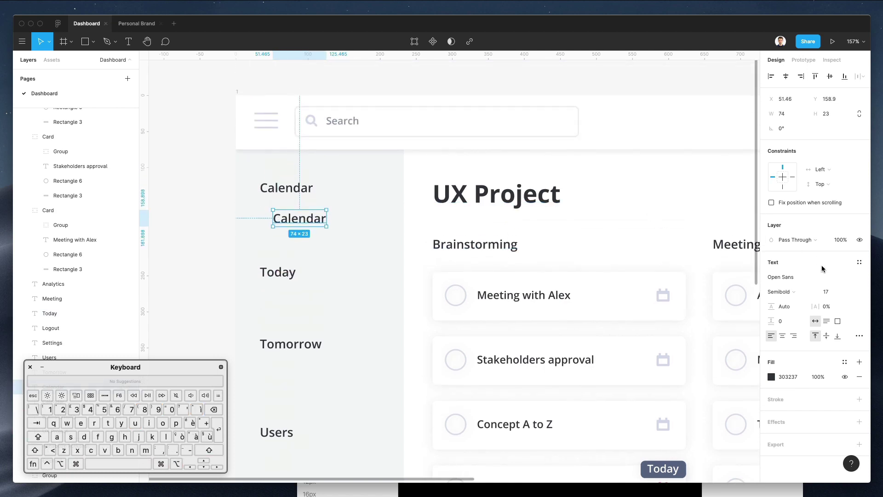
pyautogui.press('Down')
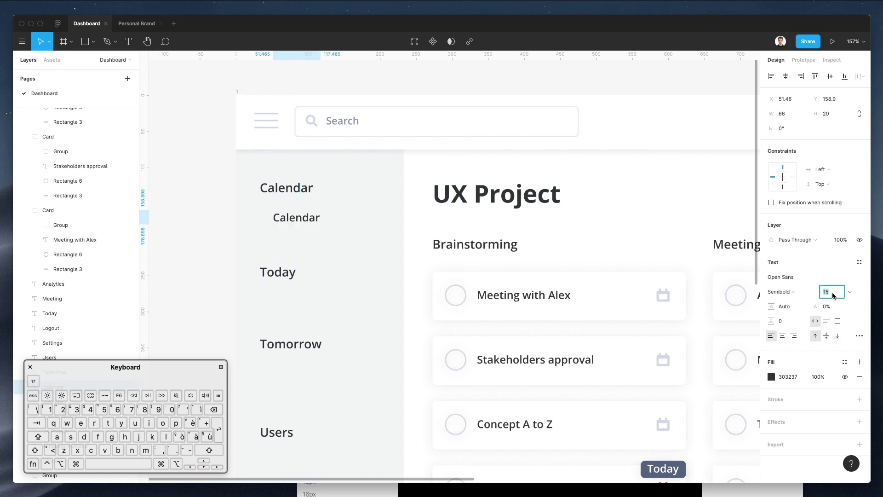
pyautogui.click(800, 291)
pyautogui.click(805, 279)
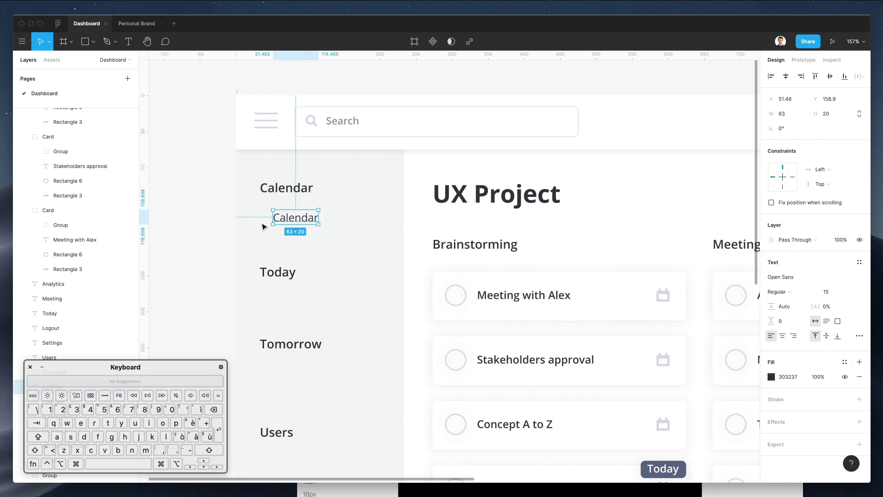
pyautogui.doubleClick(288, 217)
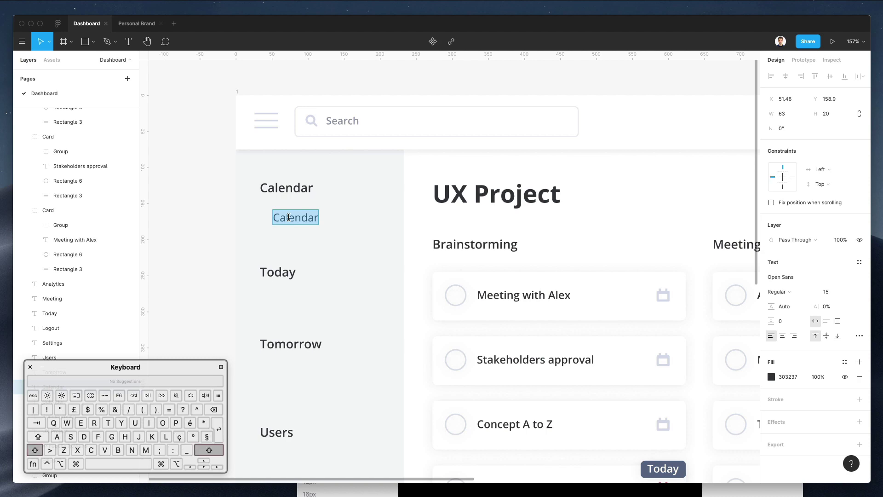
pyautogui.write('January')
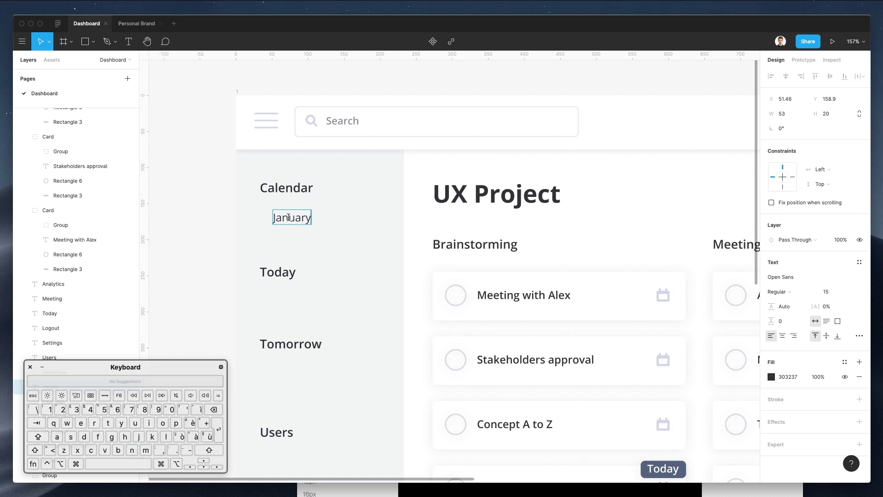
# Duplicate the January entry directly below at about Y 190 and change the copy to February
pyautogui.click(204, 203)
pyautogui.moveTo(284, 217); pyautogui.dragTo(284, 239)
pyautogui.doubleClick(285, 242)
pyautogui.write('February')
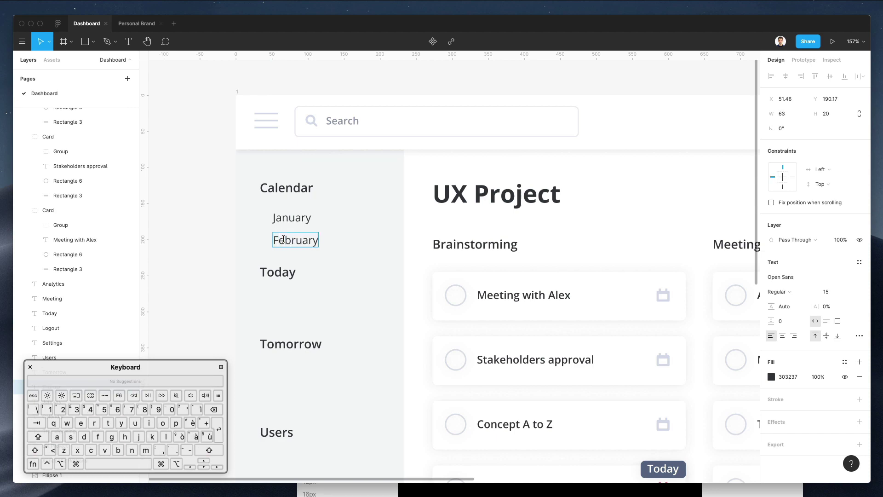
# Shift Today down, duplicate February below itself at about Y 231, and change the copy's text to April
pyautogui.click(230, 233)
pyautogui.scroll(1, 231, 232)
pyautogui.scroll(-5, 231, 234)
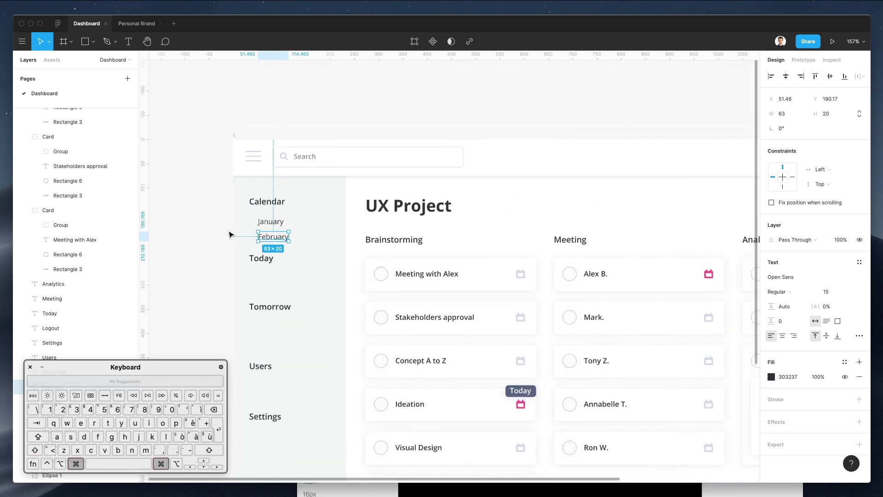
pyautogui.click(231, 235)
pyautogui.moveTo(266, 260); pyautogui.dragTo(266, 279)
pyautogui.moveTo(267, 238); pyautogui.dragTo(266, 260)
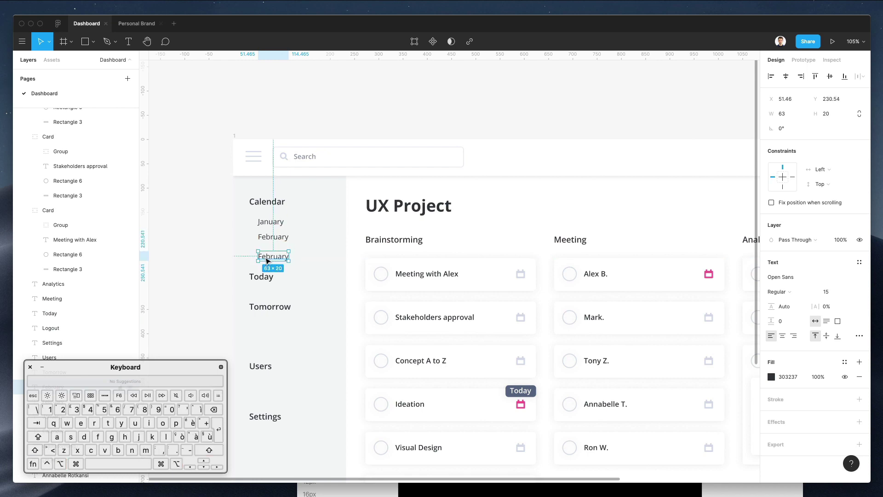
pyautogui.doubleClick(266, 258)
pyautogui.write('April')
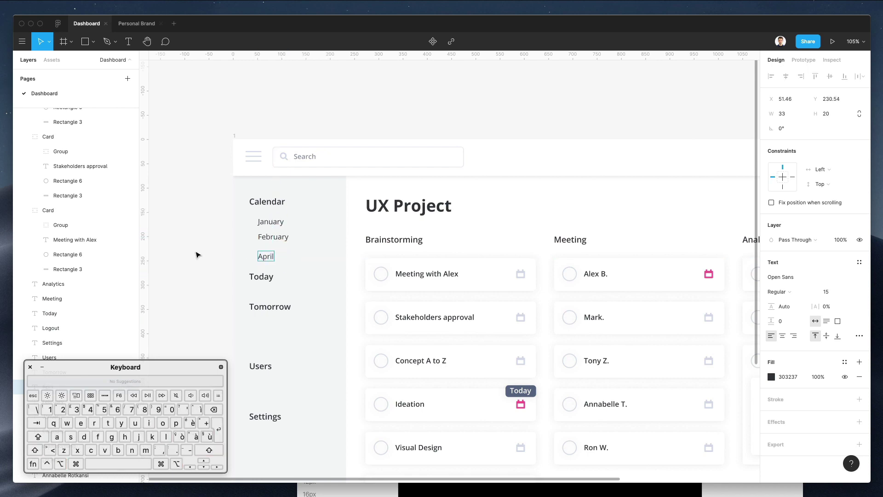
pyautogui.click(198, 255)
# Distribute the January, February and April entries with equal vertical spacing
pyautogui.keyDown('shift'); pyautogui.click(264, 239); pyautogui.keyUp('shift')
pyautogui.keyDown('shift'); pyautogui.click(271, 225); pyautogui.keyUp('shift')
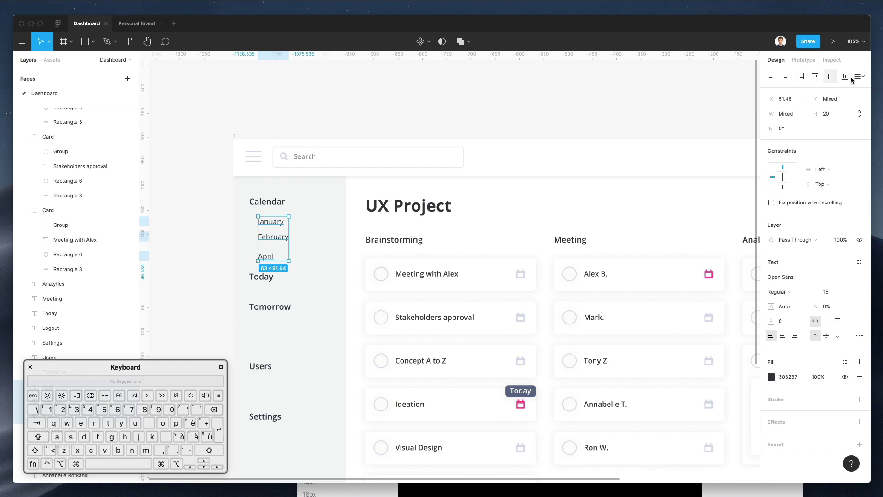
pyautogui.click(858, 77)
pyautogui.click(813, 105)
pyautogui.click(203, 224)
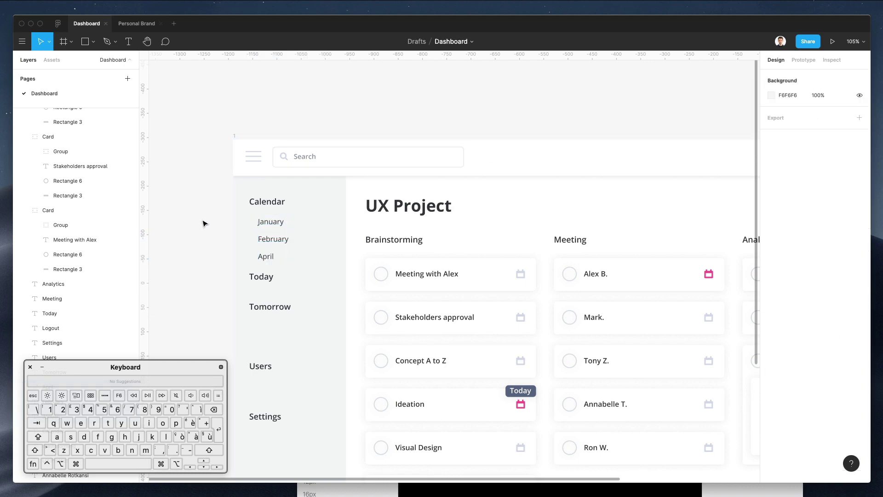
# Move Tomorrow, Users and Settings up into a compact stack beneath Today, with Settings at about Y 387
pyautogui.click(254, 203)
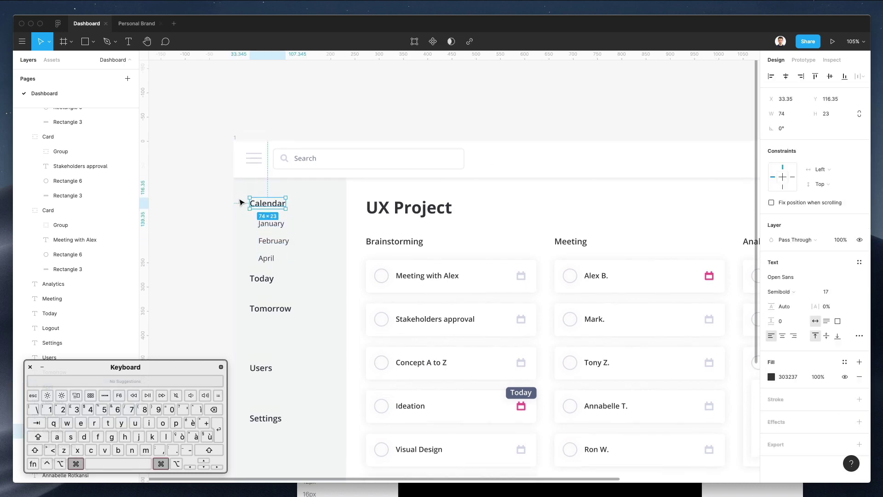
pyautogui.scroll(2, 241, 203)
pyautogui.scroll(-3, 240, 201)
pyautogui.moveTo(263, 296); pyautogui.dragTo(264, 289)
pyautogui.moveTo(256, 346); pyautogui.dragTo(260, 306)
pyautogui.moveTo(259, 378); pyautogui.dragTo(258, 317)
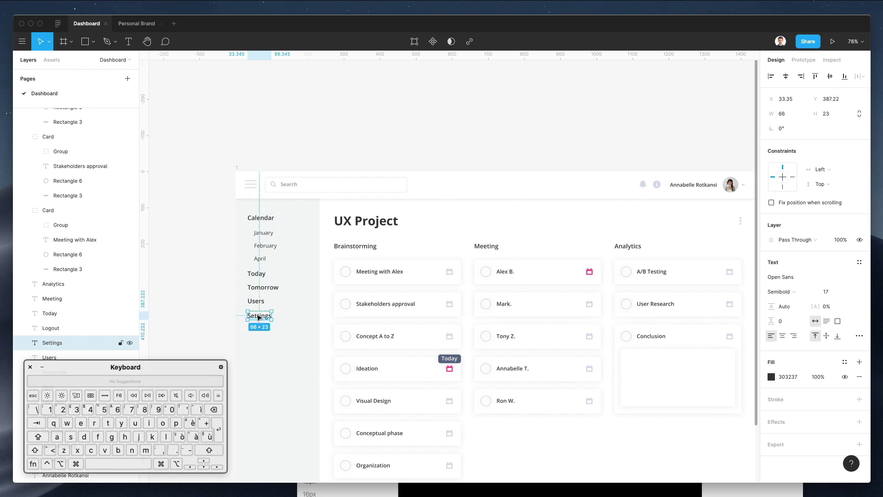
# Set the font size of the Calendar, Today, Tomorrow, Users and Settings labels to 15
pyautogui.scroll(3, 258, 316)
pyautogui.scroll(-3, 259, 316)
pyautogui.keyDown('shift'); pyautogui.click(257, 302); pyautogui.keyUp('shift')
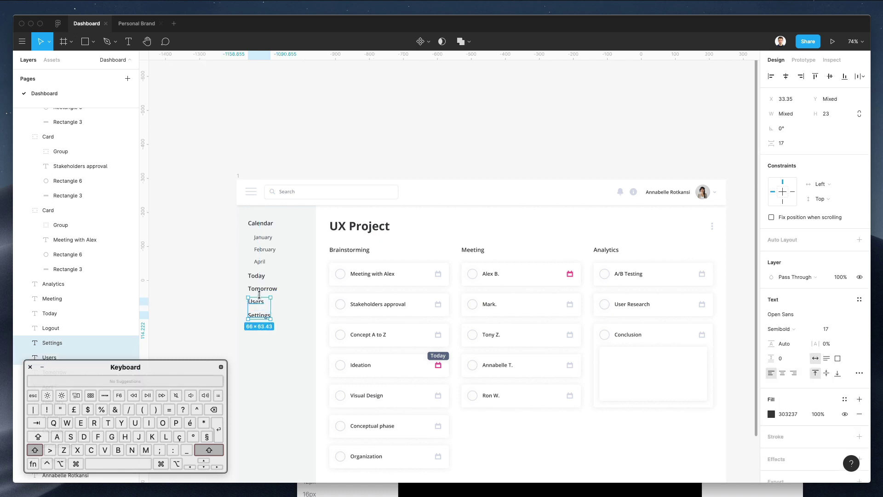
pyautogui.keyDown('shift'); pyautogui.click(263, 288); pyautogui.keyUp('shift')
pyautogui.keyDown('shift'); pyautogui.click(256, 275); pyautogui.keyUp('shift')
pyautogui.keyDown('shift'); pyautogui.click(261, 223); pyautogui.keyUp('shift')
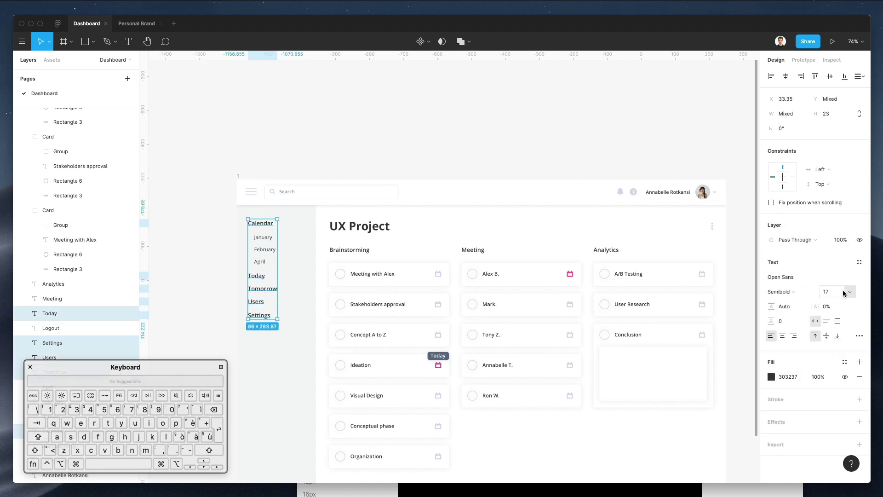
pyautogui.press('Down')
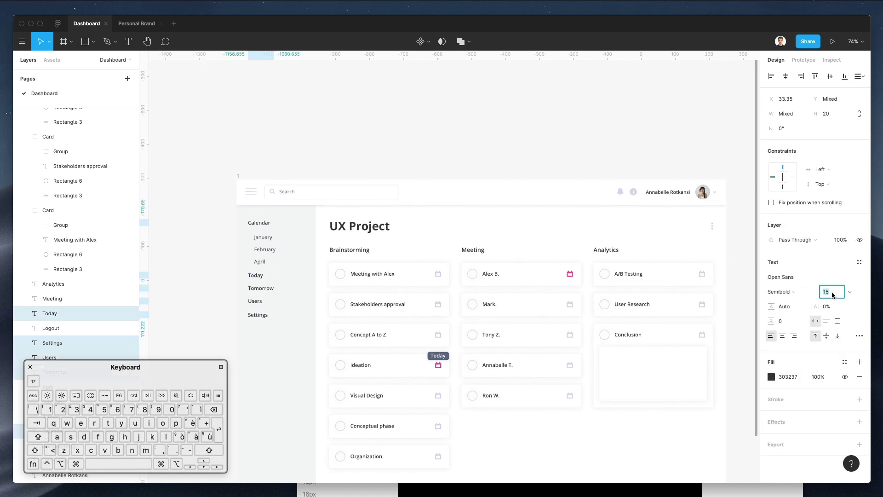
pyautogui.click(217, 249)
# Shift all sidebar labels, including the months and Logout, 10 px to the right
pyautogui.scroll(-3, 217, 248)
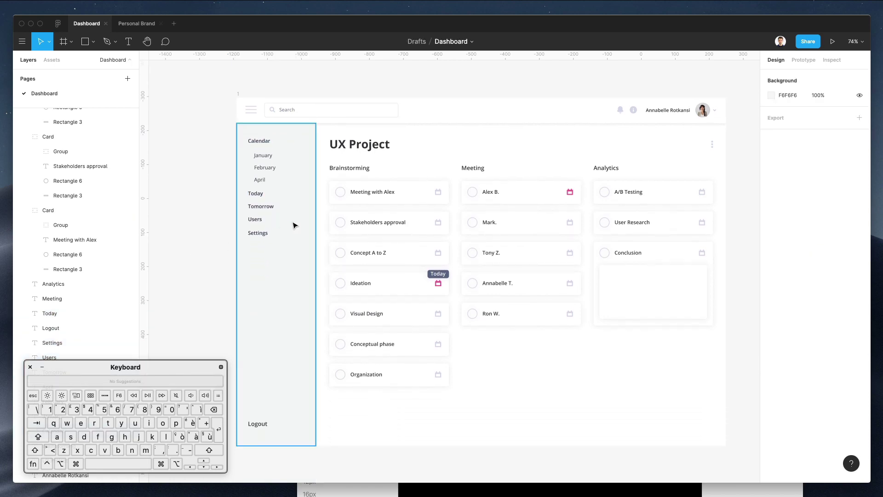
pyautogui.moveTo(218, 137); pyautogui.dragTo(282, 466)
pyautogui.keyDown('shift'); pyautogui.click(272, 300); pyautogui.keyUp('shift')
pyautogui.hotkey('shift', 'Right')
pyautogui.hotkey('shift', 'Right')
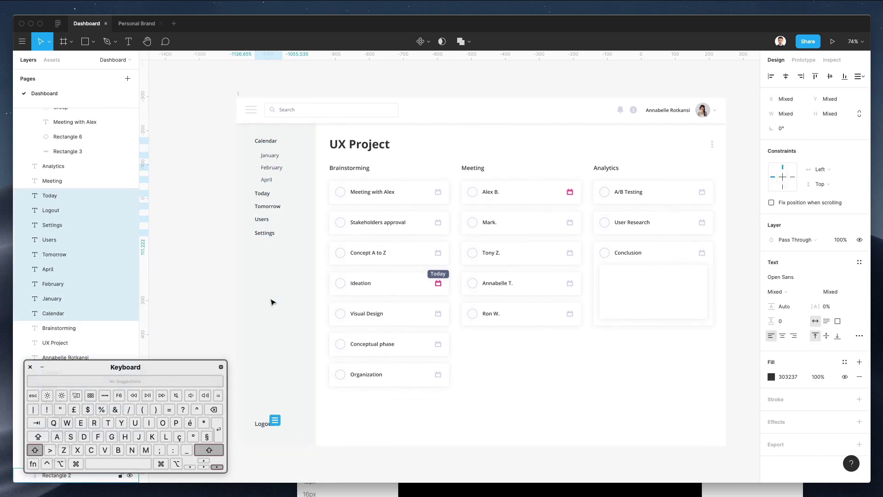
pyautogui.hotkey('shift', 'Left')
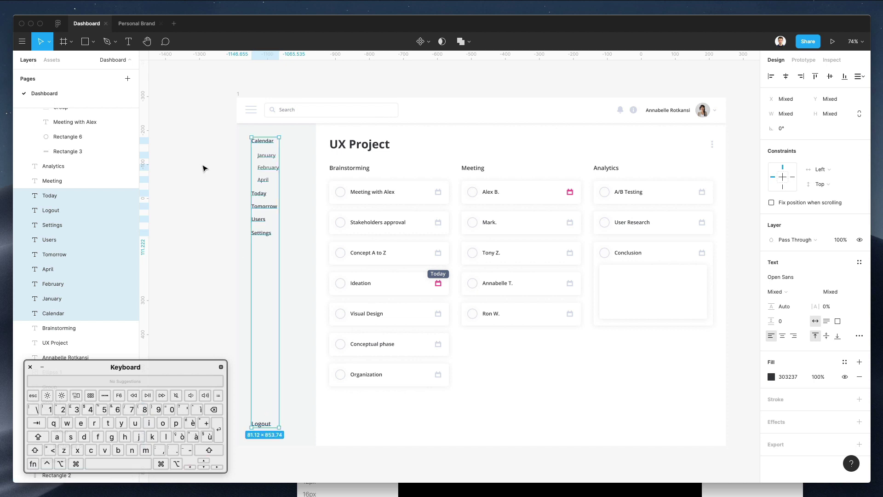
pyautogui.click(203, 169)
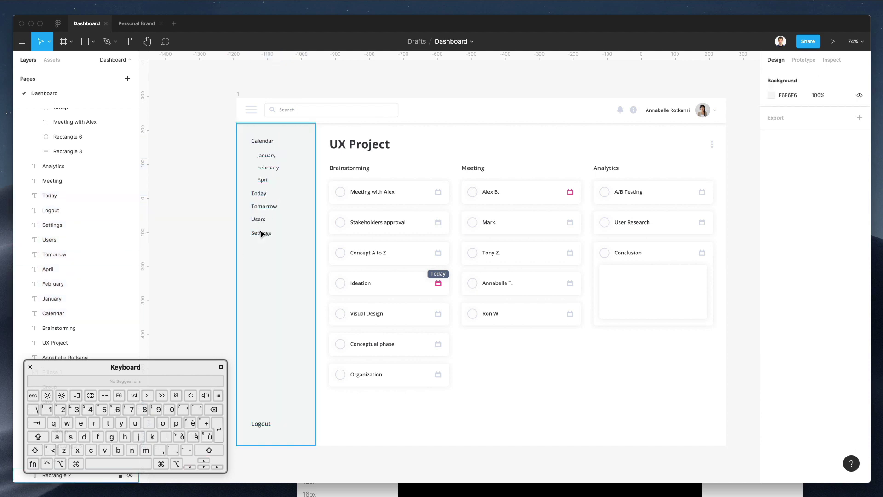
# Lower Settings to about Y 404 and space Today, Tomorrow, Users and Settings evenly with a vertical gap of 24
pyautogui.moveTo(262, 236); pyautogui.dragTo(263, 243)
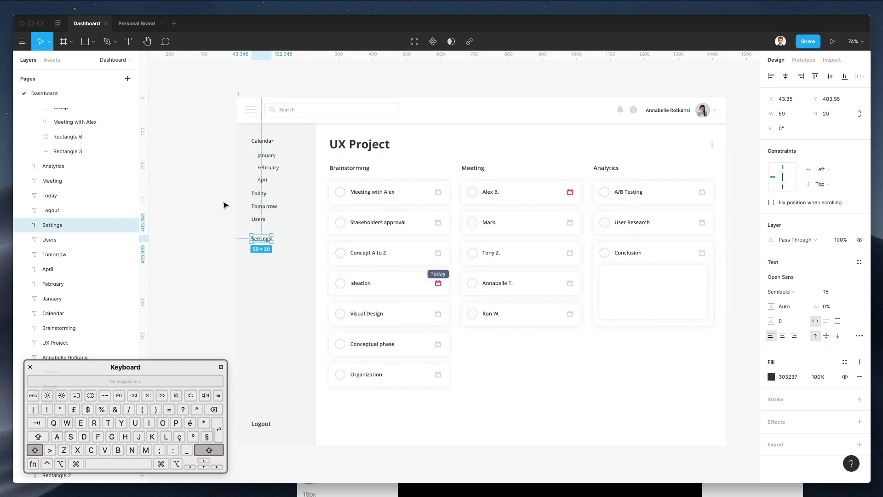
pyautogui.moveTo(229, 193); pyautogui.dragTo(282, 275)
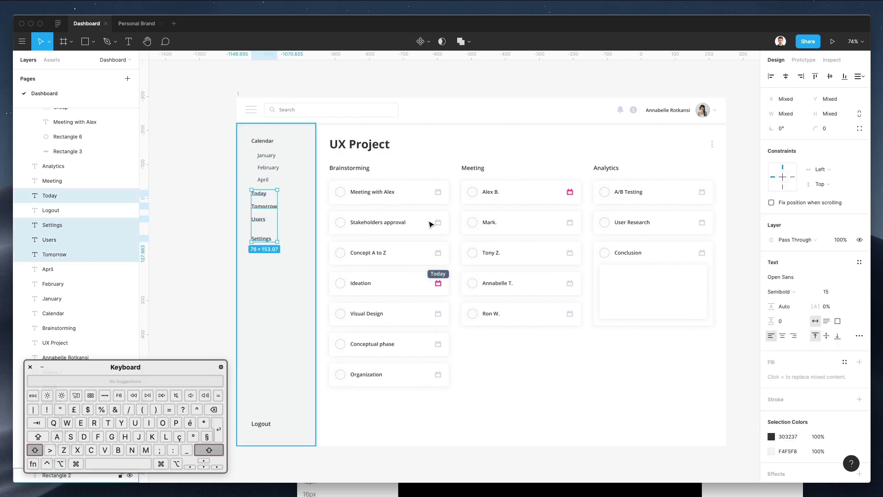
pyautogui.click(859, 76)
pyautogui.click(790, 107)
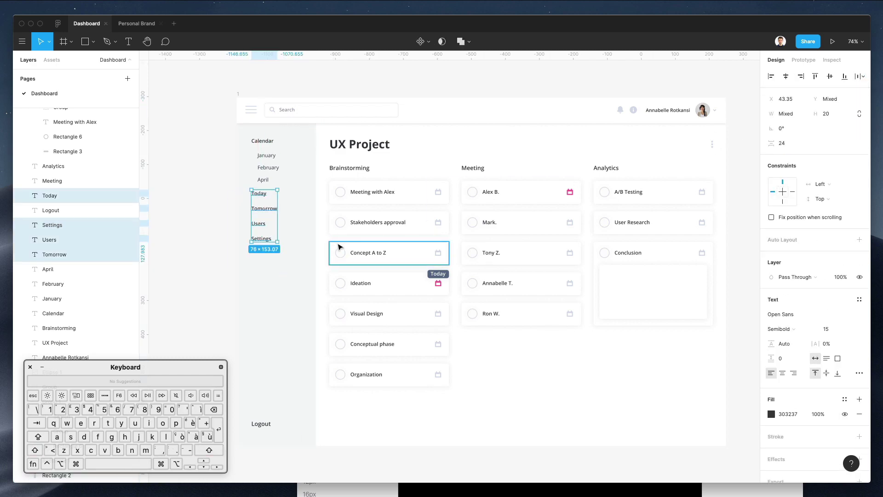
pyautogui.click(232, 216)
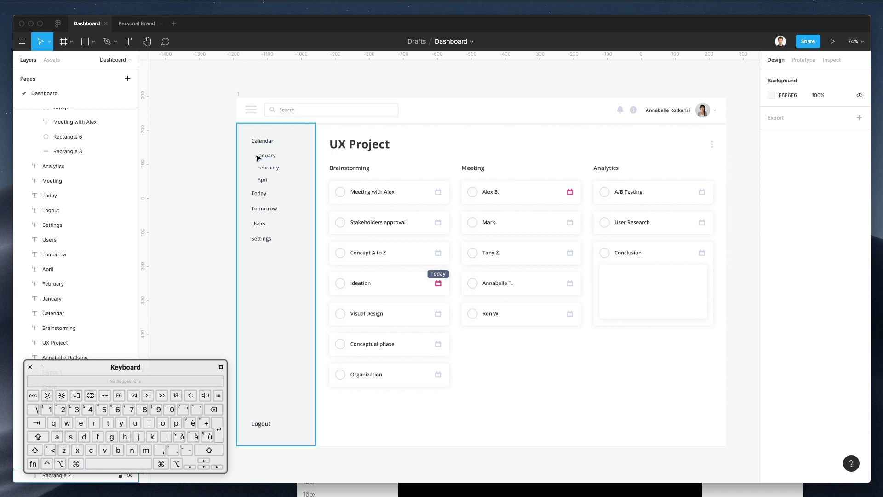
# Nudge Today, Tomorrow, Users and Settings down together to widen the gap below the April entry
pyautogui.click(266, 155)
pyautogui.keyDown('shift'); pyautogui.click(268, 168); pyautogui.keyUp('shift')
pyautogui.click(260, 192)
pyautogui.moveTo(217, 192); pyautogui.dragTo(286, 263)
pyautogui.keyDown('shift'); pyautogui.click(262, 283); pyautogui.keyUp('shift')
pyautogui.press('Down')
pyautogui.press('Down')
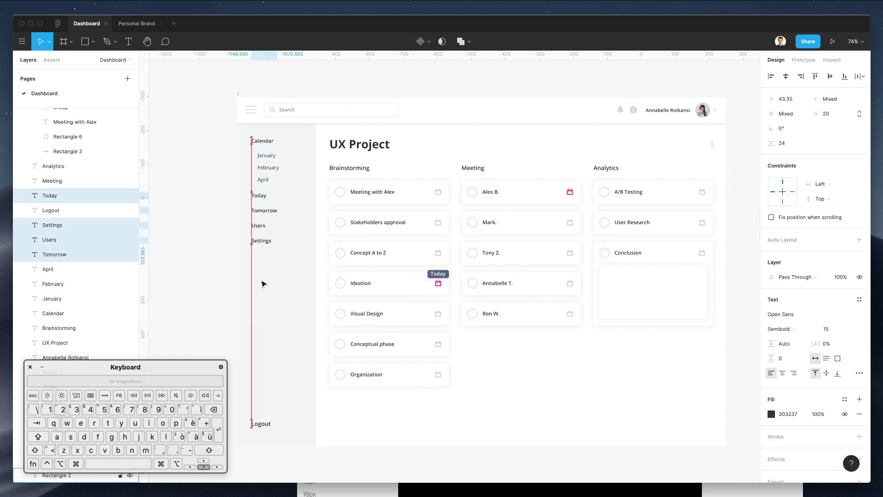
pyautogui.press('Down')
pyautogui.press('Down')
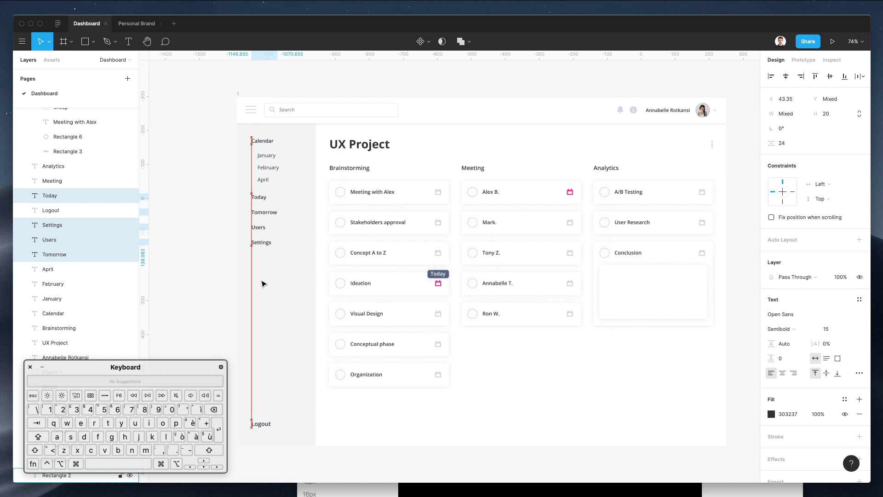
pyautogui.click(424, 146)
# Try a brain emoji in front of the Brainstorming column heading and undo the insertion
pyautogui.hscroll(3, 424, 146)
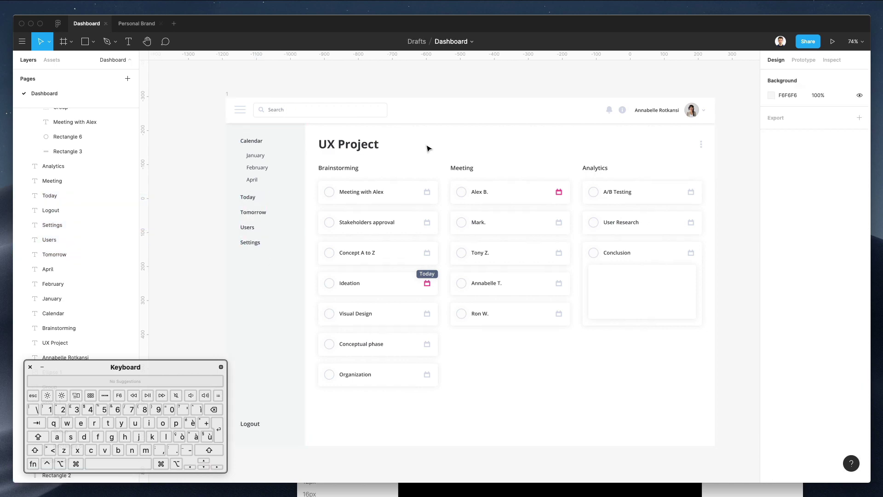
pyautogui.doubleClick(320, 167)
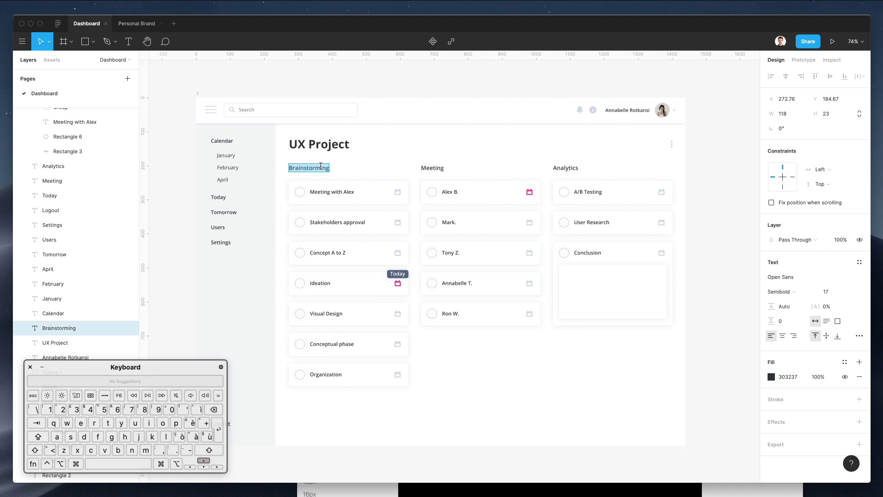
pyautogui.press('Up')
pyautogui.press('ctrl+super+space')
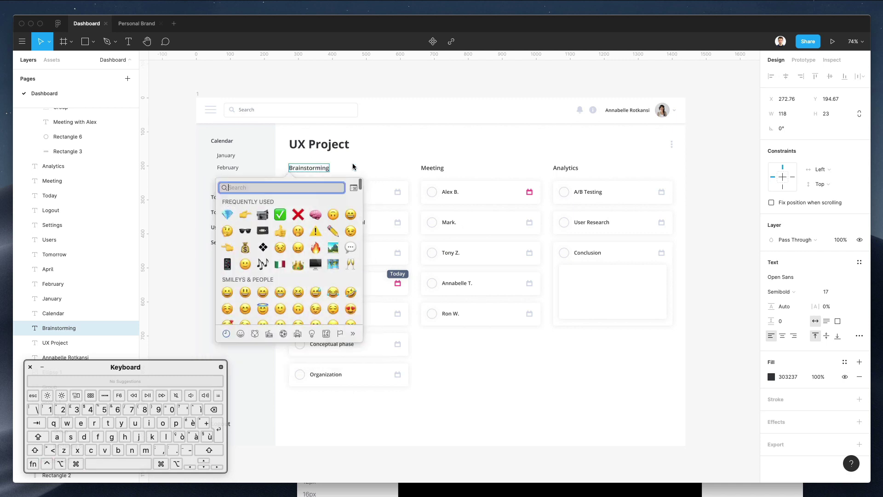
pyautogui.click(316, 214)
pyautogui.press('Escape')
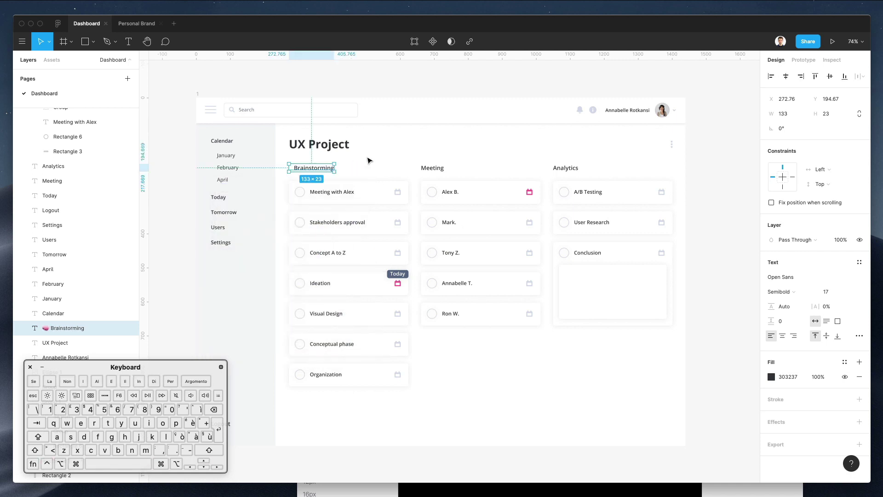
pyautogui.press('super+z')
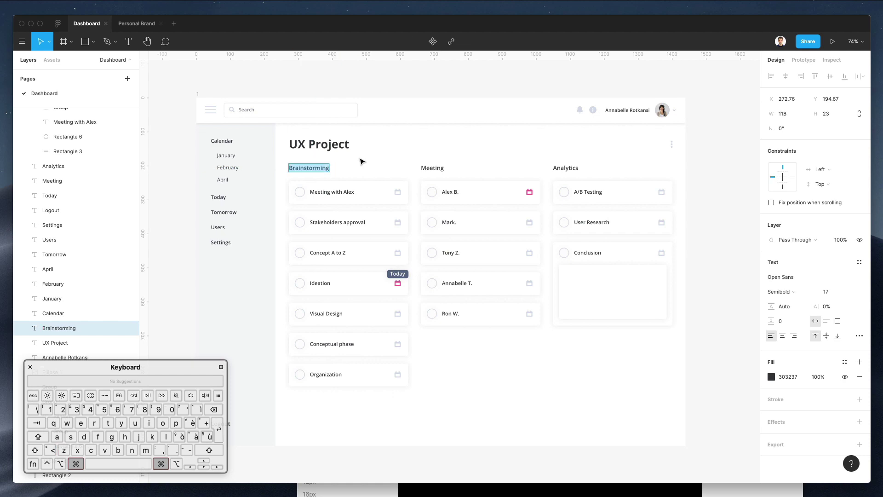
pyautogui.press('super+z')
# Duplicate the Brainstorming heading just above itself at about Y 169 and set the copy's font to Lato
pyautogui.scroll(-5, 305, 161)
pyautogui.scroll(8, 304, 162)
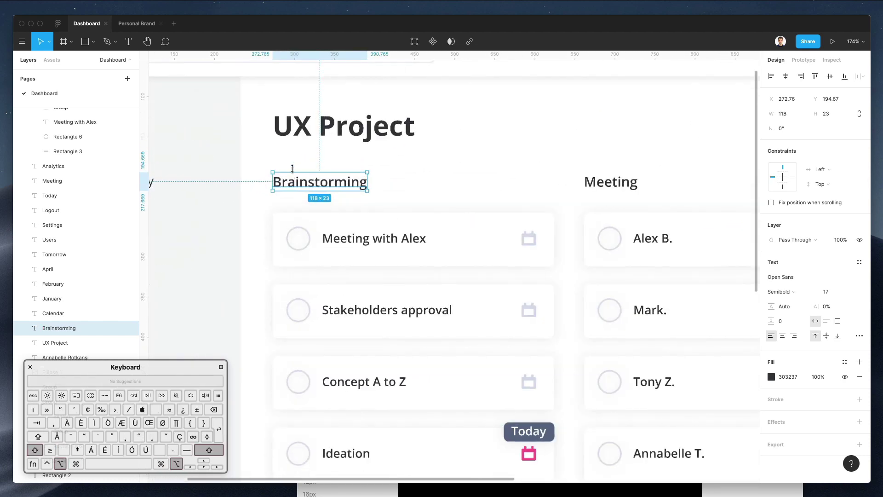
pyautogui.moveTo(292, 170)
pyautogui.mouseDown()
pyautogui.moveTo(292, 159)
pyautogui.moveTo(301, 161)
pyautogui.mouseUp()
pyautogui.press('super+z')
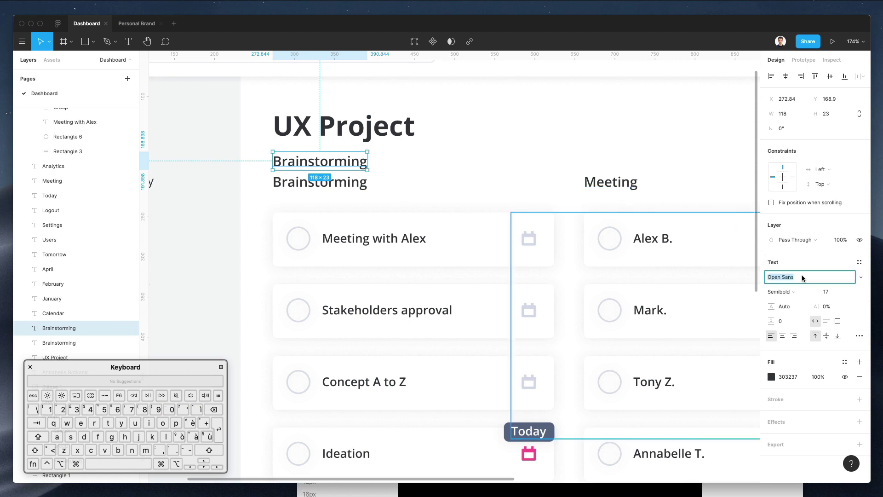
pyautogui.write('Lato')
pyautogui.press('Return')
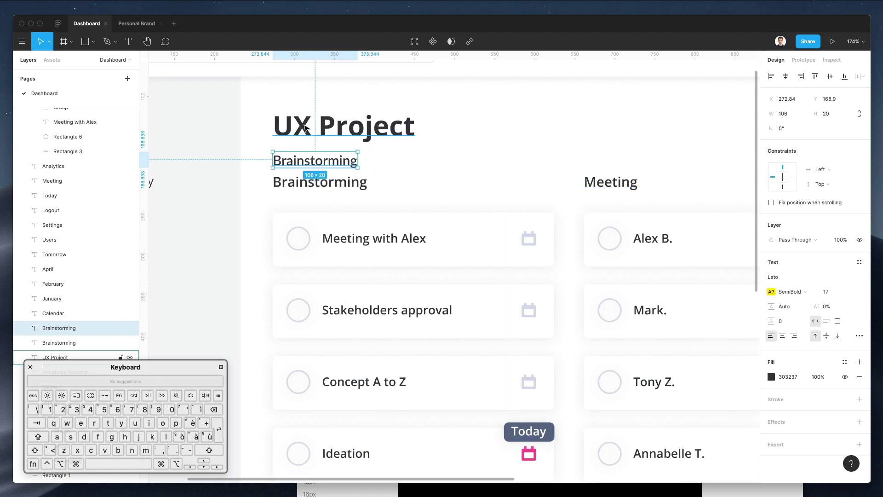
# Replace the text of the Lato heading copy with a brain emoji and delete the copy
pyautogui.doubleClick(317, 158)
pyautogui.press('ctrl+super+space')
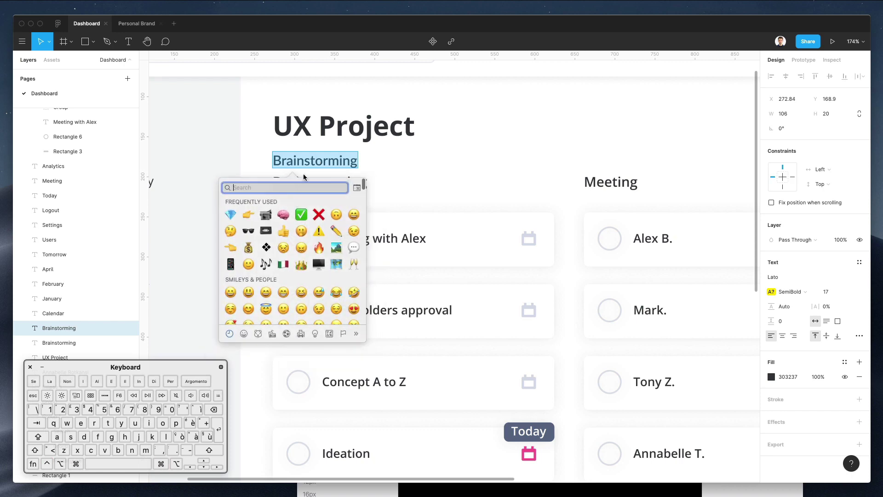
pyautogui.click(292, 211)
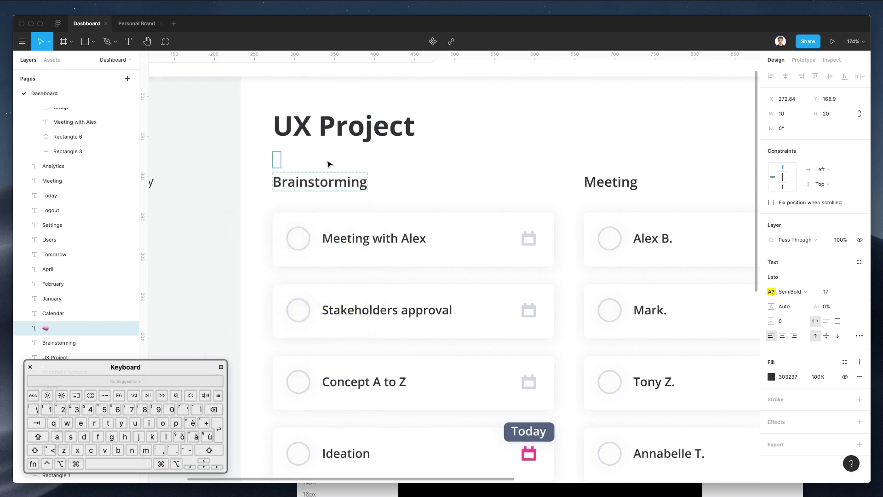
pyautogui.press('Escape')
pyautogui.moveTo(281, 171); pyautogui.dragTo(296, 176)
pyautogui.press('BackSpace')
# Set the opacity of the sidebar's background rectangle to 50%
pyautogui.scroll(3, 334, 142)
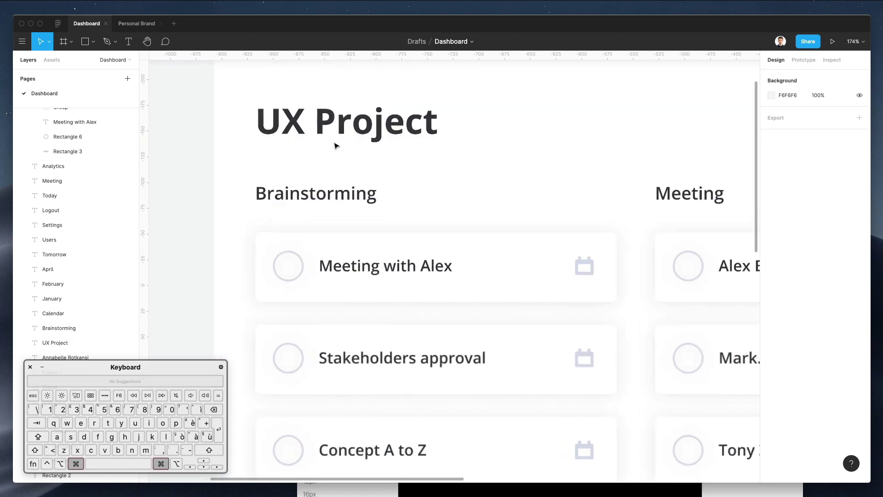
pyautogui.scroll(-6, 335, 142)
pyautogui.scroll(1, 334, 143)
pyautogui.scroll(-1, 334, 143)
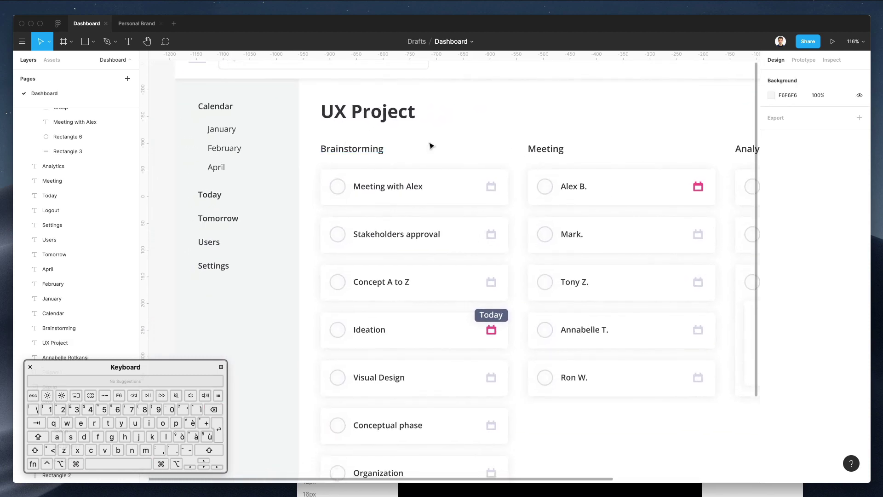
pyautogui.hscroll(-2, 426, 142)
pyautogui.scroll(3, 207, 129)
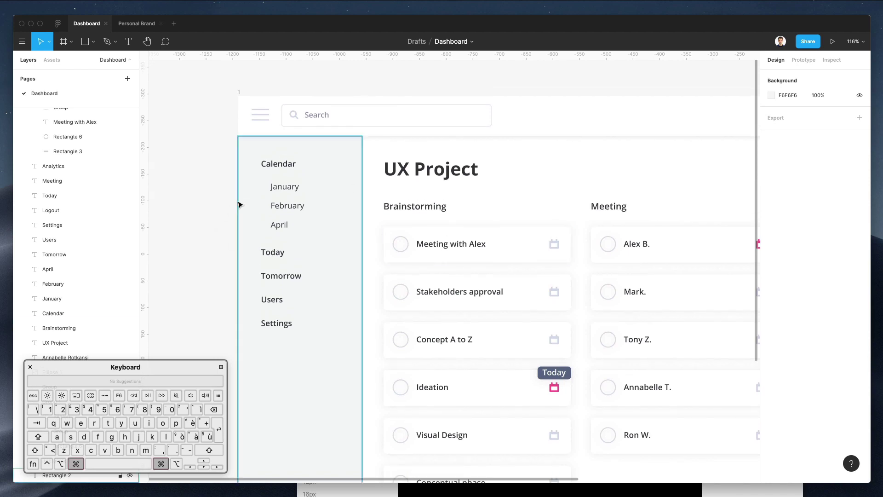
pyautogui.scroll(-2, 238, 203)
pyautogui.keyDown('super'); pyautogui.click(326, 200); pyautogui.keyUp('super')
pyautogui.hotkey('shift', '5')
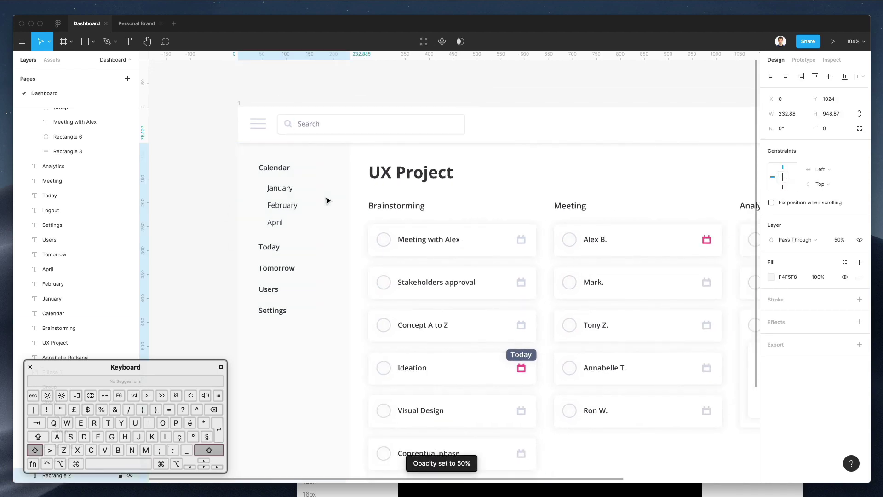
pyautogui.click(200, 210)
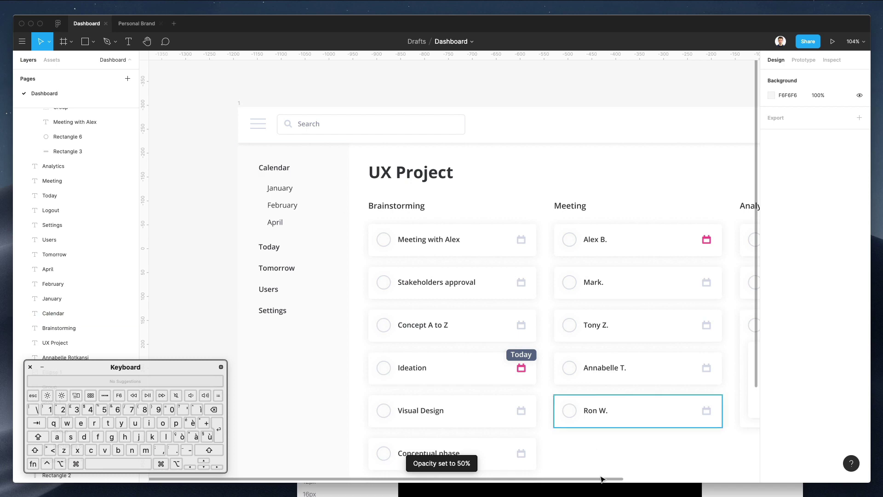
# Switch to Nucleo, search for "calendar", and place a 12 px calendar glyph beside the sidebar's Calendar entry at about X 15, Y 115
pyautogui.click(588, 490)
pyautogui.doubleClick(332, 245)
pyautogui.write('calendr')
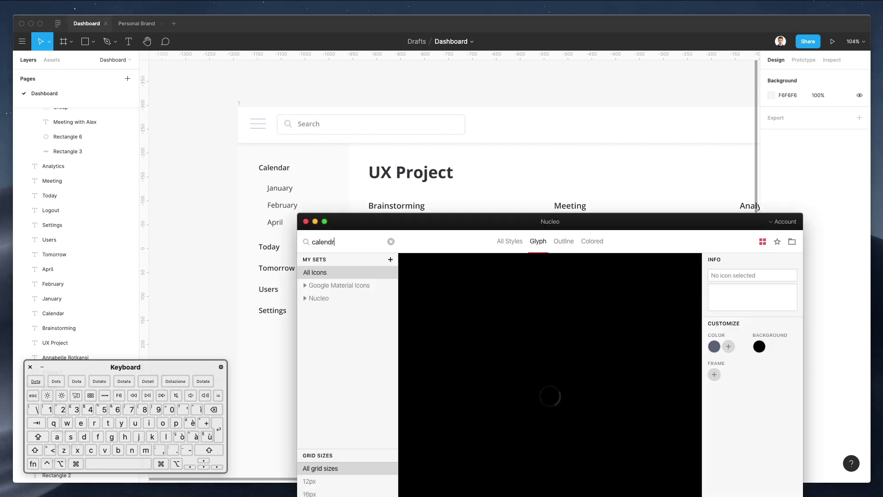
pyautogui.press('BackSpace')
pyautogui.write('ar')
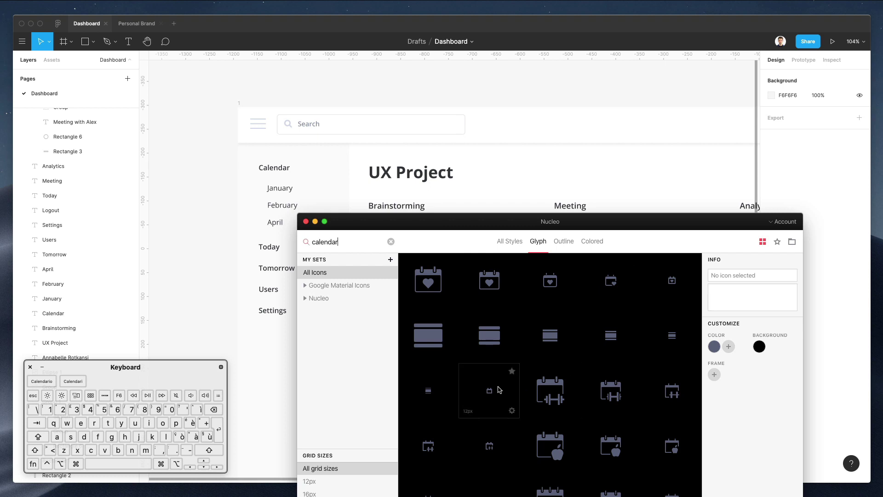
pyautogui.moveTo(488, 392); pyautogui.dragTo(249, 167)
# Search the icon library for "locatio" and place the 12 px pennant glyph beside the Today entry at about X 14, Y 283
pyautogui.click(344, 238)
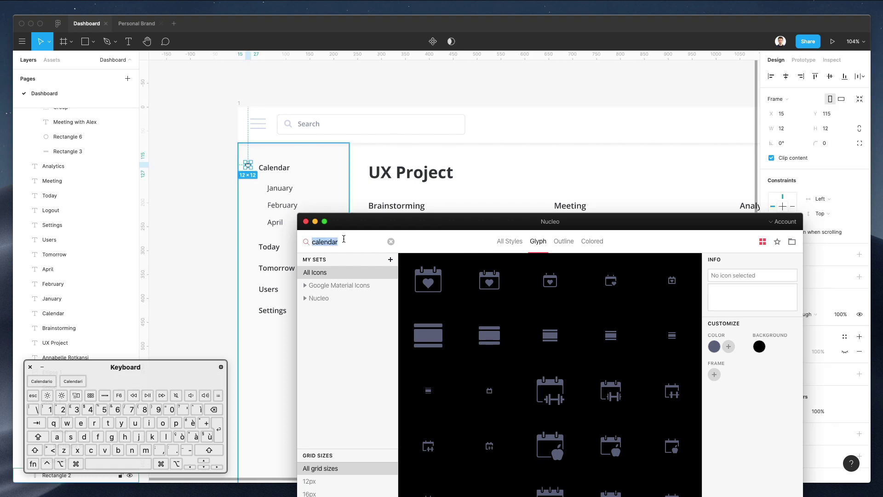
pyautogui.write('loc')
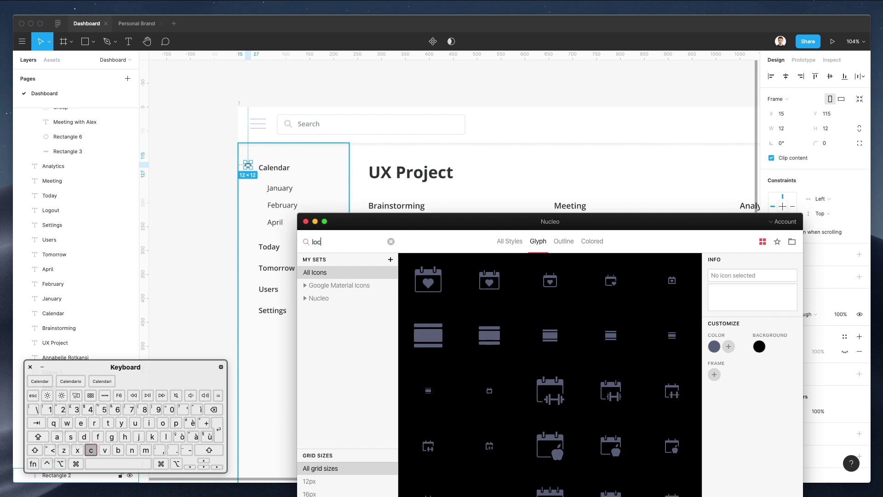
pyautogui.write('atio')
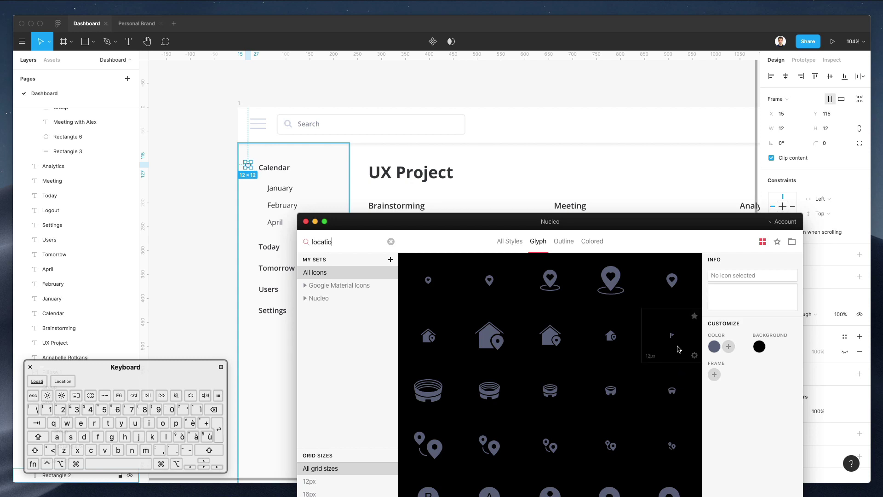
pyautogui.moveTo(673, 339); pyautogui.dragTo(247, 247)
# Search the icon library for "arrow" and place the 12 px downward chevron beside the Tomorrow entry at about X 13, Y 325
pyautogui.scroll(-3, 487, 329)
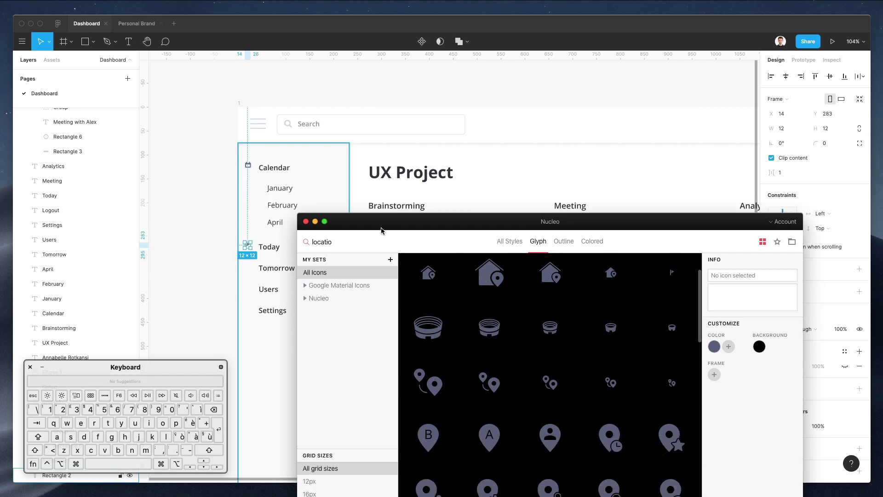
pyautogui.doubleClick(332, 244)
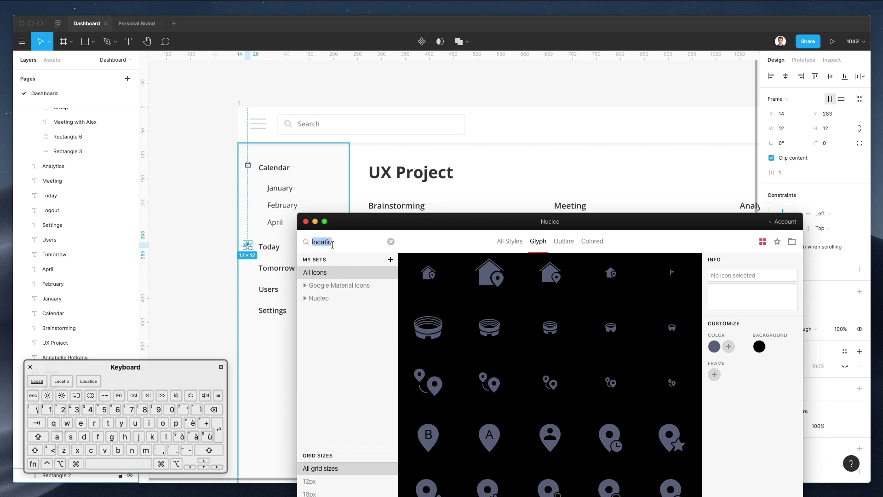
pyautogui.scroll(-5, 509, 313)
pyautogui.scroll(-3, 510, 315)
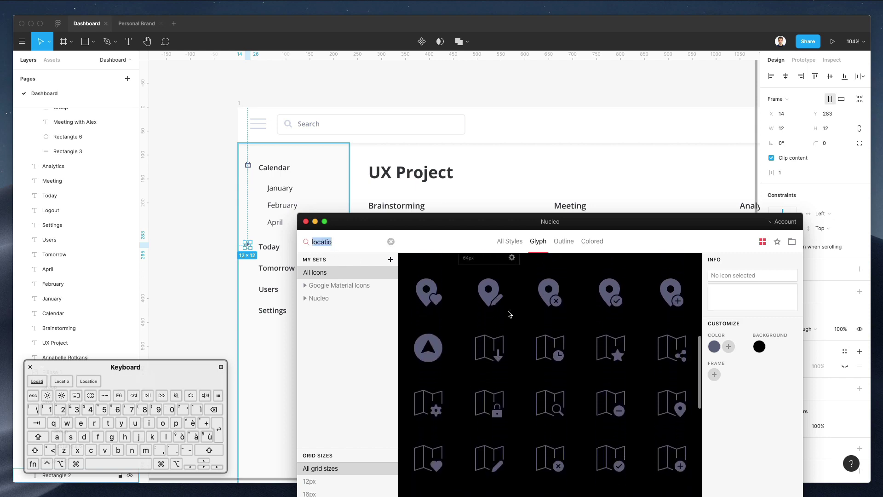
pyautogui.write('arrow')
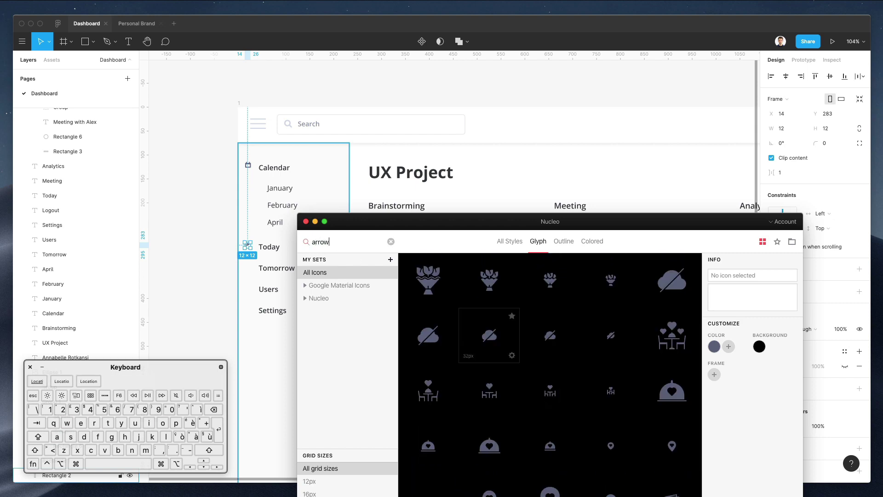
pyautogui.scroll(-6, 540, 294)
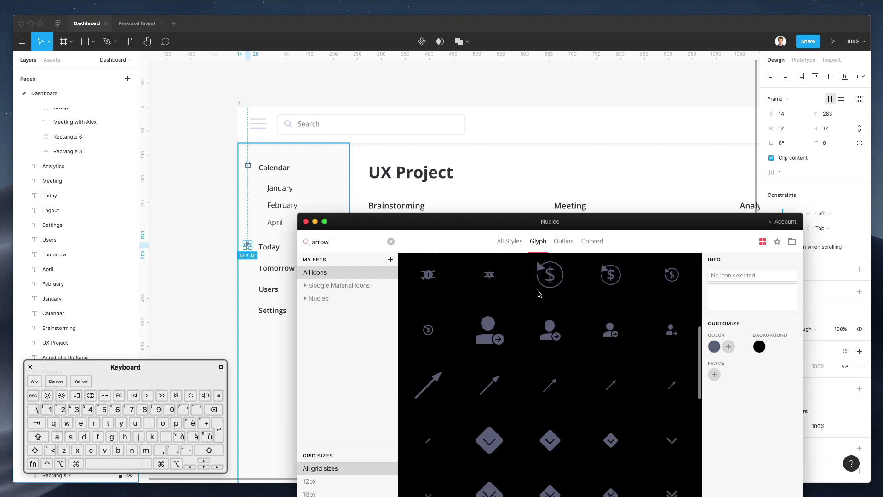
pyautogui.scroll(-4, 540, 295)
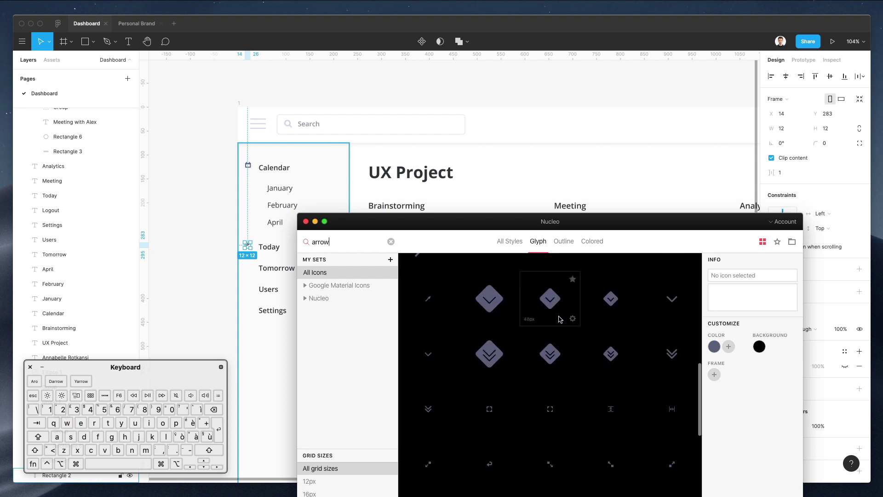
pyautogui.scroll(-2, 590, 349)
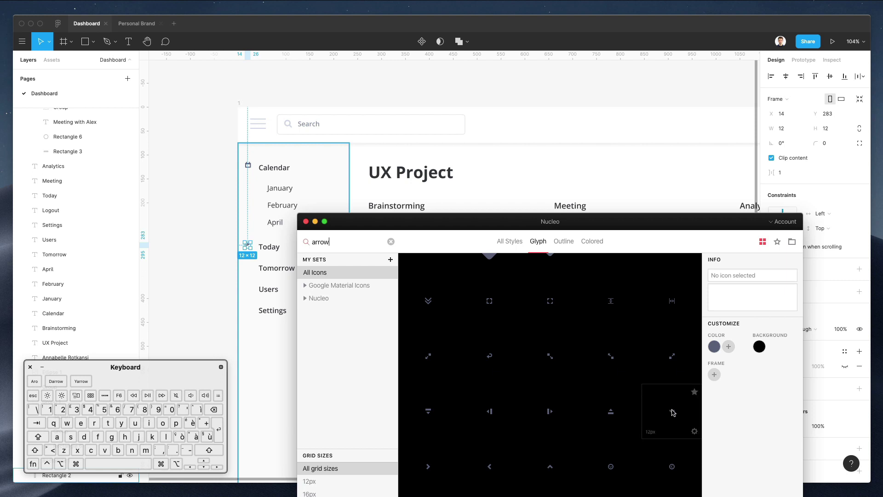
pyautogui.moveTo(670, 409); pyautogui.dragTo(493, 358)
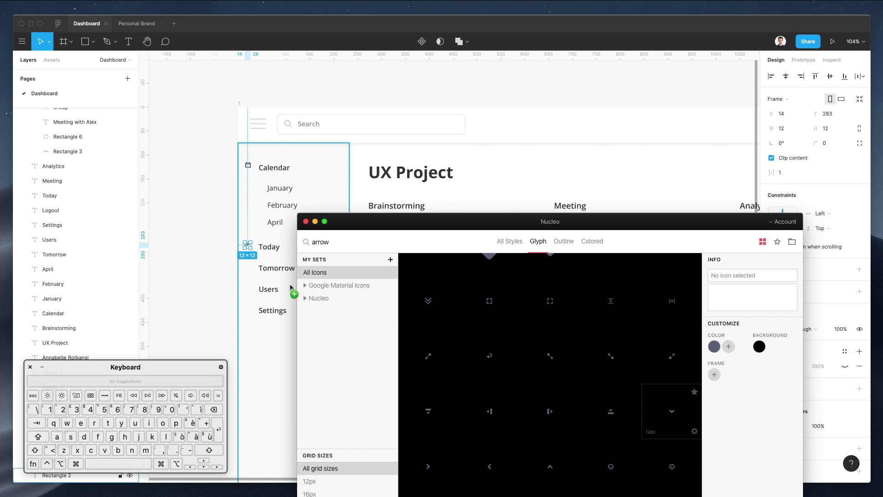
pyautogui.moveTo(246, 265); pyautogui.dragTo(247, 266)
# Search for "users" and "cog", placing a 12 px user glyph beside Users and a 48 px gear glyph beside Settings
pyautogui.doubleClick(335, 244)
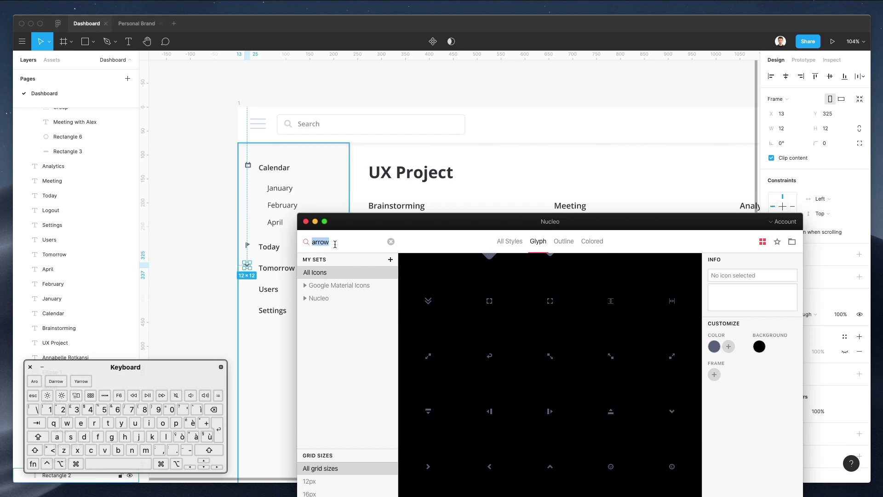
pyautogui.write('users')
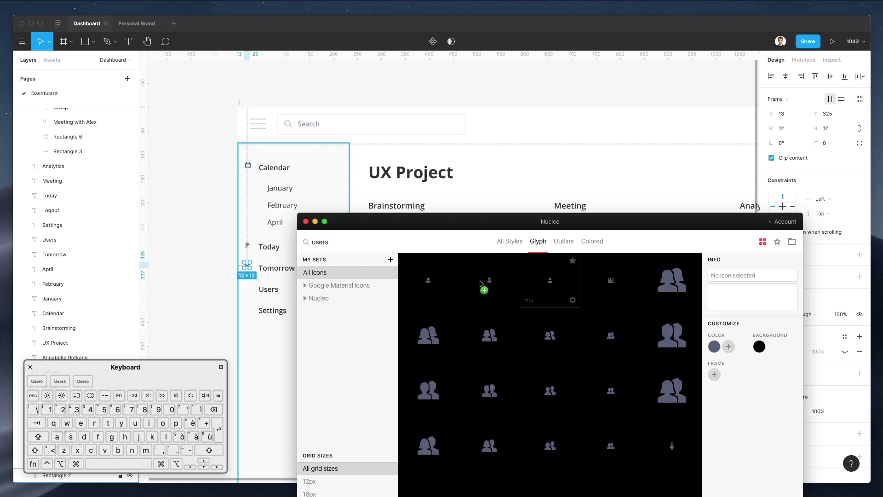
pyautogui.moveTo(480, 283); pyautogui.dragTo(428, 284)
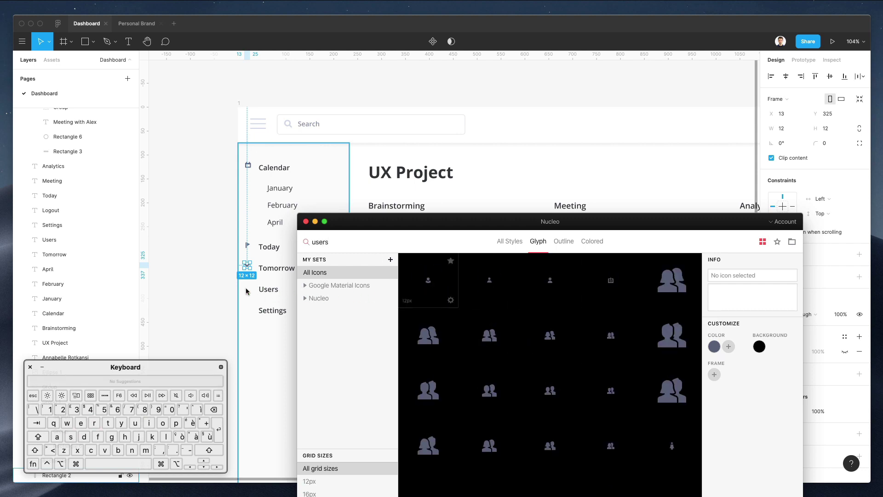
pyautogui.doubleClick(321, 244)
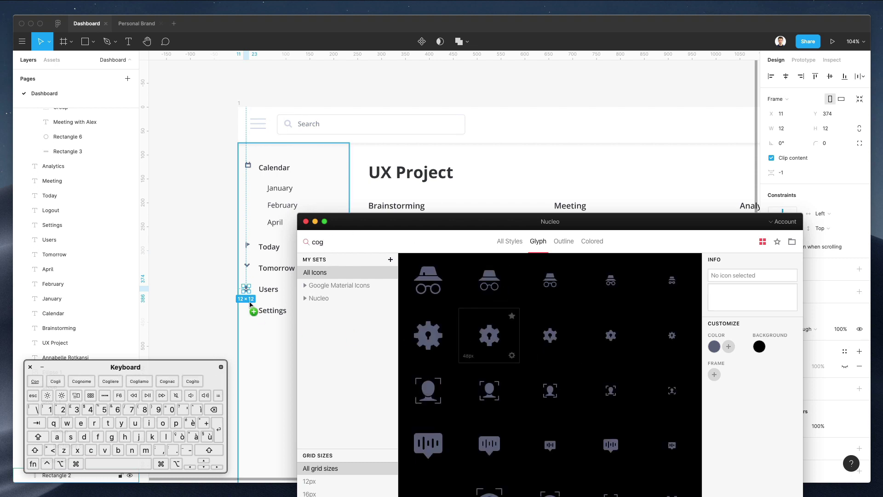
pyautogui.moveTo(250, 303); pyautogui.dragTo(248, 310)
# Search the icon library for "logout" and place the 12 px logout glyph beside the sidebar's Logout entry at about X 20, Y 953
pyautogui.scroll(-6, 280, 321)
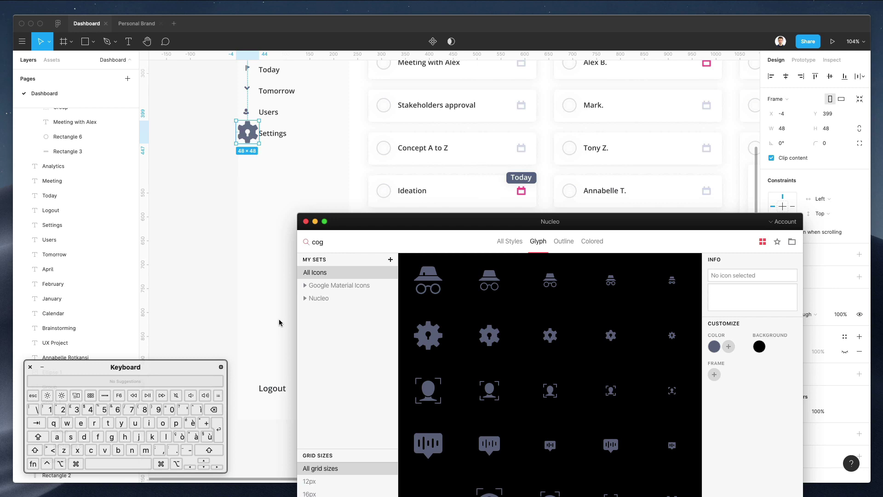
pyautogui.doubleClick(339, 241)
pyautogui.write('logout')
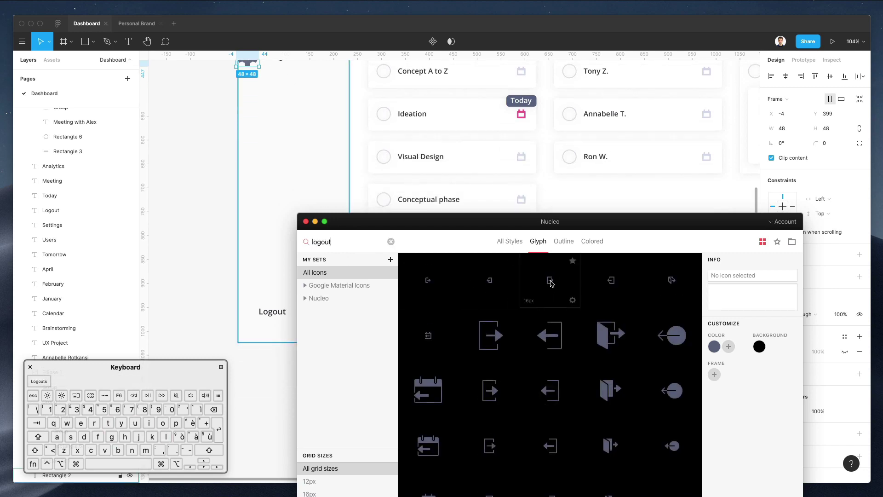
pyautogui.click(551, 283)
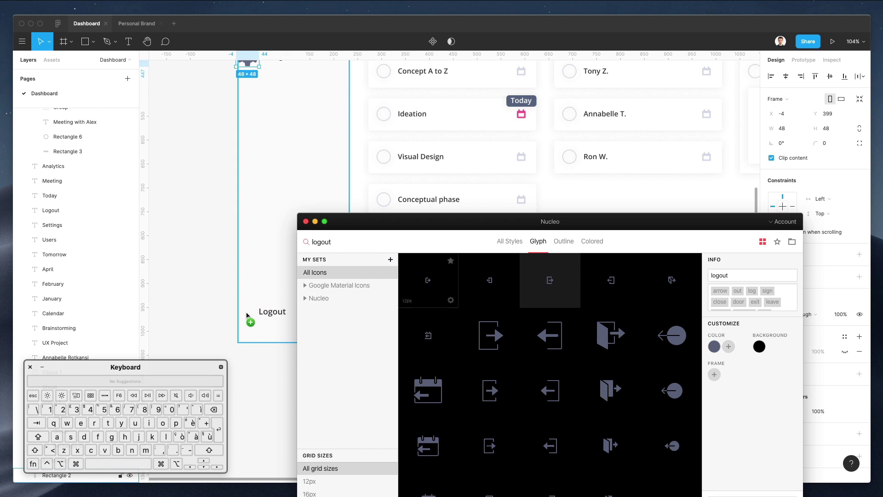
pyautogui.moveTo(247, 316); pyautogui.dragTo(248, 314)
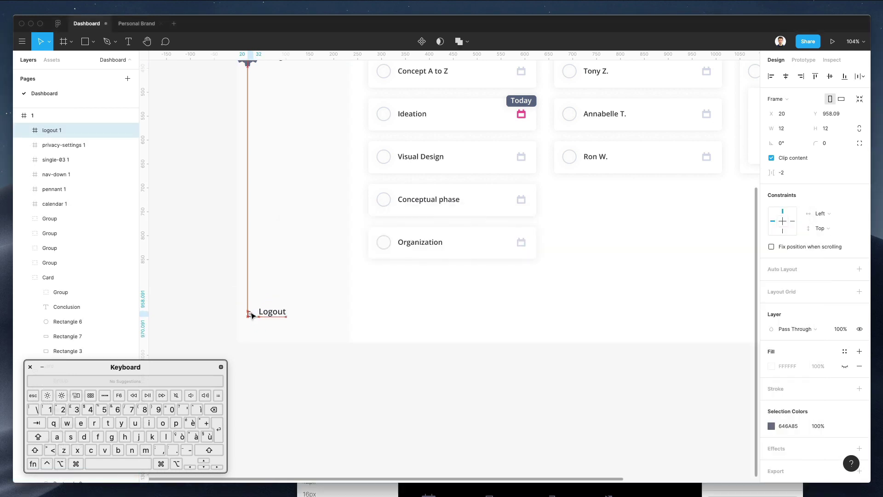
# Lock the sidebar's background rectangle
pyautogui.scroll(6, 249, 308)
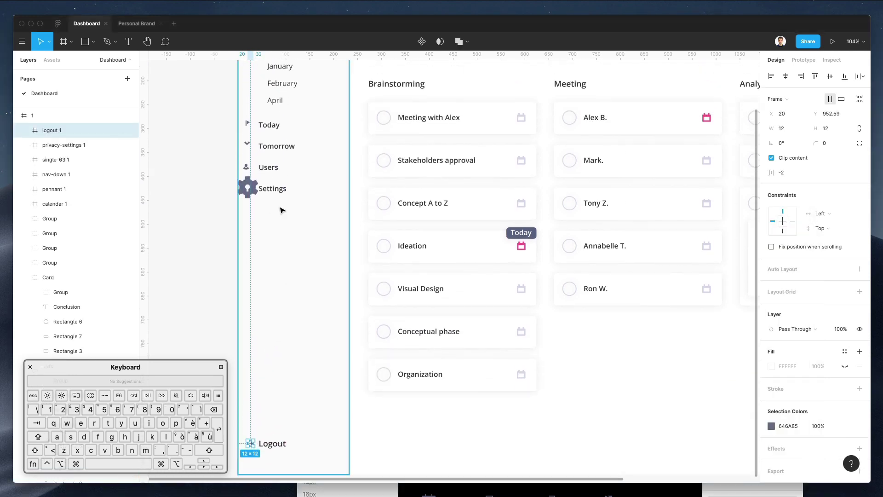
pyautogui.click(298, 239)
pyautogui.rightClick(298, 238)
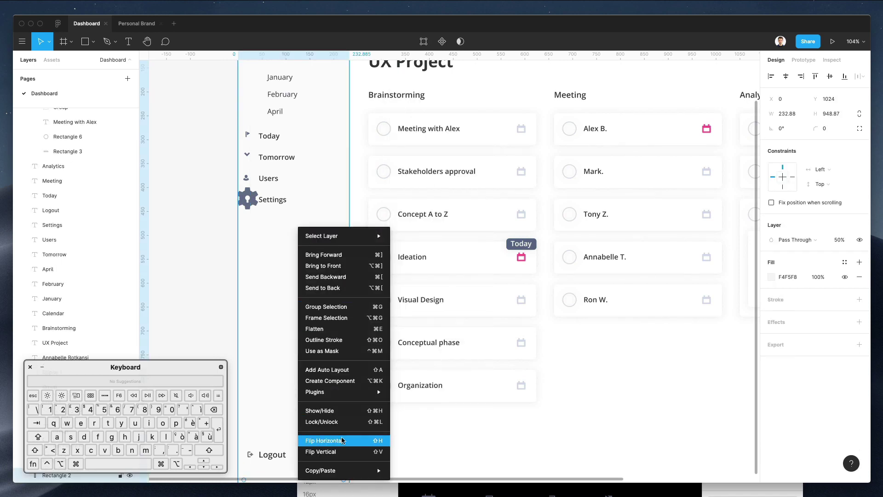
pyautogui.click(341, 424)
pyautogui.click(213, 226)
# Move the logout icon straight up to just below the Settings gear, at about Y 461
pyautogui.scroll(-1, 213, 226)
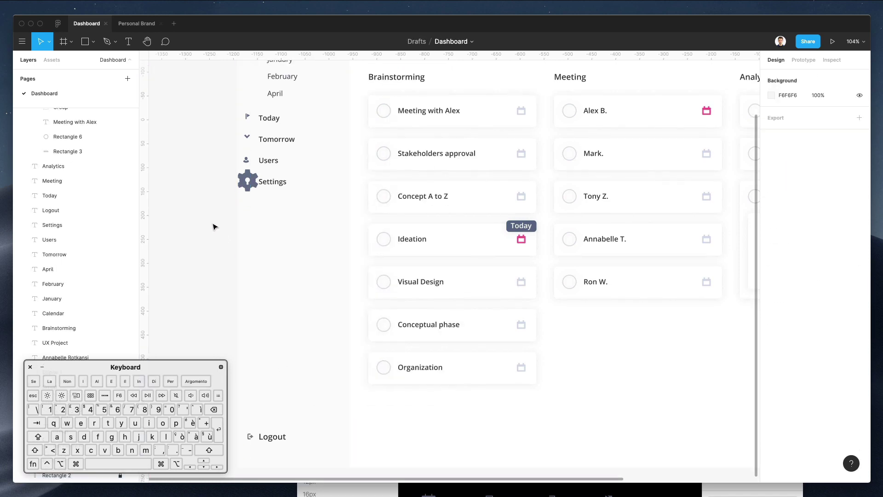
pyautogui.moveTo(250, 437); pyautogui.dragTo(249, 202)
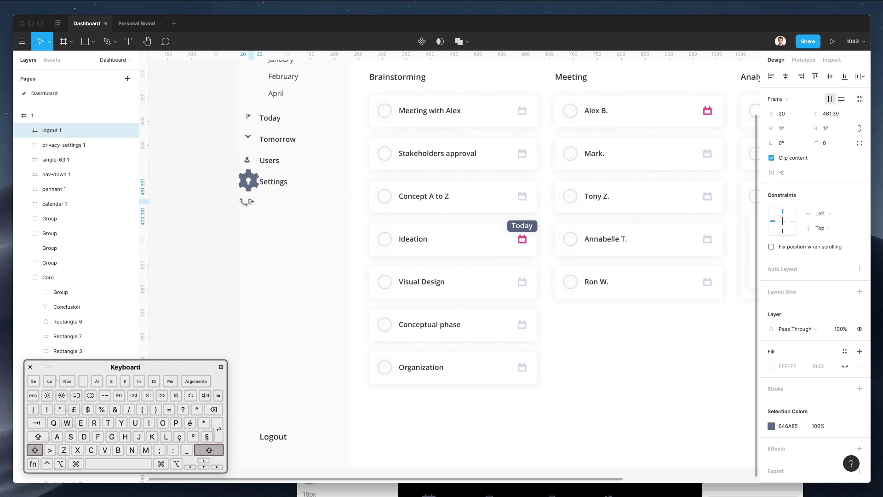
# Resize all six sidebar icons to 20 × 20 with constrained proportions and align them on their horizontal centers
pyautogui.scroll(3, 246, 204)
pyautogui.scroll(3, 246, 204)
pyautogui.moveTo(232, 158); pyautogui.dragTo(256, 361)
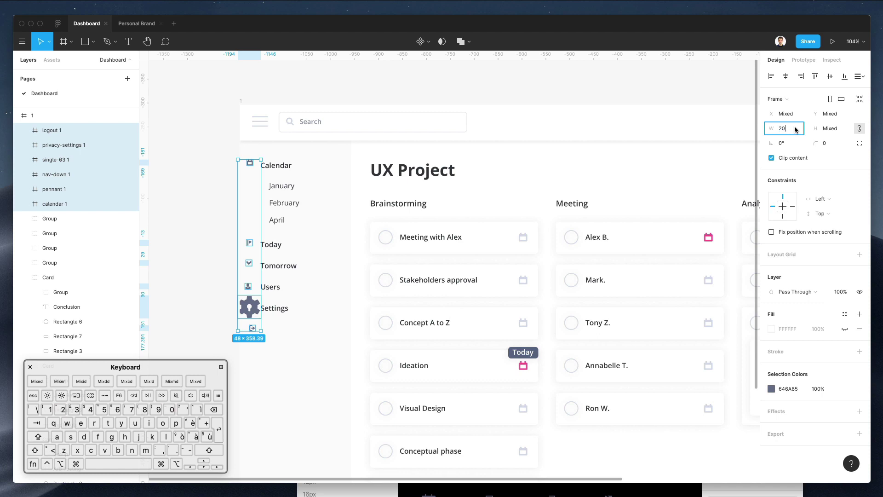
pyautogui.press('Return')
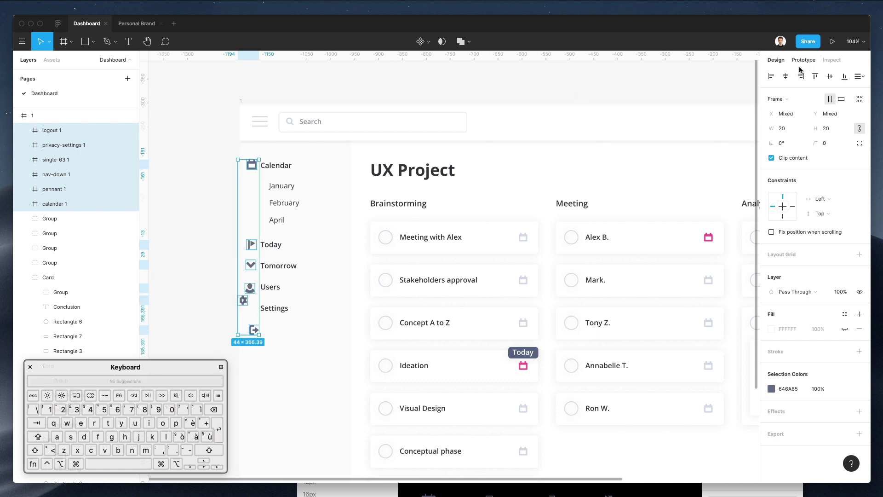
pyautogui.click(290, 349)
# Resize all six sidebar icons to 18 × 18
pyautogui.scroll(-3, 248, 283)
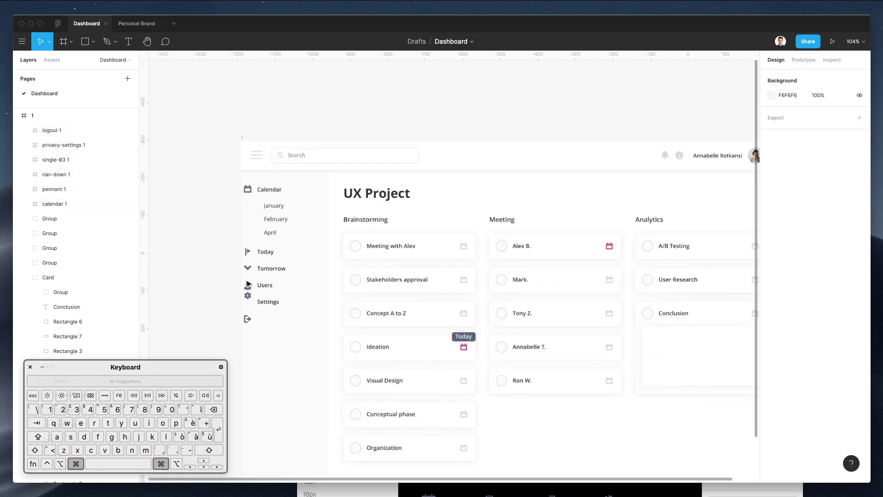
pyautogui.scroll(6, 248, 283)
pyautogui.scroll(2, 234, 126)
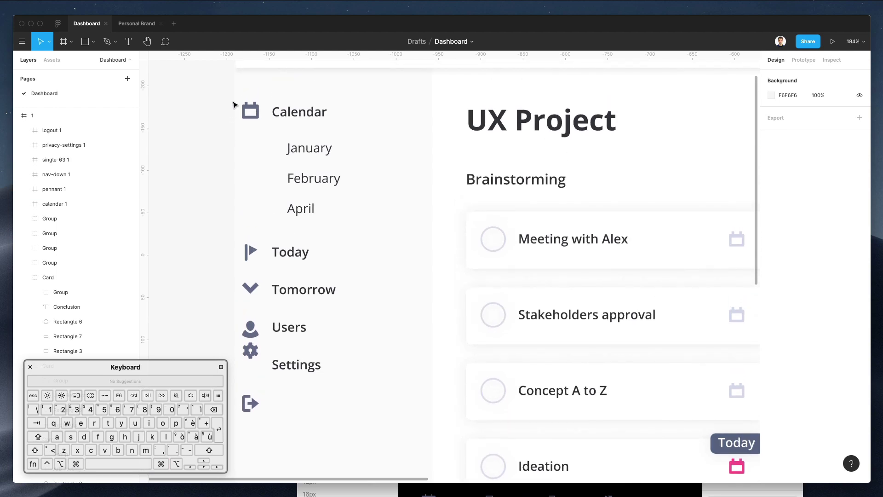
pyautogui.moveTo(234, 105); pyautogui.dragTo(266, 419)
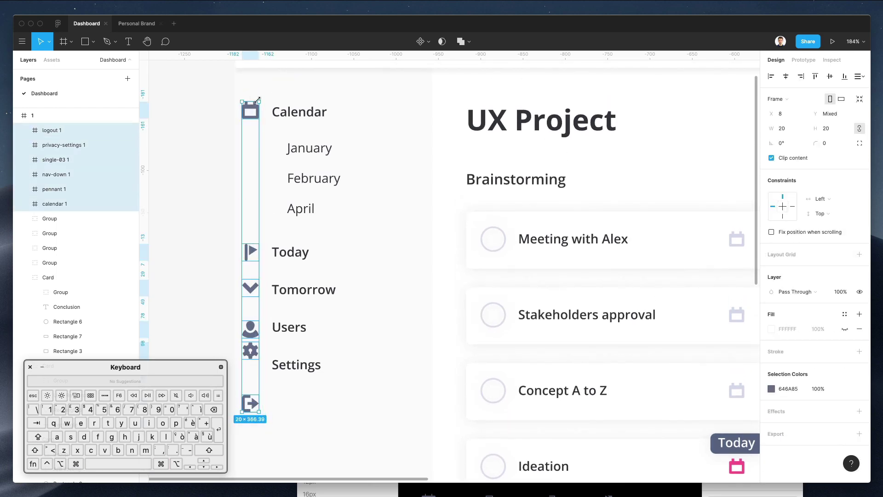
pyautogui.write('18')
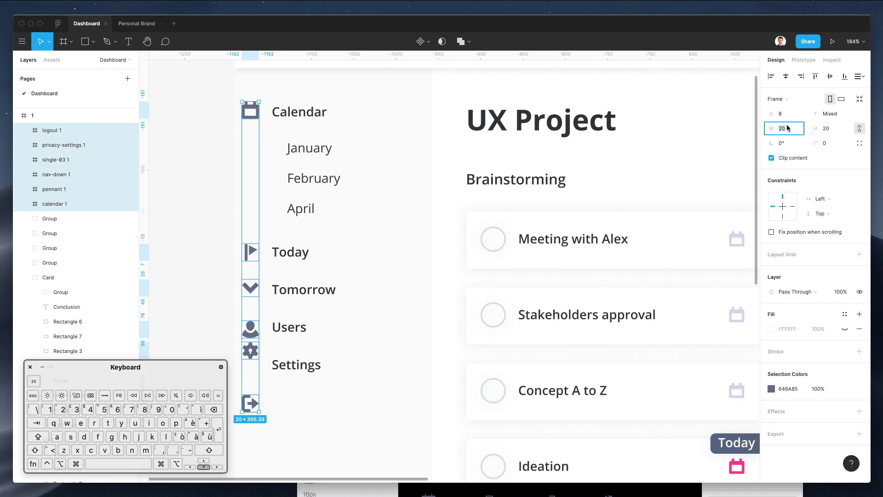
pyautogui.press('Return')
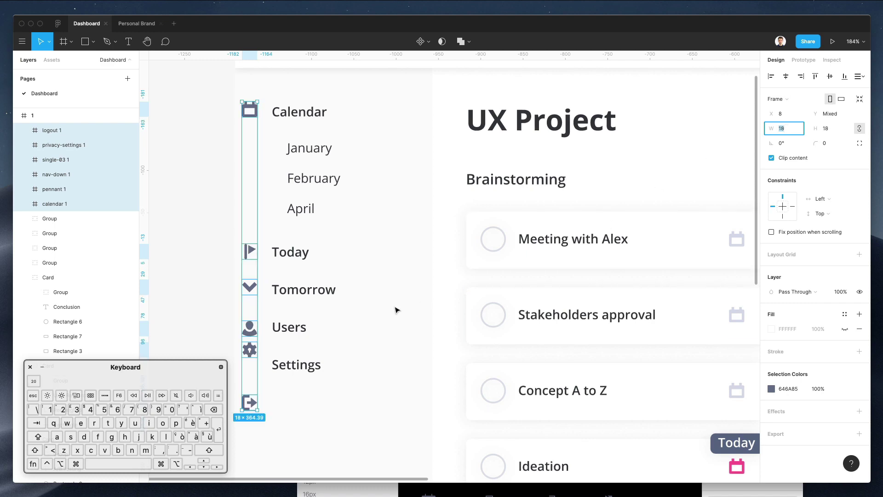
pyautogui.click(397, 310)
# Recolor the sidebar's Calendar icon to the bright green 00CE6B
pyautogui.click(251, 117)
pyautogui.scroll(2, 251, 117)
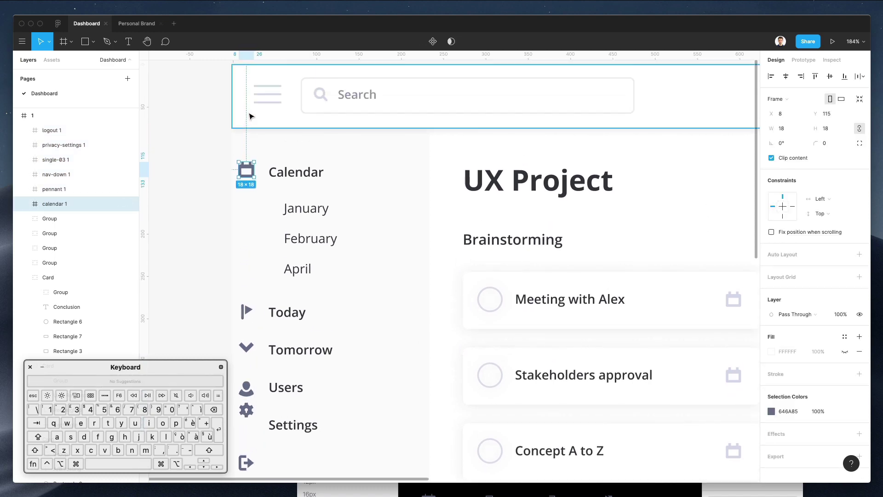
pyautogui.scroll(-5, 409, 148)
pyautogui.hscroll(1, 468, 164)
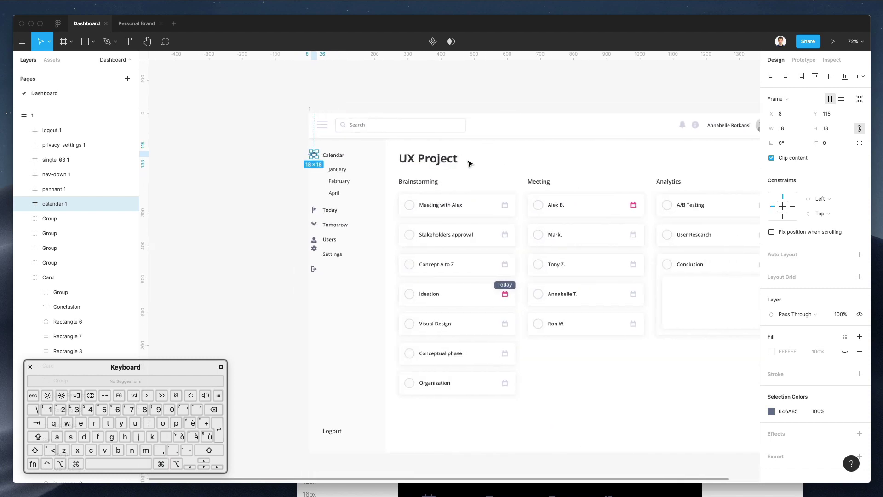
pyautogui.hscroll(1, 469, 163)
pyautogui.click(771, 413)
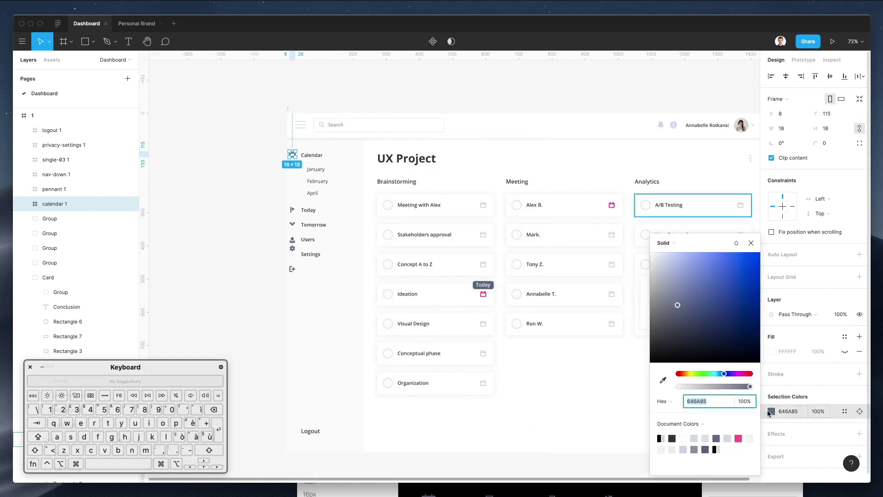
pyautogui.moveTo(699, 374)
pyautogui.mouseDown()
pyautogui.moveTo(710, 374)
pyautogui.moveTo(753, 224)
pyautogui.moveTo(789, 279)
pyautogui.mouseUp()
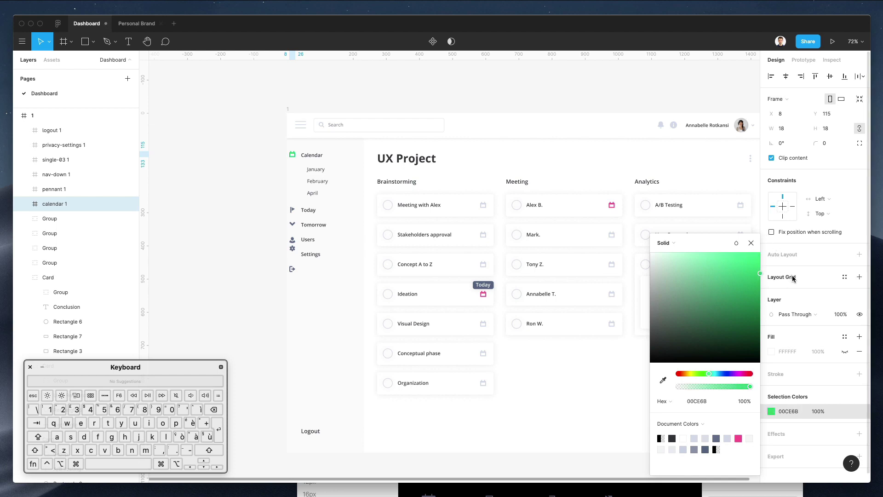
pyautogui.click(259, 185)
# Recolor the sidebar's Today flag icon with the pink sampled from the Alex B. card's calendar icon
pyautogui.click(293, 209)
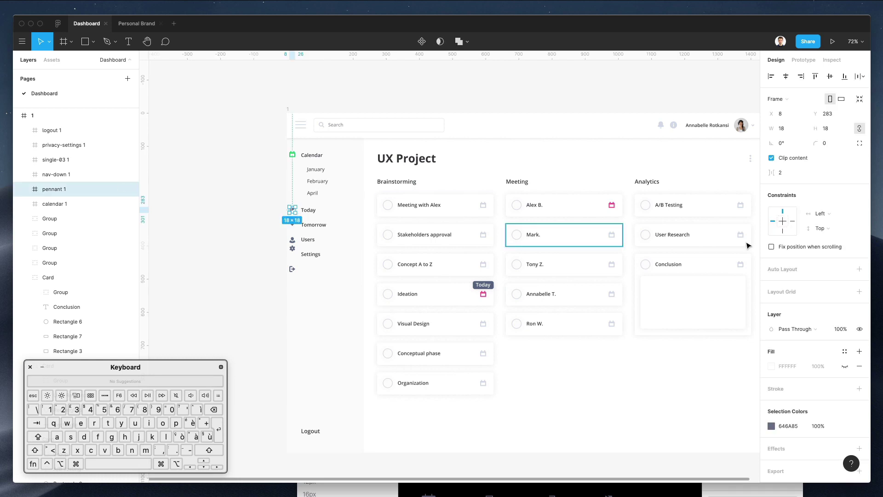
pyautogui.click(771, 427)
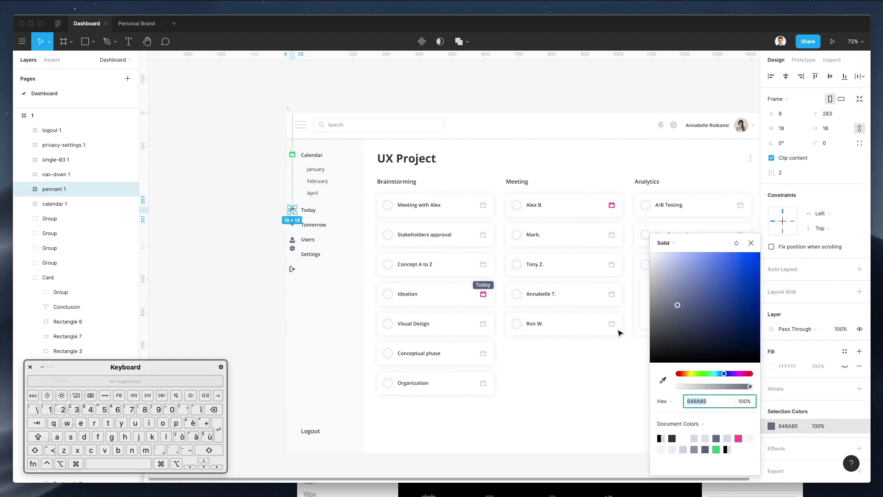
pyautogui.hotkey('ctrl', 'c')
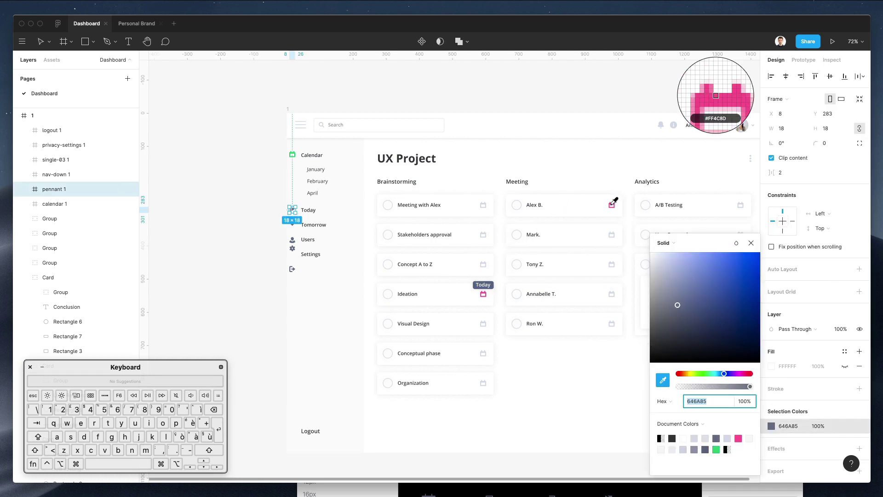
pyautogui.click(610, 204)
pyautogui.click(282, 240)
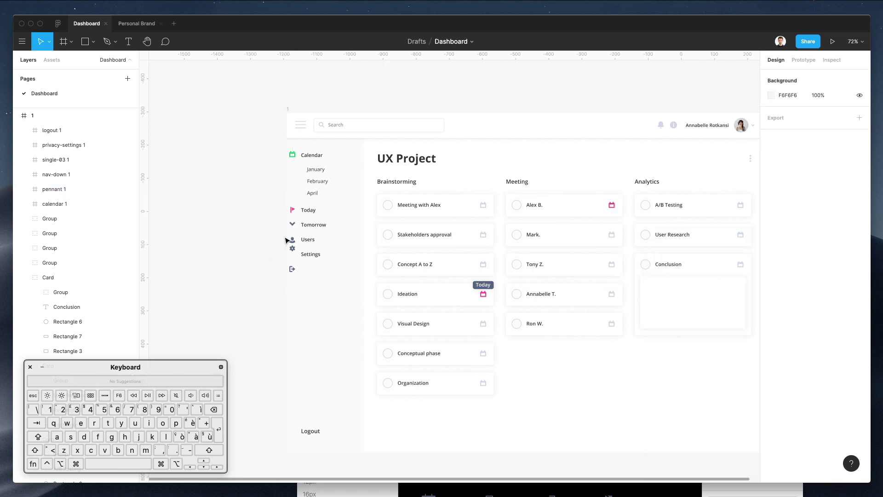
# Sample the Calendar icon's green for the Today flag icon and shift it to the bright blue 00A3FF
pyautogui.click(292, 214)
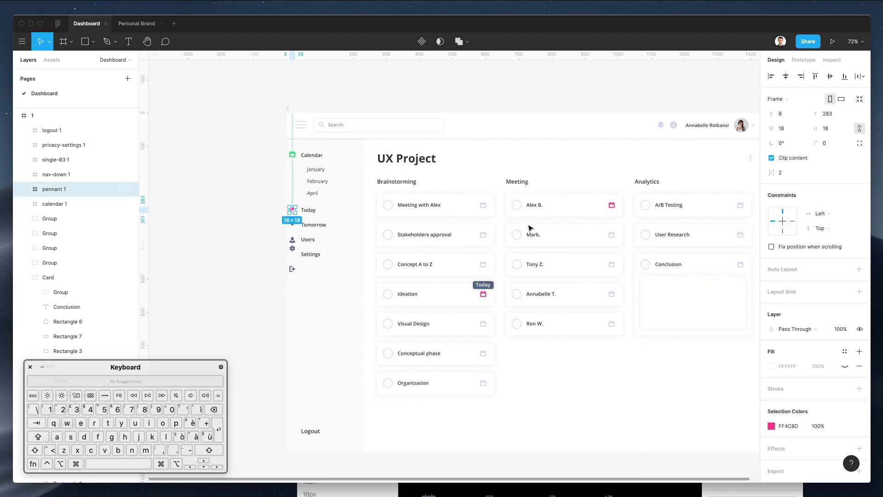
pyautogui.click(772, 426)
pyautogui.hotkey('ctrl', 'c')
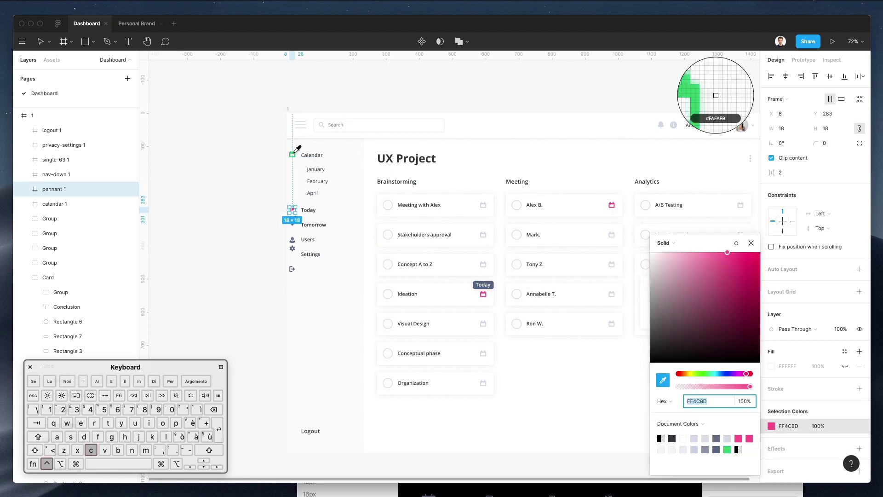
pyautogui.click(294, 152)
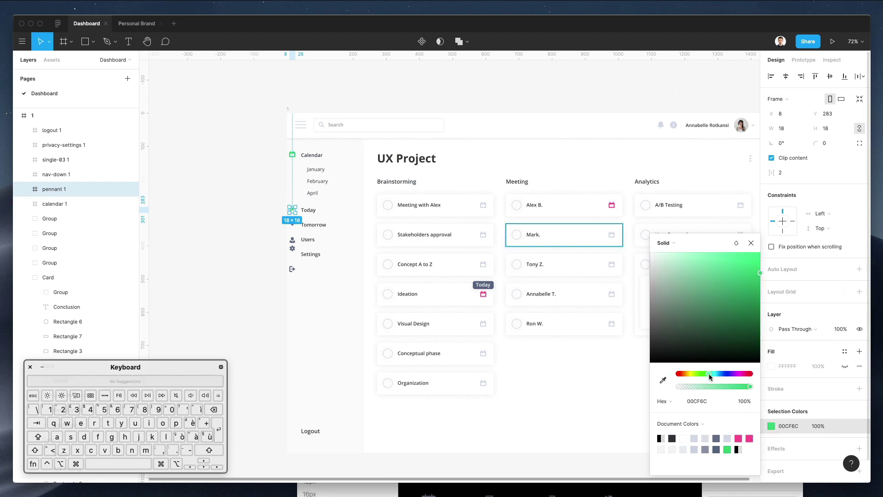
pyautogui.moveTo(711, 373); pyautogui.dragTo(719, 374)
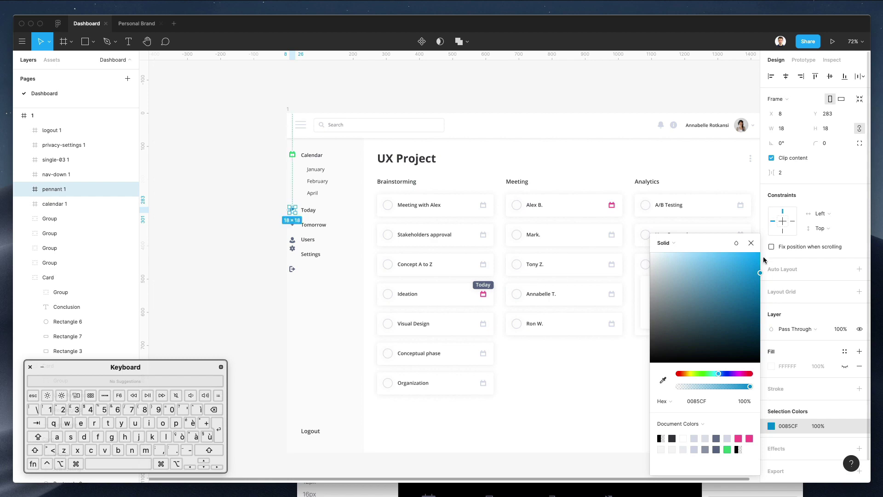
pyautogui.moveTo(760, 271); pyautogui.dragTo(774, 223)
# Try to recolor the Tomorrow chevron with the pink sampled from the Alex B. card's calendar icon
pyautogui.click(288, 225)
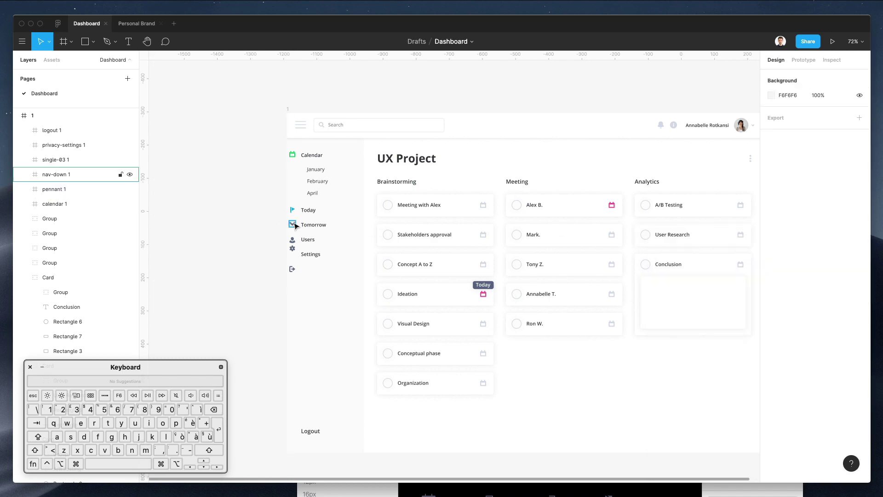
pyautogui.click(612, 204)
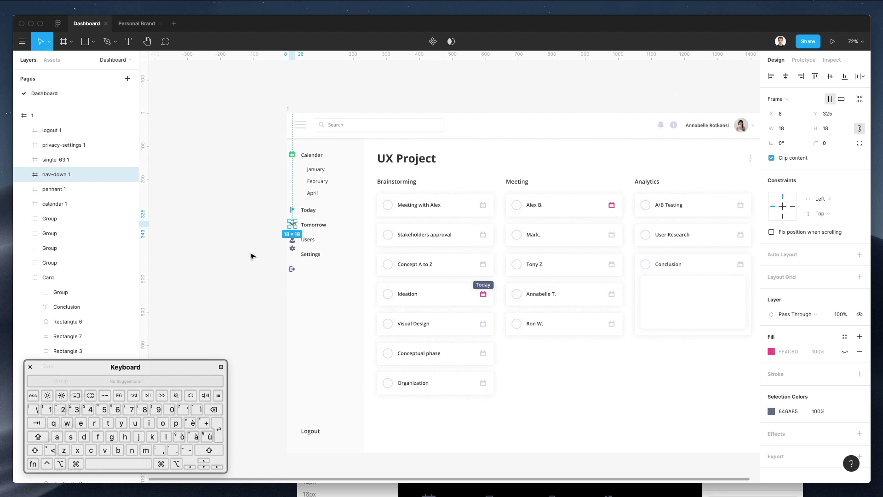
pyautogui.click(251, 255)
# Recolor the sidebar's Users icon to a saturated orange
pyautogui.click(292, 239)
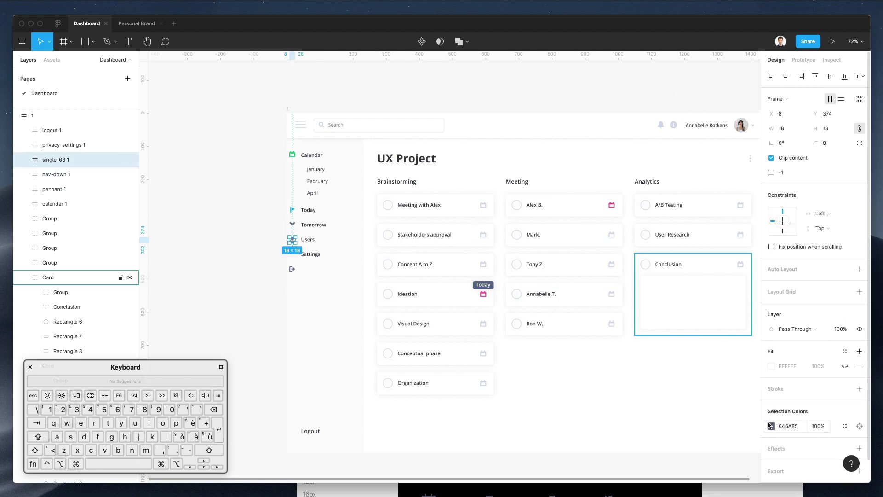
pyautogui.click(772, 426)
pyautogui.moveTo(696, 374); pyautogui.dragTo(686, 376)
pyautogui.click(280, 254)
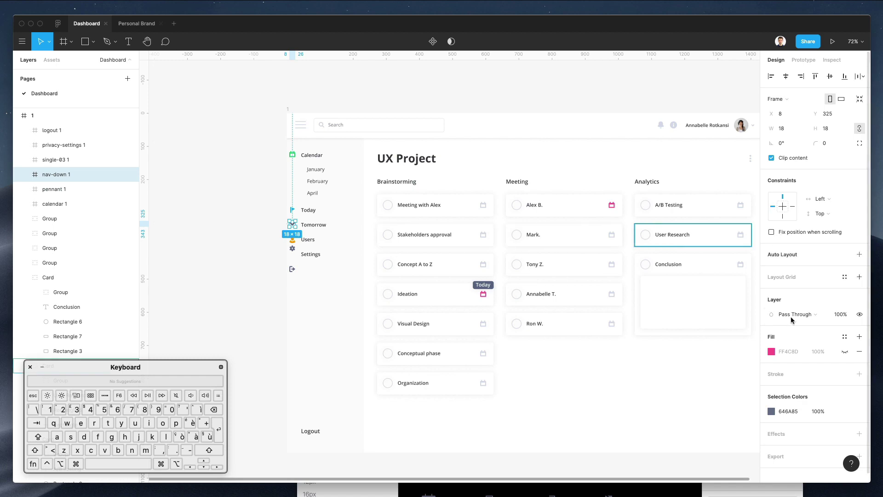
# Ungroup the Tomorrow chevron's frame and recolor the chevron with the pink FF4C8D sampled from the Ideation card's calendar icon
pyautogui.click(846, 352)
pyautogui.press('super+z')
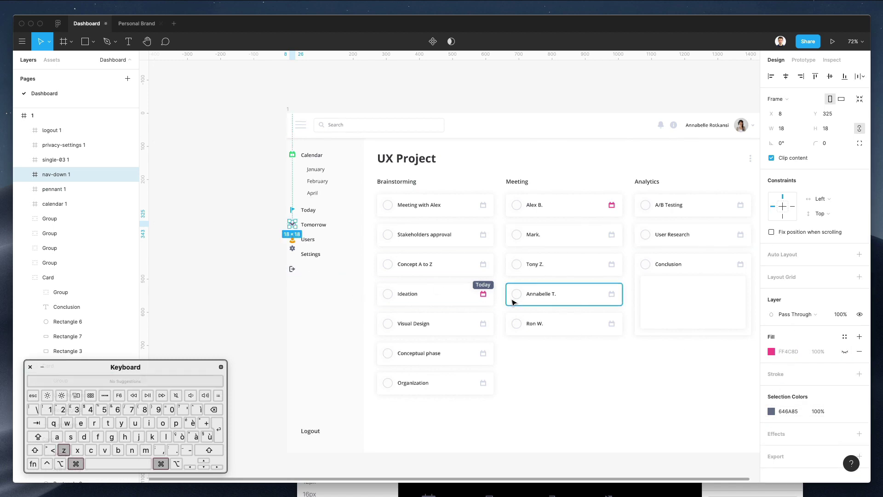
pyautogui.press('shift+super+g')
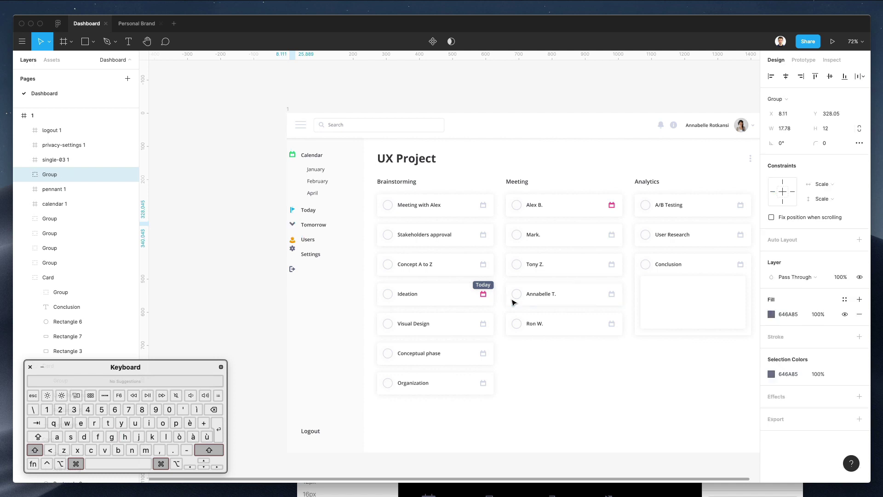
pyautogui.hotkey('ctrl', 'c')
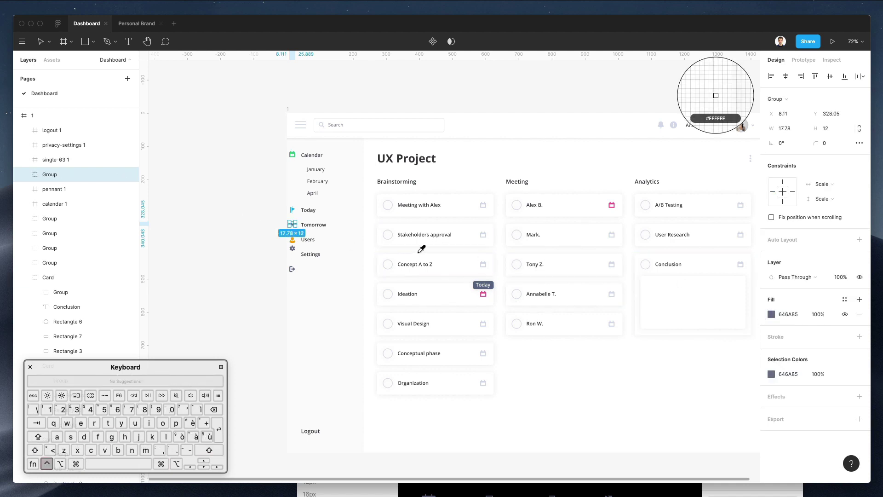
pyautogui.click(483, 294)
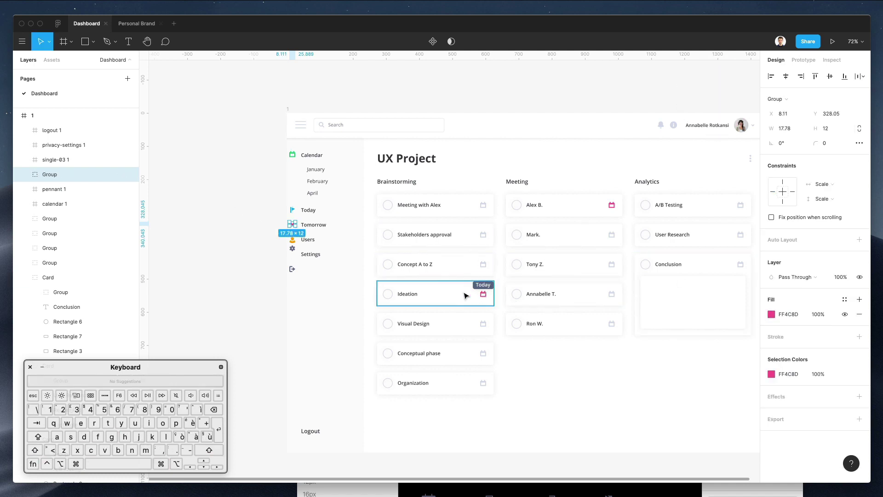
pyautogui.click(276, 280)
# Move the gear icon straight down beside the Settings label, at about Y 416
pyautogui.scroll(-3, 292, 251)
pyautogui.scroll(8, 292, 249)
pyautogui.click(292, 251)
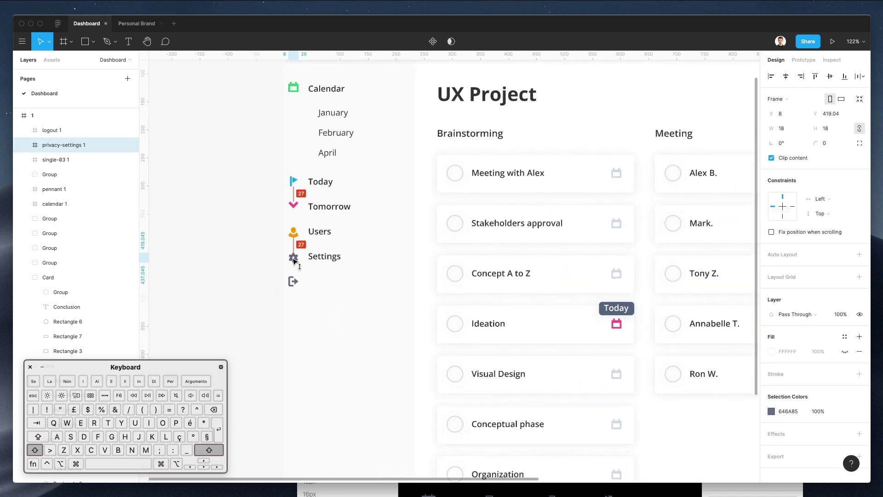
pyautogui.scroll(5, 393, 203)
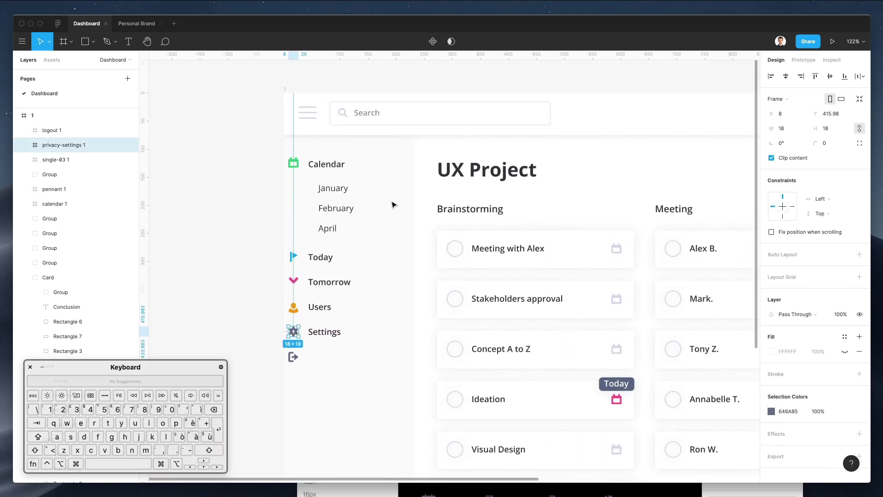
# Ungroup the Settings gear's frame, sample the search icon's color for it and darken the fill to 7B88B2
pyautogui.press('super+shift+g')
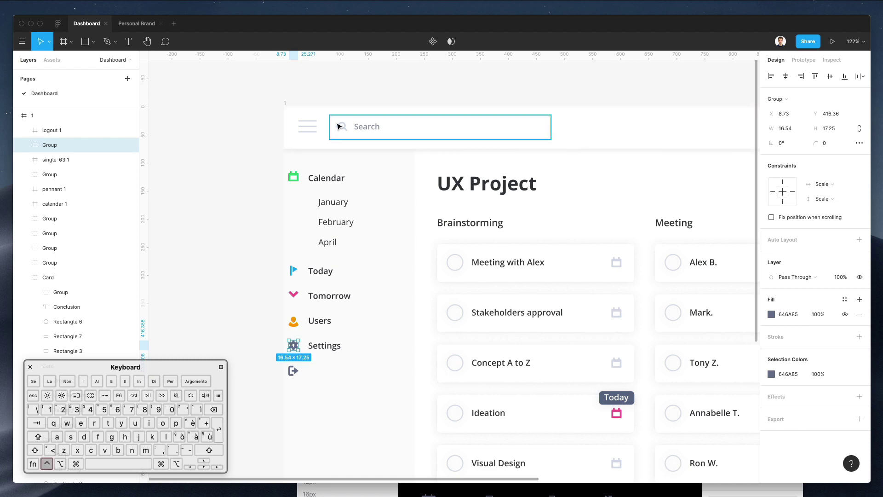
pyautogui.hotkey('ctrl', 'c')
pyautogui.click(346, 126)
pyautogui.scroll(-4, 371, 227)
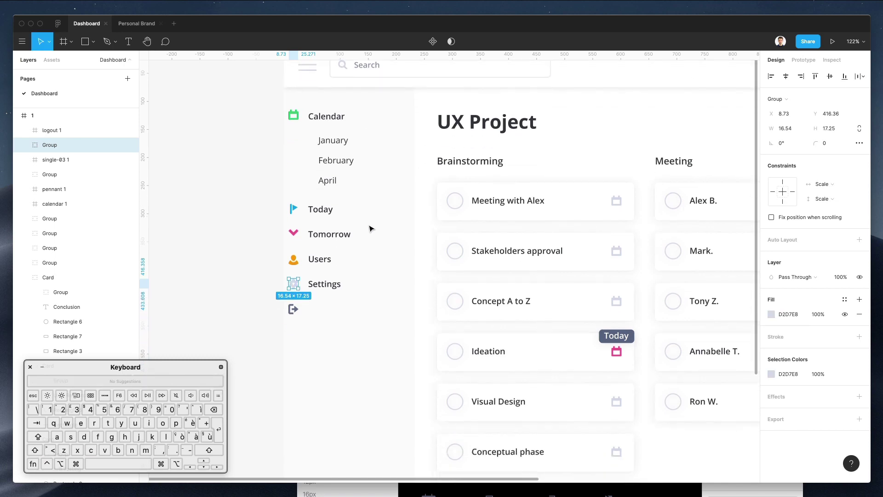
pyautogui.click(772, 315)
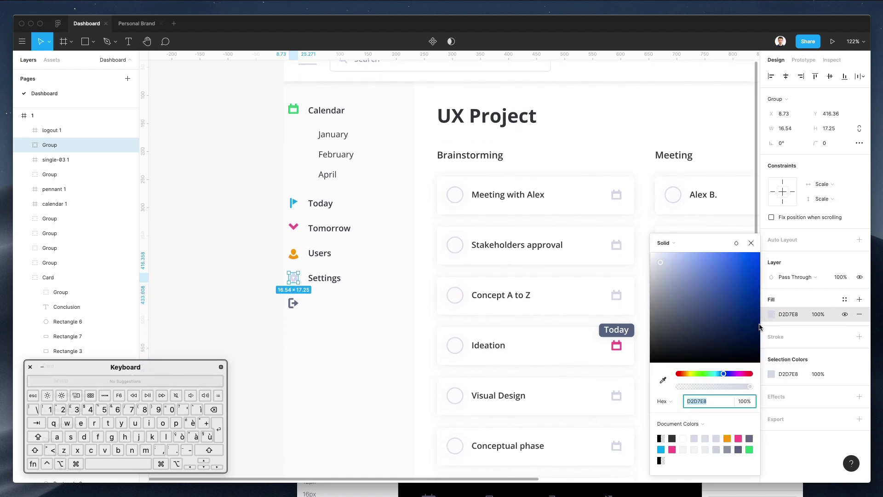
pyautogui.click(671, 266)
pyautogui.moveTo(672, 269); pyautogui.dragTo(685, 288)
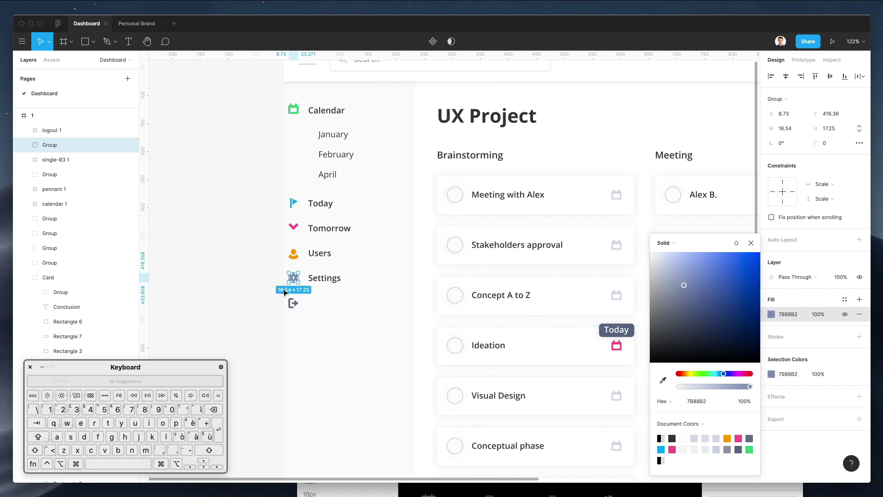
# Ungroup the logout icon's frame and recolor the icon with the blue-gray 7B88B2 sampled from the Settings gear
pyautogui.click(294, 304)
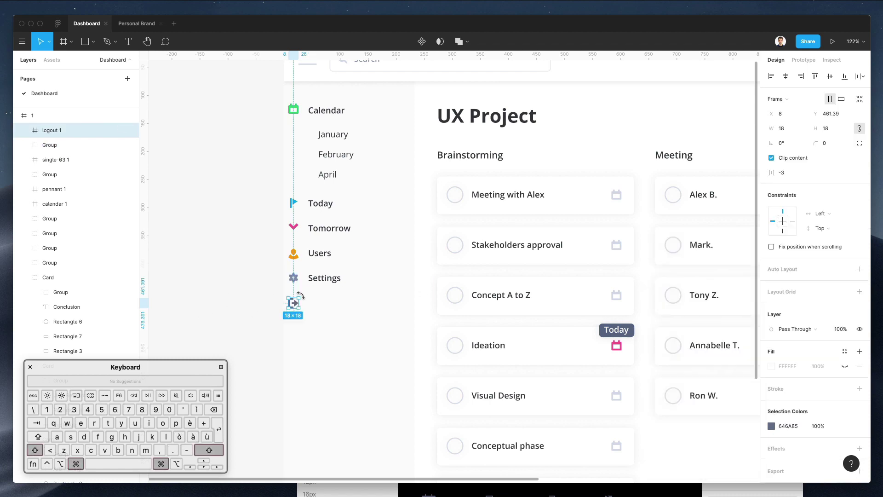
pyautogui.press('super+shift+g')
pyautogui.hotkey('ctrl', 'c')
pyautogui.click(294, 277)
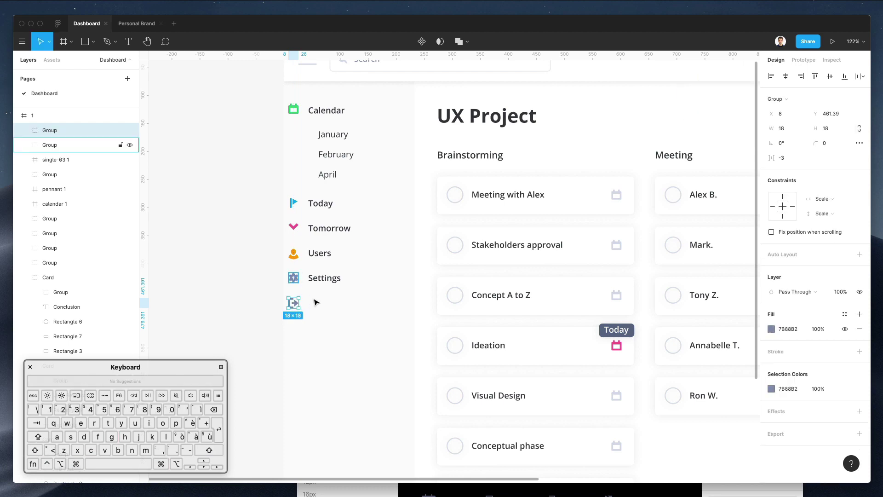
pyautogui.scroll(-5, 323, 314)
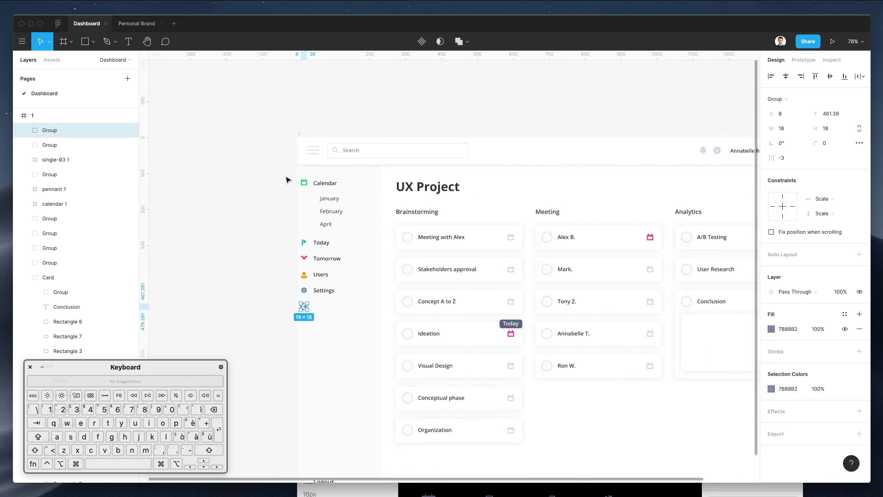
pyautogui.click(369, 221)
# Move the logout icon straight down beside the Logout label and align that label with the Settings label at X 43.35
pyautogui.scroll(-3, 308, 188)
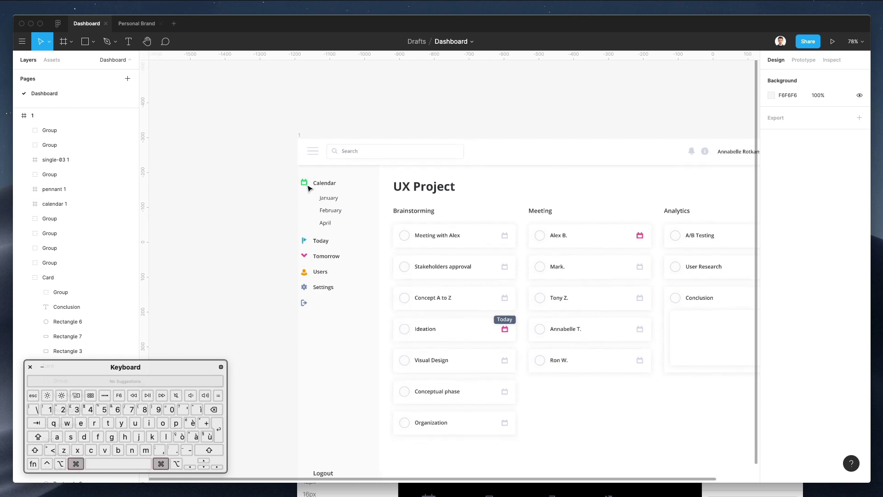
pyautogui.scroll(7, 310, 188)
pyautogui.scroll(-3, 310, 188)
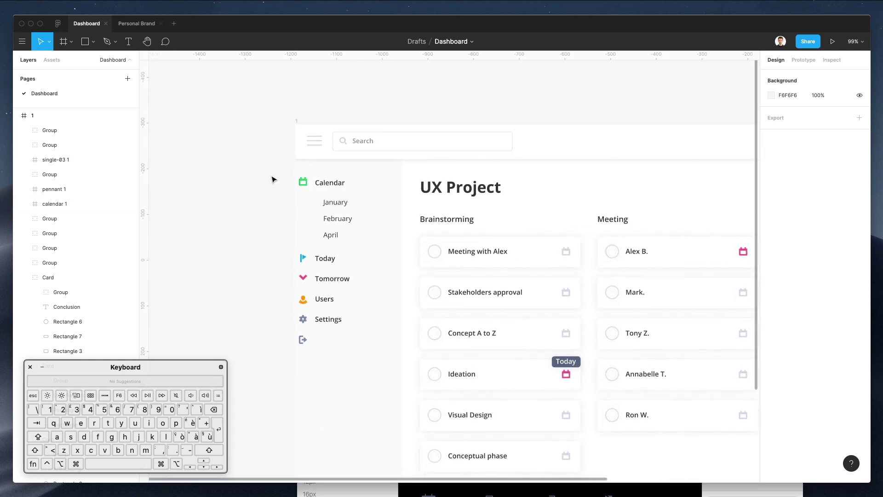
pyautogui.scroll(-3, 272, 179)
pyautogui.moveTo(295, 278); pyautogui.dragTo(296, 436)
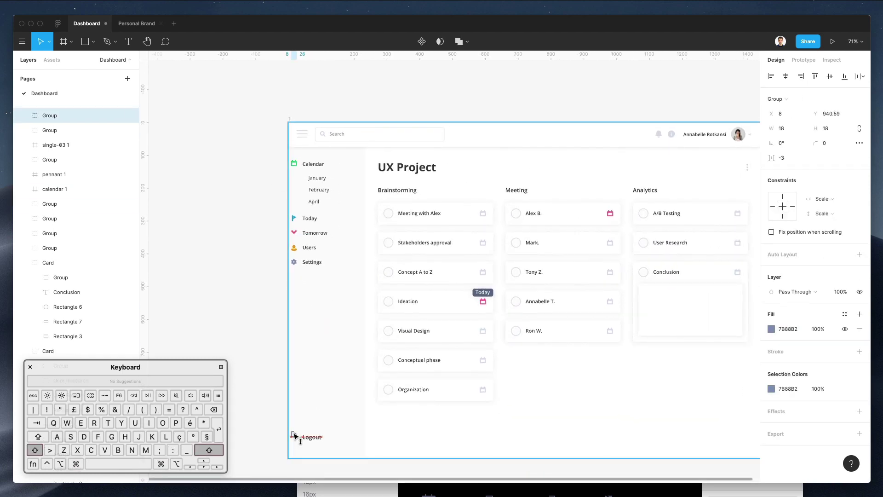
pyautogui.click(312, 262)
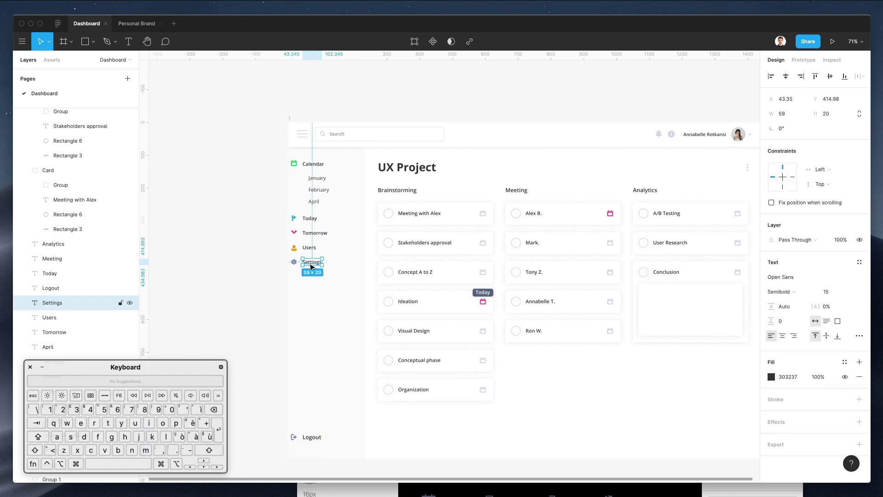
pyautogui.click(309, 437)
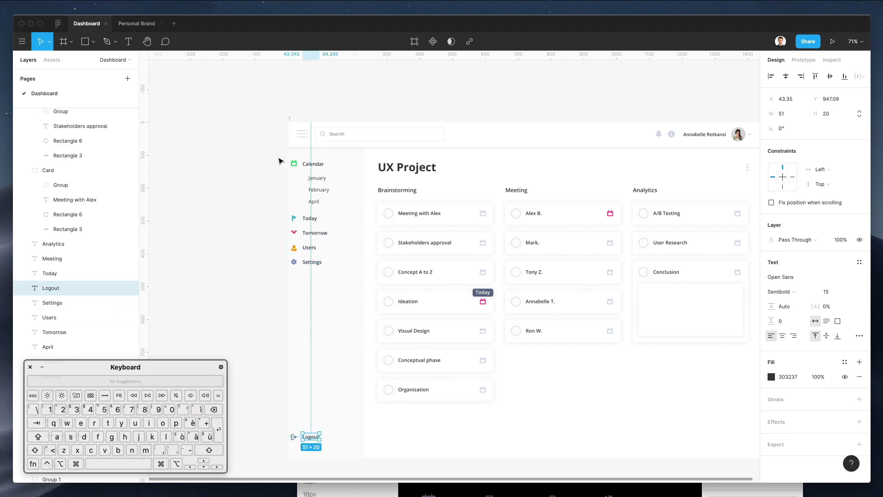
# Move all sidebar icons and labels together about 20 px to the right
pyautogui.moveTo(279, 159); pyautogui.dragTo(354, 464)
pyautogui.hotkey('shift', 'Right')
pyautogui.hotkey('shift', 'Right')
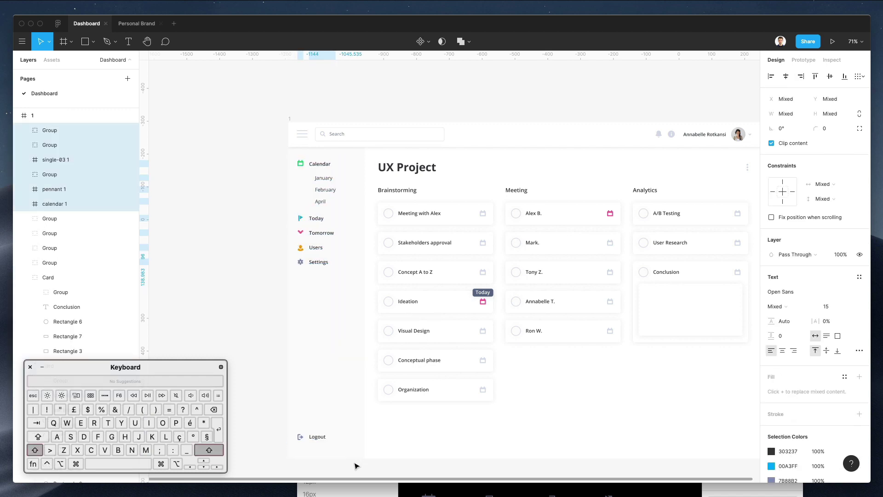
# Nudge all sidebar icons and labels 1 px right, and shift only the labels another 3 px right
pyautogui.press('Left')
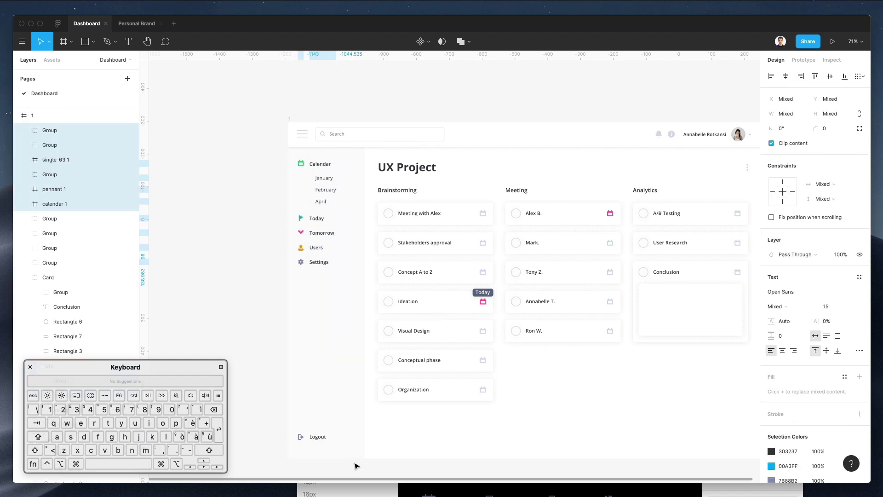
pyautogui.click(360, 366)
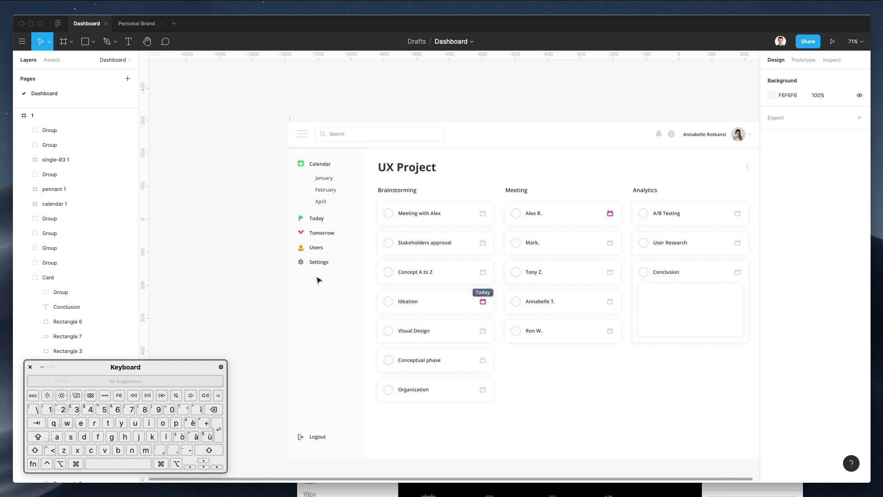
pyautogui.moveTo(314, 155); pyautogui.dragTo(348, 466)
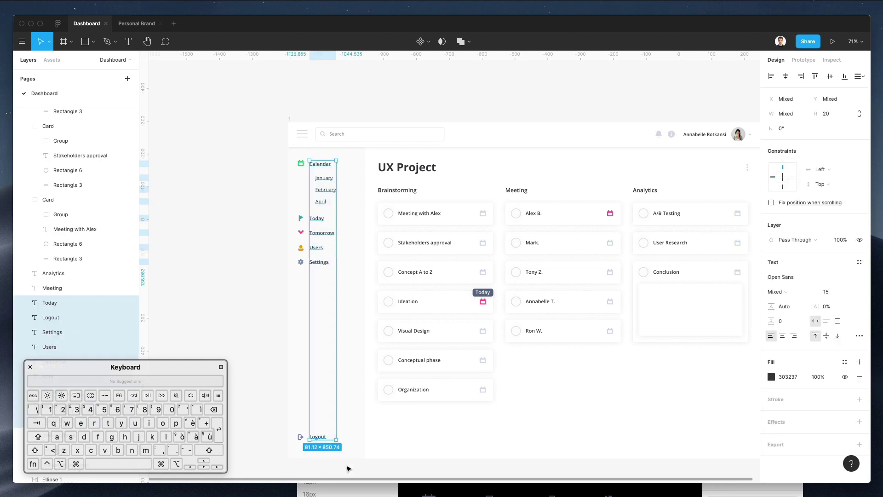
pyautogui.press('Right')
pyautogui.press('Right')
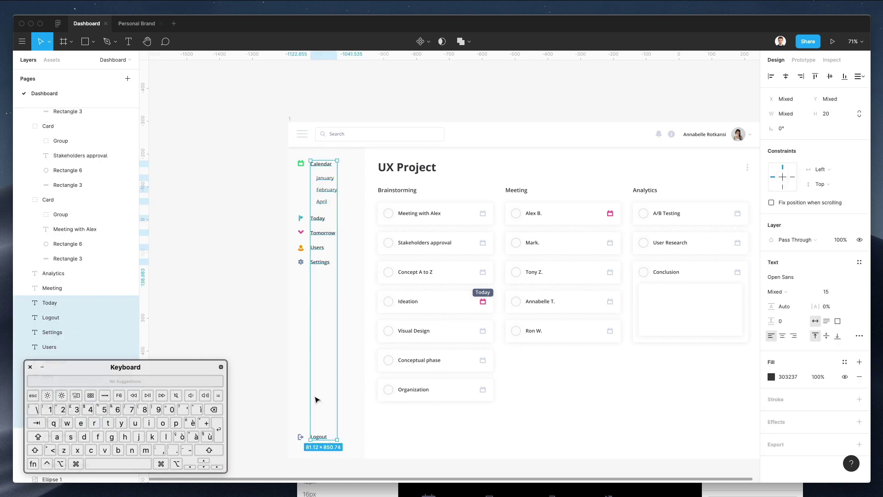
pyautogui.click(294, 322)
# Recolor the Tomorrow chevron with the blue sampled from the Today flag, darkened to 0080C8
pyautogui.scroll(-3, 324, 213)
pyautogui.scroll(6, 323, 214)
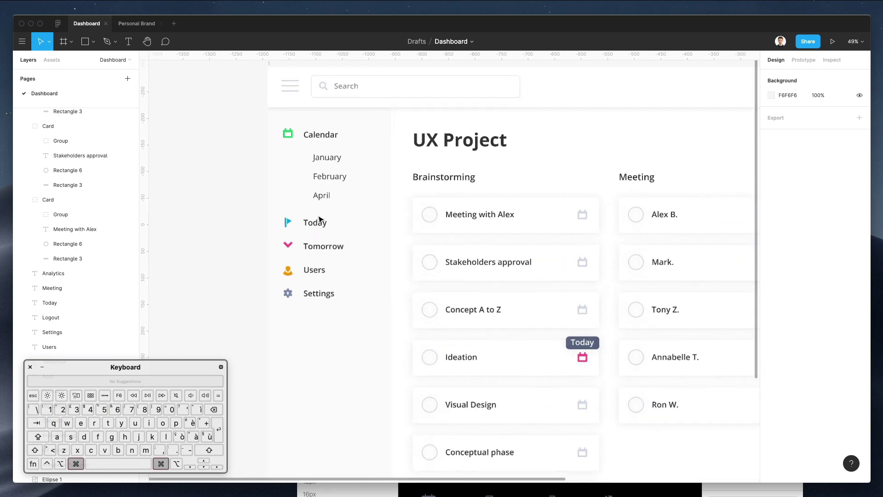
pyautogui.click(290, 238)
pyautogui.click(772, 314)
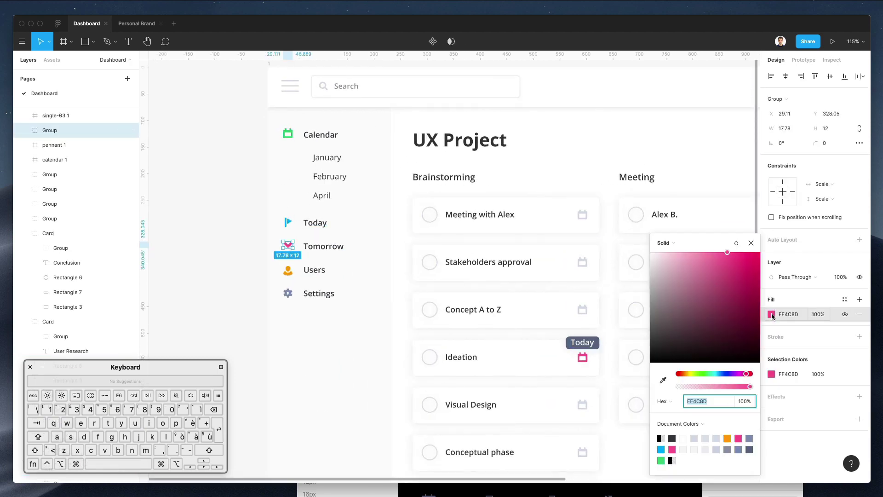
pyautogui.moveTo(729, 374); pyautogui.dragTo(733, 374)
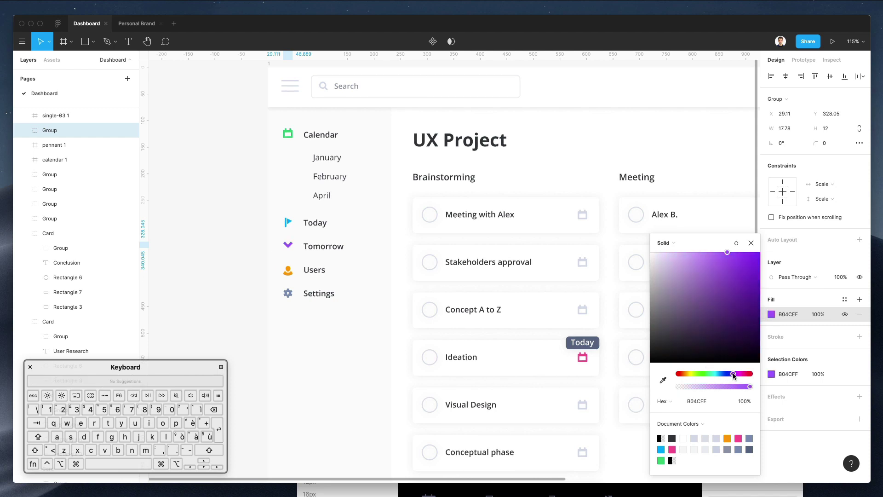
pyautogui.moveTo(729, 253)
pyautogui.mouseDown()
pyautogui.moveTo(768, 250)
pyautogui.moveTo(716, 255)
pyautogui.mouseUp()
pyautogui.hotkey('ctrl', 'c')
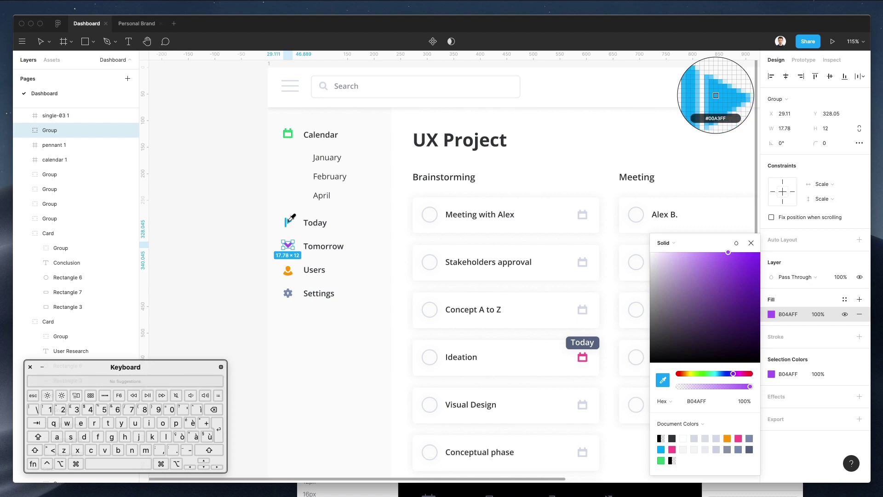
pyautogui.click(288, 222)
pyautogui.moveTo(741, 282); pyautogui.dragTo(788, 277)
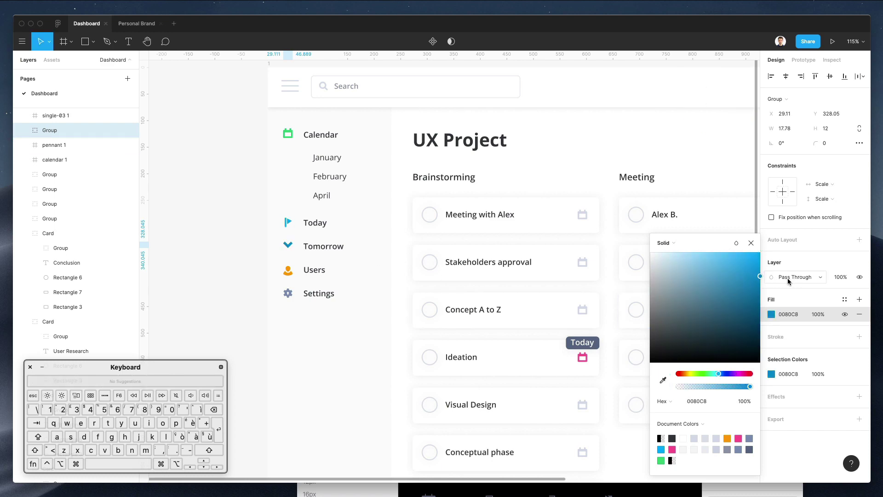
pyautogui.click(349, 238)
# Recolor the Users icon with the blue 0080C8 sampled from the Tomorrow chevron
pyautogui.click(290, 269)
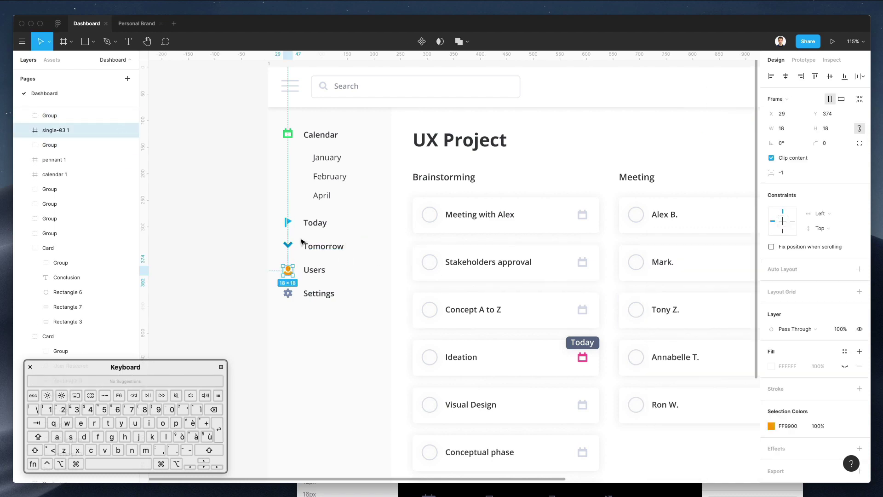
pyautogui.hotkey('ctrl', 'c')
pyautogui.click(288, 246)
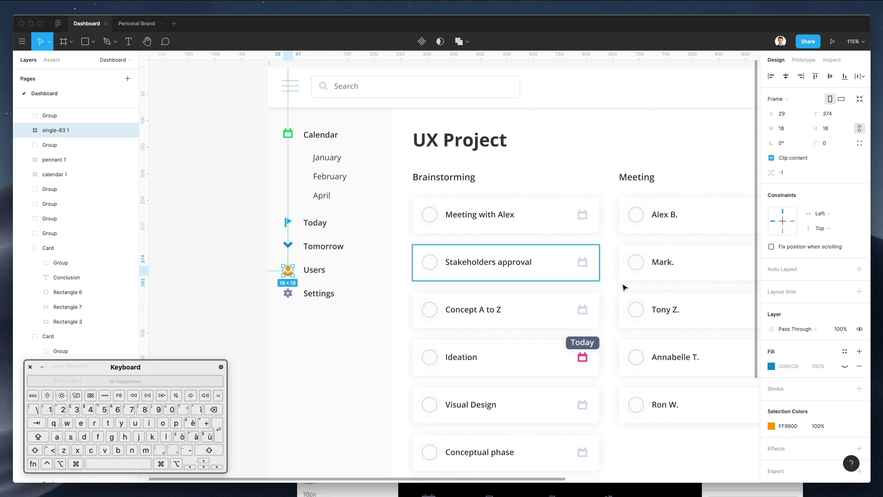
pyautogui.click(772, 426)
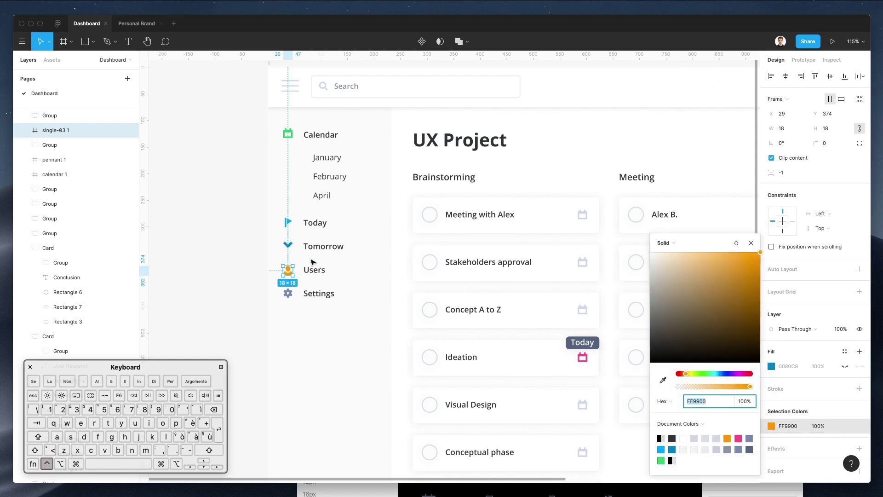
pyautogui.hotkey('ctrl', 'c')
pyautogui.click(288, 245)
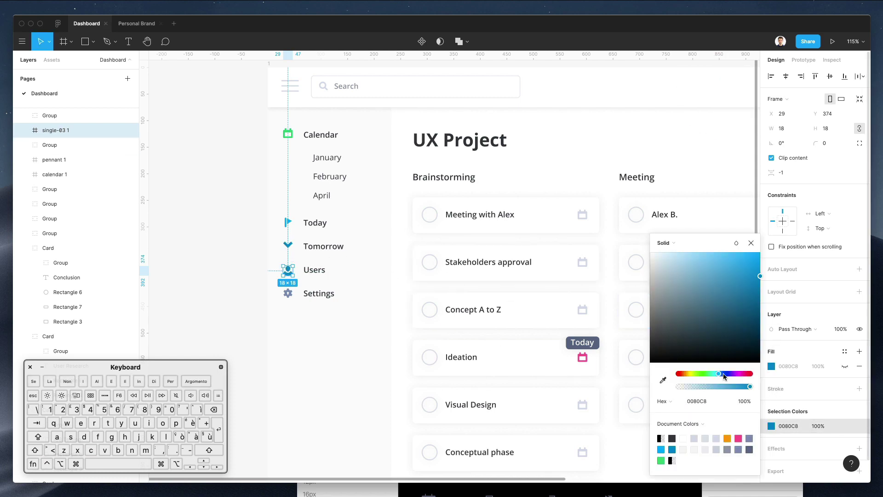
# Adjust the Users icon's hue and brightness, starting from the Tomorrow chevron's blue, to the deeper blue 0047D1
pyautogui.click(735, 374)
pyautogui.moveTo(732, 374); pyautogui.dragTo(726, 374)
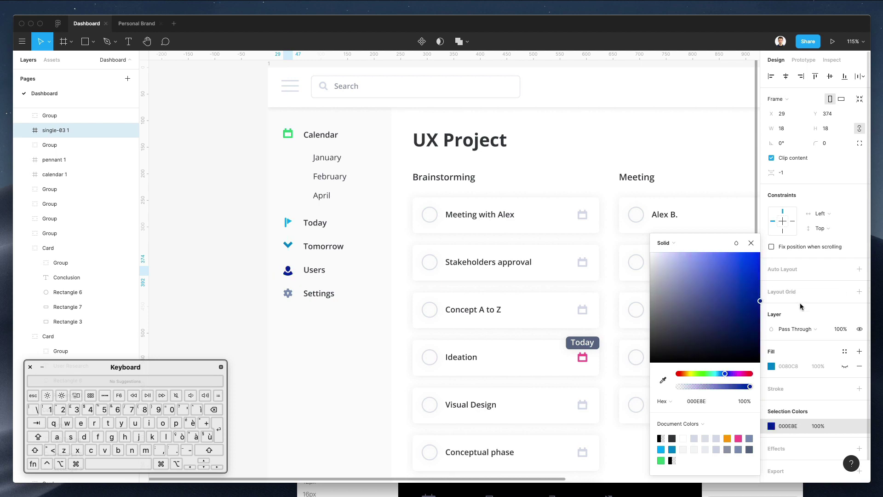
pyautogui.hotkey('ctrl', 'c')
pyautogui.click(286, 246)
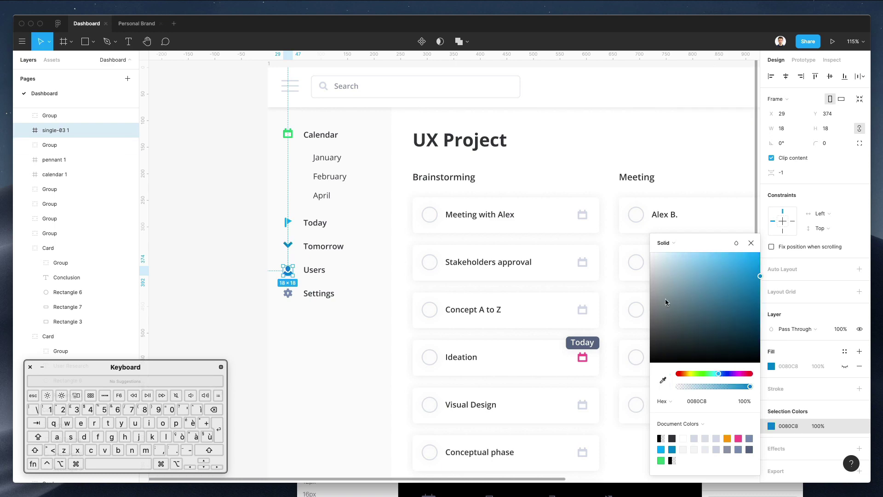
pyautogui.moveTo(720, 373); pyautogui.dragTo(721, 372)
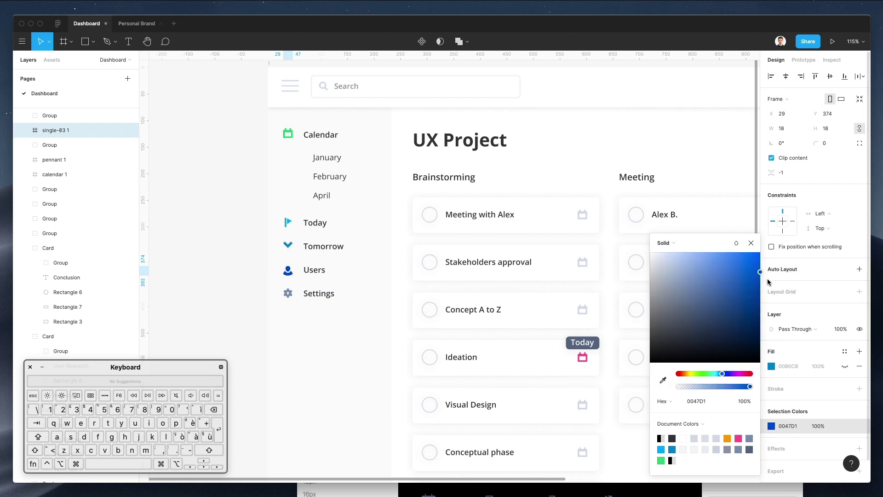
pyautogui.click(260, 229)
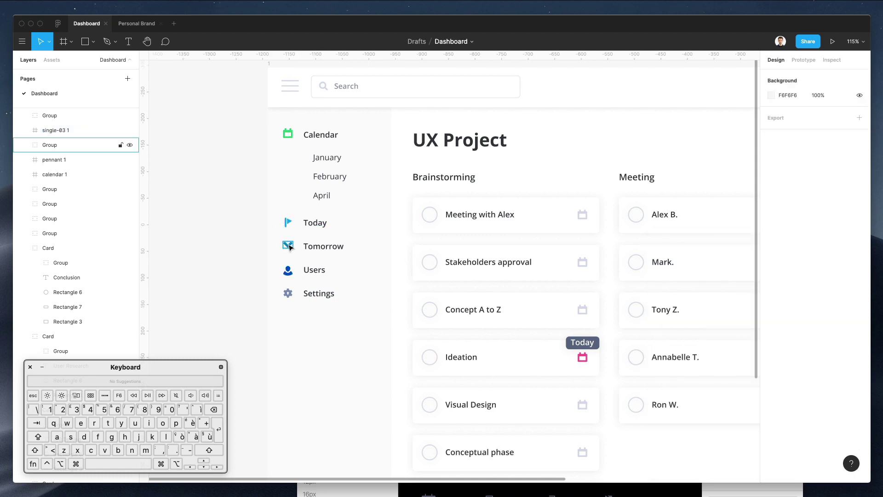
# Move the Tomorrow chevron and the Settings gear slightly down to line up with their labels
pyautogui.moveTo(289, 247); pyautogui.dragTo(293, 250)
pyautogui.click(233, 252)
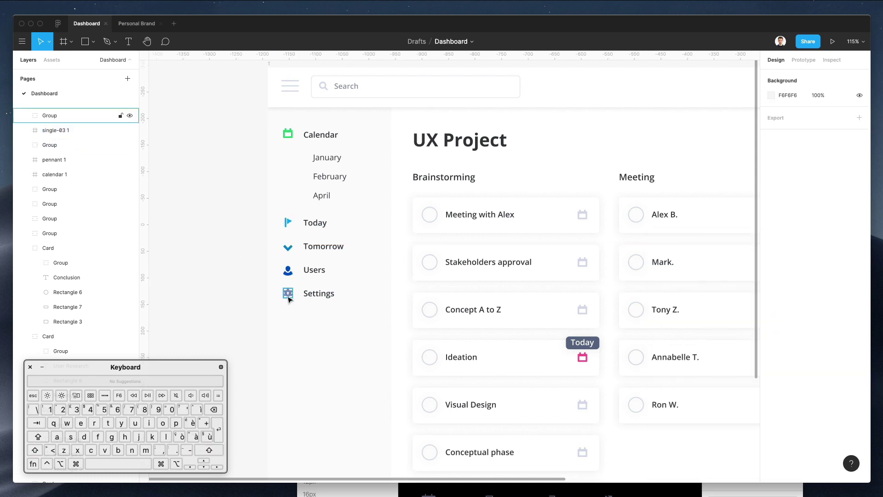
pyautogui.moveTo(288, 298); pyautogui.dragTo(288, 299)
pyautogui.click(225, 281)
# Examine the recolored sidebar icons close up and within the full dashboard layout
pyautogui.scroll(2, 225, 275)
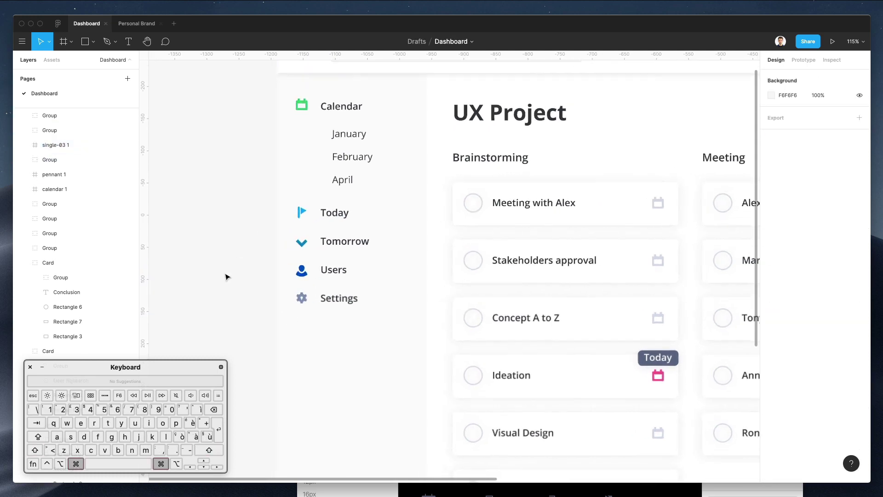
pyautogui.scroll(-6, 225, 275)
pyautogui.hscroll(2, 225, 276)
pyautogui.scroll(-1, 225, 276)
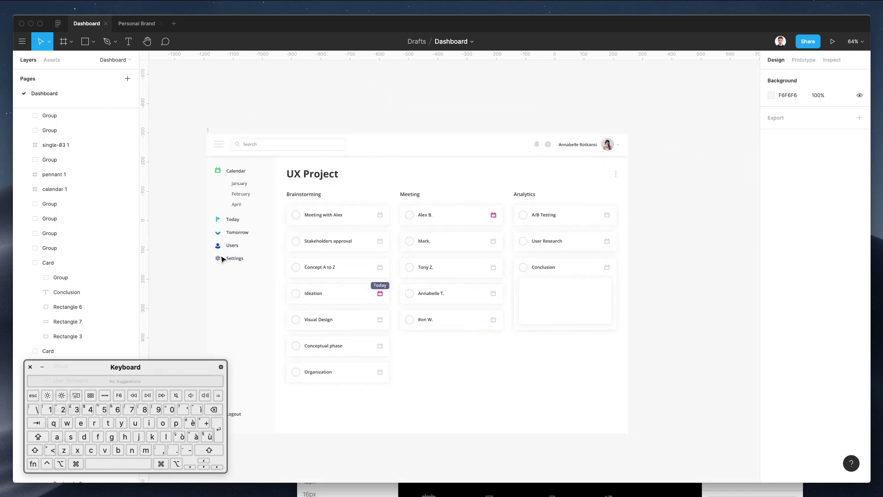
pyautogui.hscroll(-2, 227, 279)
pyautogui.scroll(-1, 227, 279)
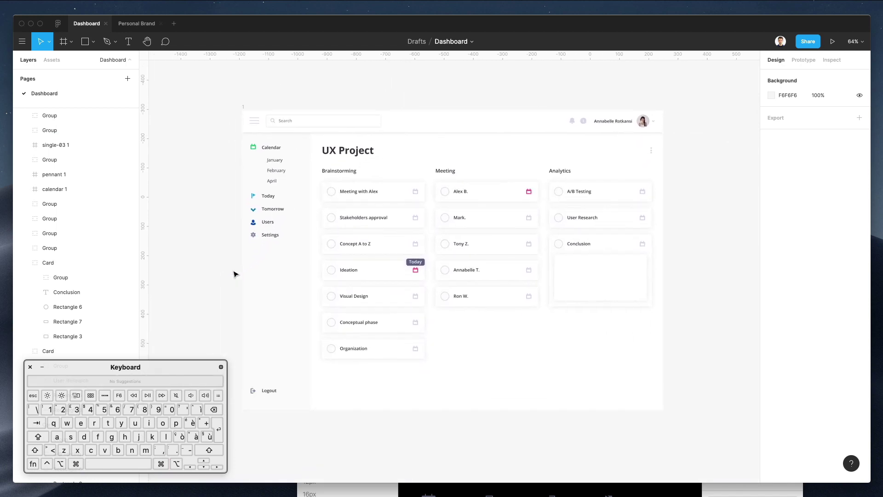
pyautogui.hscroll(1, 236, 275)
pyautogui.scroll(-1, 236, 274)
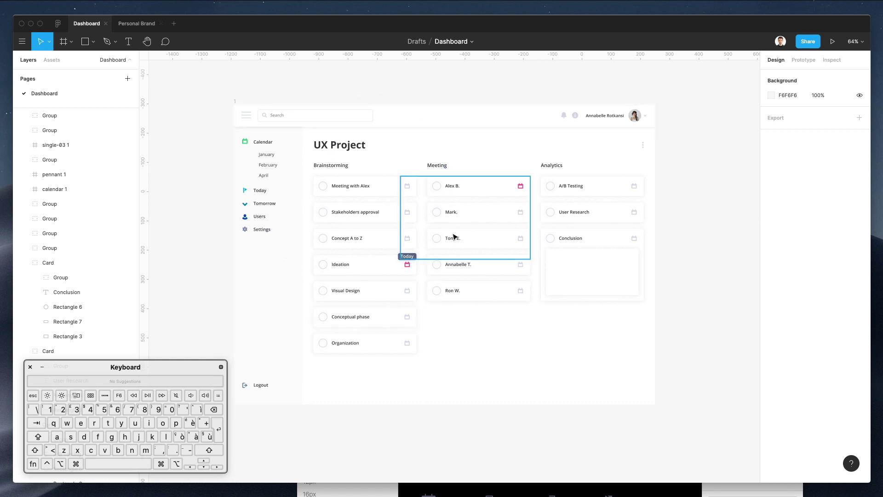
# Fill the empty rectangle in the Conclusion card with a random photo from the Unsplash plugin's minimal preset
pyautogui.click(572, 269)
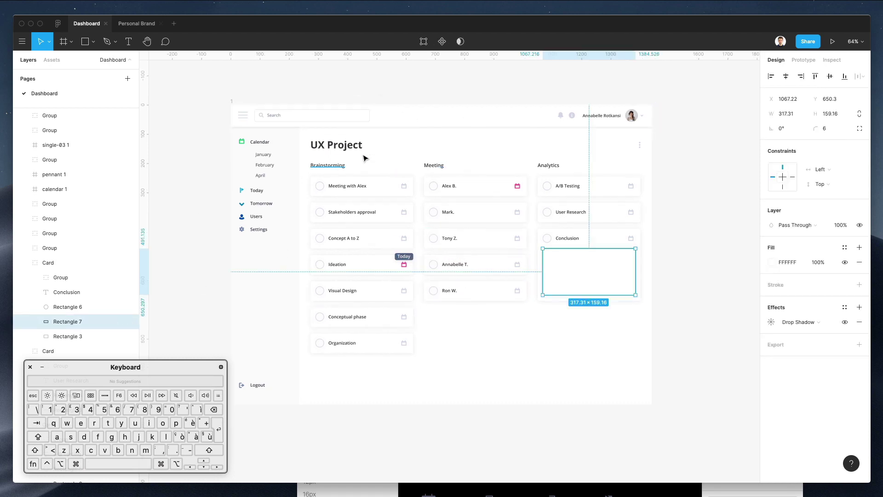
pyautogui.click(22, 41)
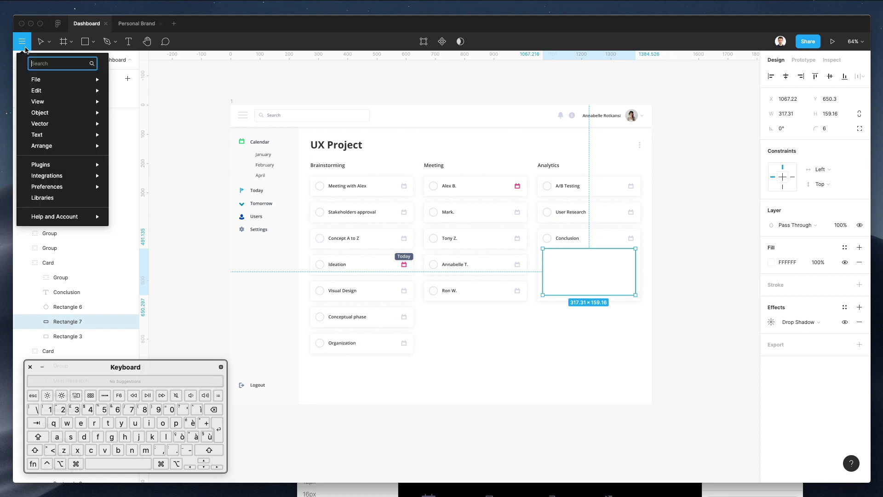
pyautogui.moveTo(54, 142)
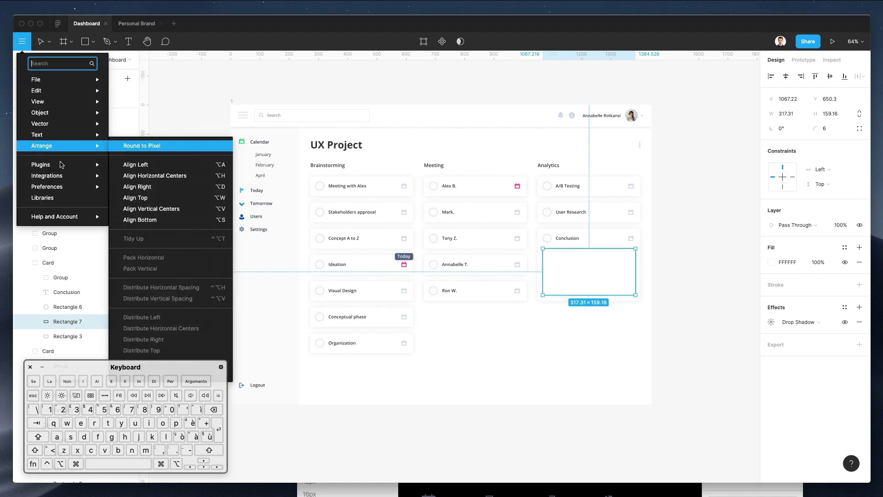
pyautogui.moveTo(61, 165)
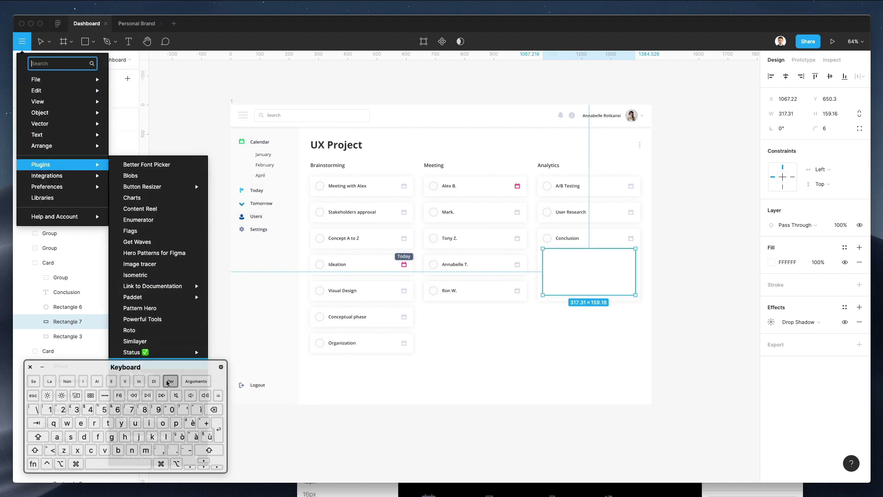
pyautogui.moveTo(196, 352)
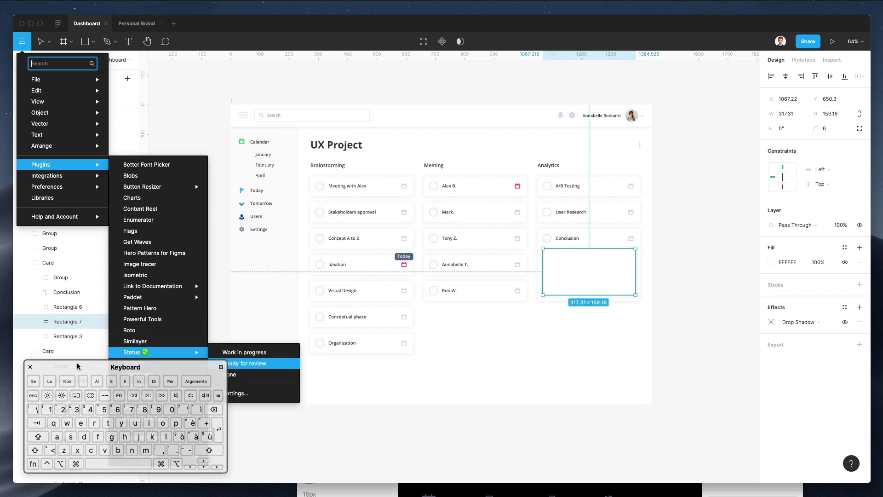
pyautogui.moveTo(77, 367); pyautogui.dragTo(392, 335)
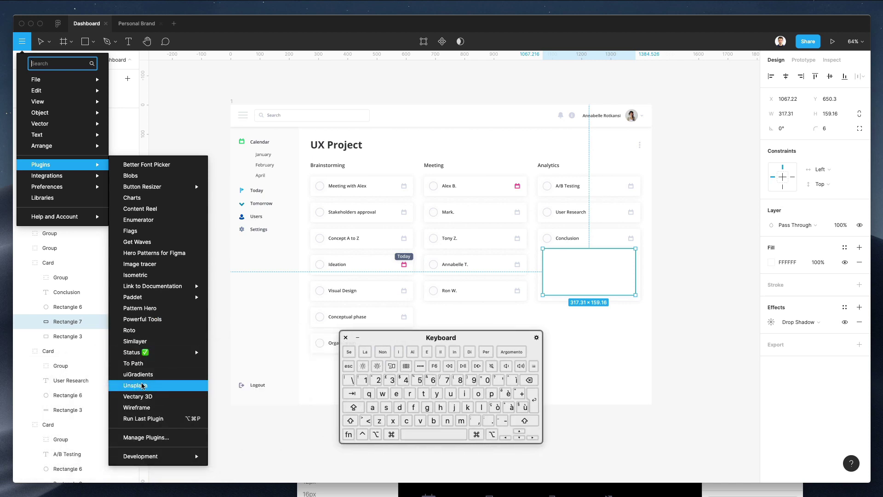
pyautogui.click(143, 386)
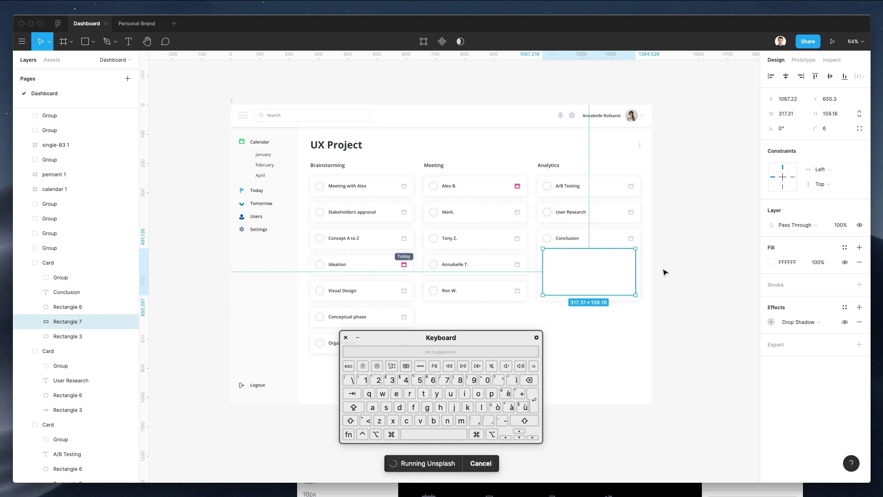
pyautogui.click(298, 170)
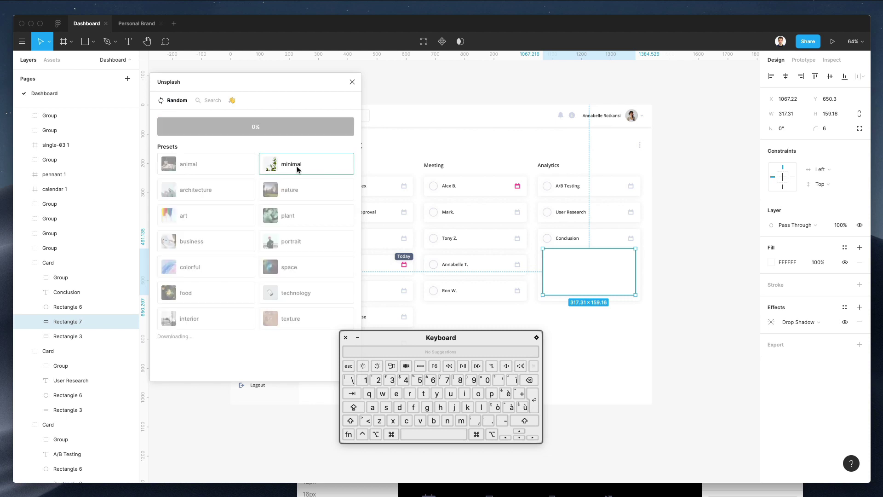
# Search Unsplash for minimal images and fill the Conclusion card's rectangle with the photo of a keyboard and coffee cup on a white desk
pyautogui.click(213, 100)
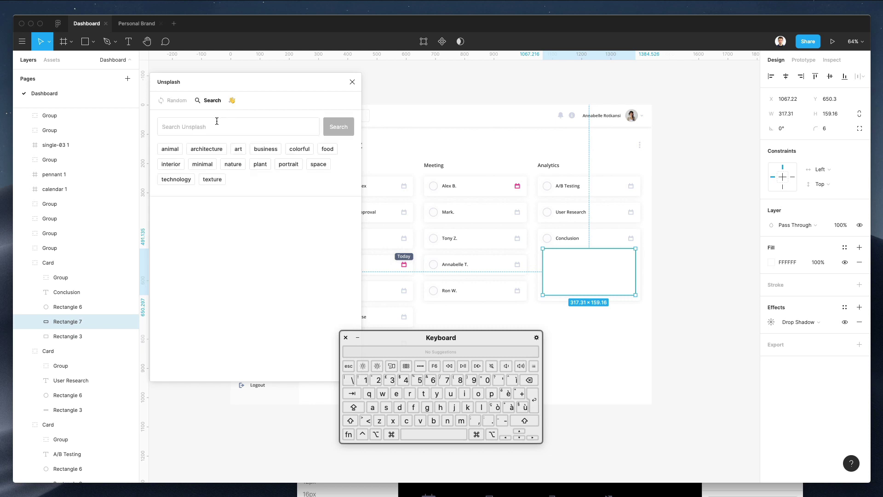
pyautogui.click(202, 165)
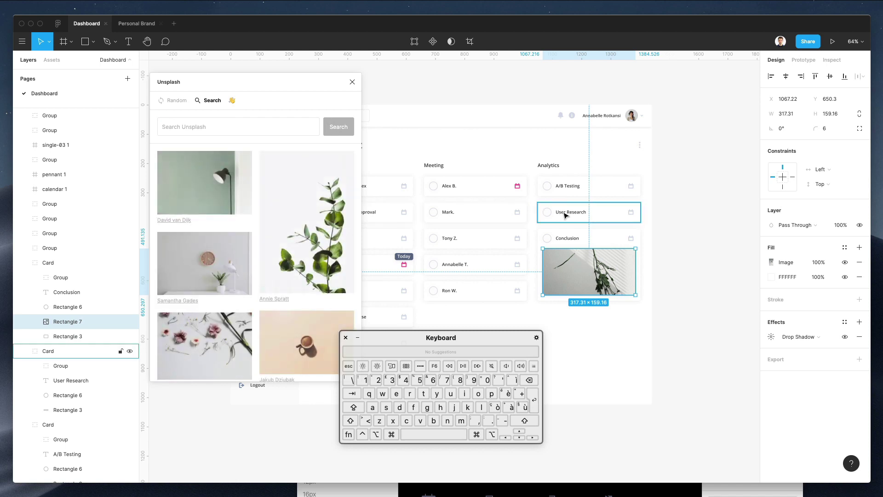
pyautogui.hscroll(-3, 565, 216)
pyautogui.scroll(-2, 565, 215)
pyautogui.scroll(1, 565, 215)
pyautogui.scroll(2, 566, 215)
pyautogui.scroll(-2, 565, 215)
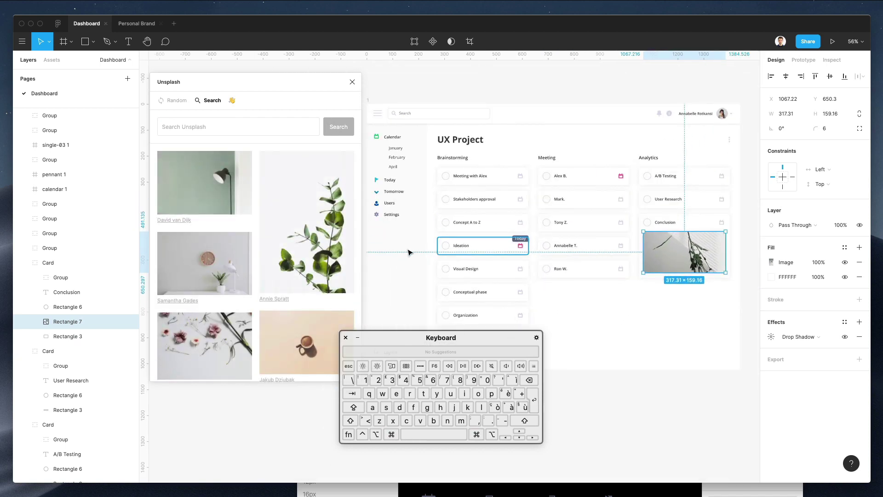
pyautogui.scroll(-5, 308, 252)
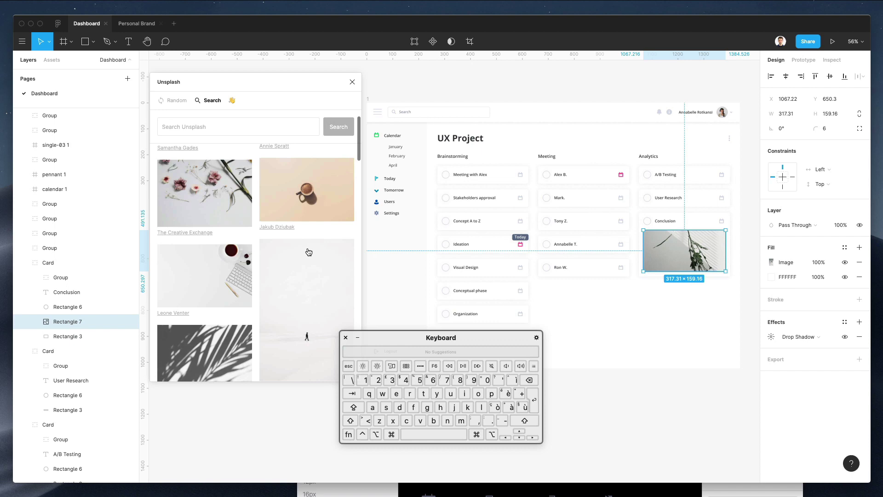
pyautogui.click(245, 271)
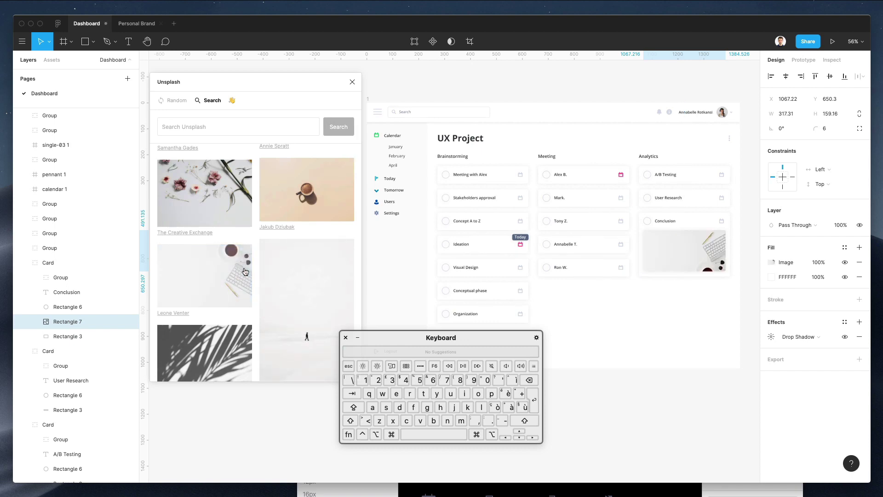
# Try the Unsplash photos of a lone figure on white ground and a pendant lamp on teal as the Conclusion card's rectangle fill
pyautogui.scroll(-1, 245, 271)
pyautogui.scroll(-2, 245, 271)
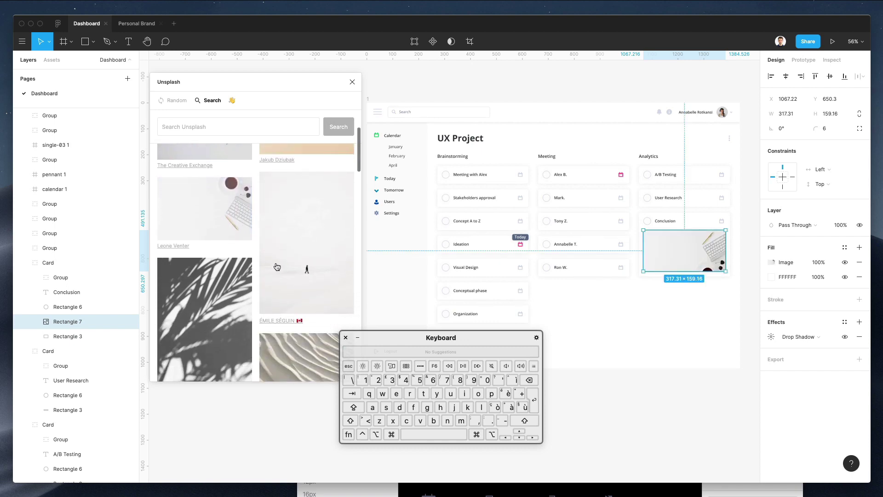
pyautogui.click(327, 252)
pyautogui.scroll(-10, 314, 270)
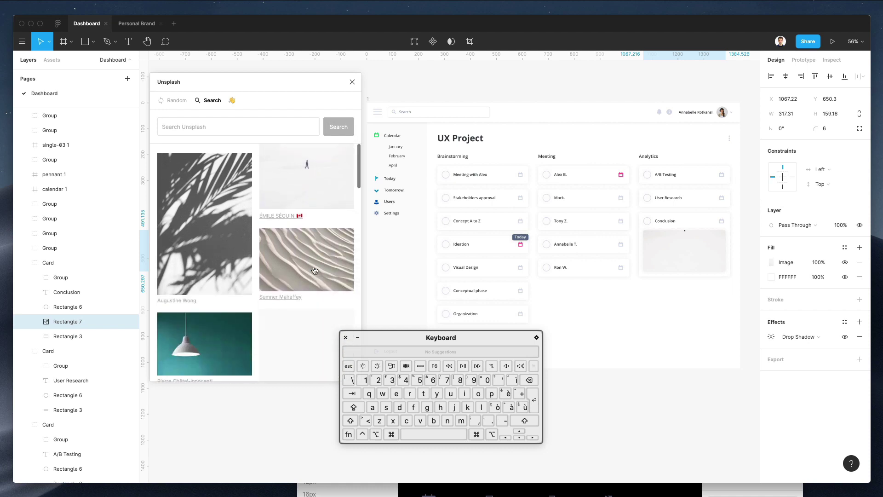
pyautogui.scroll(-5, 312, 182)
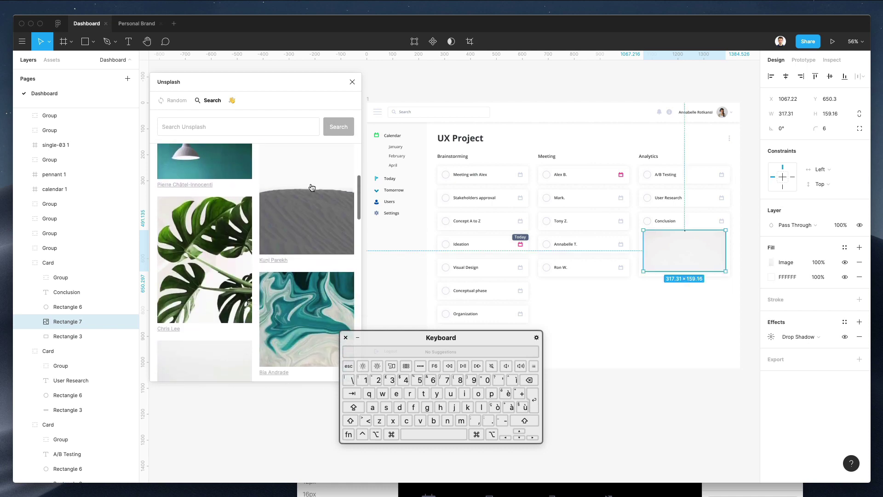
pyautogui.scroll(1, 313, 187)
pyautogui.click(214, 159)
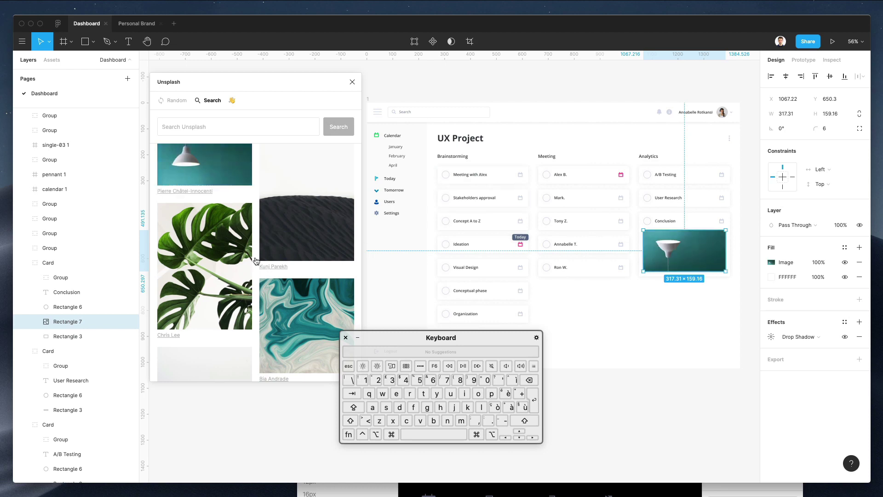
# Try the Unsplash photos of colorful potted plants and a green leafy branch as the Conclusion card's rectangle fill
pyautogui.scroll(-8, 248, 255)
pyautogui.scroll(-1, 237, 255)
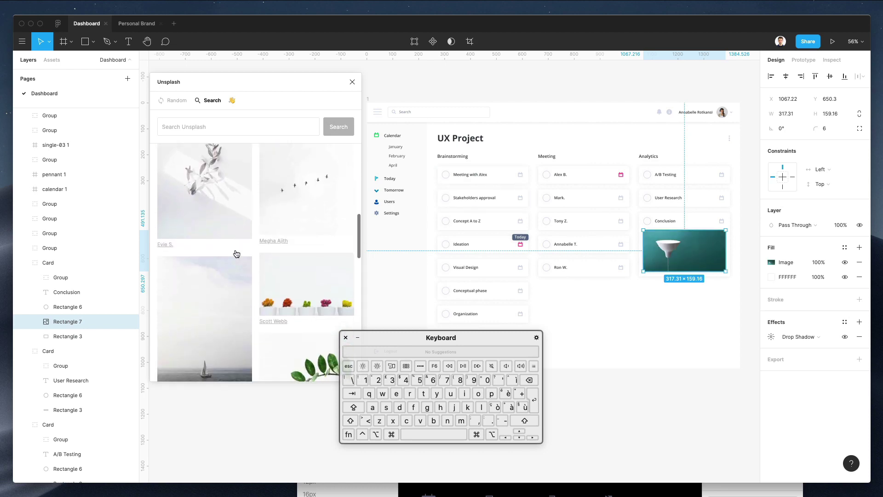
pyautogui.scroll(-6, 332, 271)
pyautogui.scroll(1, 318, 268)
pyautogui.scroll(5, 310, 263)
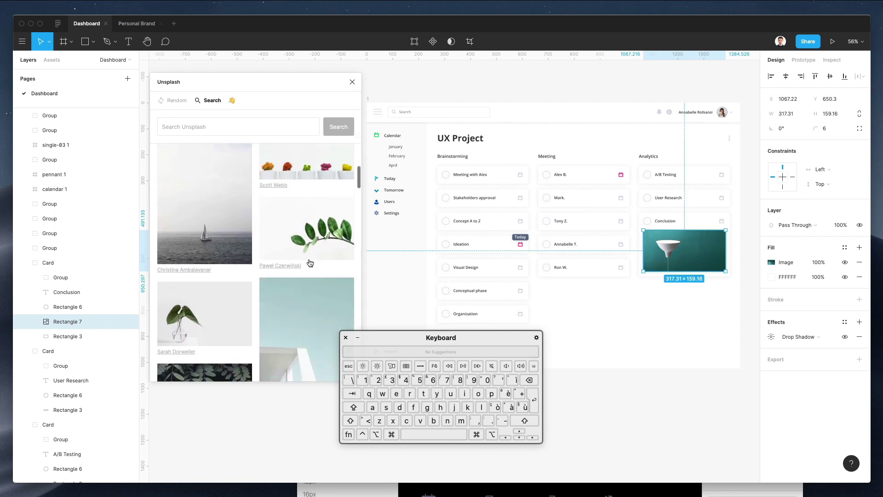
pyautogui.click(324, 201)
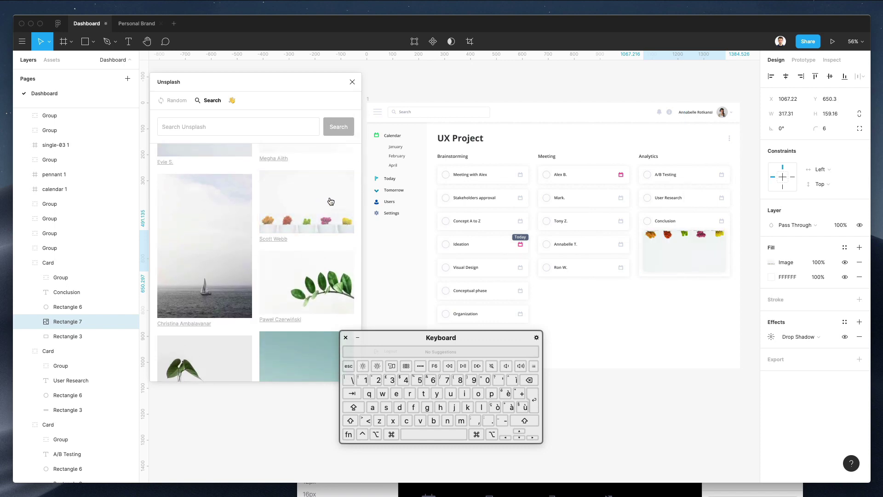
pyautogui.click(317, 273)
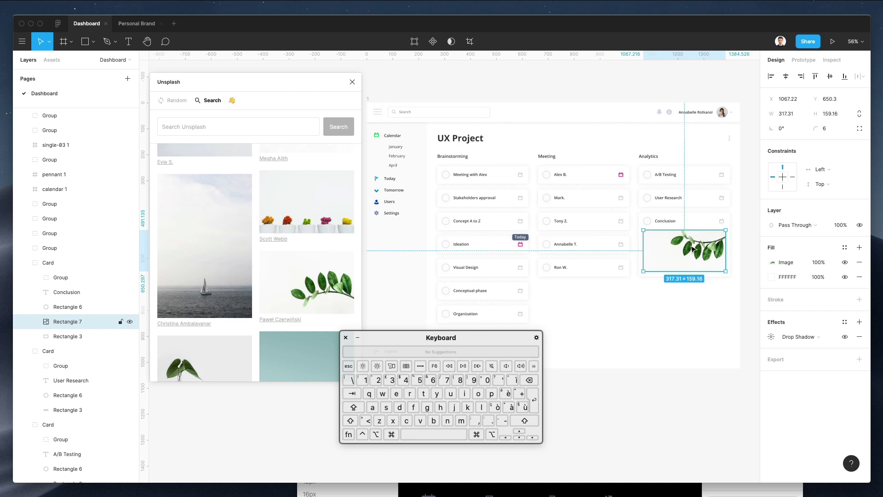
# Flip the Conclusion card's image rectangle vertically so the photo sits upright
pyautogui.press('shift')
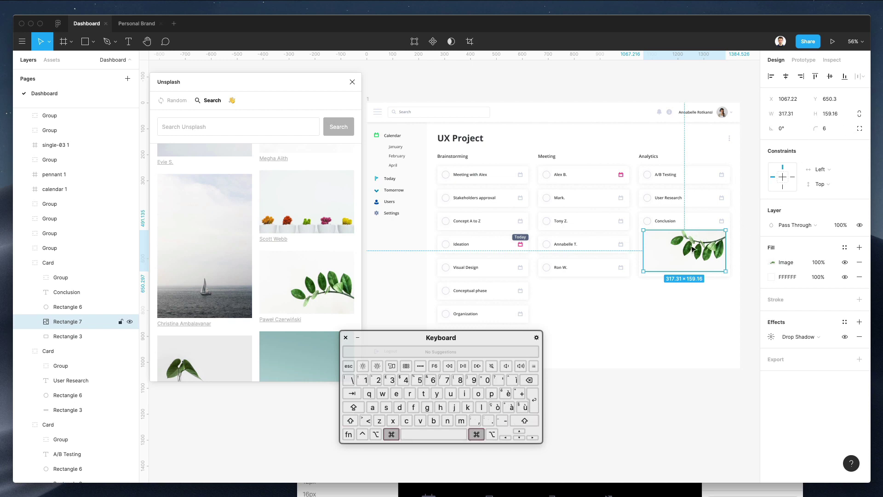
pyautogui.press('super+z')
pyautogui.press('super+z')
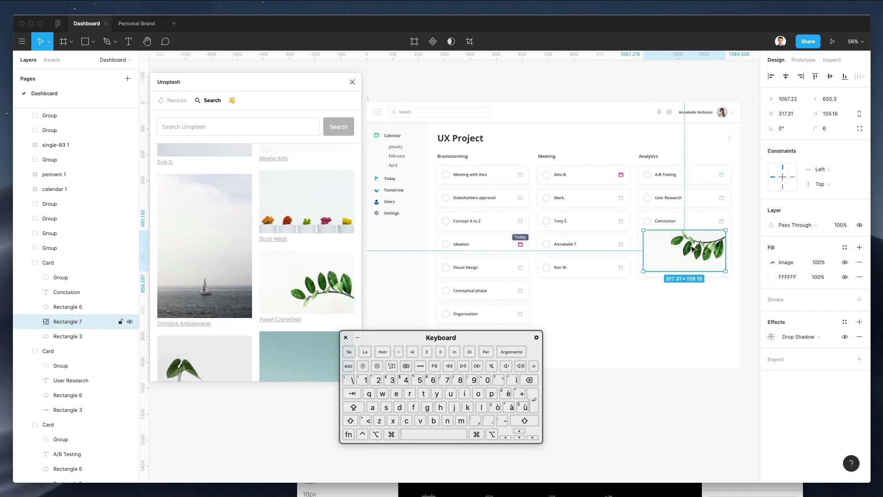
pyautogui.rightClick(693, 249)
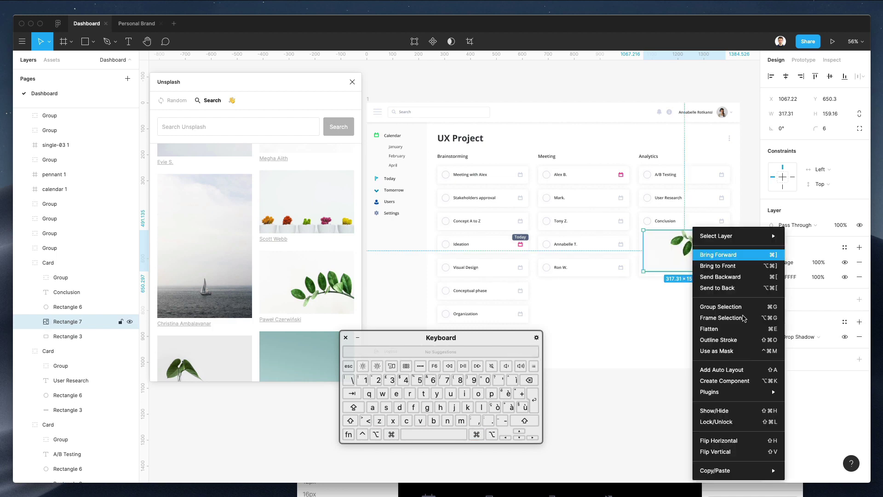
pyautogui.click(741, 452)
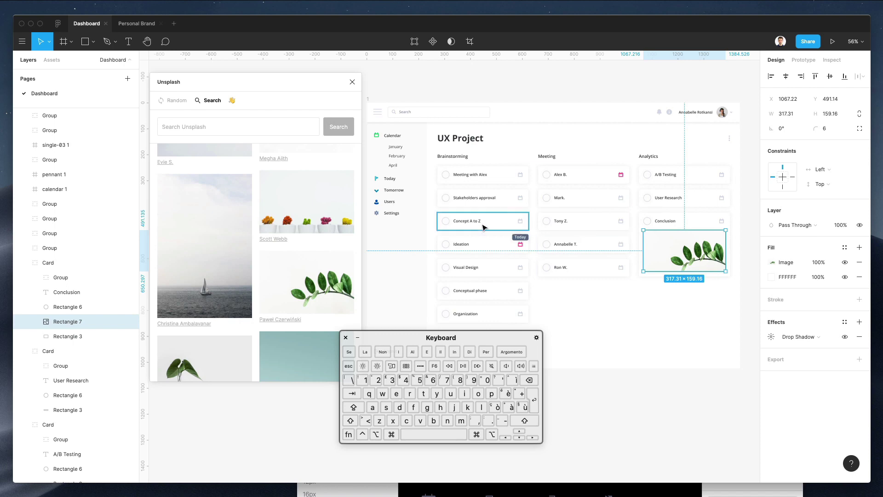
# Try the potted plants photo again and the photo of dark shapes on a horizontal line in the Conclusion card
pyautogui.scroll(-1, 484, 237)
pyautogui.hscroll(1, 483, 237)
pyautogui.click(309, 217)
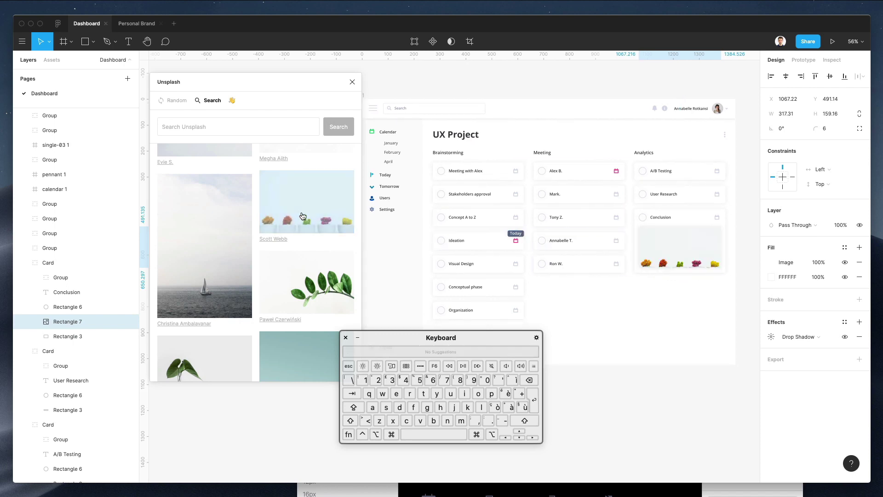
pyautogui.scroll(-5, 258, 241)
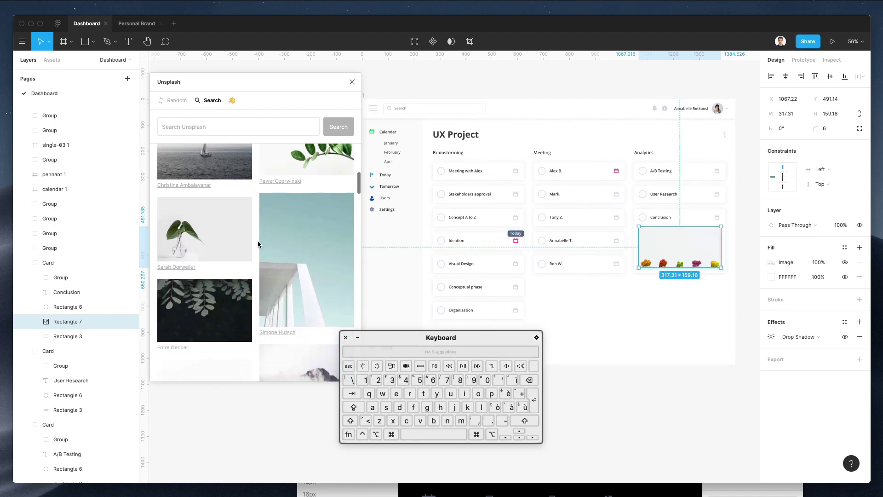
pyautogui.scroll(-5, 258, 244)
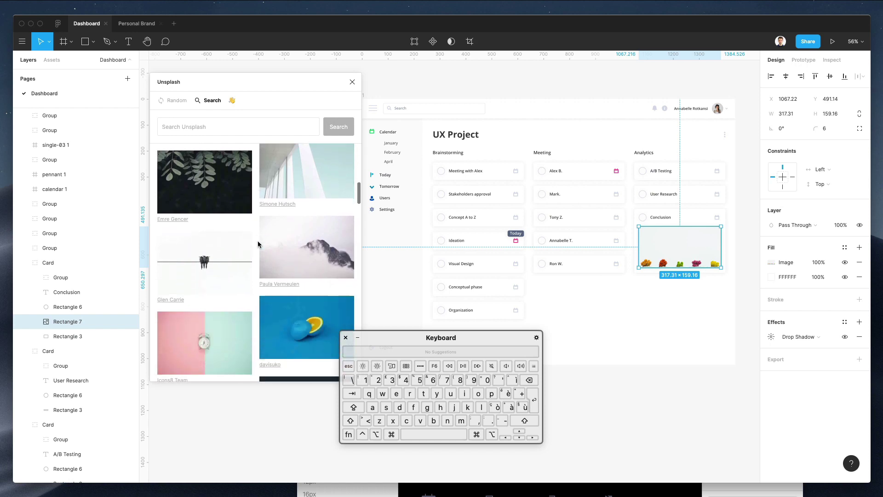
pyautogui.click(206, 223)
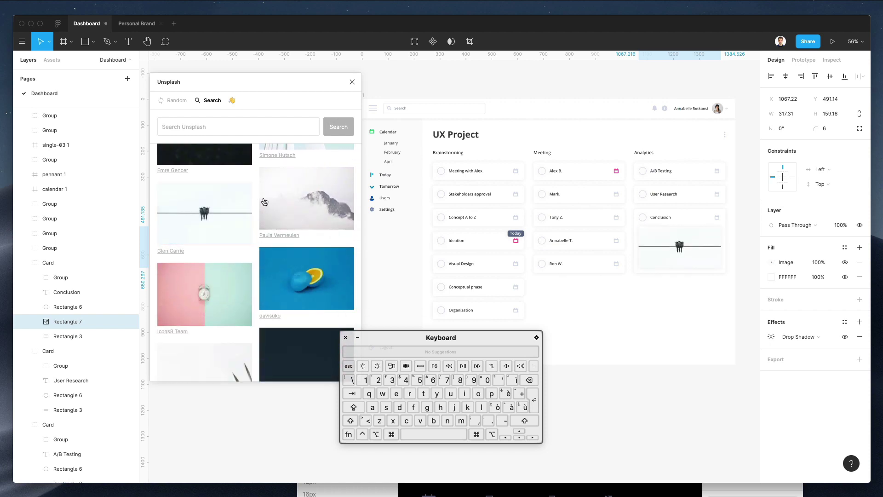
# Try the Unsplash photos of a pencil tip and a yellow paper boat on blue as the Conclusion card's image
pyautogui.scroll(-1, 267, 201)
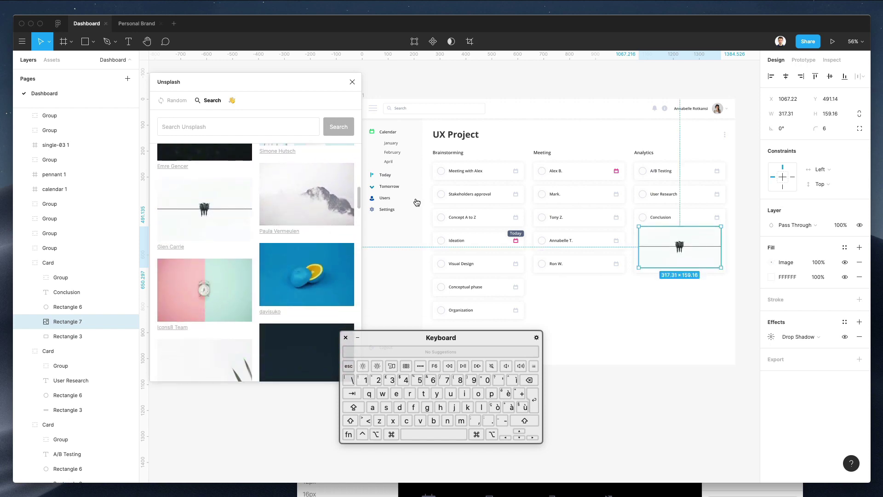
pyautogui.scroll(-1, 587, 207)
pyautogui.scroll(-10, 262, 232)
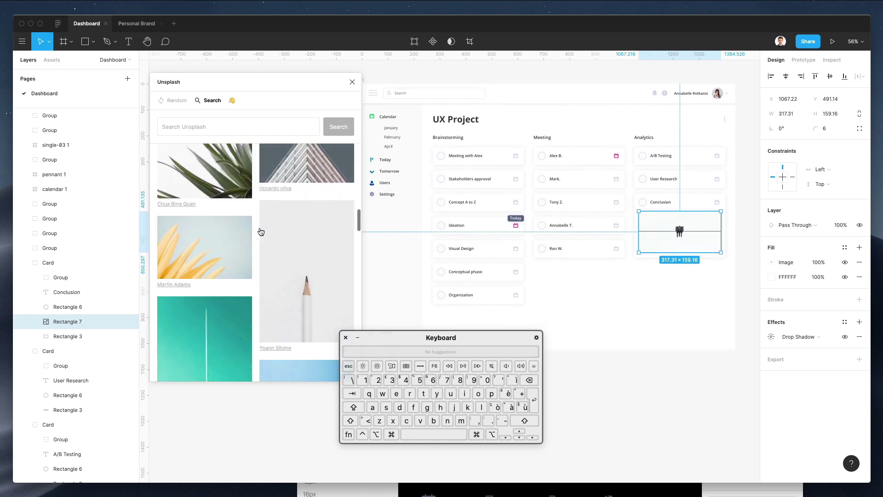
pyautogui.scroll(-4, 261, 231)
pyautogui.click(319, 186)
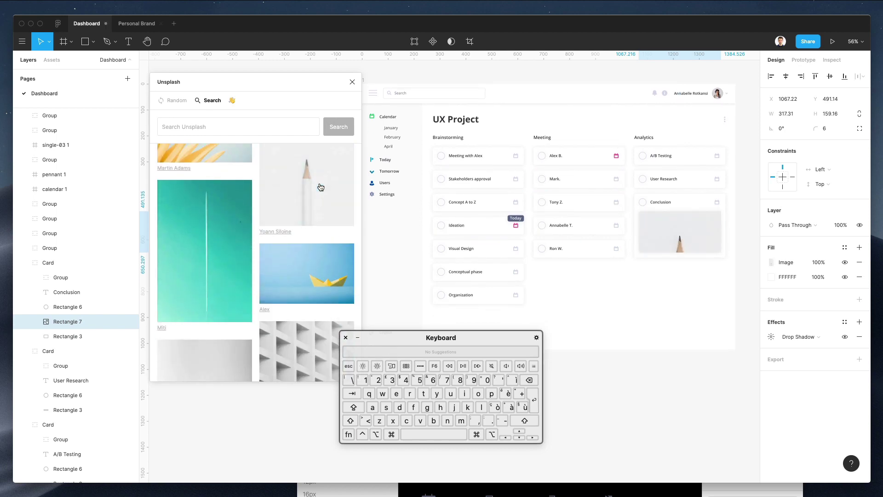
pyautogui.scroll(-3, 320, 185)
pyautogui.click(319, 183)
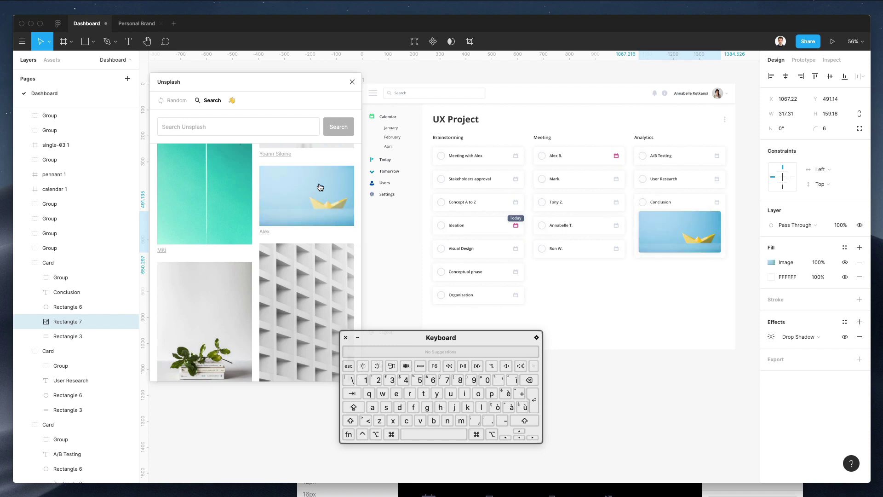
# Fill the Conclusion card's rectangle with the Unsplash photo of a white desk and chair against a white wall
pyautogui.scroll(-10, 275, 198)
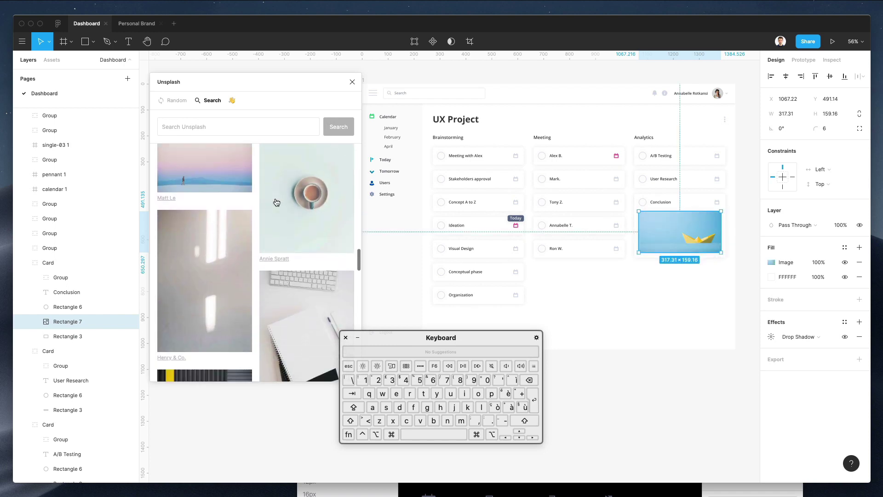
pyautogui.scroll(-8, 276, 202)
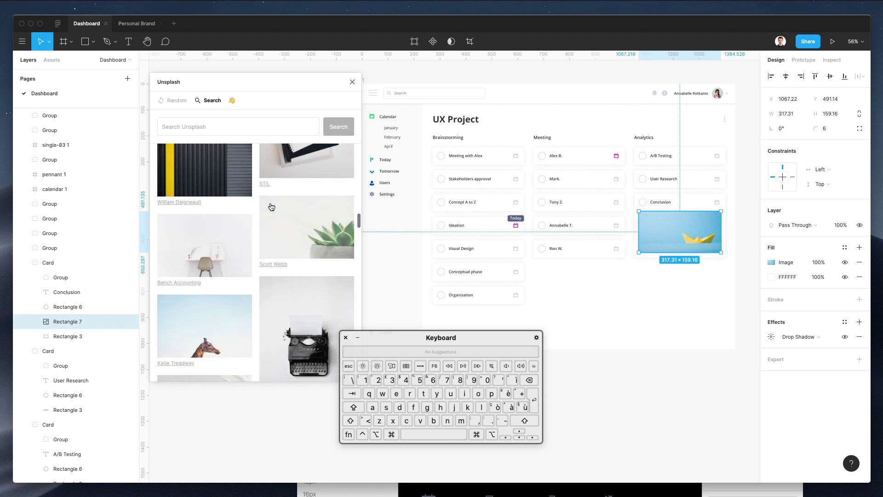
pyautogui.click(204, 247)
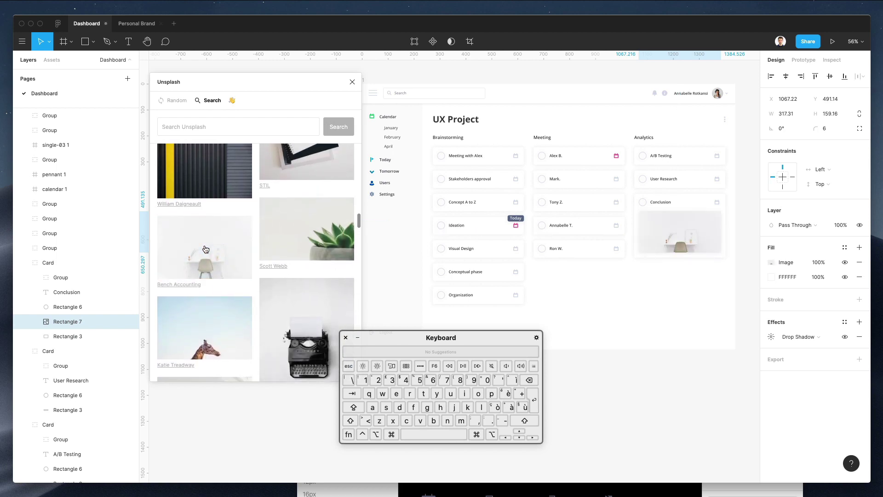
pyautogui.rightClick(694, 237)
pyautogui.click(711, 211)
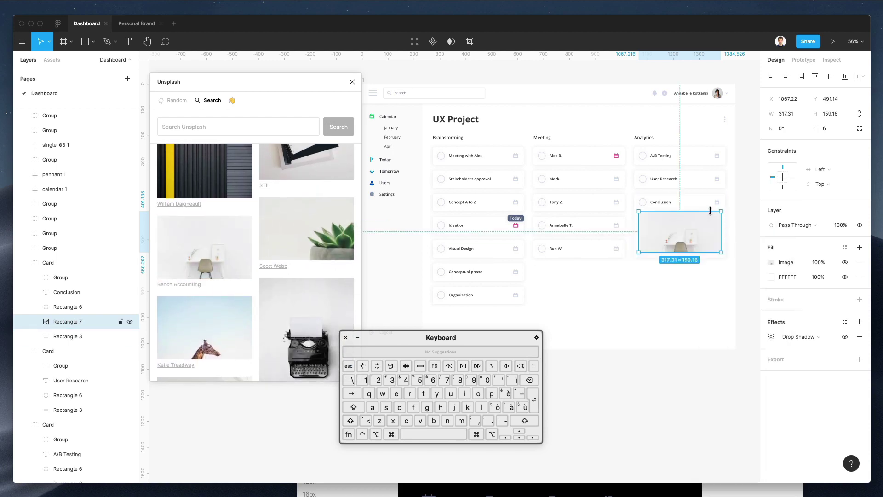
# Set the Conclusion card's image fill to Crop and shift the photo slightly up to show more of the chair
pyautogui.click(773, 263)
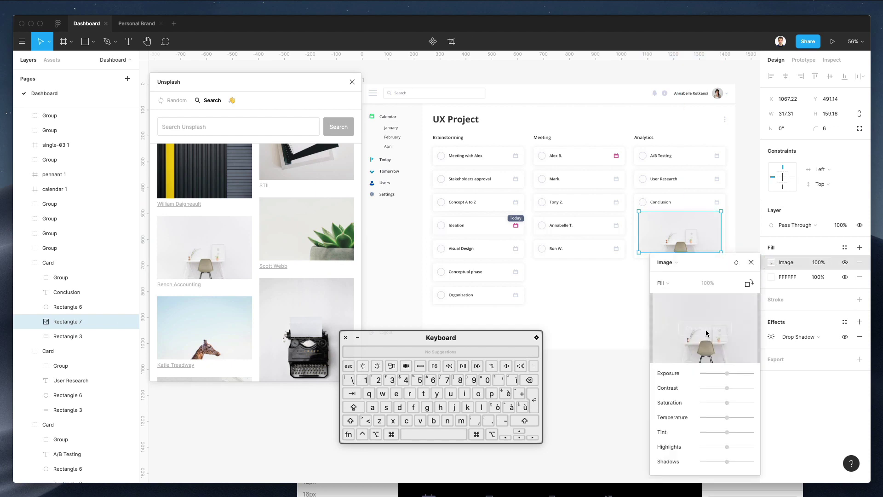
pyautogui.click(673, 284)
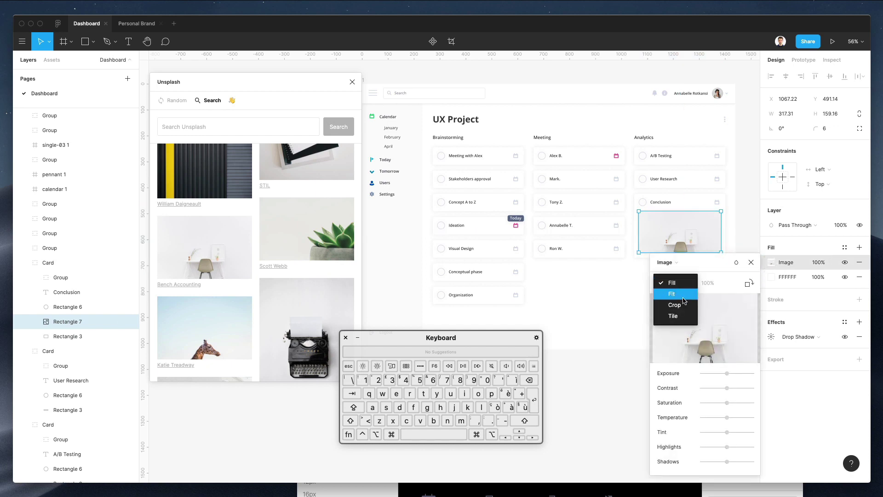
pyautogui.click(675, 305)
pyautogui.moveTo(689, 234); pyautogui.dragTo(689, 229)
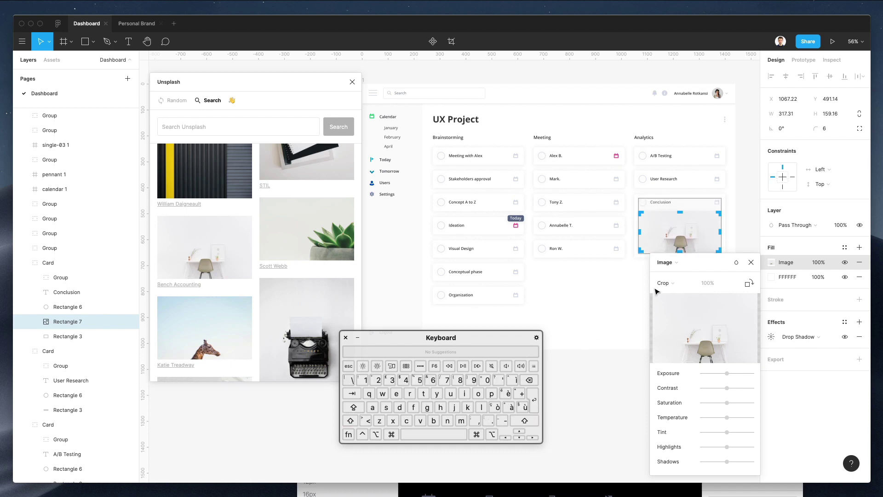
pyautogui.click(752, 263)
pyautogui.click(669, 285)
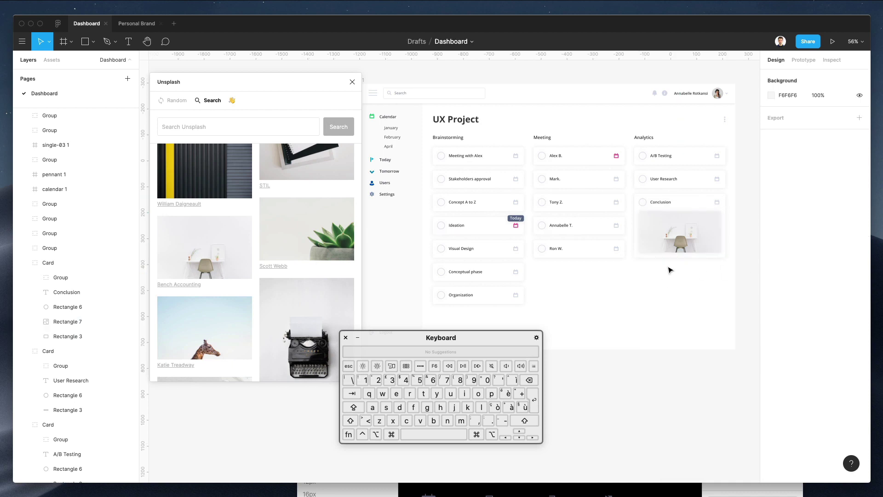
# Move the on-screen keyboard off the dashboard and close the Unsplash plugin
pyautogui.scroll(3, 644, 285)
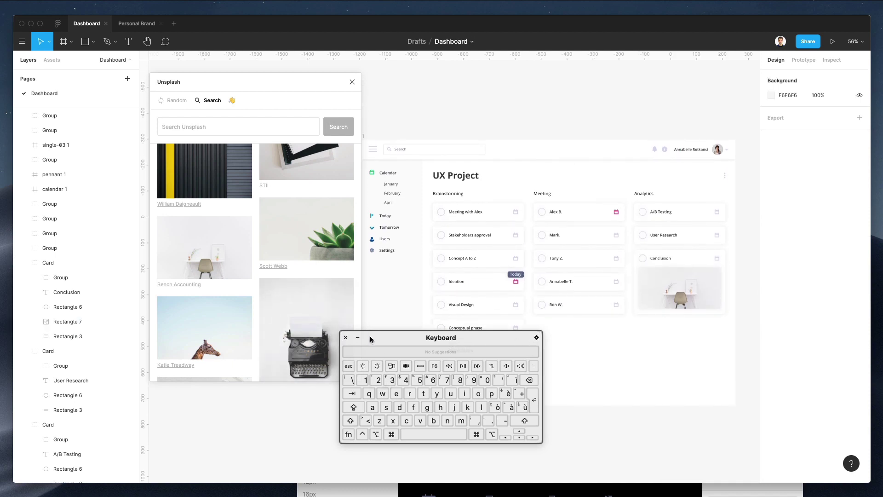
pyautogui.moveTo(371, 339); pyautogui.dragTo(57, 367)
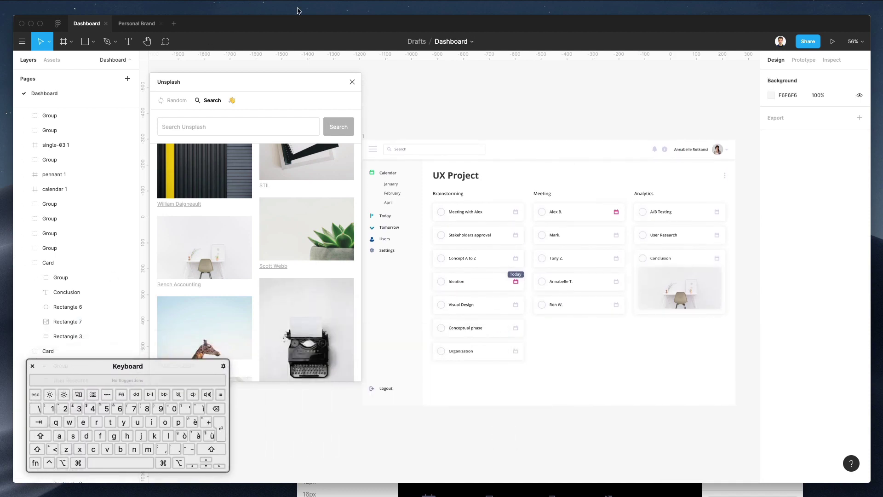
pyautogui.click(352, 82)
pyautogui.scroll(-5, 617, 239)
pyautogui.scroll(5, 621, 241)
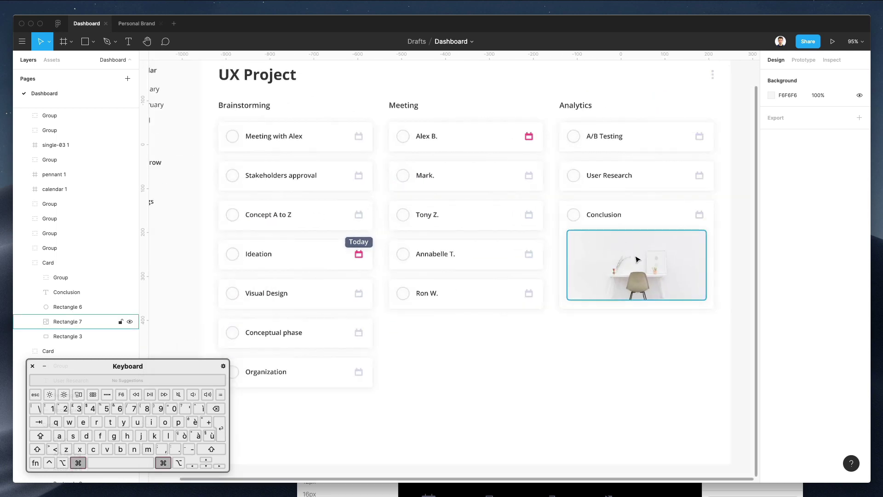
# Remove the drop shadow from the image rectangle in the Conclusion card
pyautogui.keyDown('super'); pyautogui.click(637, 257); pyautogui.keyUp('super')
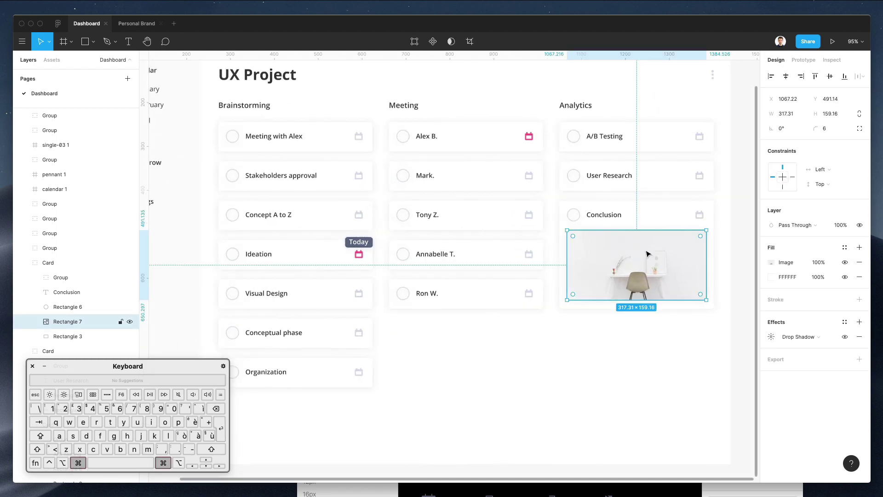
pyautogui.click(860, 337)
pyautogui.click(471, 361)
# Duplicate the complete 1440 × 1024 dashboard frame and place the copy to the right of the original
pyautogui.scroll(3, 472, 361)
pyautogui.scroll(-4, 473, 361)
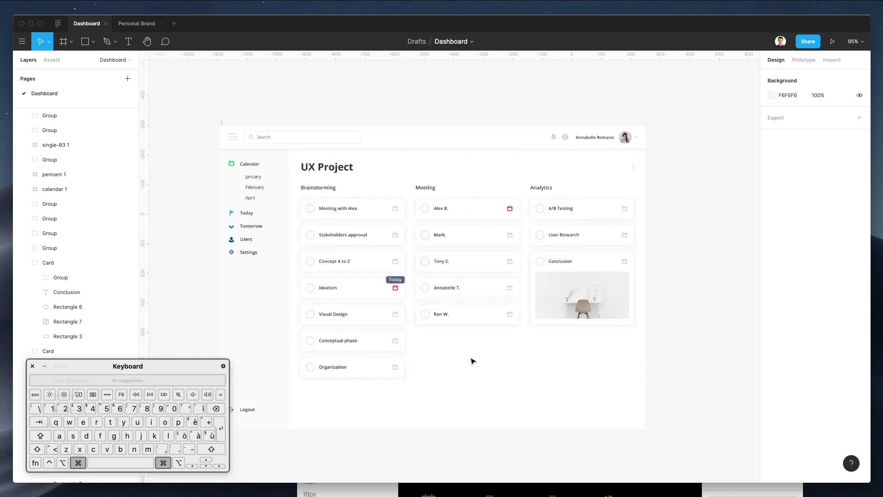
pyautogui.scroll(-2, 473, 362)
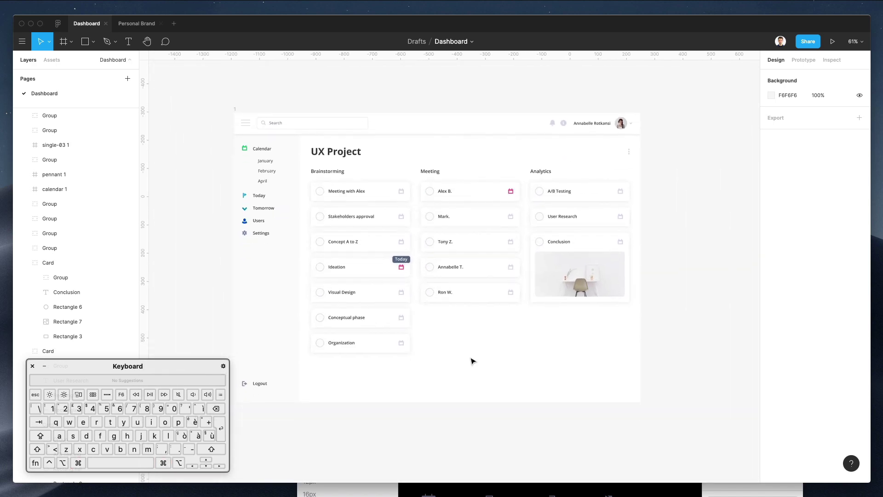
pyautogui.click(235, 109)
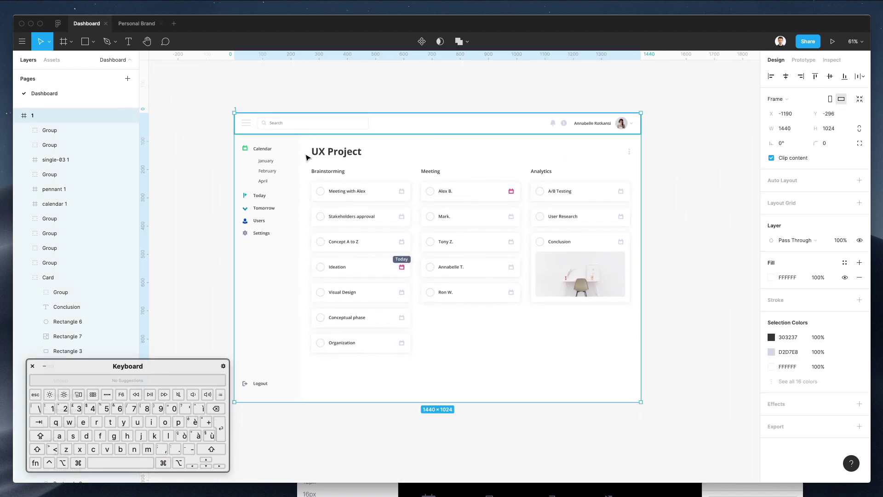
pyautogui.moveTo(305, 151); pyautogui.dragTo(733, 151)
pyautogui.hscroll(8, 735, 153)
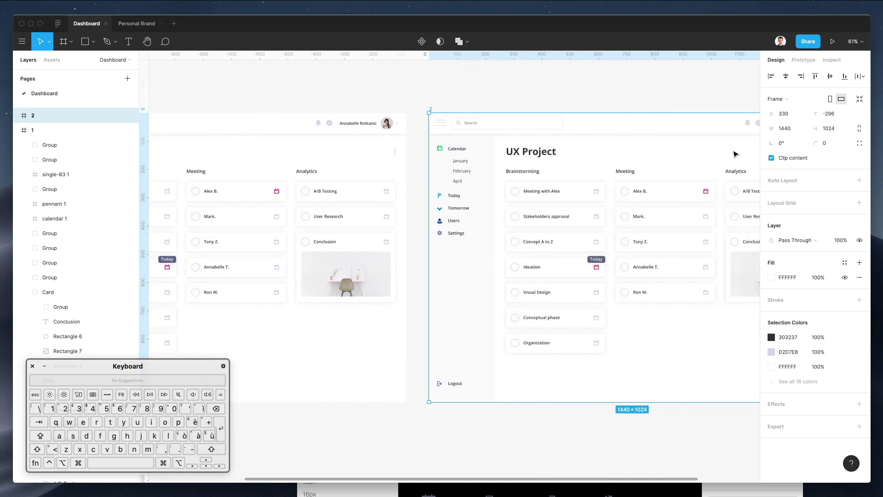
pyautogui.moveTo(490, 177); pyautogui.dragTo(500, 177)
pyautogui.click(531, 94)
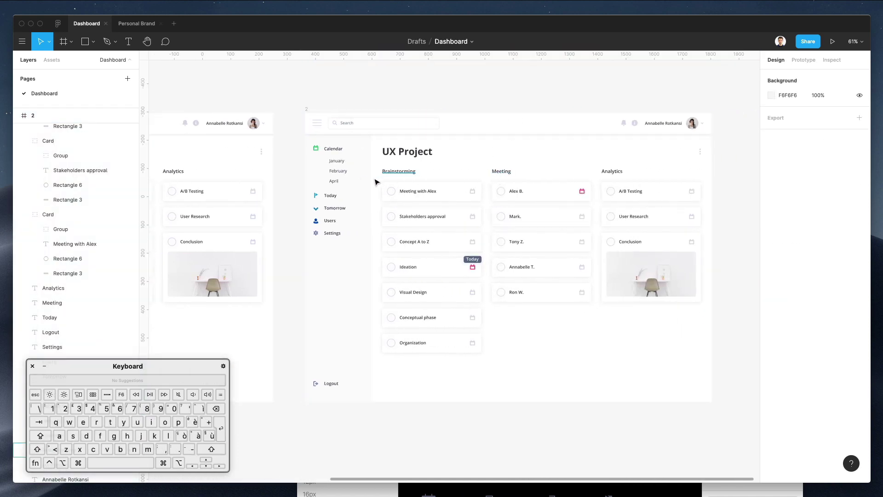
# Copy the header bar's white fill and drop shadow onto the sidebar background rectangle in the duplicated frame
pyautogui.keyDown('super'); pyautogui.click(499, 133); pyautogui.keyUp('super')
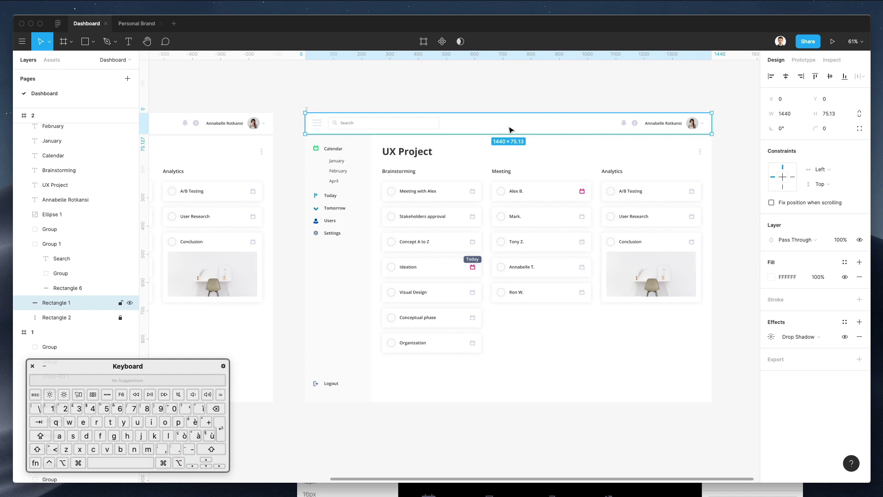
pyautogui.rightClick(363, 222)
pyautogui.moveTo(368, 221)
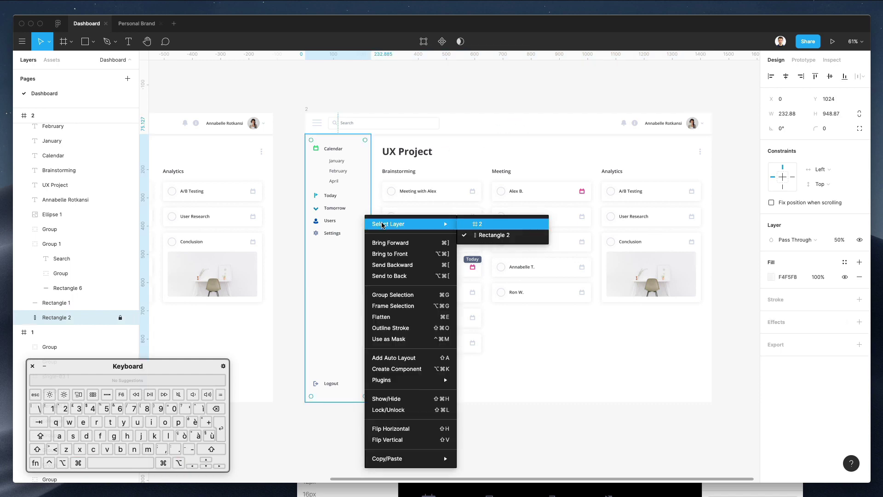
pyautogui.click(484, 237)
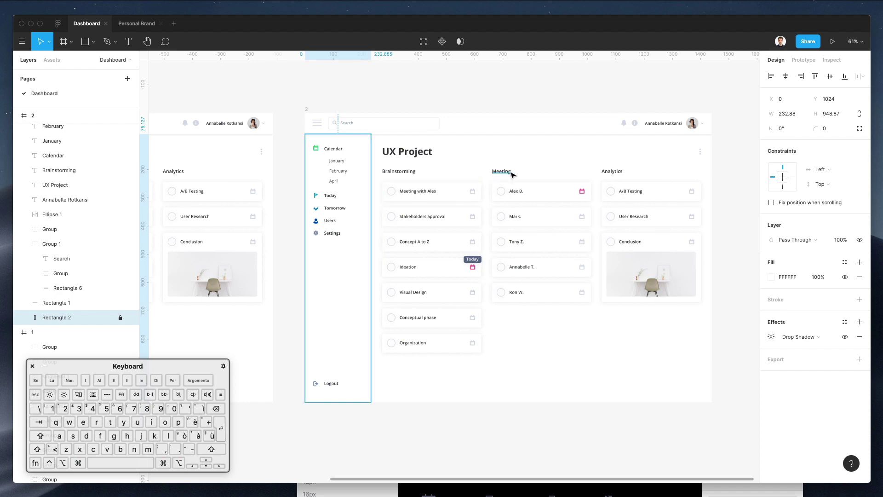
# Set the sidebar rectangle's drop shadow offset to X 4 and Y 0
pyautogui.click(771, 337)
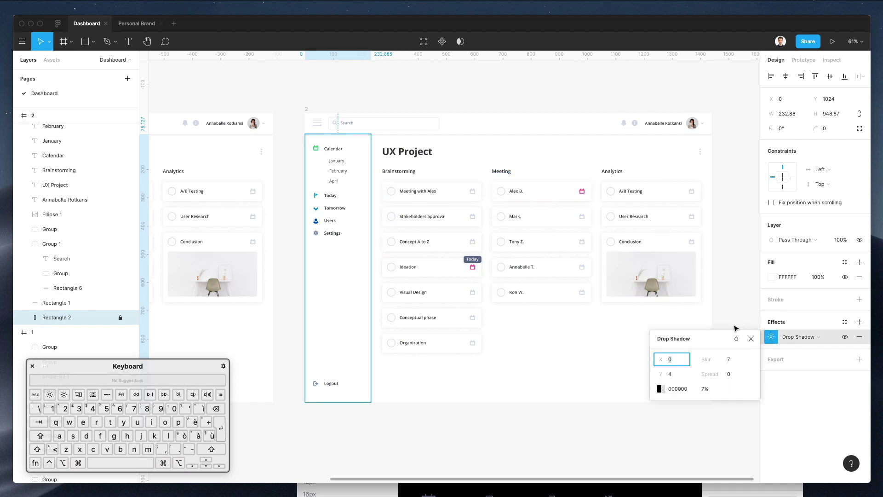
pyautogui.click(684, 374)
pyautogui.press('Down')
pyautogui.press('Down')
pyautogui.press('Down')
pyautogui.press('Down')
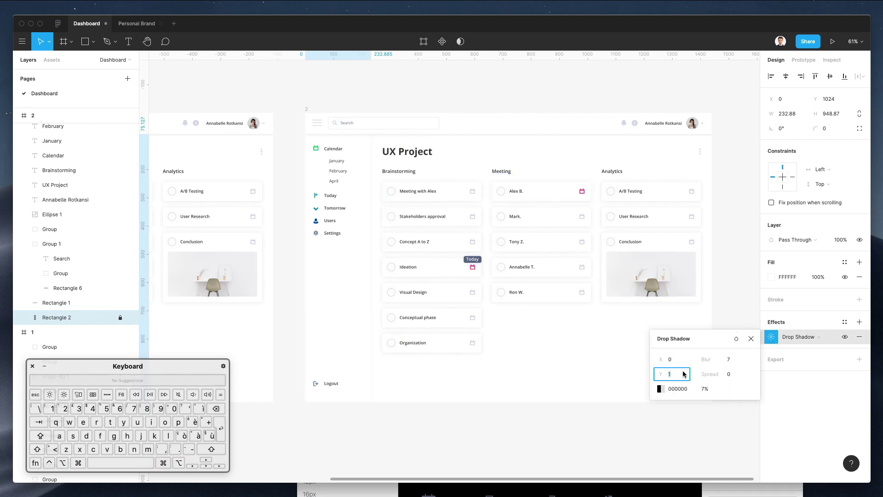
pyautogui.click(683, 361)
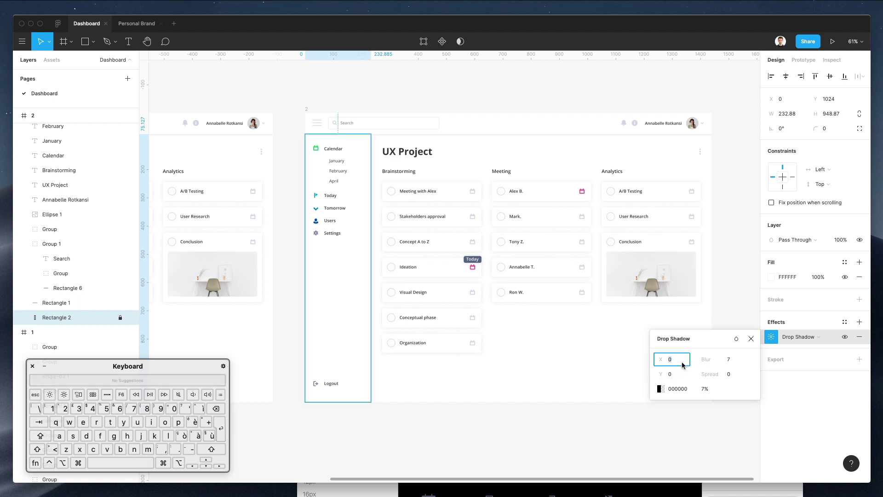
pyautogui.press('Up')
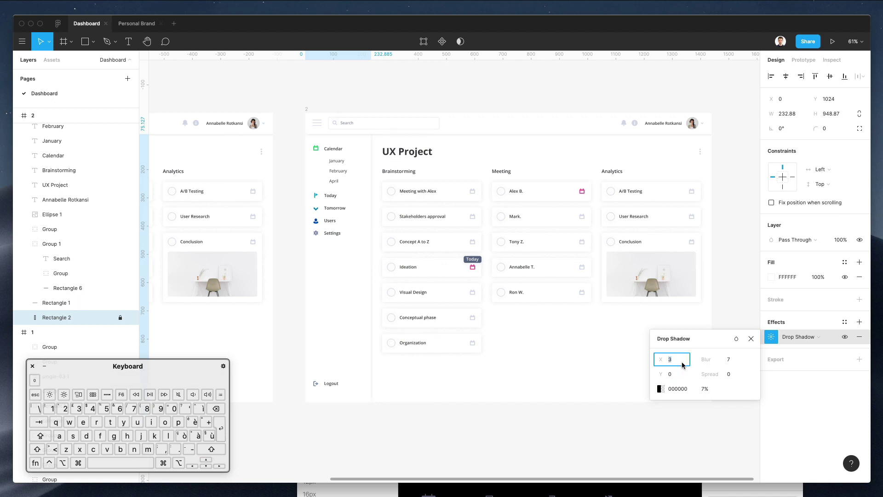
pyautogui.press('Up')
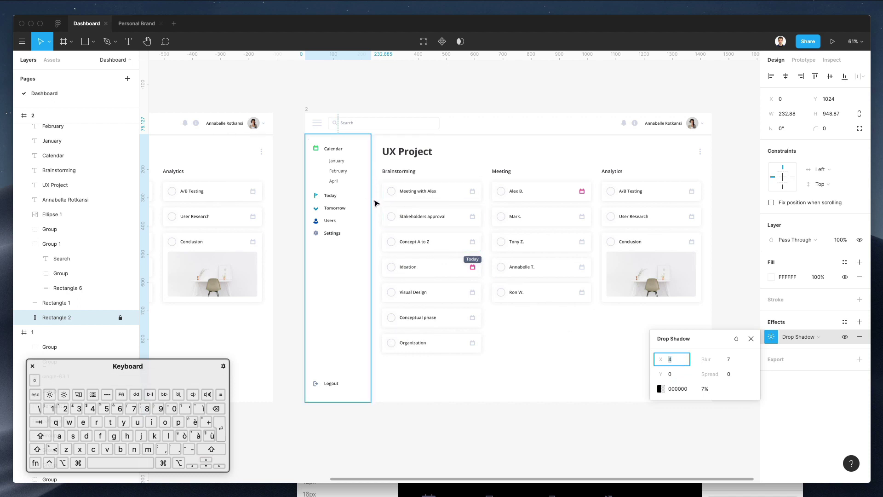
pyautogui.click(522, 155)
# Change the duplicated frame's header bar fill to green 00CA81
pyautogui.scroll(-2, 422, 128)
pyautogui.scroll(6, 441, 128)
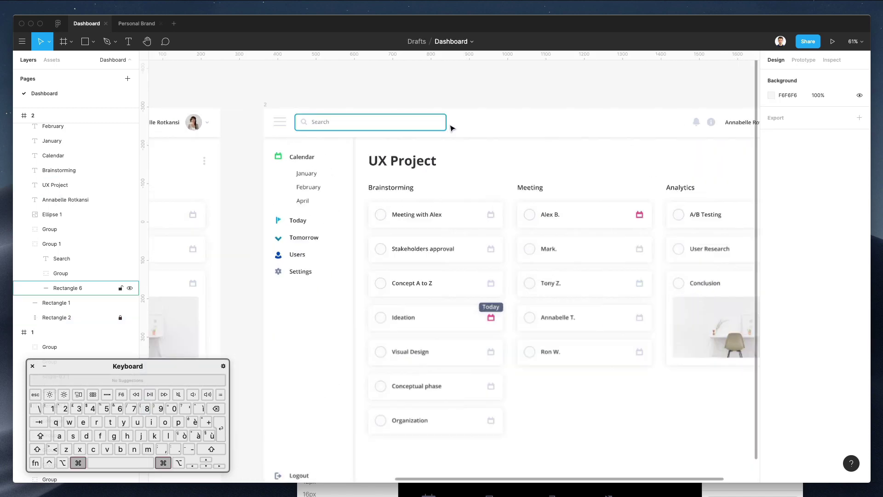
pyautogui.keyDown('super'); pyautogui.click(524, 127); pyautogui.keyUp('super')
pyautogui.scroll(2, 525, 127)
pyautogui.scroll(-5, 524, 127)
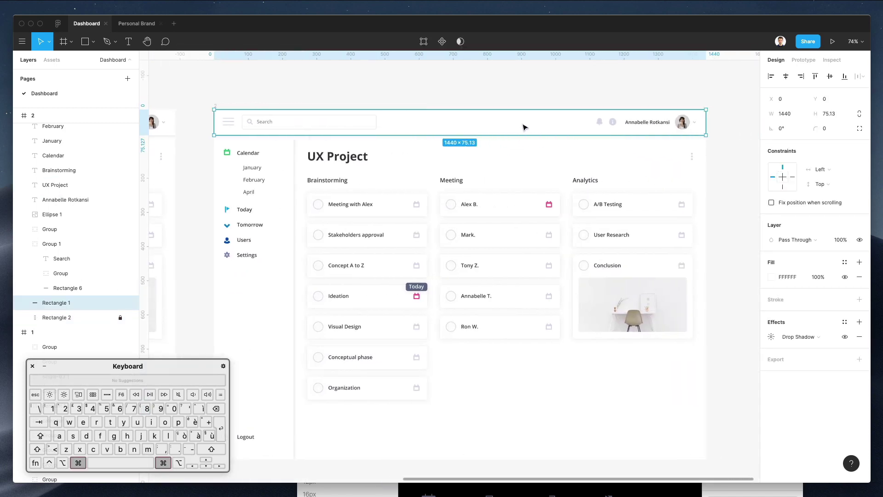
pyautogui.click(771, 277)
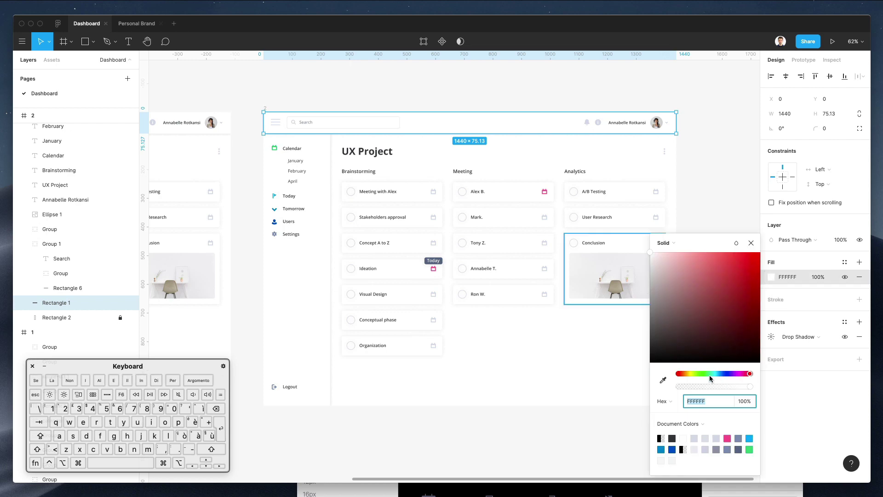
pyautogui.moveTo(697, 373); pyautogui.dragTo(700, 374)
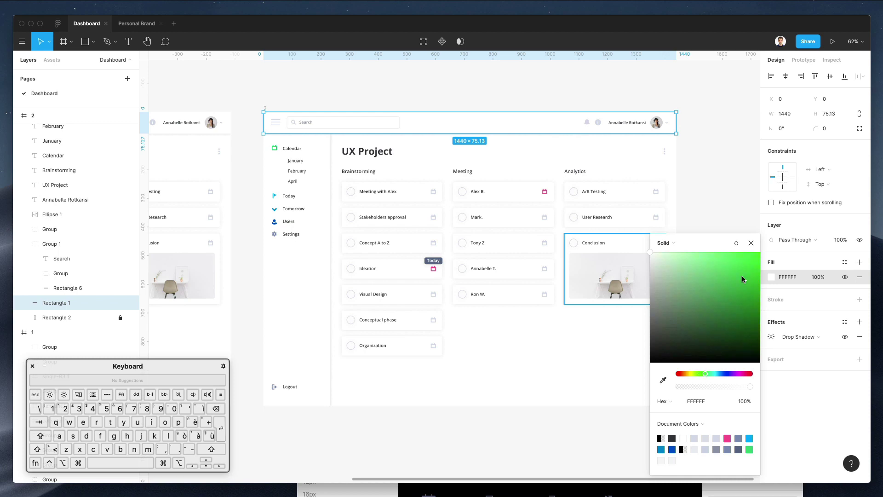
pyautogui.moveTo(742, 275); pyautogui.dragTo(792, 294)
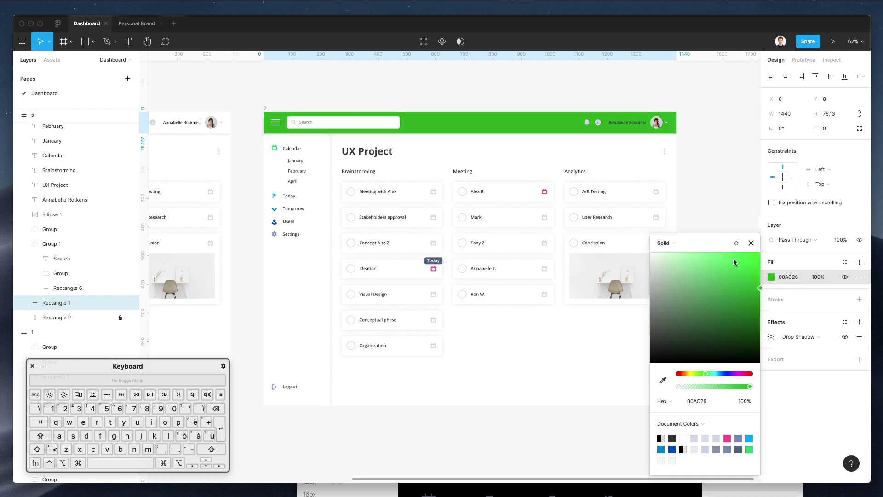
pyautogui.moveTo(734, 260); pyautogui.dragTo(762, 277)
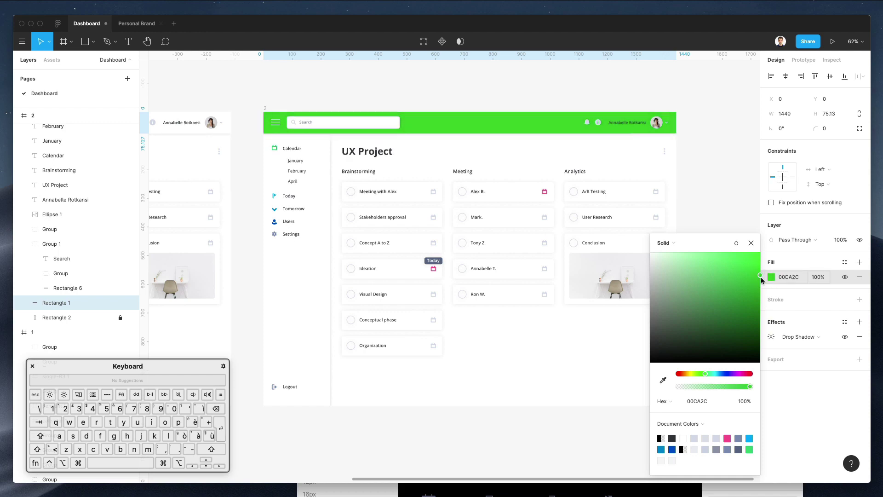
pyautogui.moveTo(706, 373)
pyautogui.mouseDown()
pyautogui.moveTo(741, 375)
pyautogui.moveTo(704, 371)
pyautogui.mouseUp()
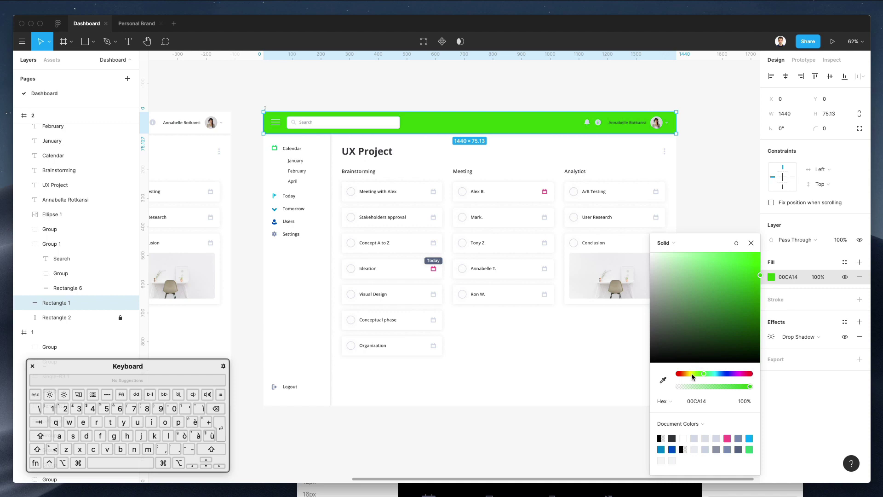
pyautogui.moveTo(704, 373); pyautogui.dragTo(710, 373)
pyautogui.click(775, 262)
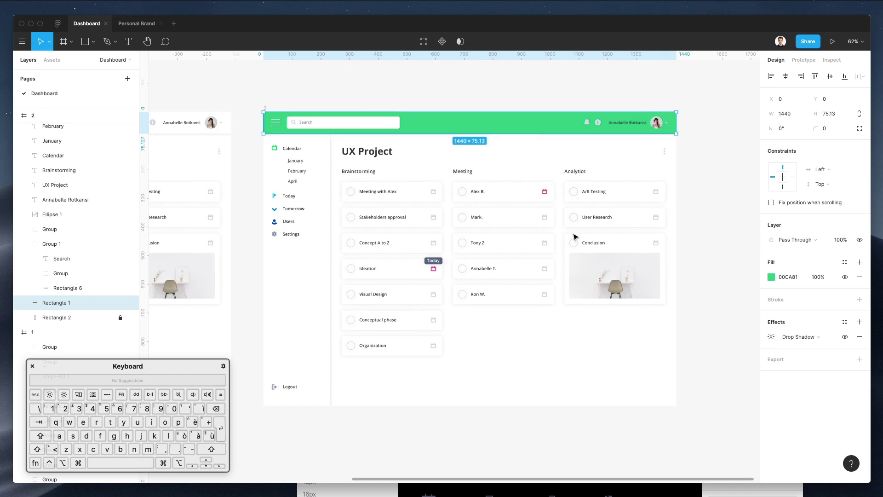
# Recolor the header's menu, bell, info and arrow icons and the profile name text to white with the color picker
pyautogui.scroll(3, 479, 180)
pyautogui.moveTo(545, 90); pyautogui.dragTo(675, 120)
pyautogui.moveTo(713, 93); pyautogui.dragTo(702, 120)
pyautogui.moveTo(214, 93); pyautogui.dragTo(244, 123)
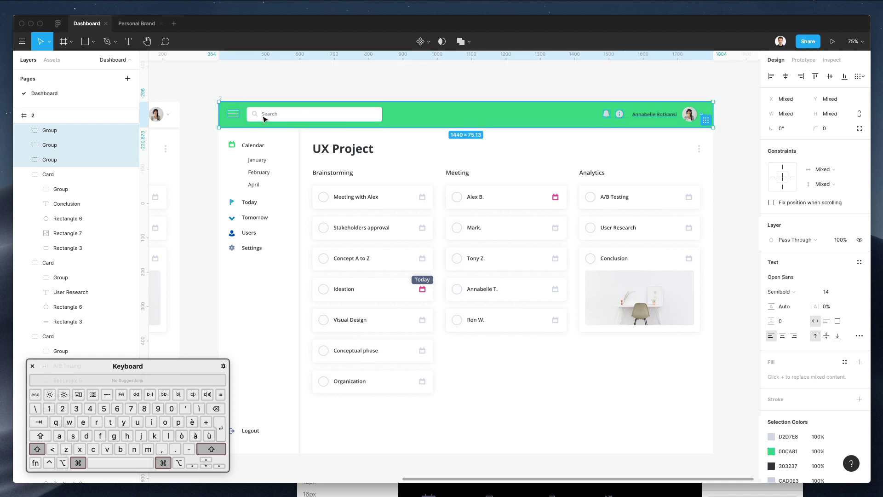
pyautogui.moveTo(403, 94); pyautogui.dragTo(446, 120)
pyautogui.hotkey('ctrl', 'c')
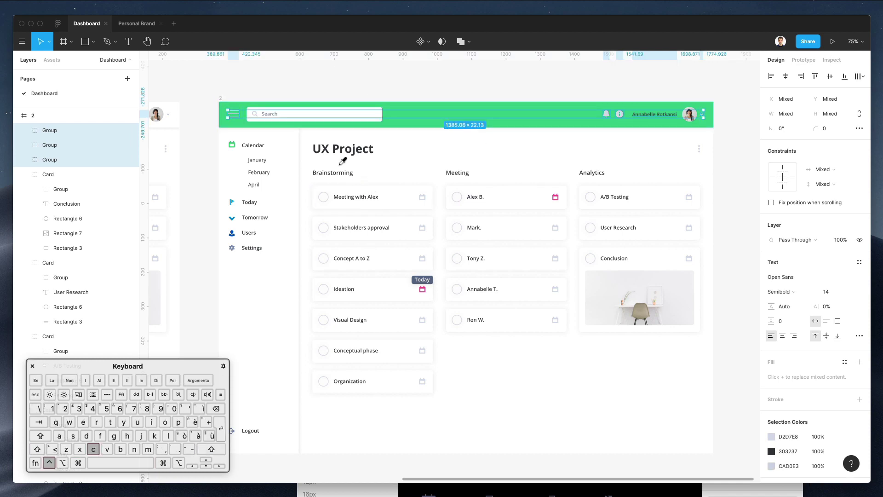
pyautogui.click(292, 166)
pyautogui.hscroll(1, 494, 155)
pyautogui.click(494, 155)
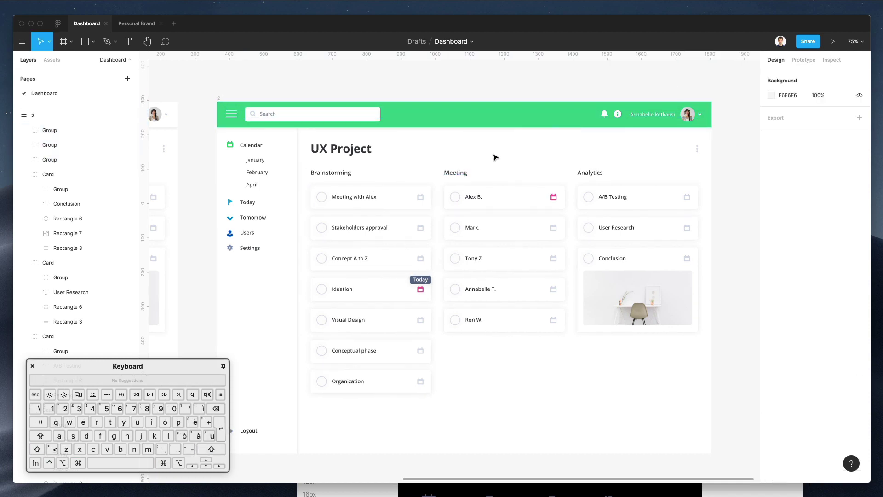
# Inspect the stroke of the search field's rectangle in the green header
pyautogui.click(489, 115)
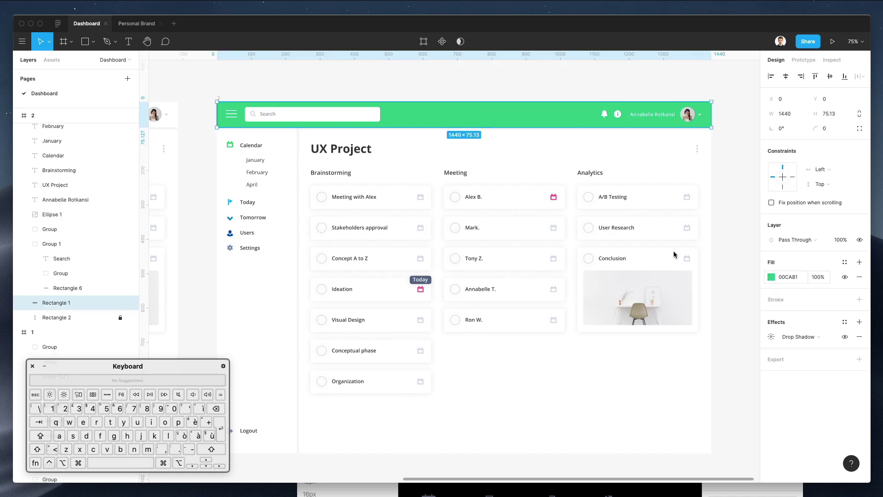
pyautogui.keyDown('super'); pyautogui.click(335, 119); pyautogui.keyUp('super')
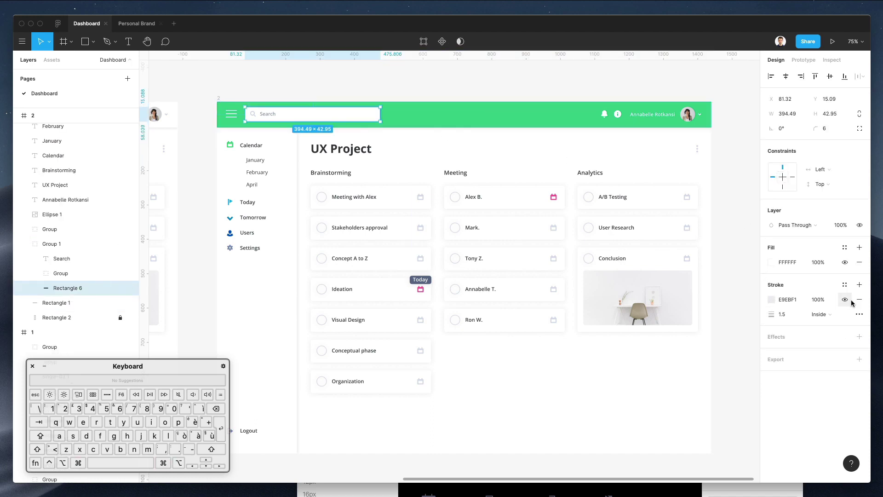
pyautogui.click(579, 67)
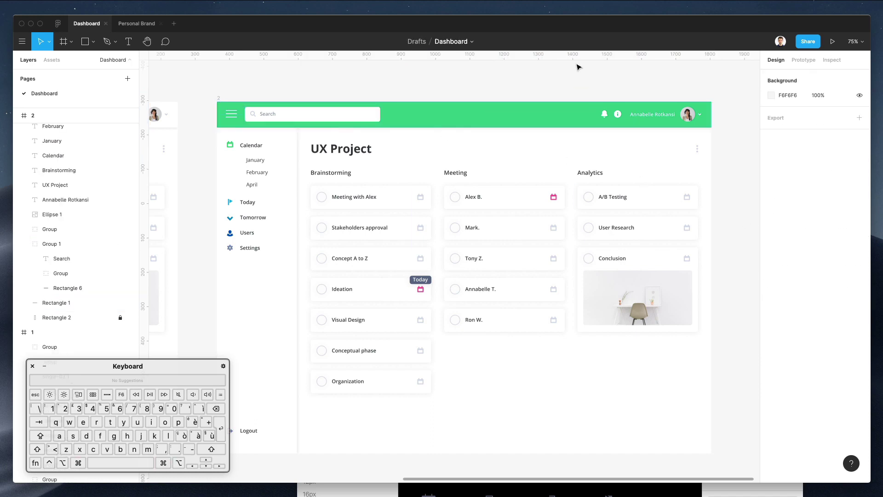
# Set the opacity of the header's bell and info icons to 60%
pyautogui.click(606, 117)
pyautogui.keyDown('shift'); pyautogui.click(618, 116); pyautogui.keyUp('shift')
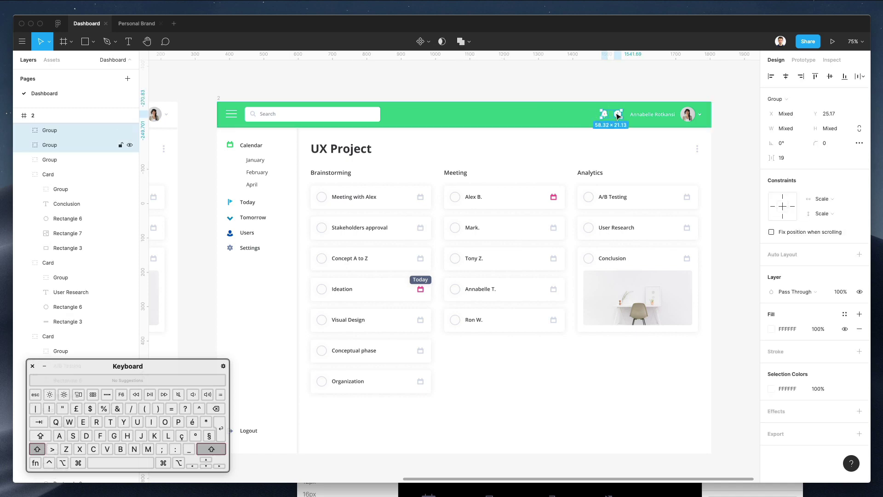
pyautogui.press('6')
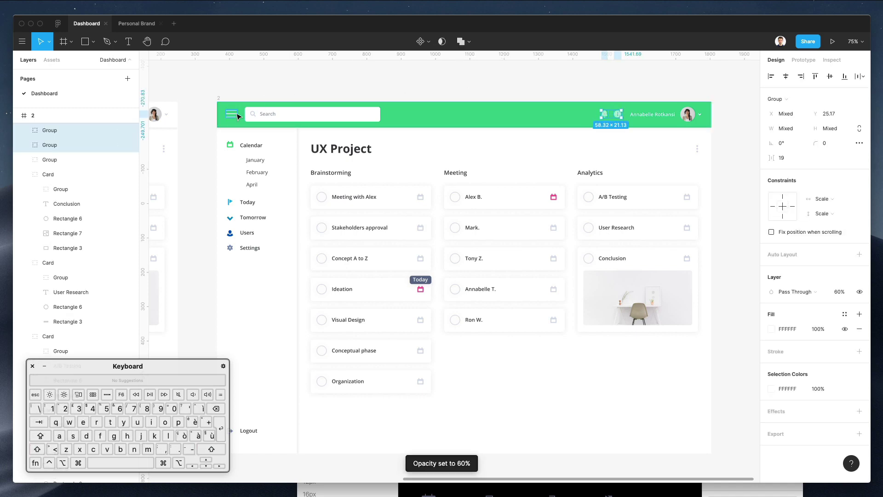
pyautogui.click(397, 84)
# Select the green header bar and move the on-screen keyboard out of the way
pyautogui.click(444, 116)
pyautogui.hscroll(1, 444, 124)
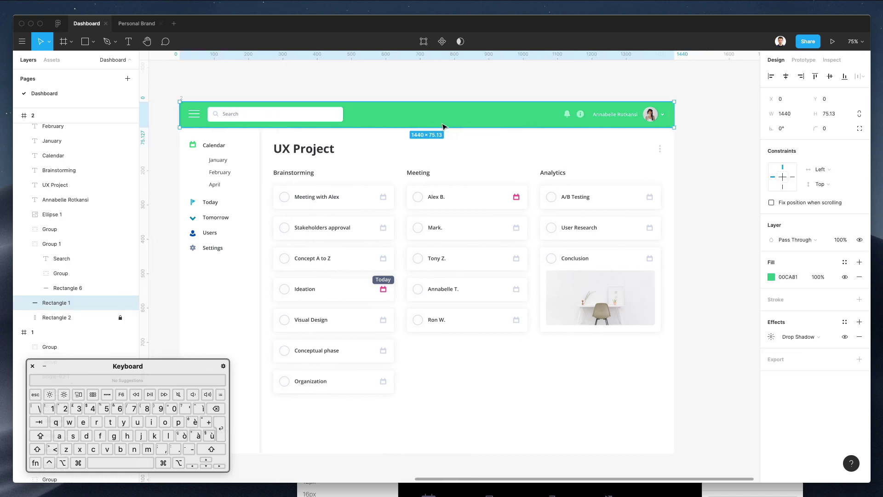
pyautogui.scroll(-1, 443, 125)
pyautogui.hscroll(-1, 444, 127)
pyautogui.moveTo(197, 366); pyautogui.dragTo(0, 345)
# Change the header bar's fill to a Linear gradient stretching from its upper-left corner to its lower-right corner
pyautogui.click(772, 276)
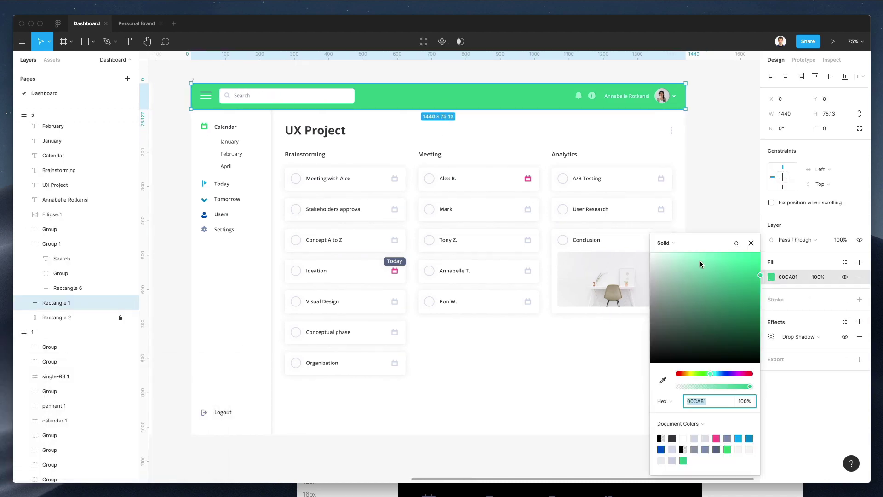
pyautogui.click(673, 242)
pyautogui.click(683, 255)
pyautogui.scroll(1, 544, 214)
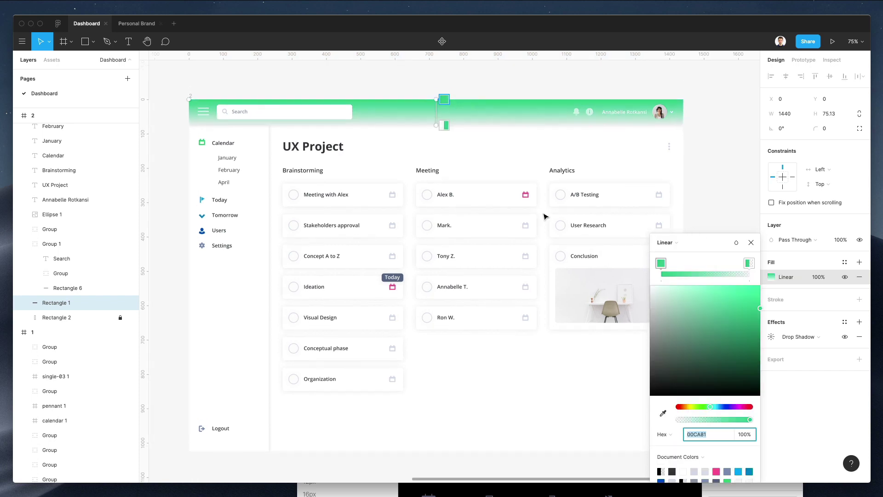
pyautogui.moveTo(436, 135); pyautogui.dragTo(684, 135)
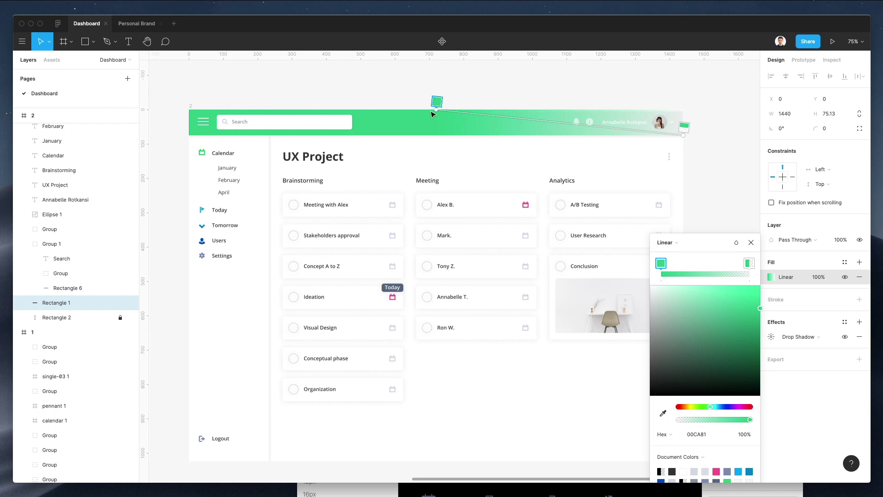
pyautogui.moveTo(436, 110); pyautogui.dragTo(189, 112)
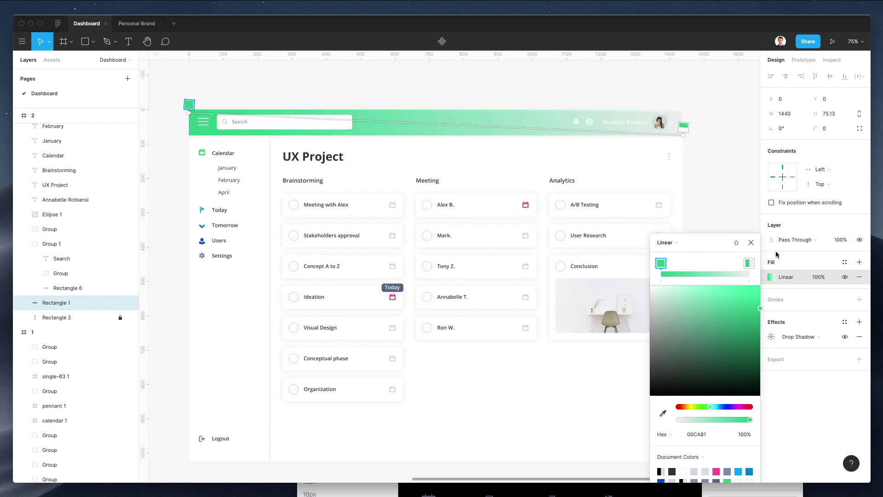
# Set the end stop of the header's gradient to 100% opacity
pyautogui.click(742, 263)
pyautogui.click(748, 264)
pyautogui.press('super+z')
pyautogui.click(750, 264)
pyautogui.moveTo(736, 420); pyautogui.dragTo(787, 420)
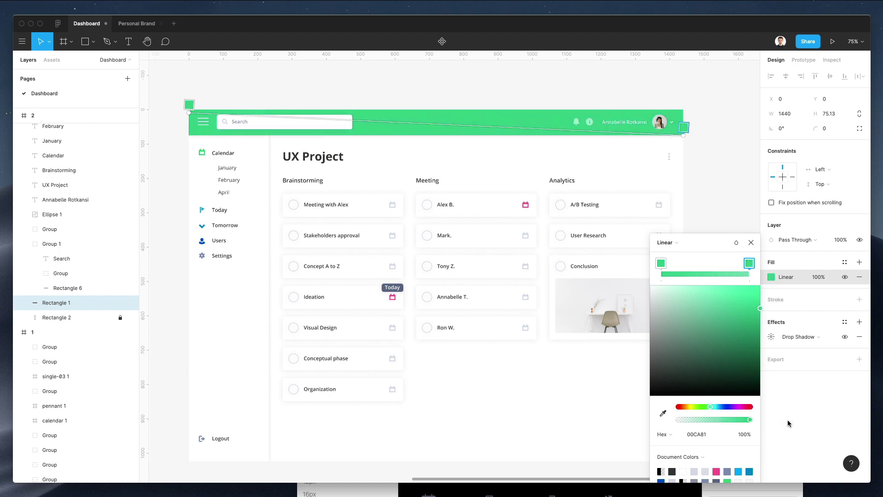
# Brighten the green of the header bar's gradient stops to 00D488
pyautogui.click(708, 405)
pyautogui.moveTo(709, 407); pyautogui.dragTo(711, 406)
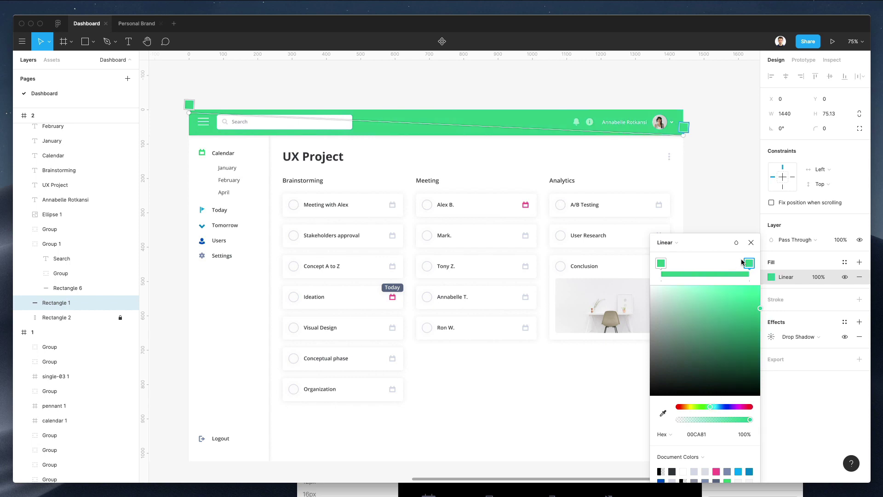
pyautogui.moveTo(758, 307); pyautogui.dragTo(767, 306)
pyautogui.click(660, 264)
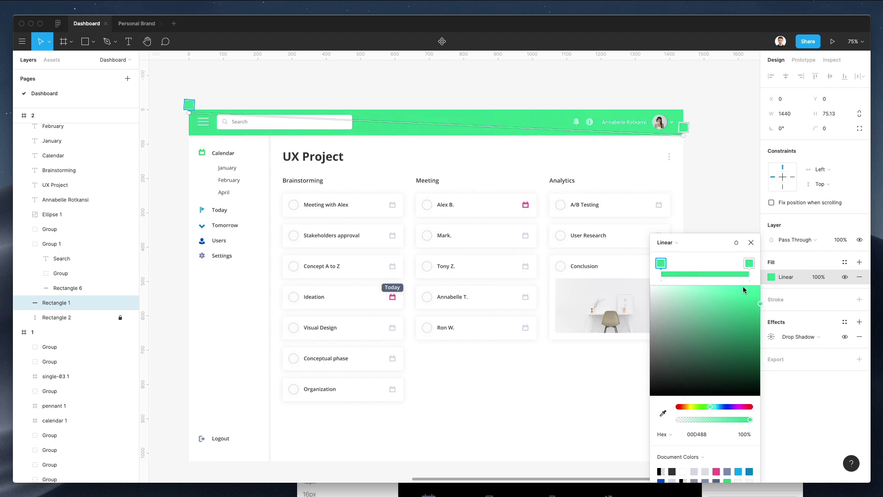
# Change both stops of the header bar's gradient from green to blue, with the start stop at 0088D4
pyautogui.click(750, 264)
pyautogui.moveTo(710, 405); pyautogui.dragTo(721, 406)
pyautogui.click(663, 262)
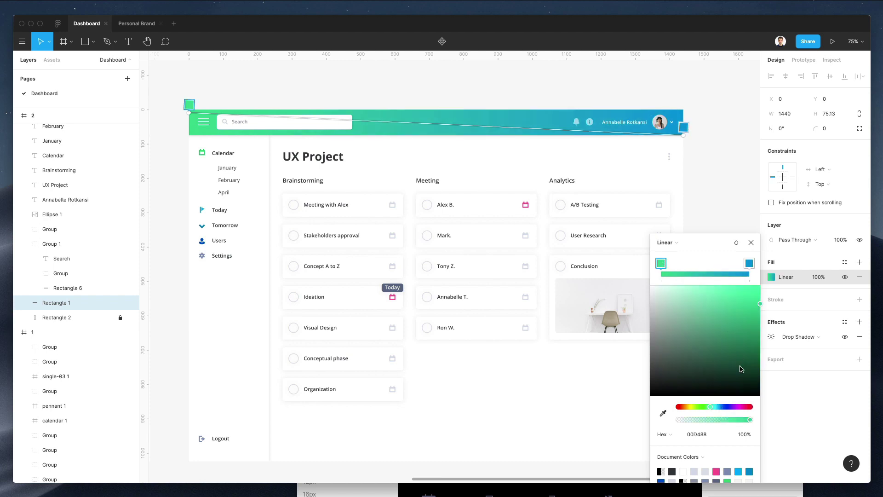
pyautogui.click(720, 406)
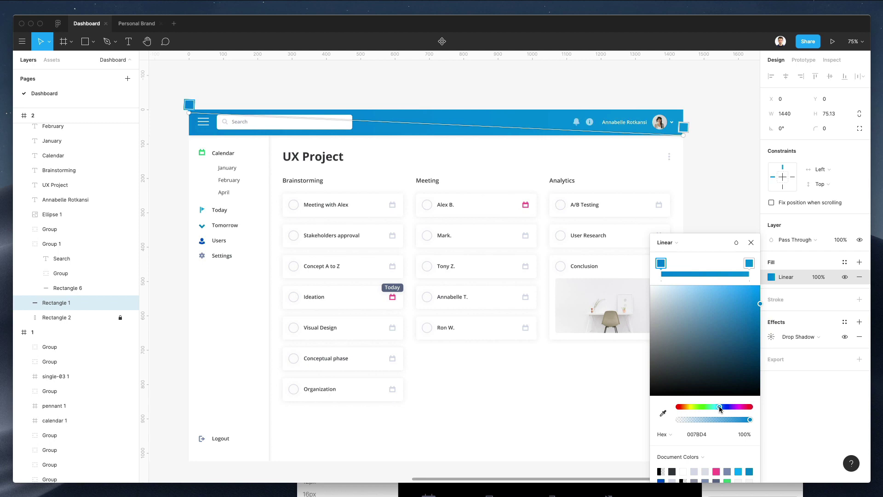
pyautogui.moveTo(720, 407); pyautogui.dragTo(719, 407)
pyautogui.click(764, 300)
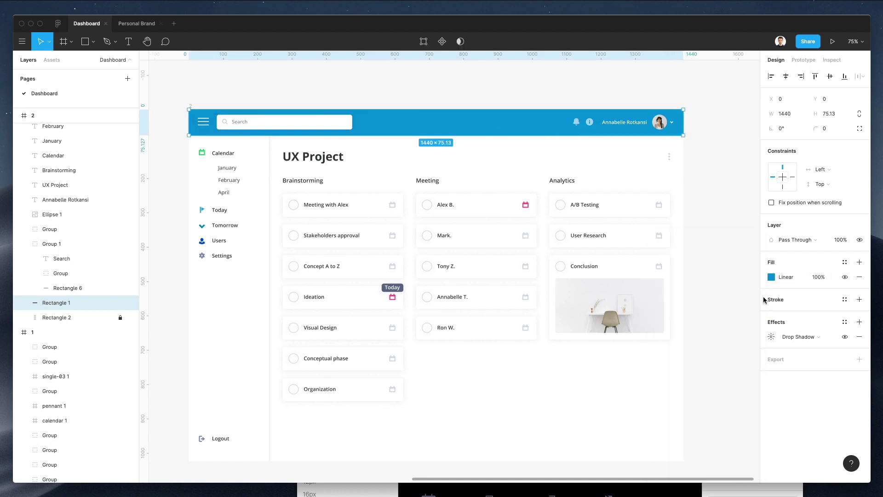
# Brighten the blue of both header gradient stops to 0098EE and deselect the header bar
pyautogui.click(771, 277)
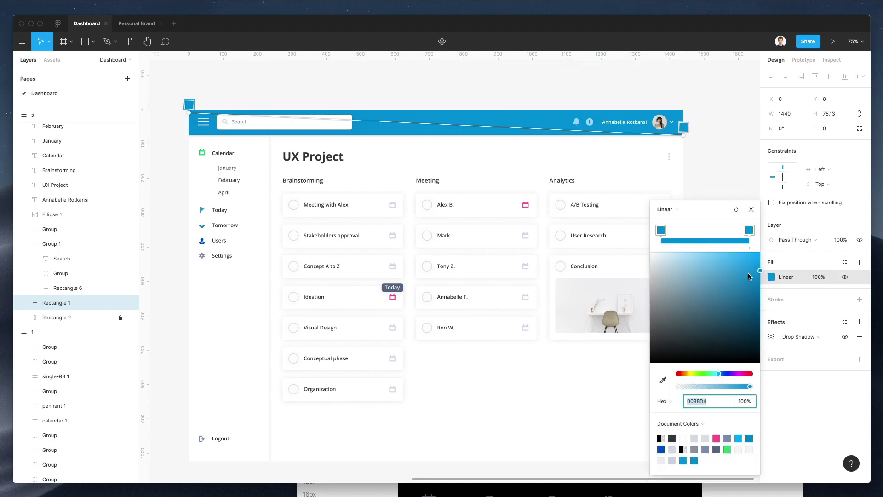
pyautogui.moveTo(766, 265)
pyautogui.mouseDown()
pyautogui.moveTo(775, 253)
pyautogui.moveTo(777, 264)
pyautogui.mouseUp()
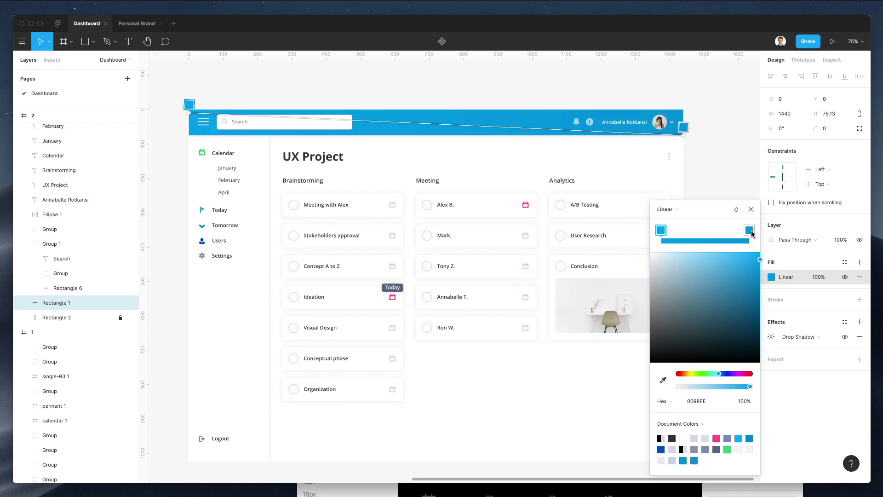
pyautogui.click(752, 231)
pyautogui.moveTo(762, 266)
pyautogui.mouseDown()
pyautogui.moveTo(775, 252)
pyautogui.moveTo(774, 264)
pyautogui.mouseUp()
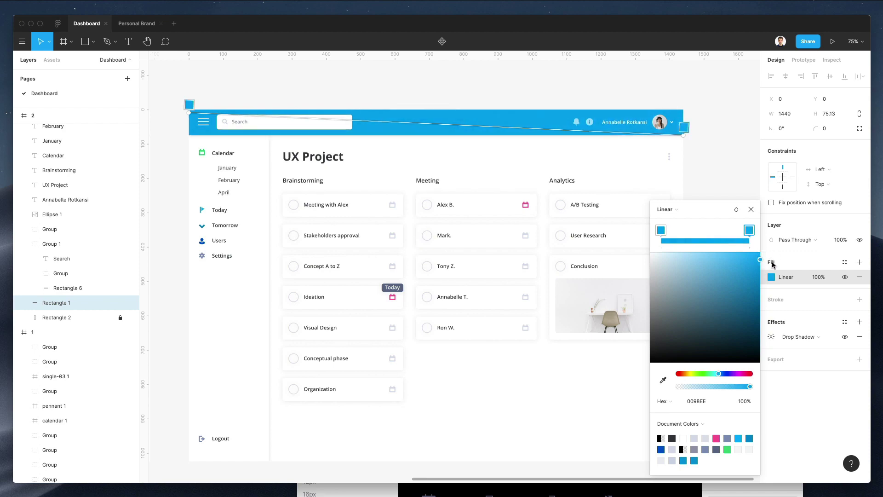
pyautogui.click(605, 146)
pyautogui.hscroll(1, 606, 146)
pyautogui.click(606, 146)
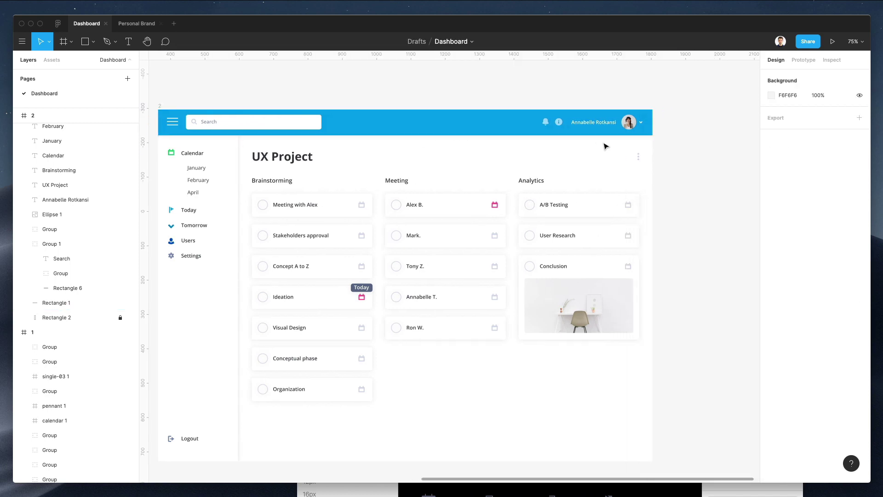
# Sample the header's blue as the fill of frame 2 and lighten it to a near-white gray
pyautogui.scroll(-3, 435, 133)
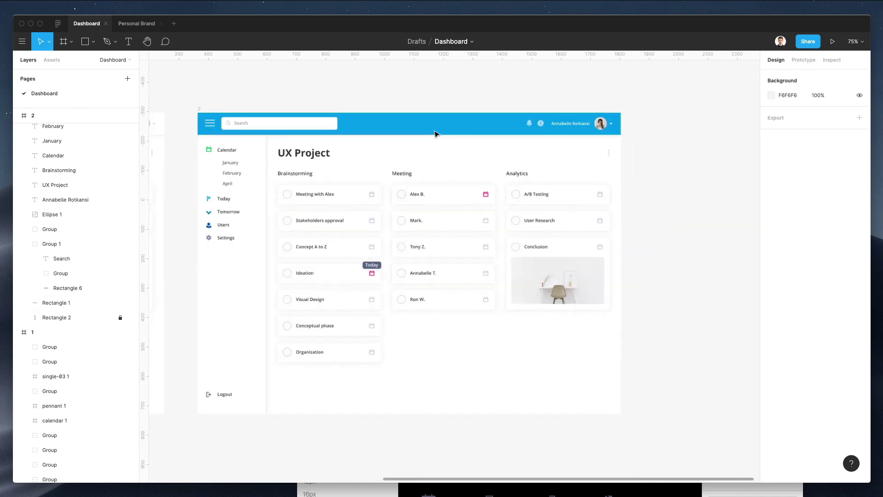
pyautogui.click(207, 111)
pyautogui.click(208, 112)
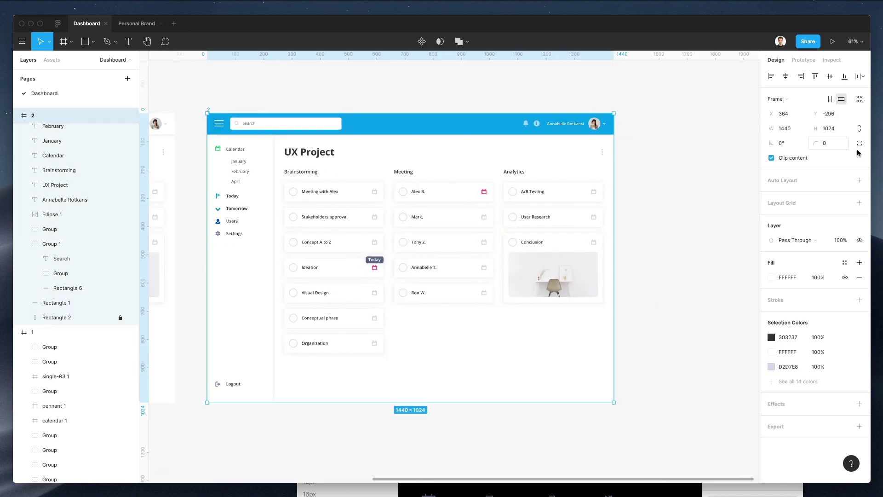
pyautogui.click(773, 278)
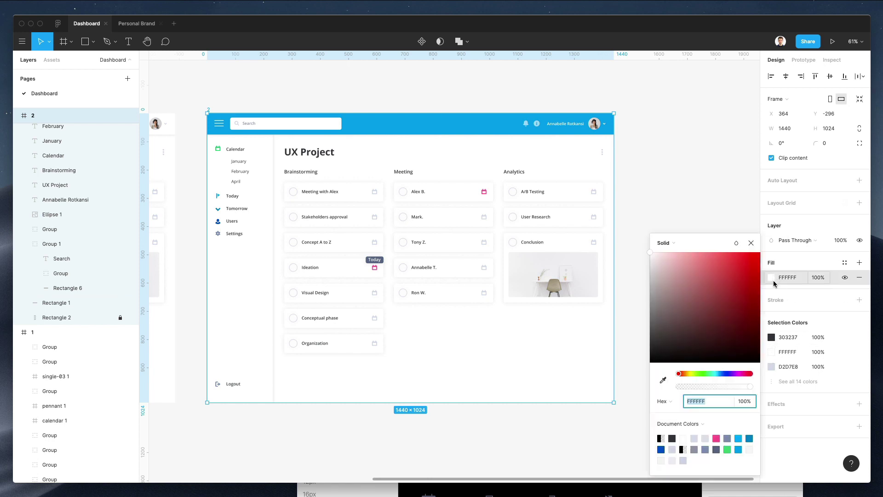
pyautogui.click(664, 381)
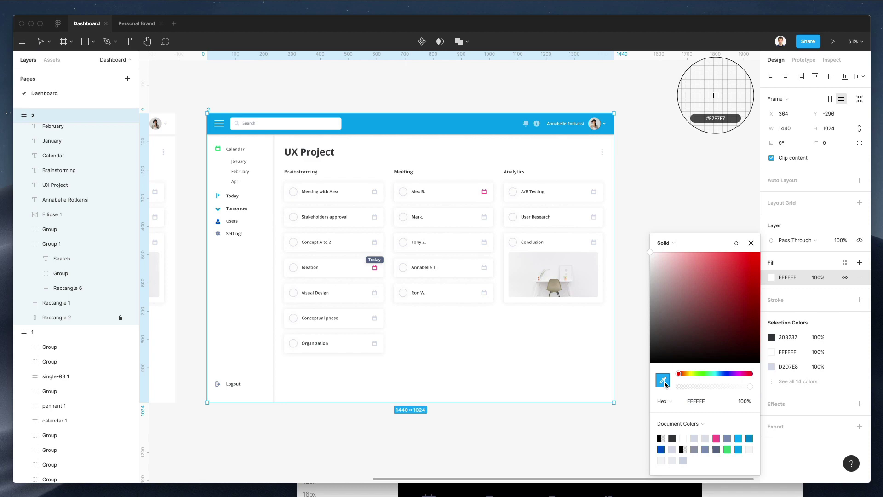
pyautogui.click(484, 120)
pyautogui.moveTo(662, 269); pyautogui.dragTo(651, 255)
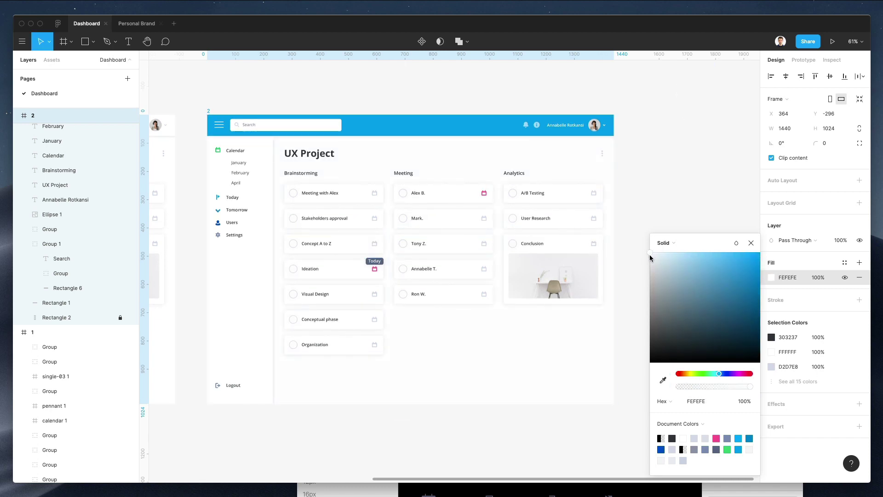
pyautogui.moveTo(650, 255); pyautogui.dragTo(650, 256)
pyautogui.scroll(1, 539, 339)
pyautogui.click(482, 407)
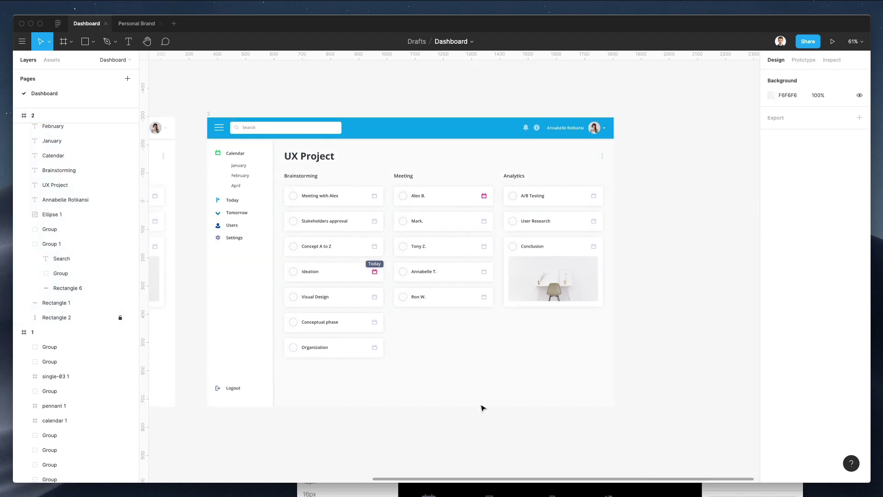
# Reduce the opacity of the drop shadow on frame 2's white sidebar rectangle to 3%
pyautogui.scroll(-1, 248, 288)
pyautogui.keyDown('super'); pyautogui.rightClick(255, 272); pyautogui.keyUp('super')
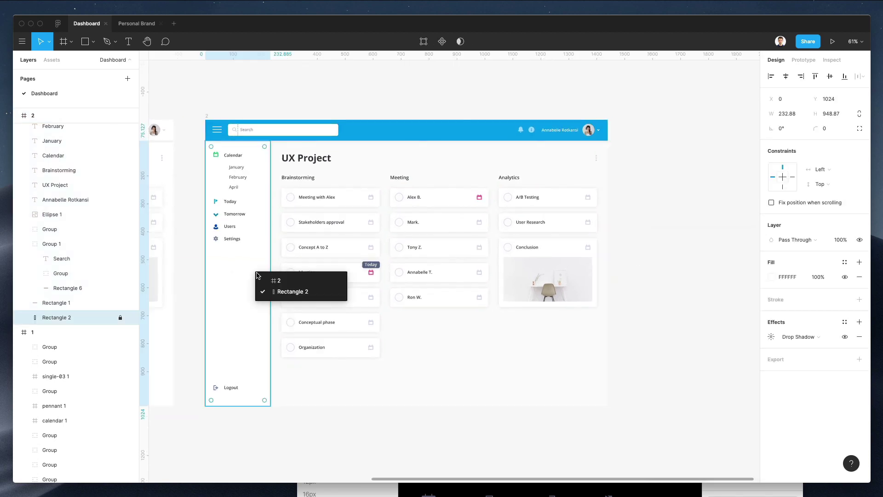
pyautogui.click(307, 292)
pyautogui.click(771, 337)
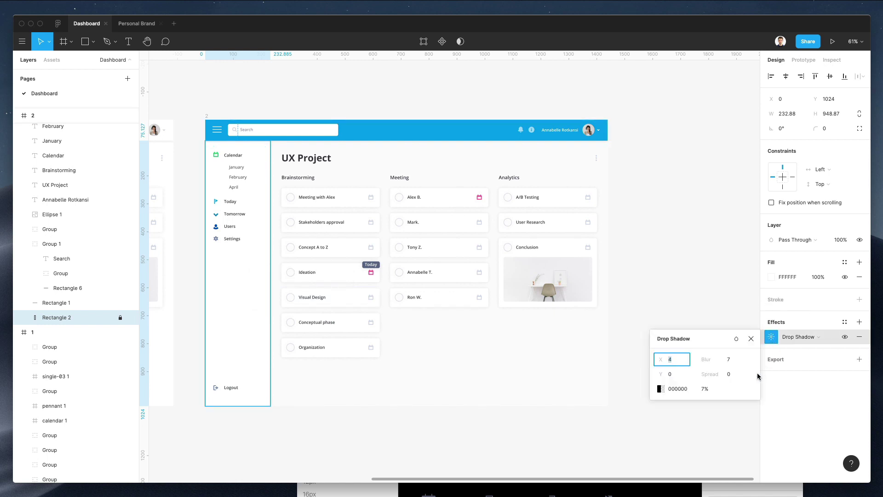
pyautogui.click(715, 388)
pyautogui.press('Down')
pyautogui.press('Down')
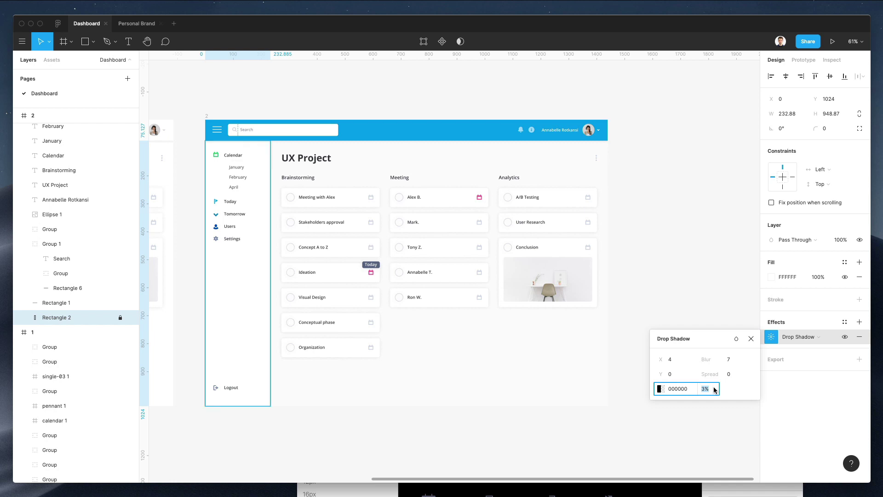
pyautogui.click(692, 200)
# Compare the white-header dashboard in frame 1 with the blue-header variant in frame 2
pyautogui.scroll(-2, 691, 200)
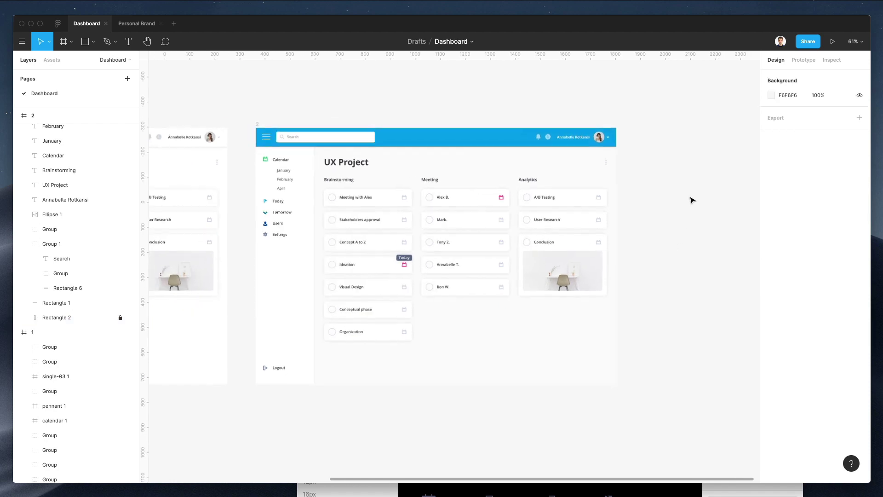
pyautogui.scroll(3, 691, 201)
pyautogui.hscroll(-2, 692, 201)
pyautogui.hscroll(-15, 691, 200)
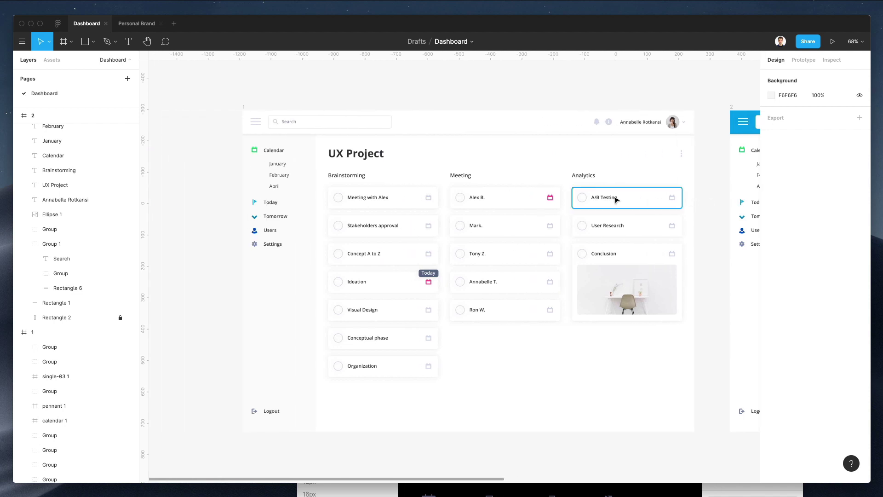
pyautogui.scroll(1, 467, 153)
pyautogui.hscroll(2, 470, 155)
pyautogui.scroll(-1, 470, 155)
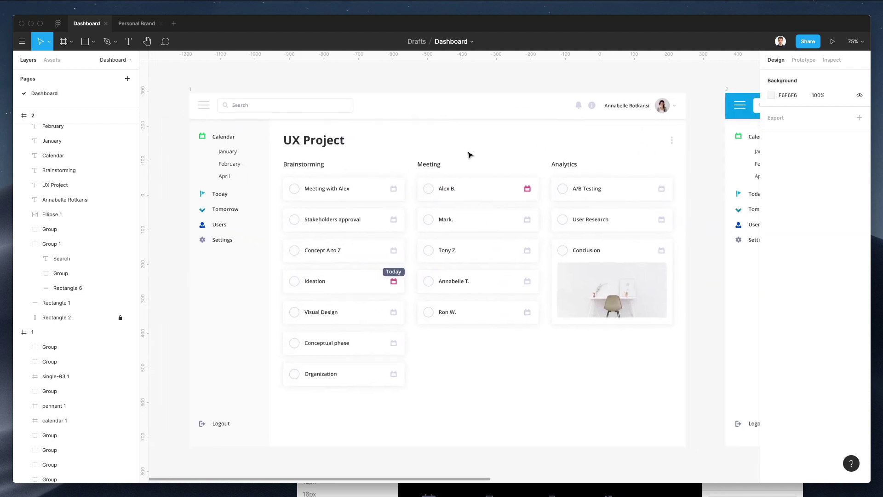
pyautogui.hscroll(1, 461, 133)
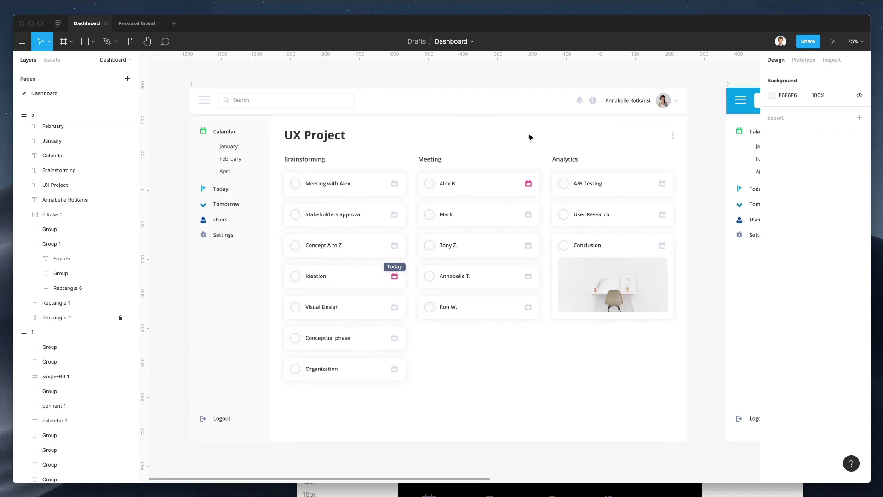
pyautogui.hscroll(8, 531, 138)
pyautogui.hscroll(10, 529, 137)
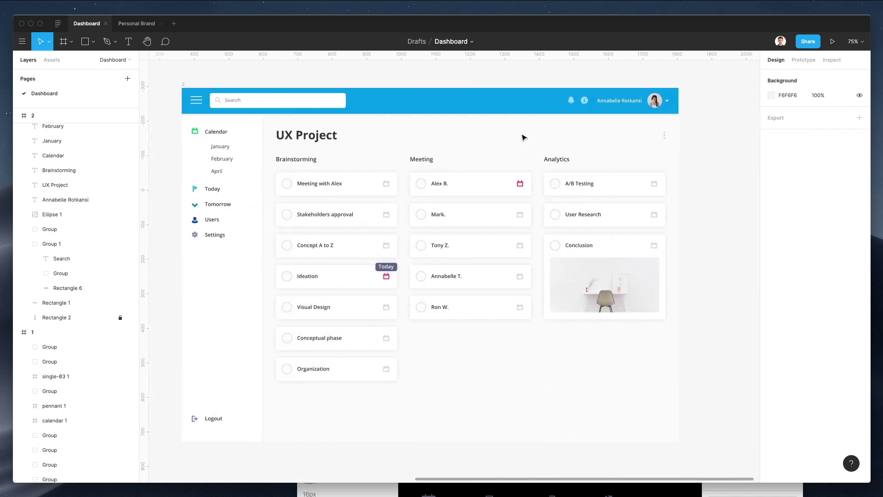
pyautogui.hscroll(-2, 483, 133)
pyautogui.scroll(-1, 471, 129)
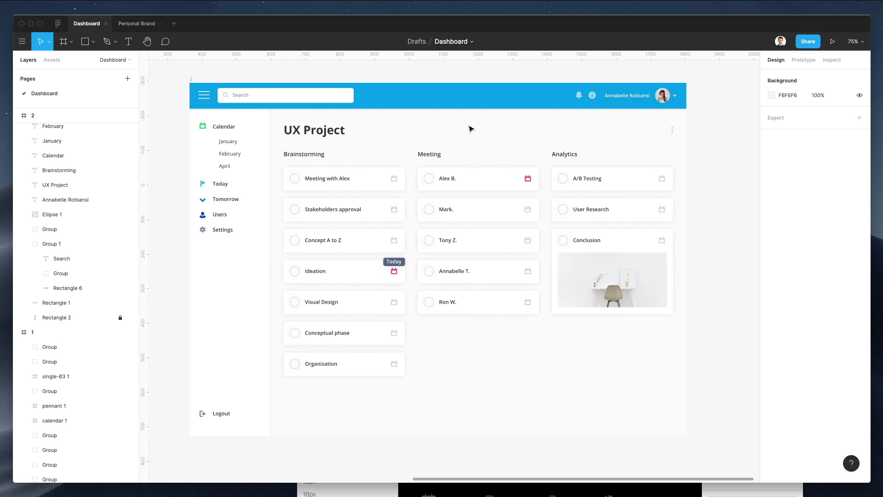
pyautogui.scroll(1, 471, 129)
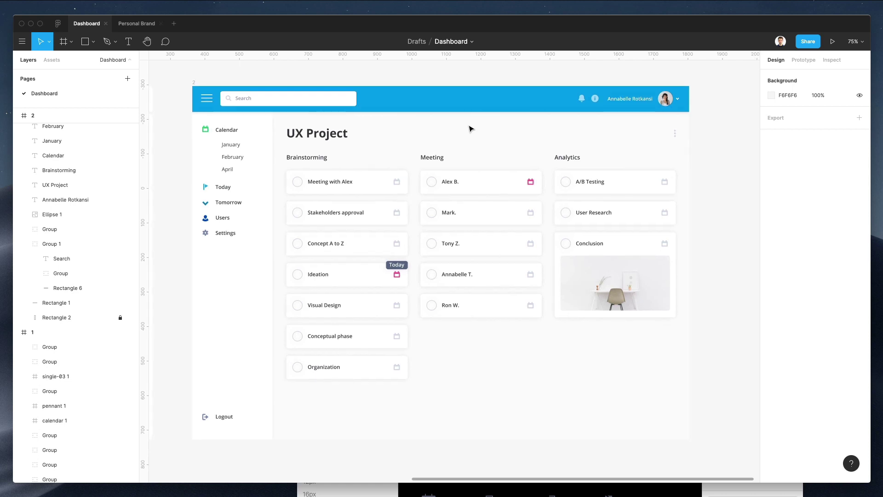